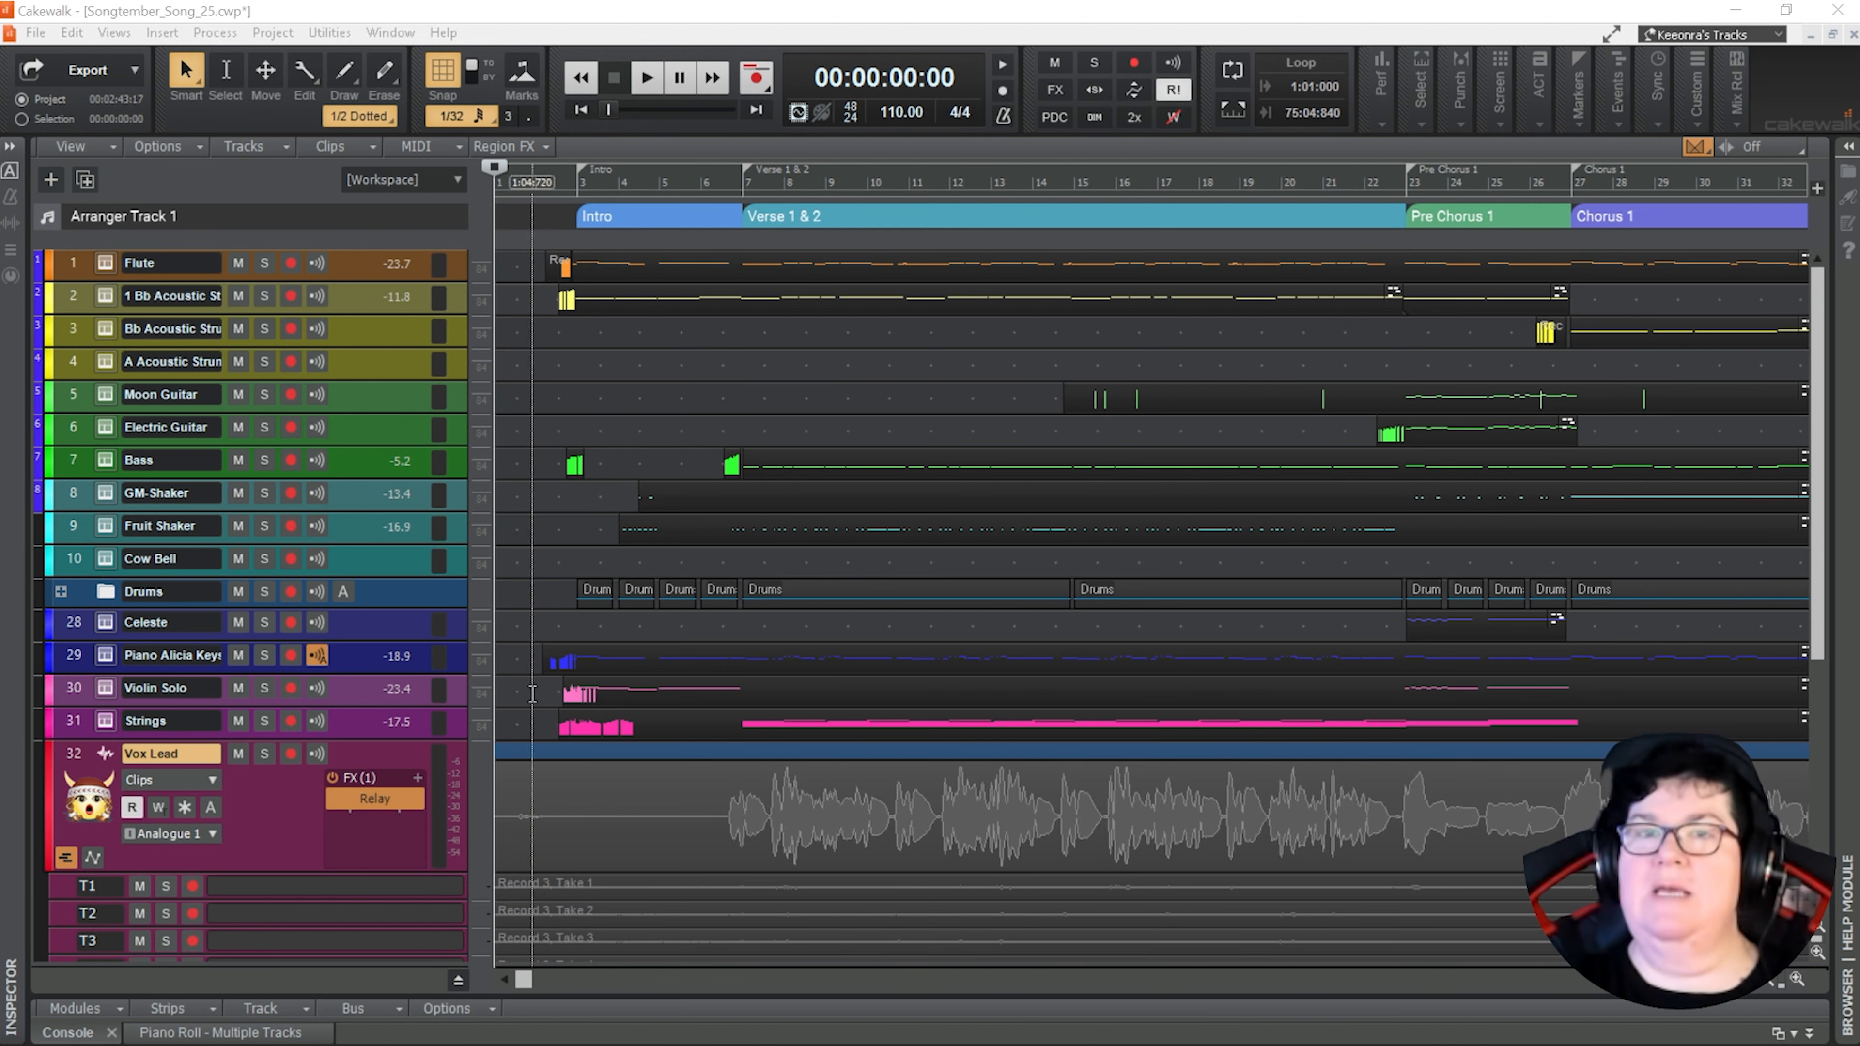
Enlarge the Vox Lead take lanes to examine takes T1 to T7, and shrink them back to compact rows
{"action": "scroll", "coordinate": [527, 662], "scroll_direction": "down", "scroll_amount": 3}
{"action": "scroll", "coordinate": [527, 662], "scroll_direction": "down", "scroll_amount": 2}
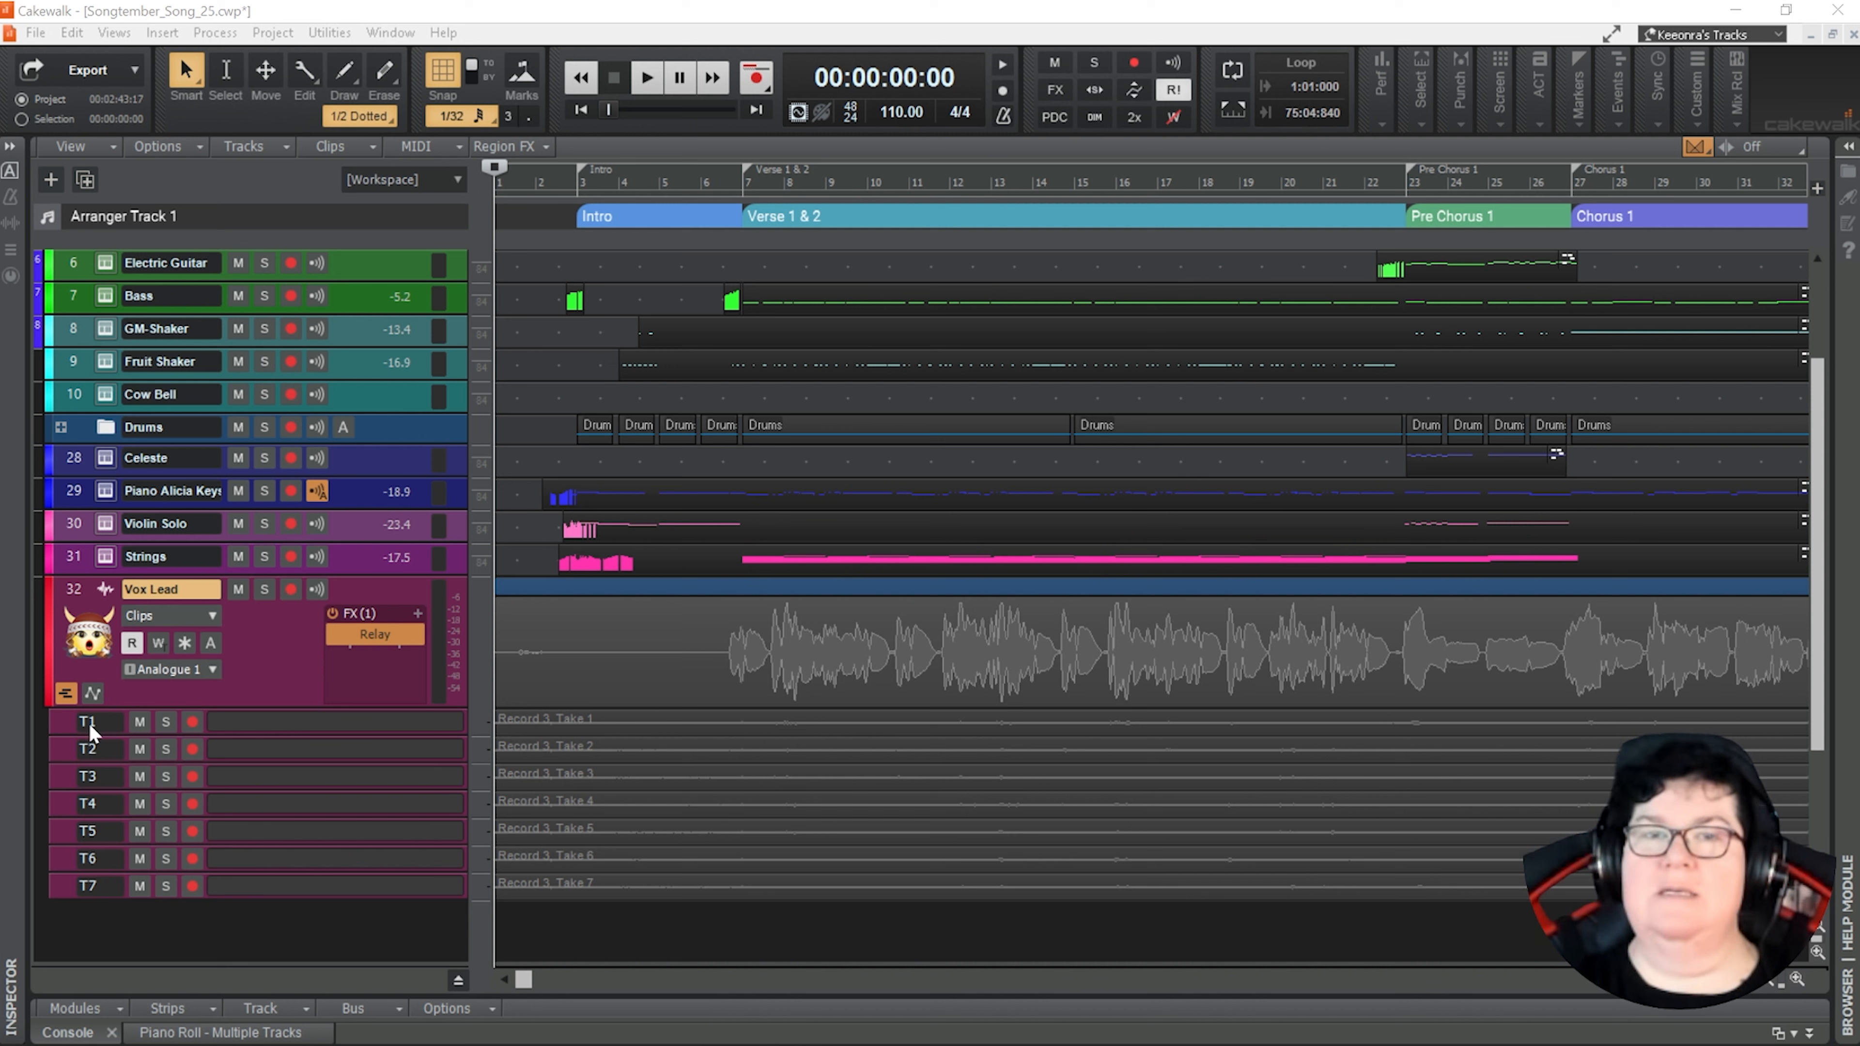
{"action": "left_click_drag", "start_coordinate": [246, 734], "coordinate": [247, 826]}
{"action": "scroll", "coordinate": [349, 809], "scroll_direction": "down", "scroll_amount": 2}
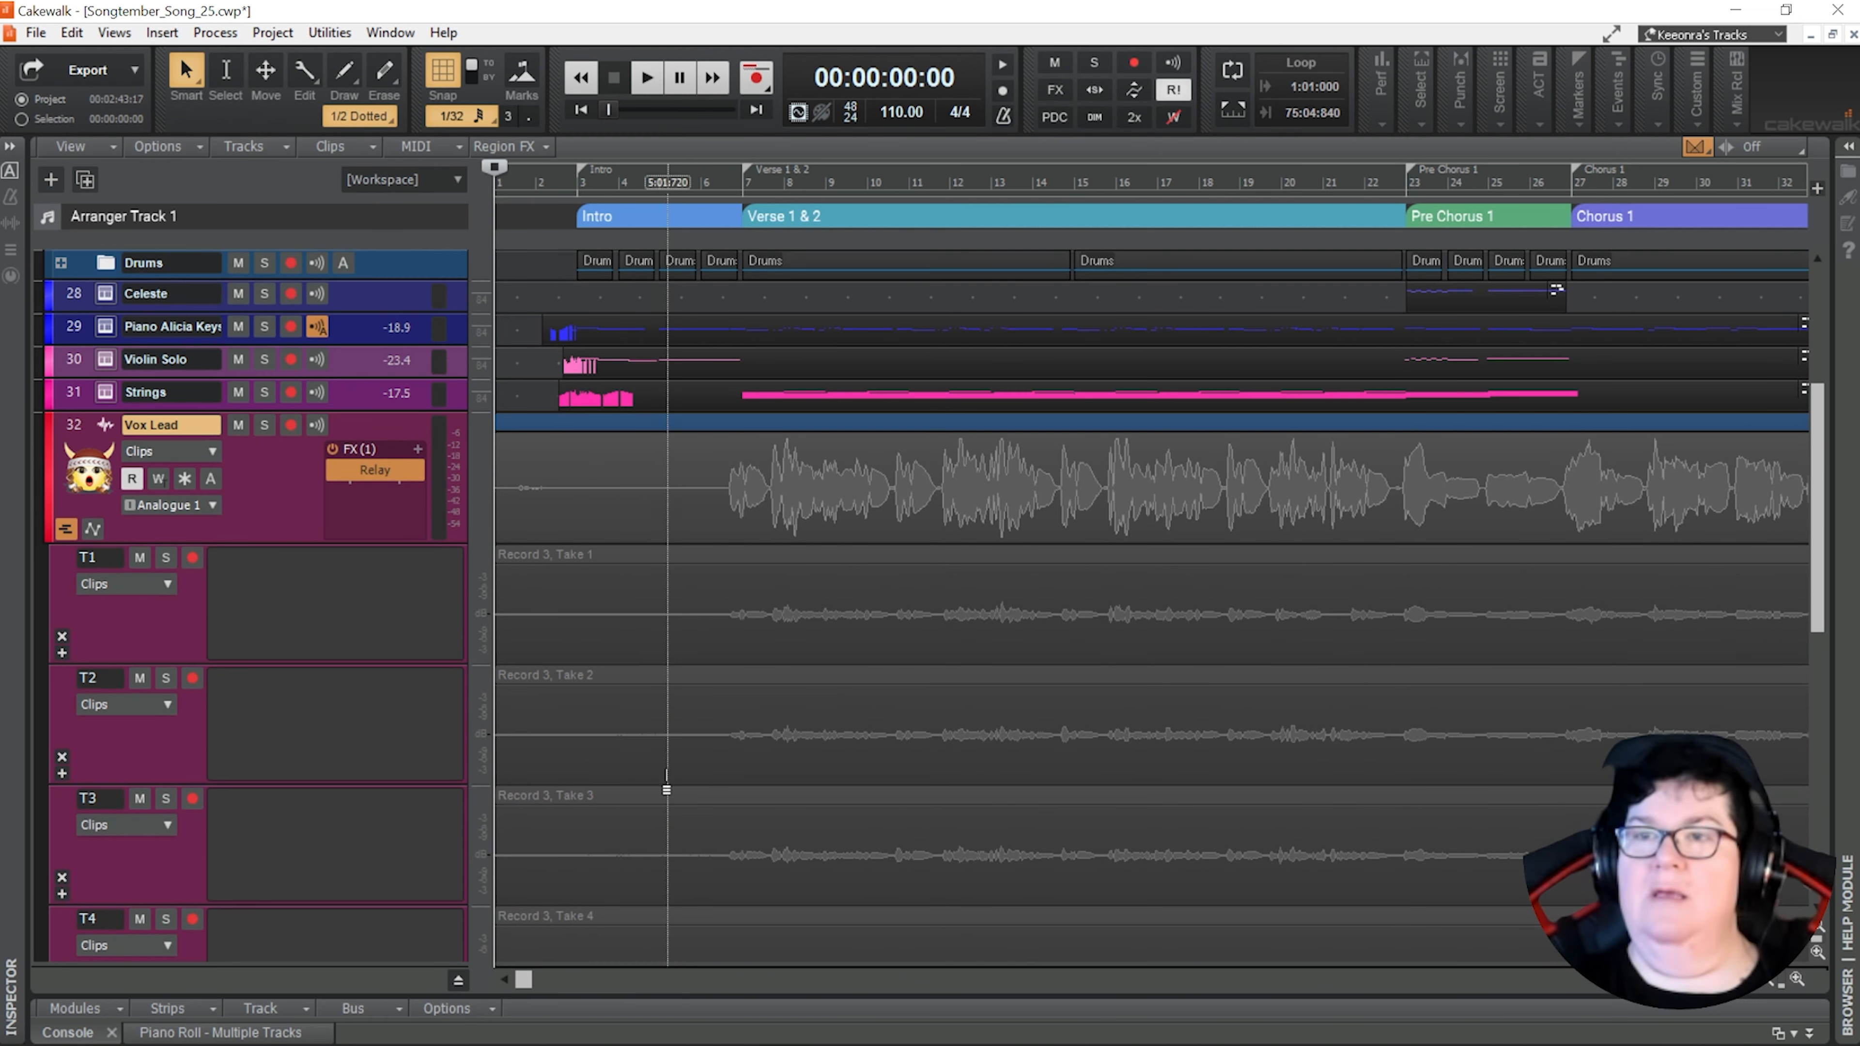
{"action": "scroll", "coordinate": [664, 782], "scroll_direction": "down", "scroll_amount": 2}
{"action": "scroll", "coordinate": [663, 780], "scroll_direction": "down", "scroll_amount": 3}
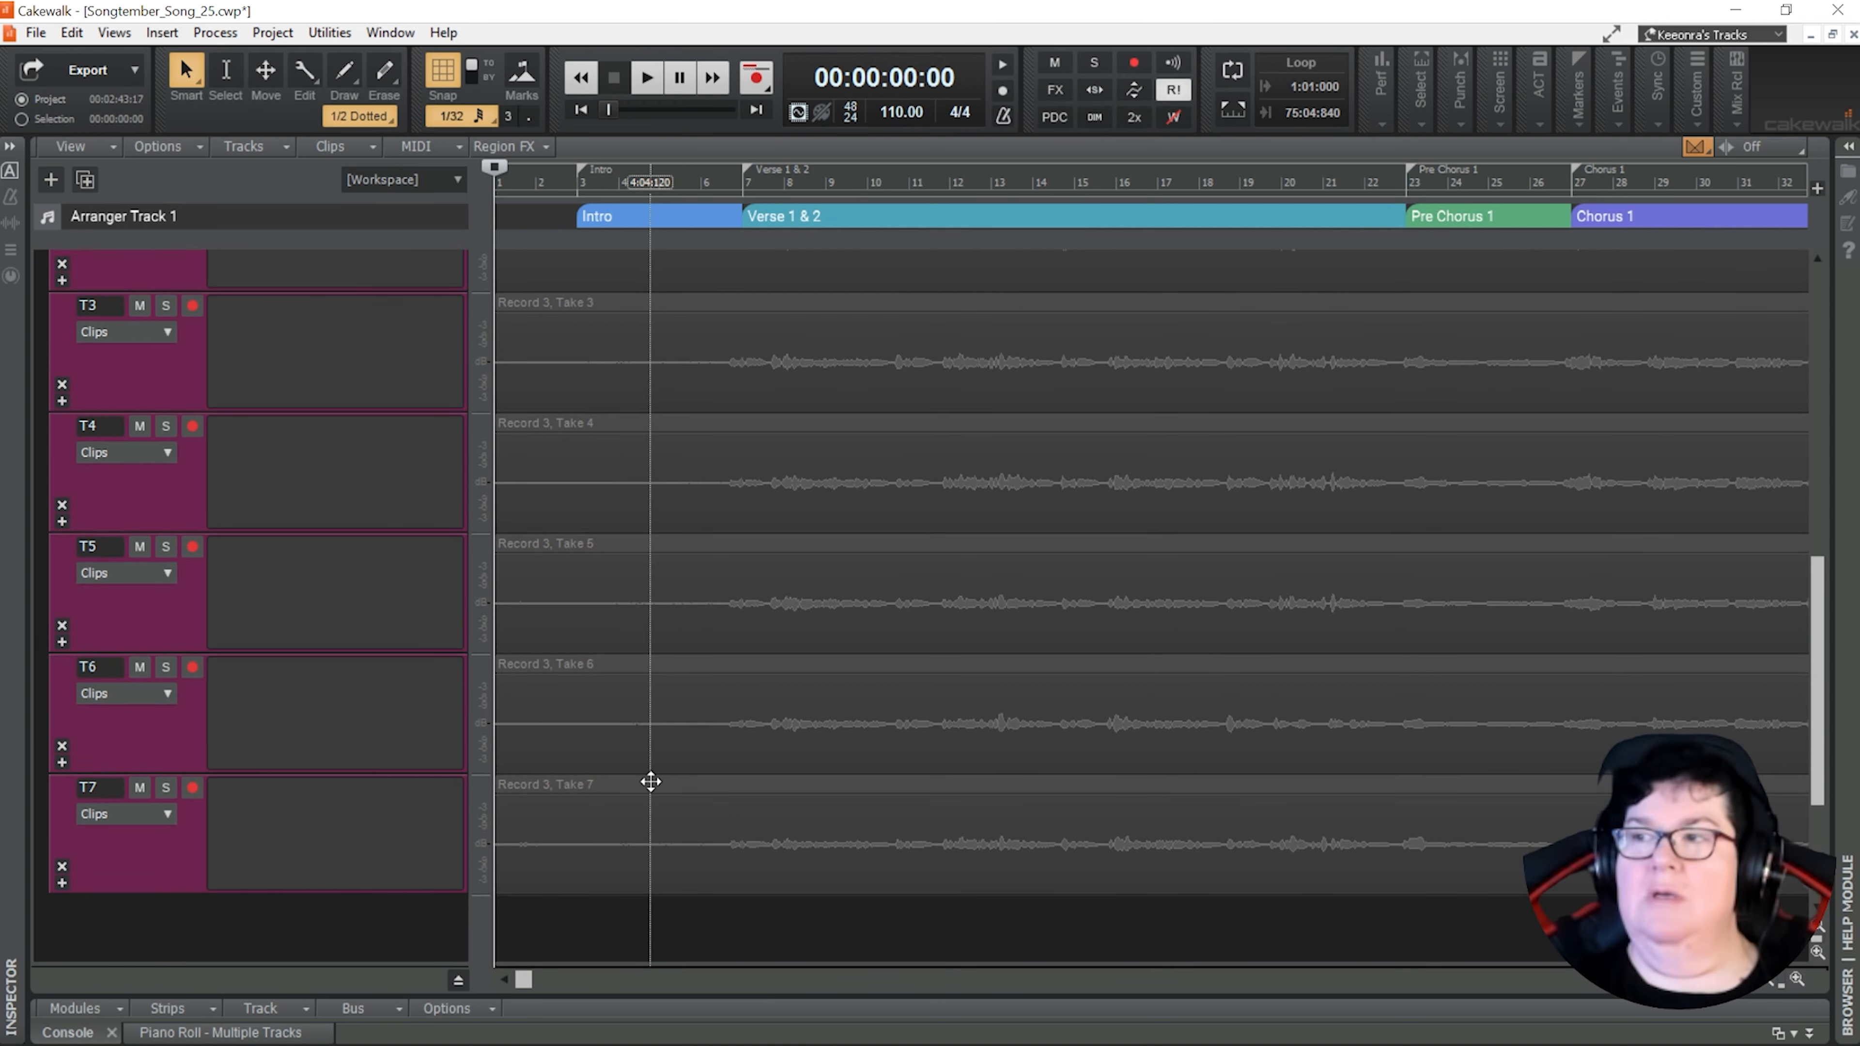
{"action": "scroll", "coordinate": [648, 780], "scroll_direction": "up", "scroll_amount": 5}
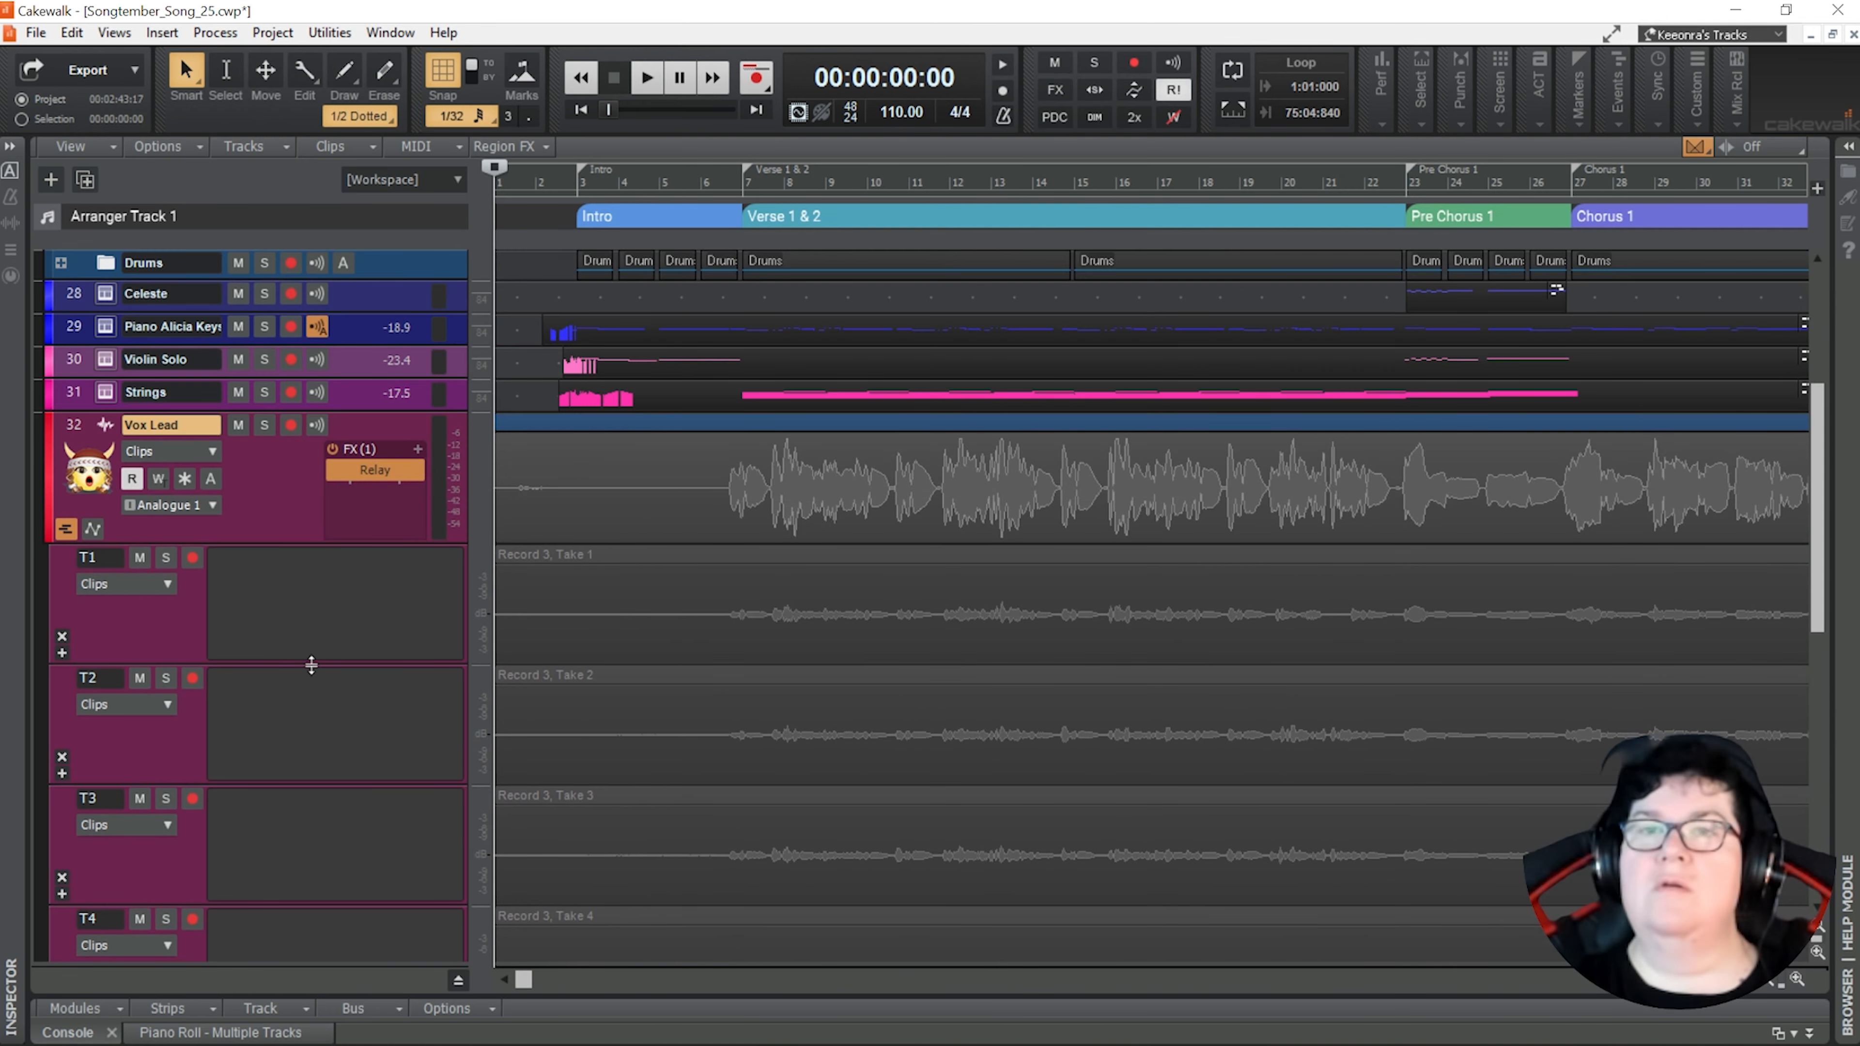
{"action": "left_click_drag", "start_coordinate": [310, 663], "coordinate": [316, 578]}
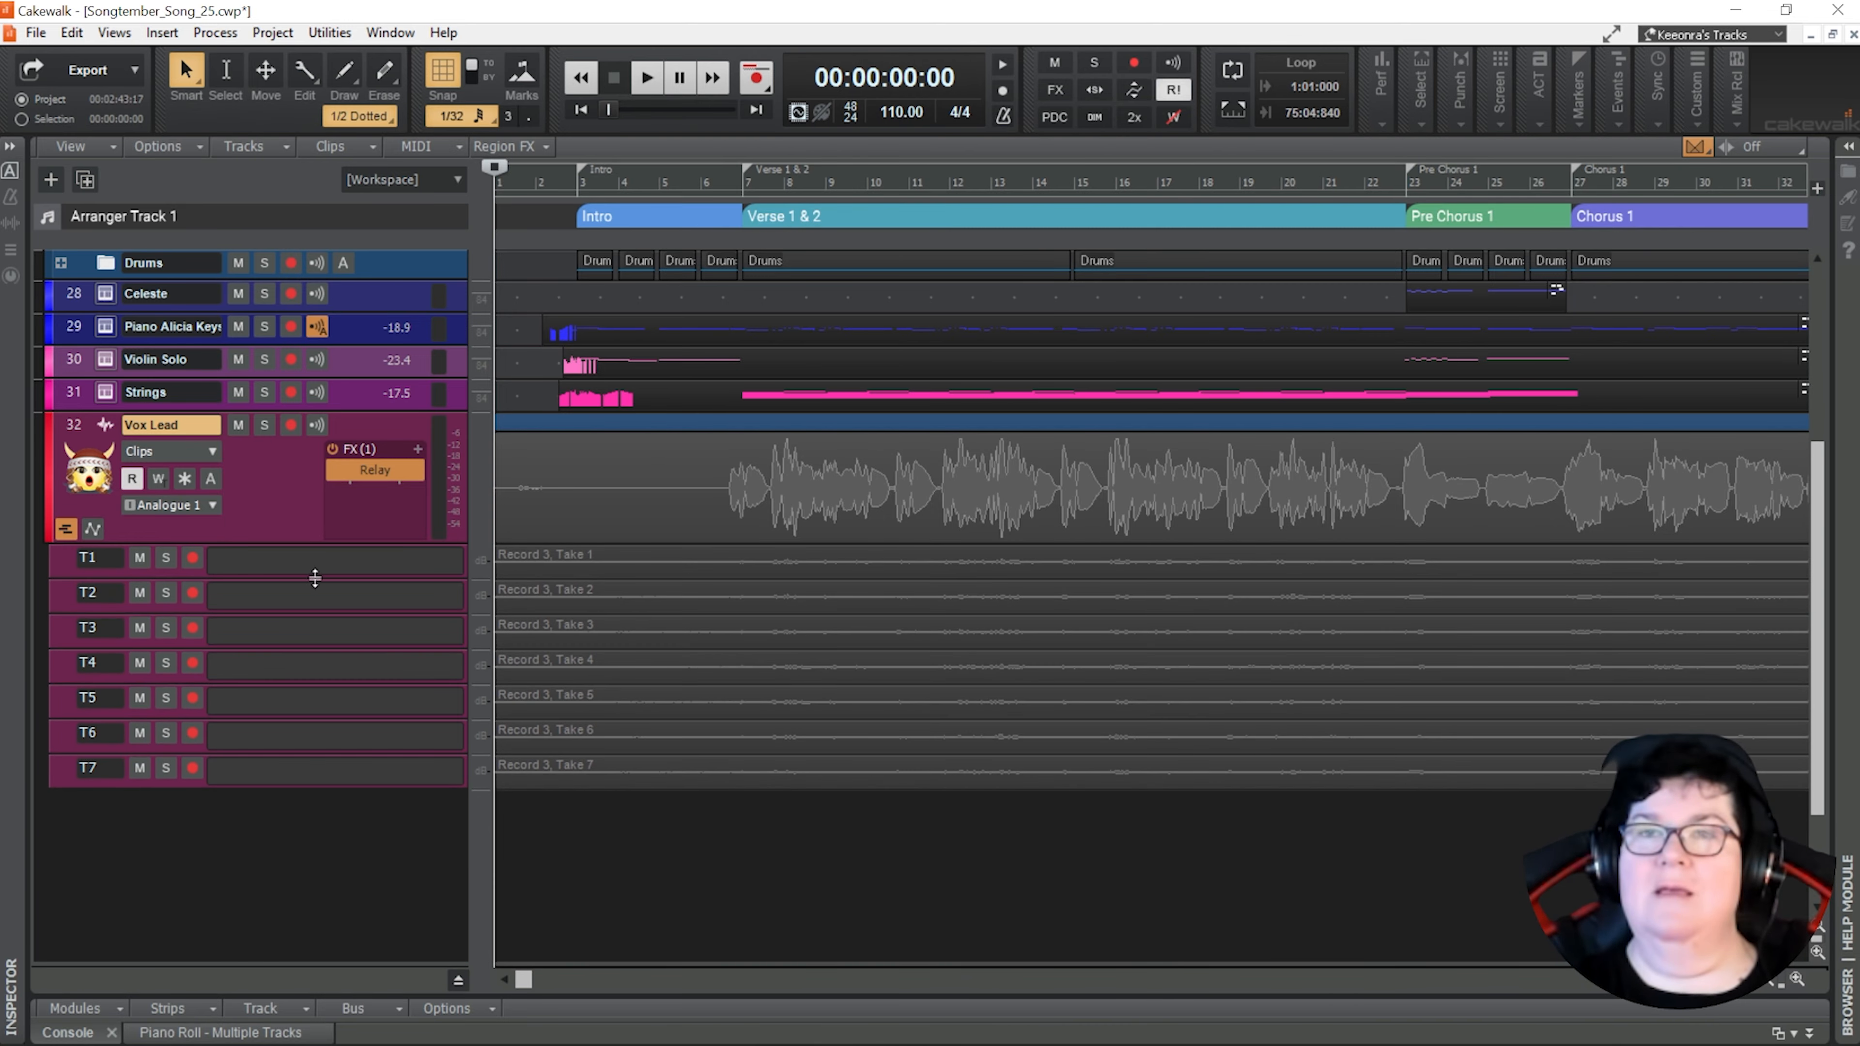
Play the song from bar 2 through the Intro into Verse 1 & 2, and stop playback
{"action": "scroll", "coordinate": [395, 685], "scroll_direction": "up", "scroll_amount": 3}
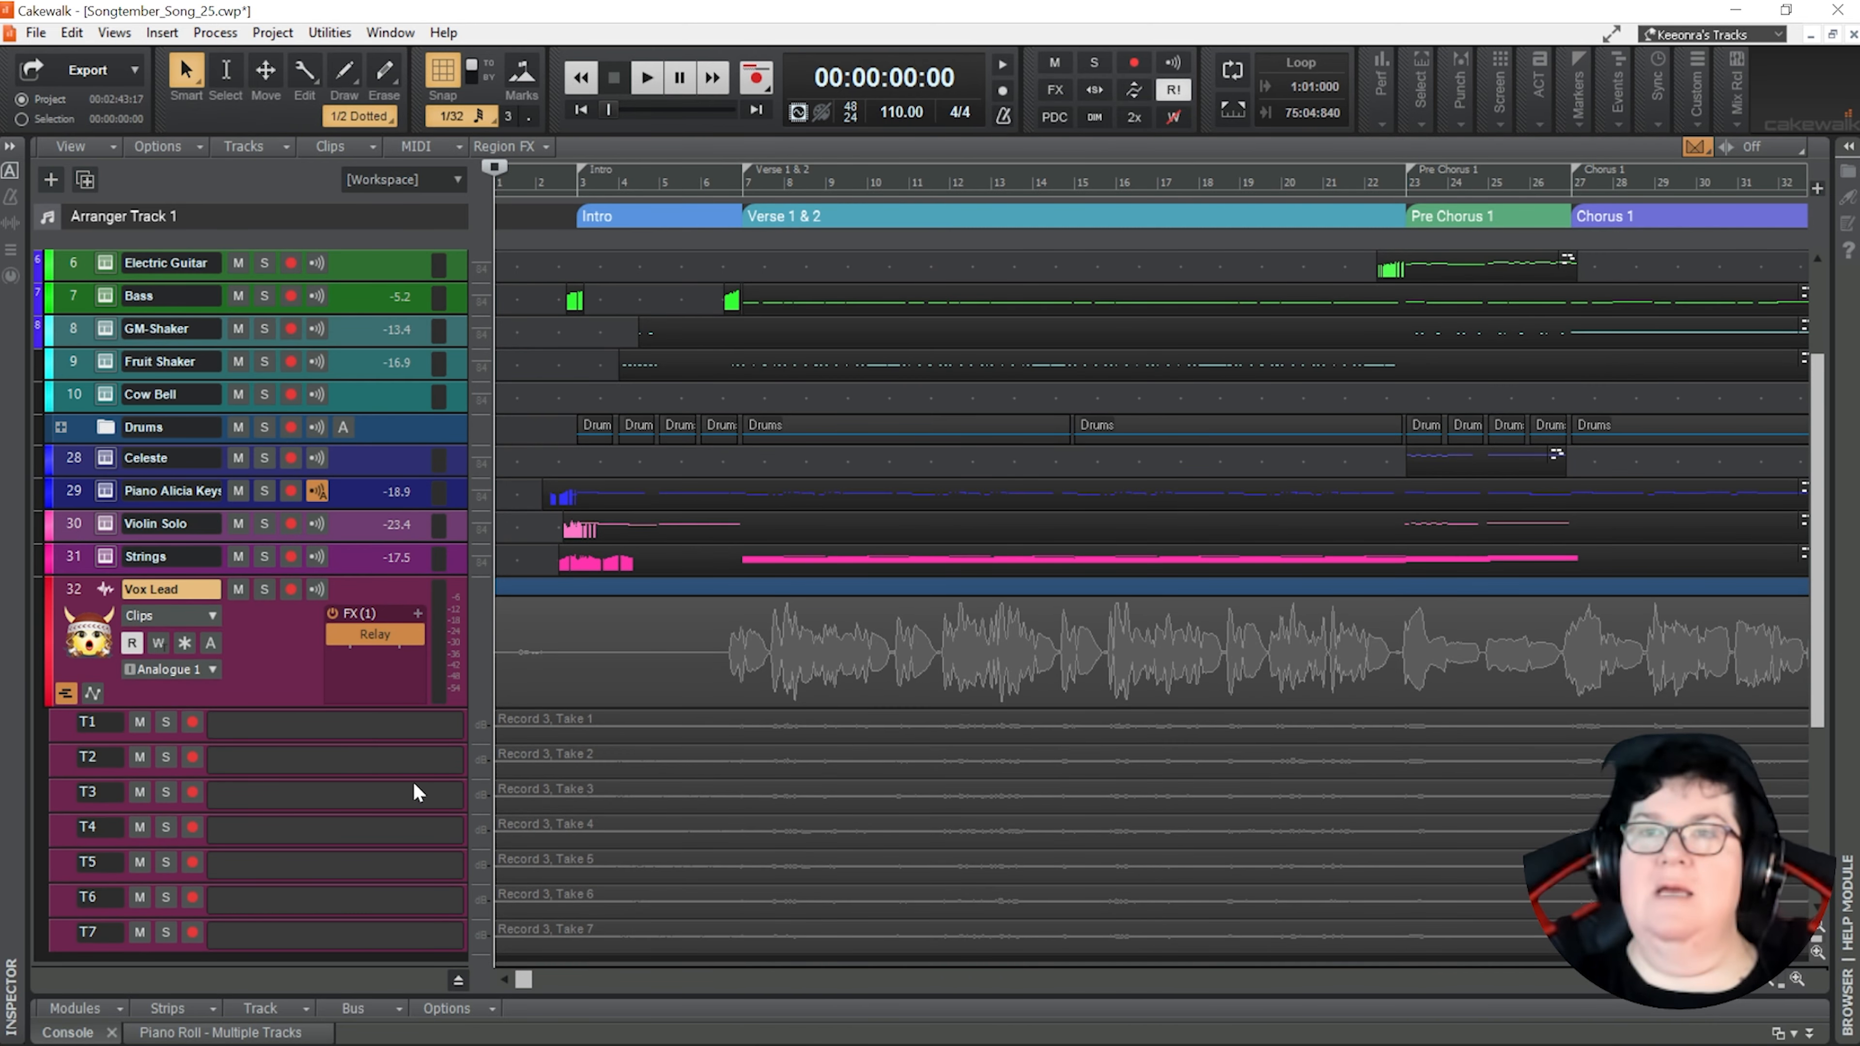
{"action": "scroll", "coordinate": [535, 733], "scroll_direction": "up", "scroll_amount": 3}
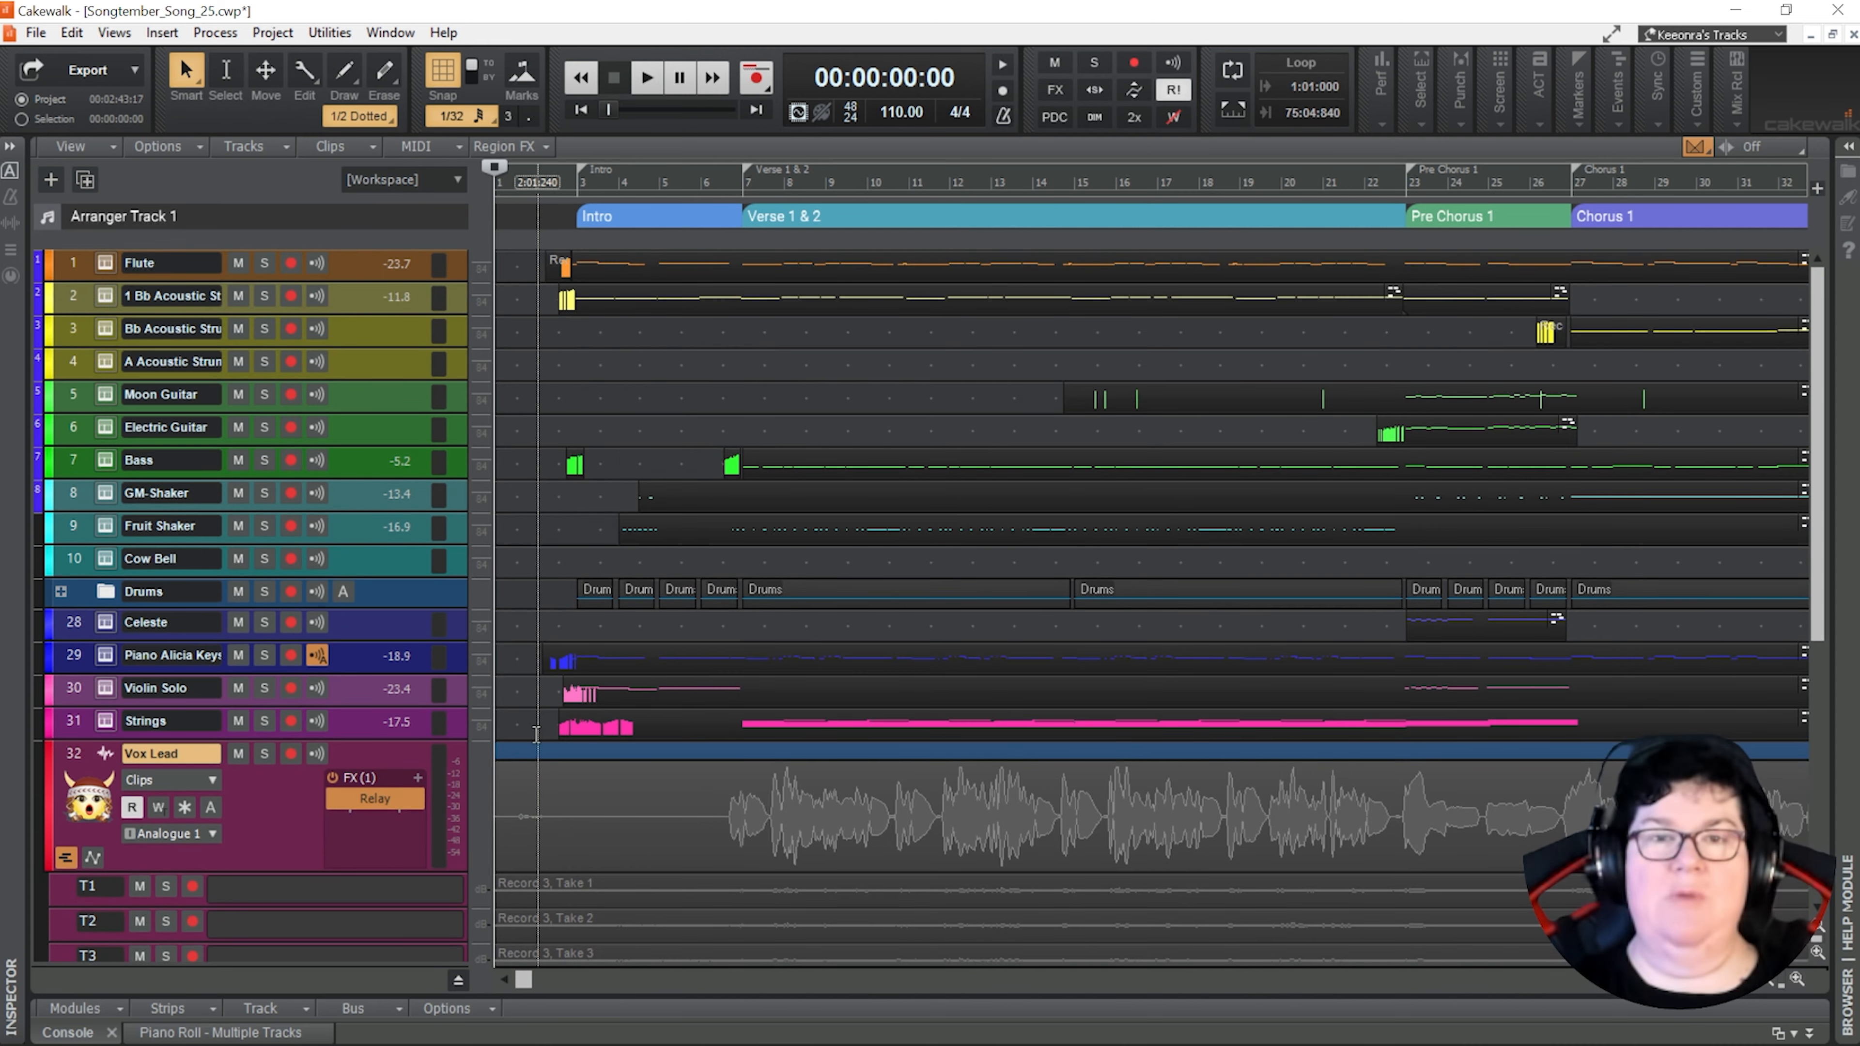
{"action": "left_click", "coordinate": [539, 721]}
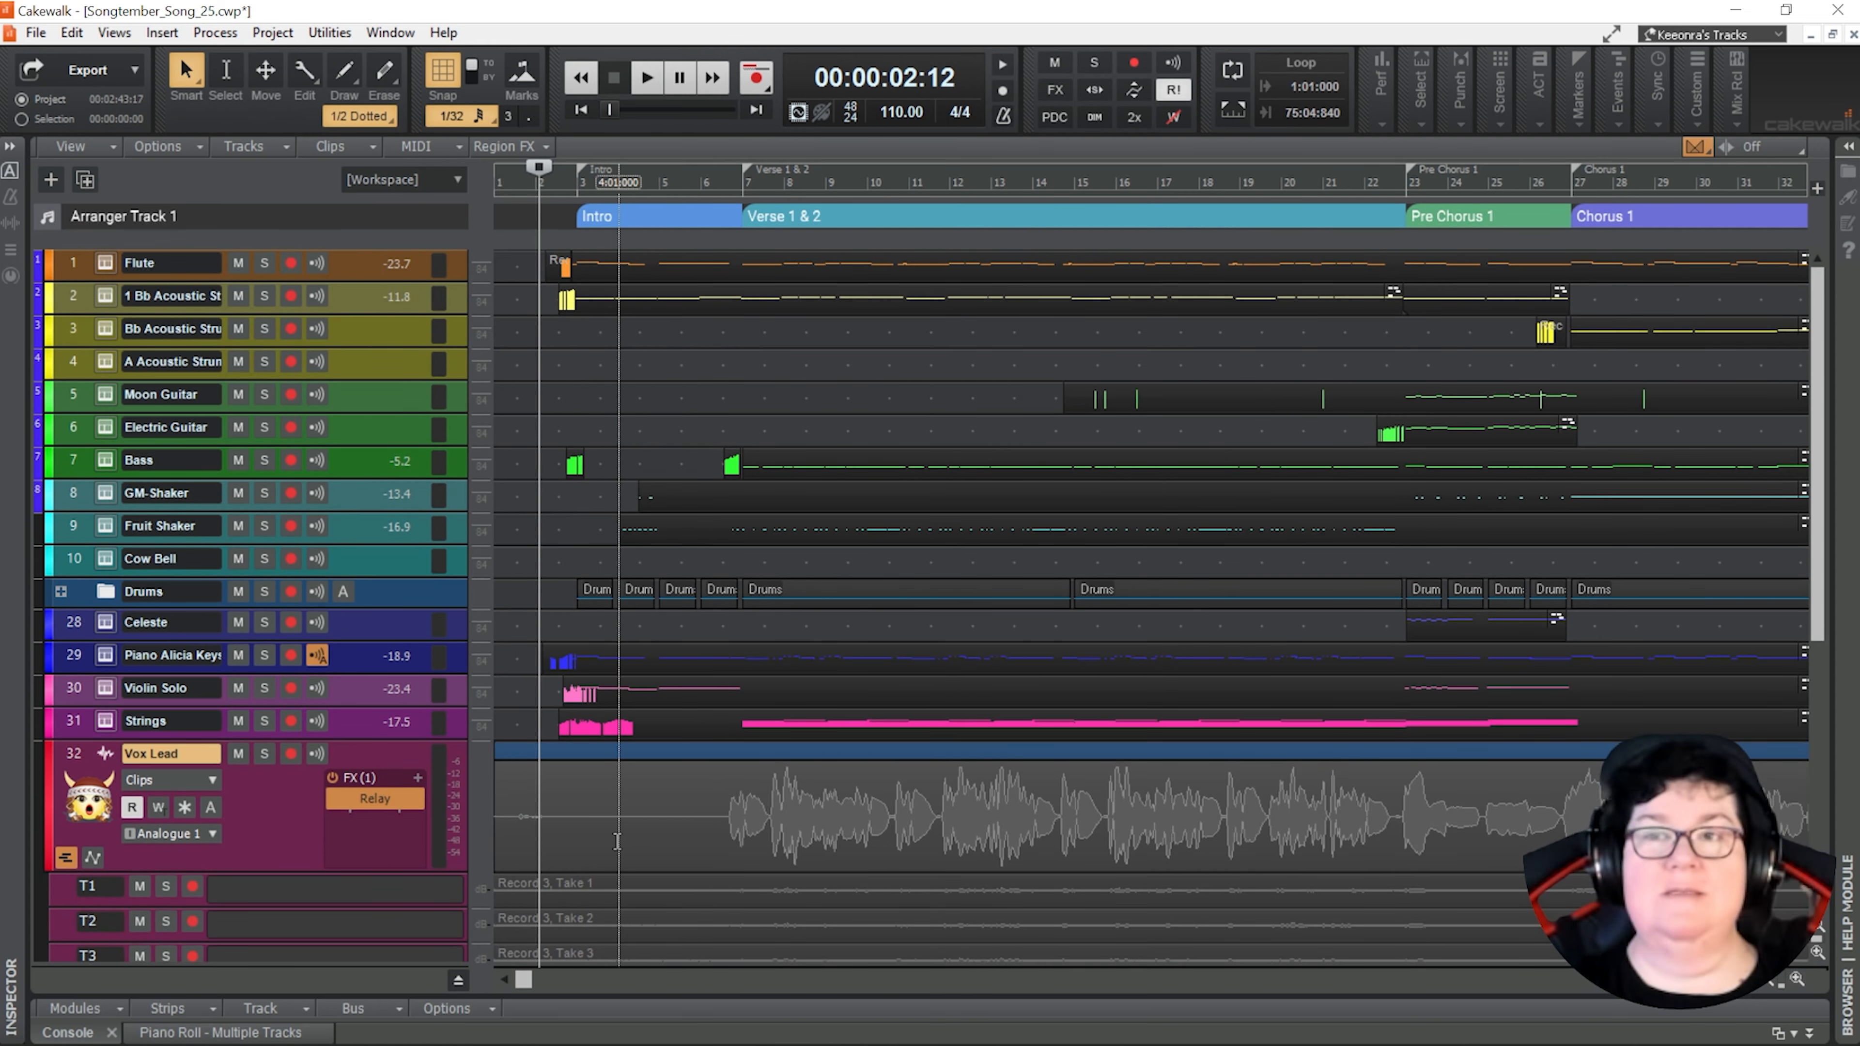
{"action": "key", "text": "space"}
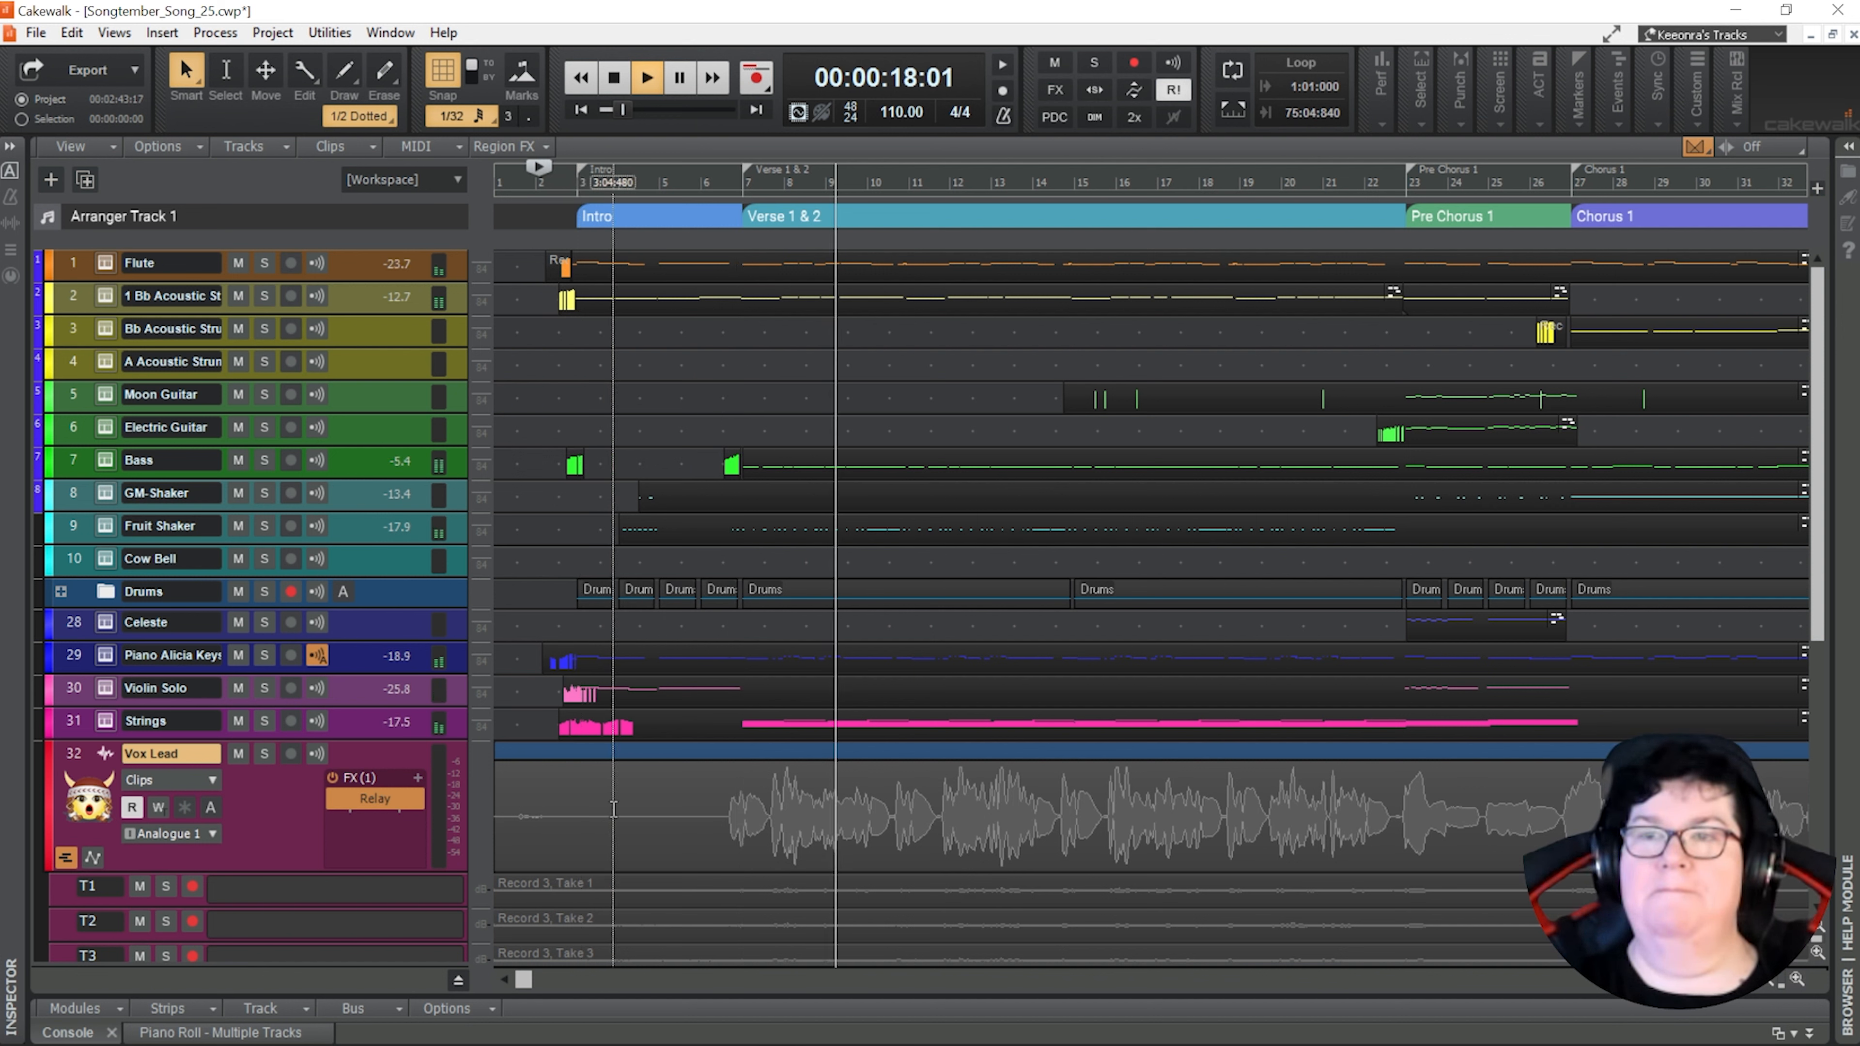
{"action": "key", "text": "space"}
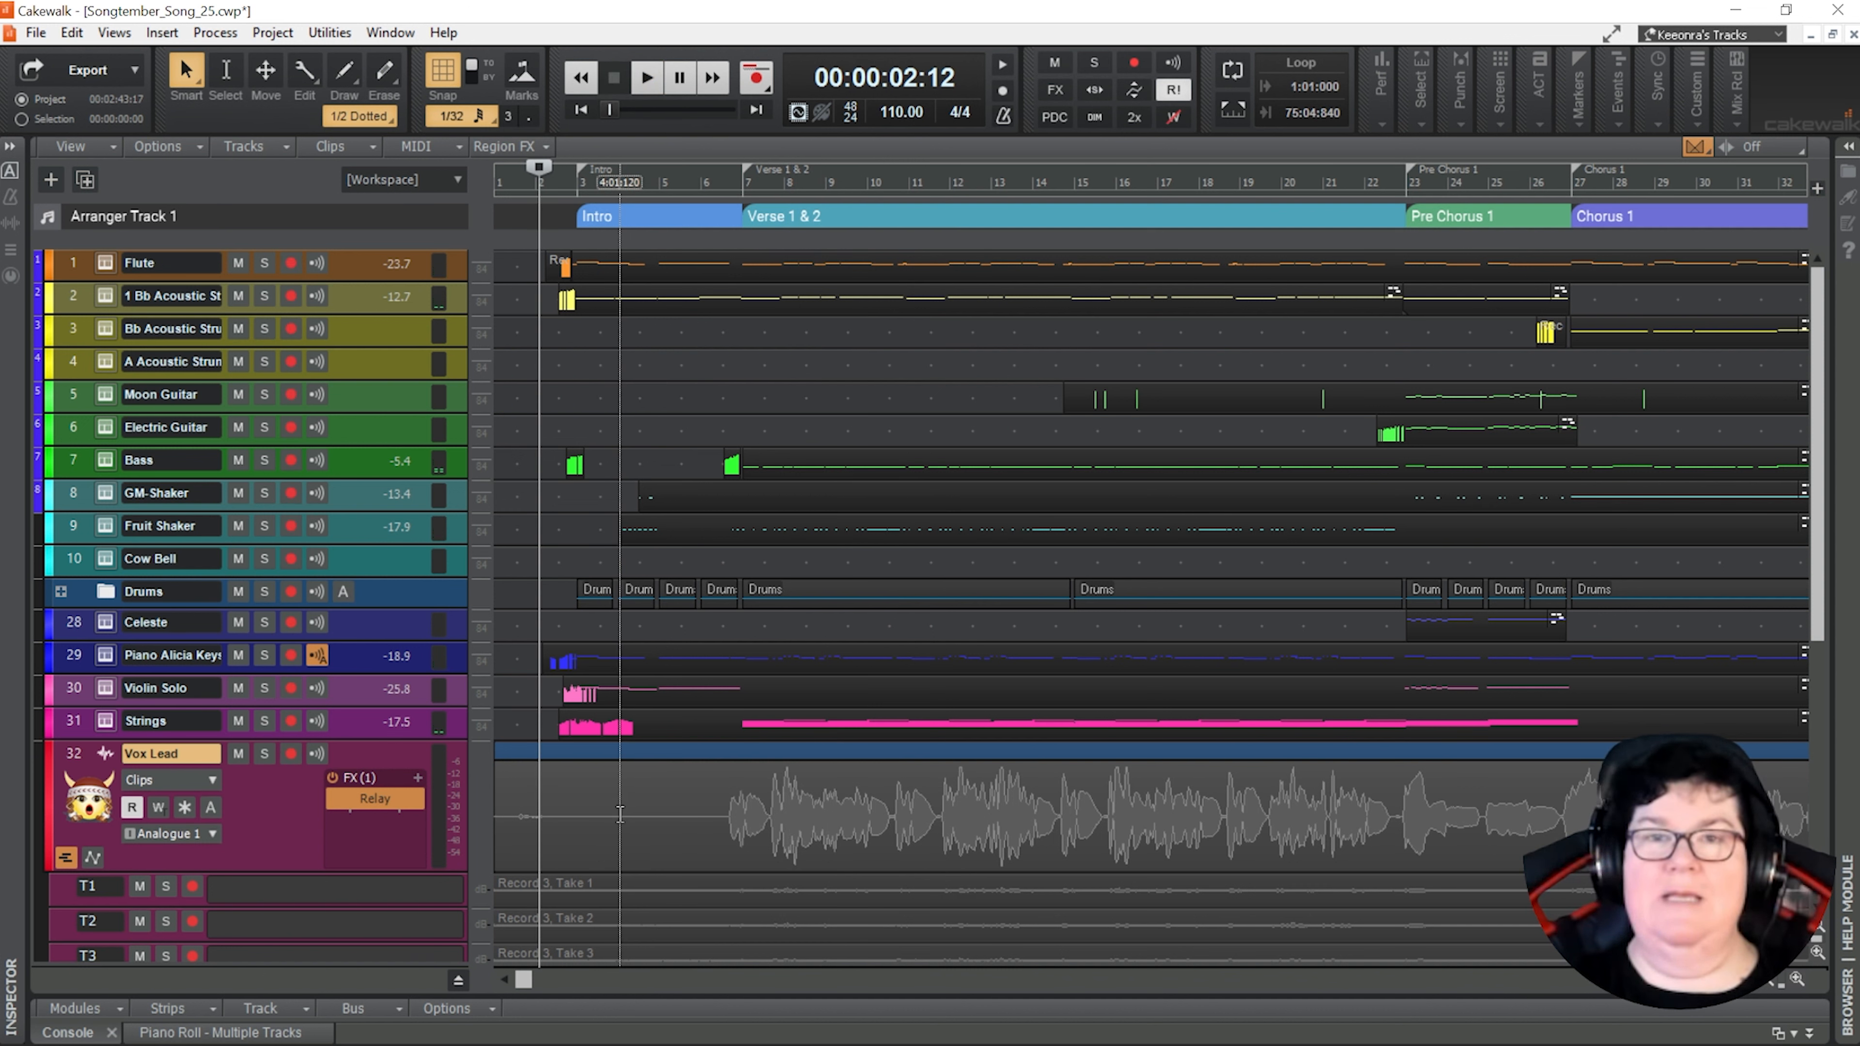
Play the song from bar 2, audition Vox Lead takes T1, T2 and T3 in turn, and stop playback
{"action": "scroll", "coordinate": [660, 816], "scroll_direction": "down", "scroll_amount": 3}
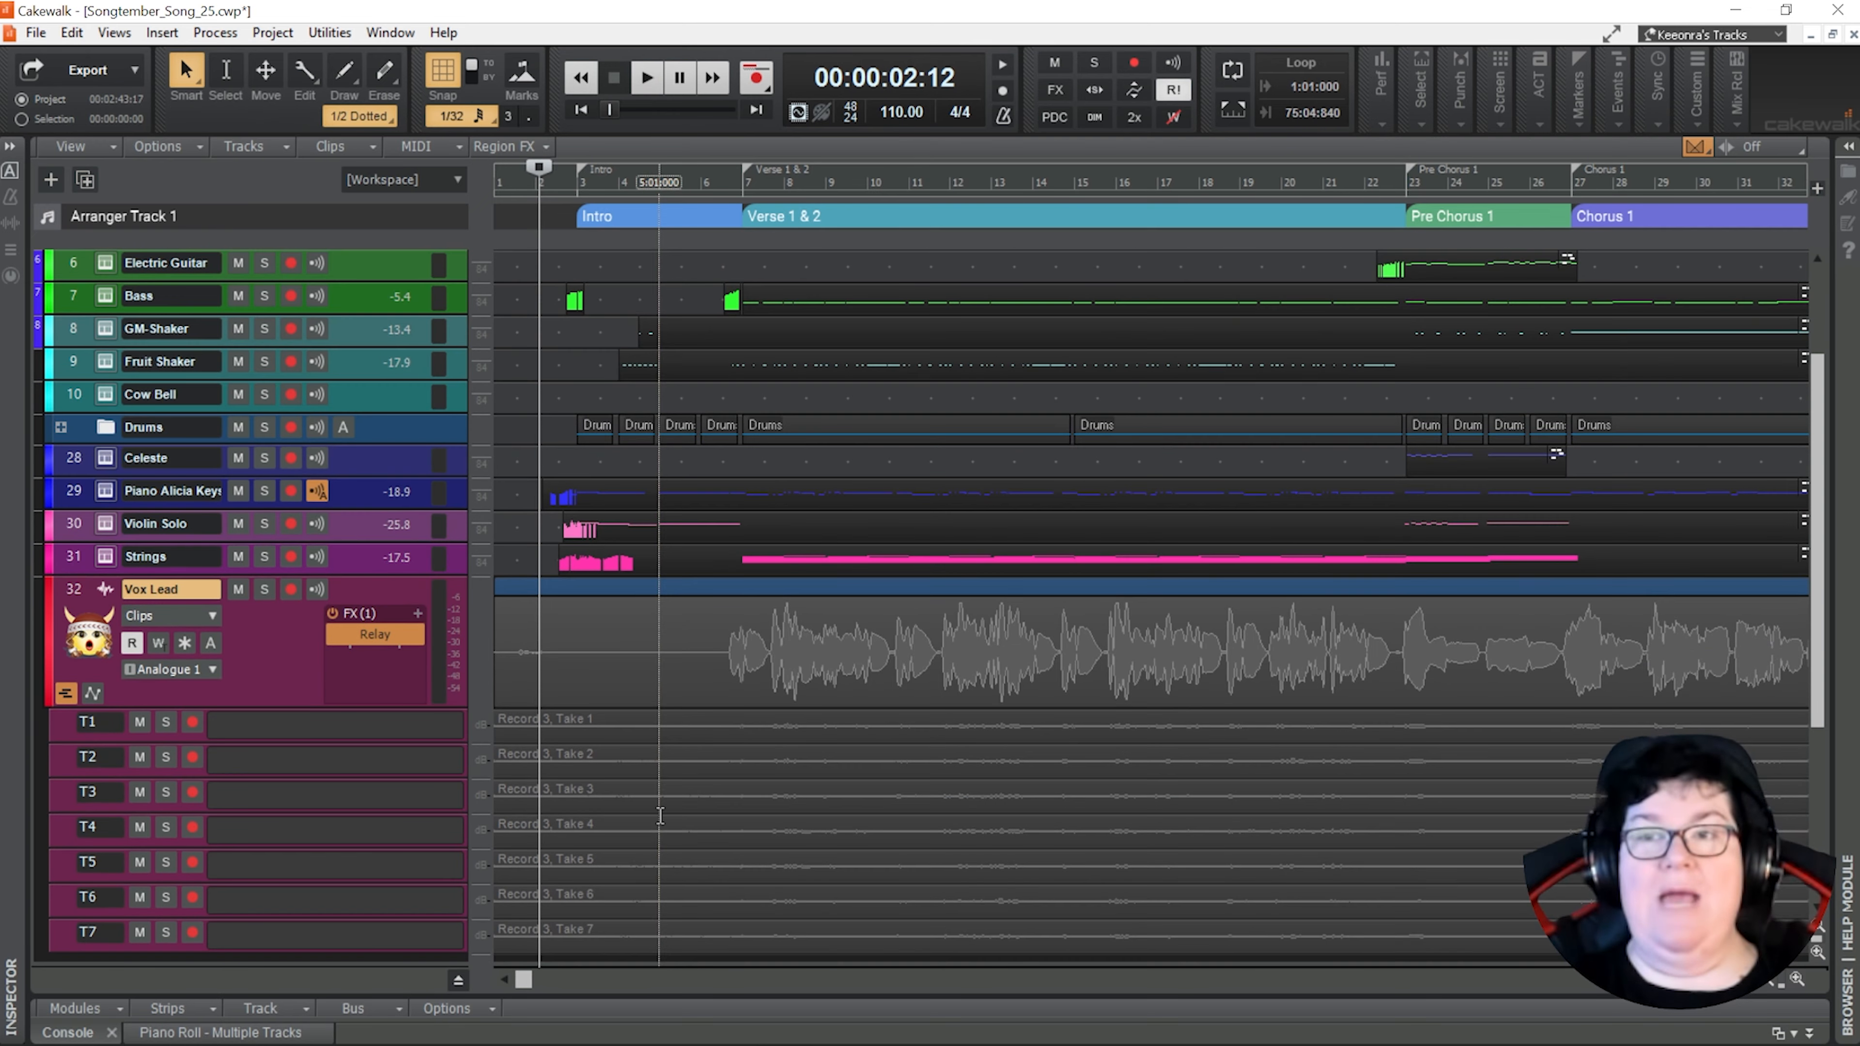
{"action": "scroll", "coordinate": [660, 816], "scroll_direction": "down", "scroll_amount": 2}
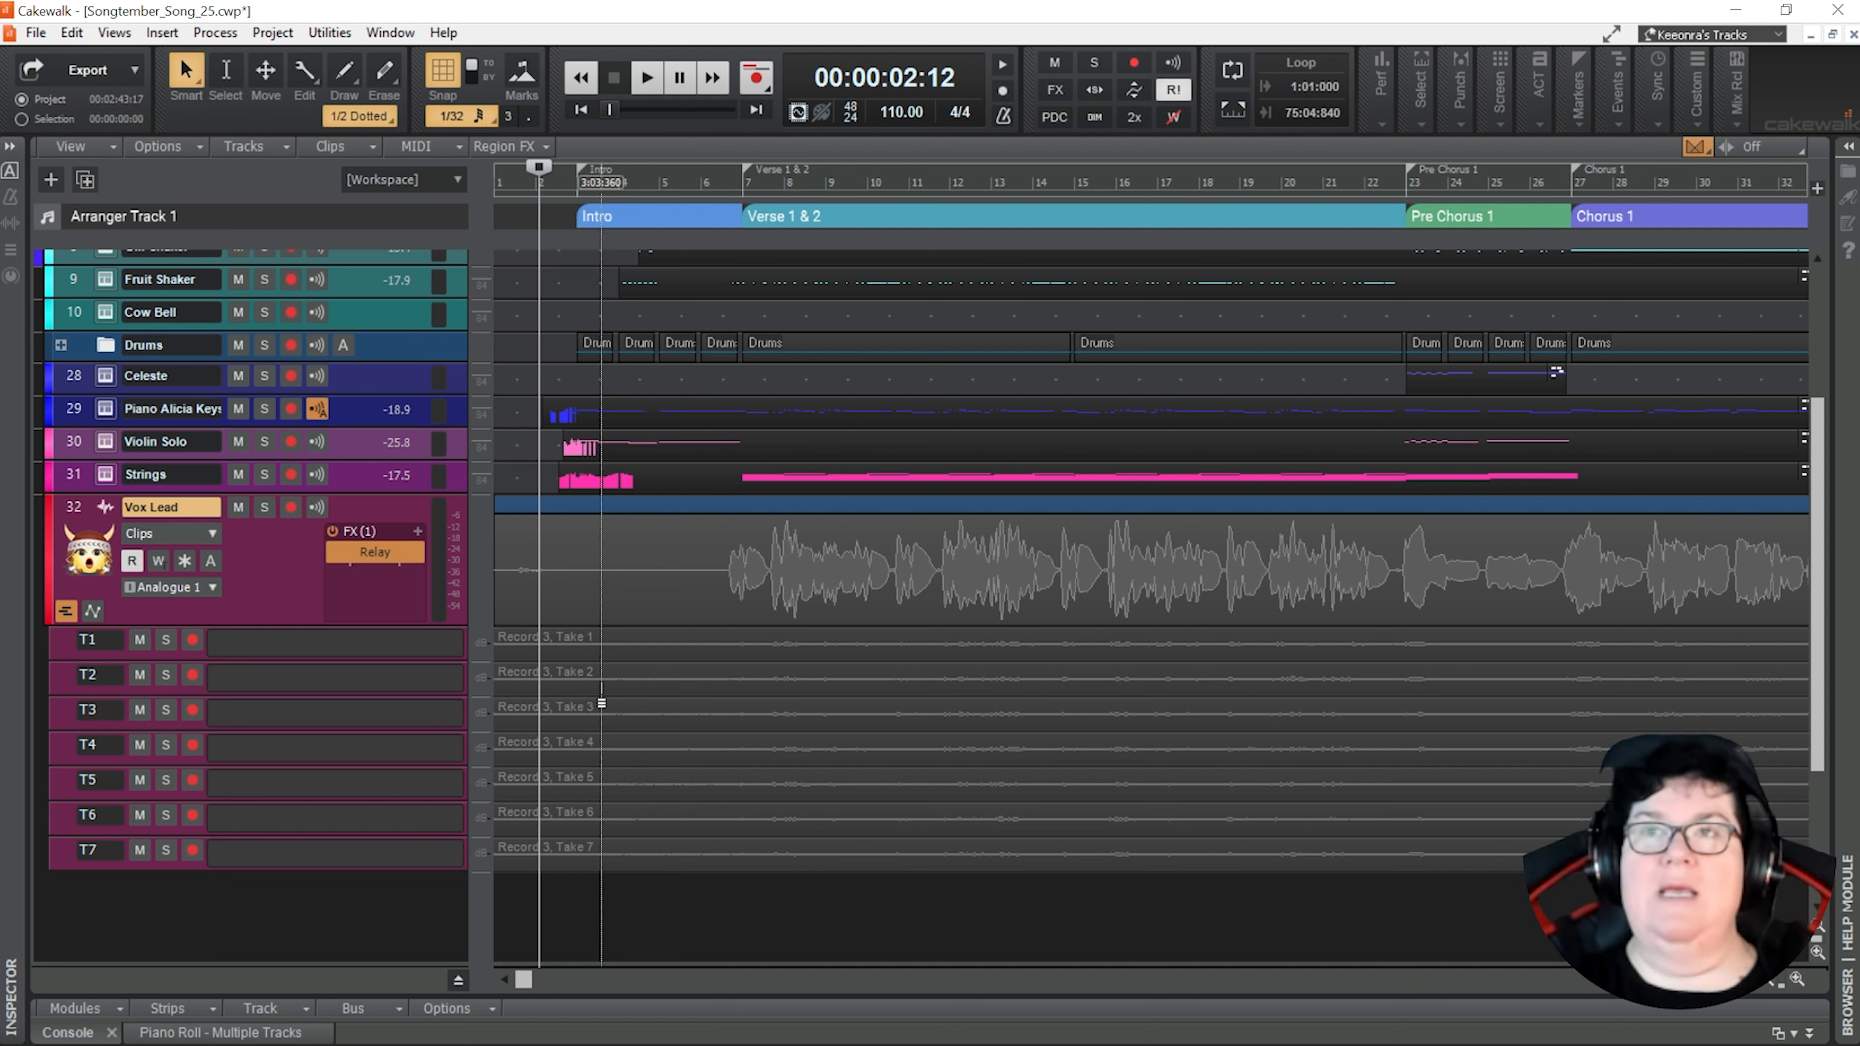
{"action": "left_click", "coordinate": [616, 634]}
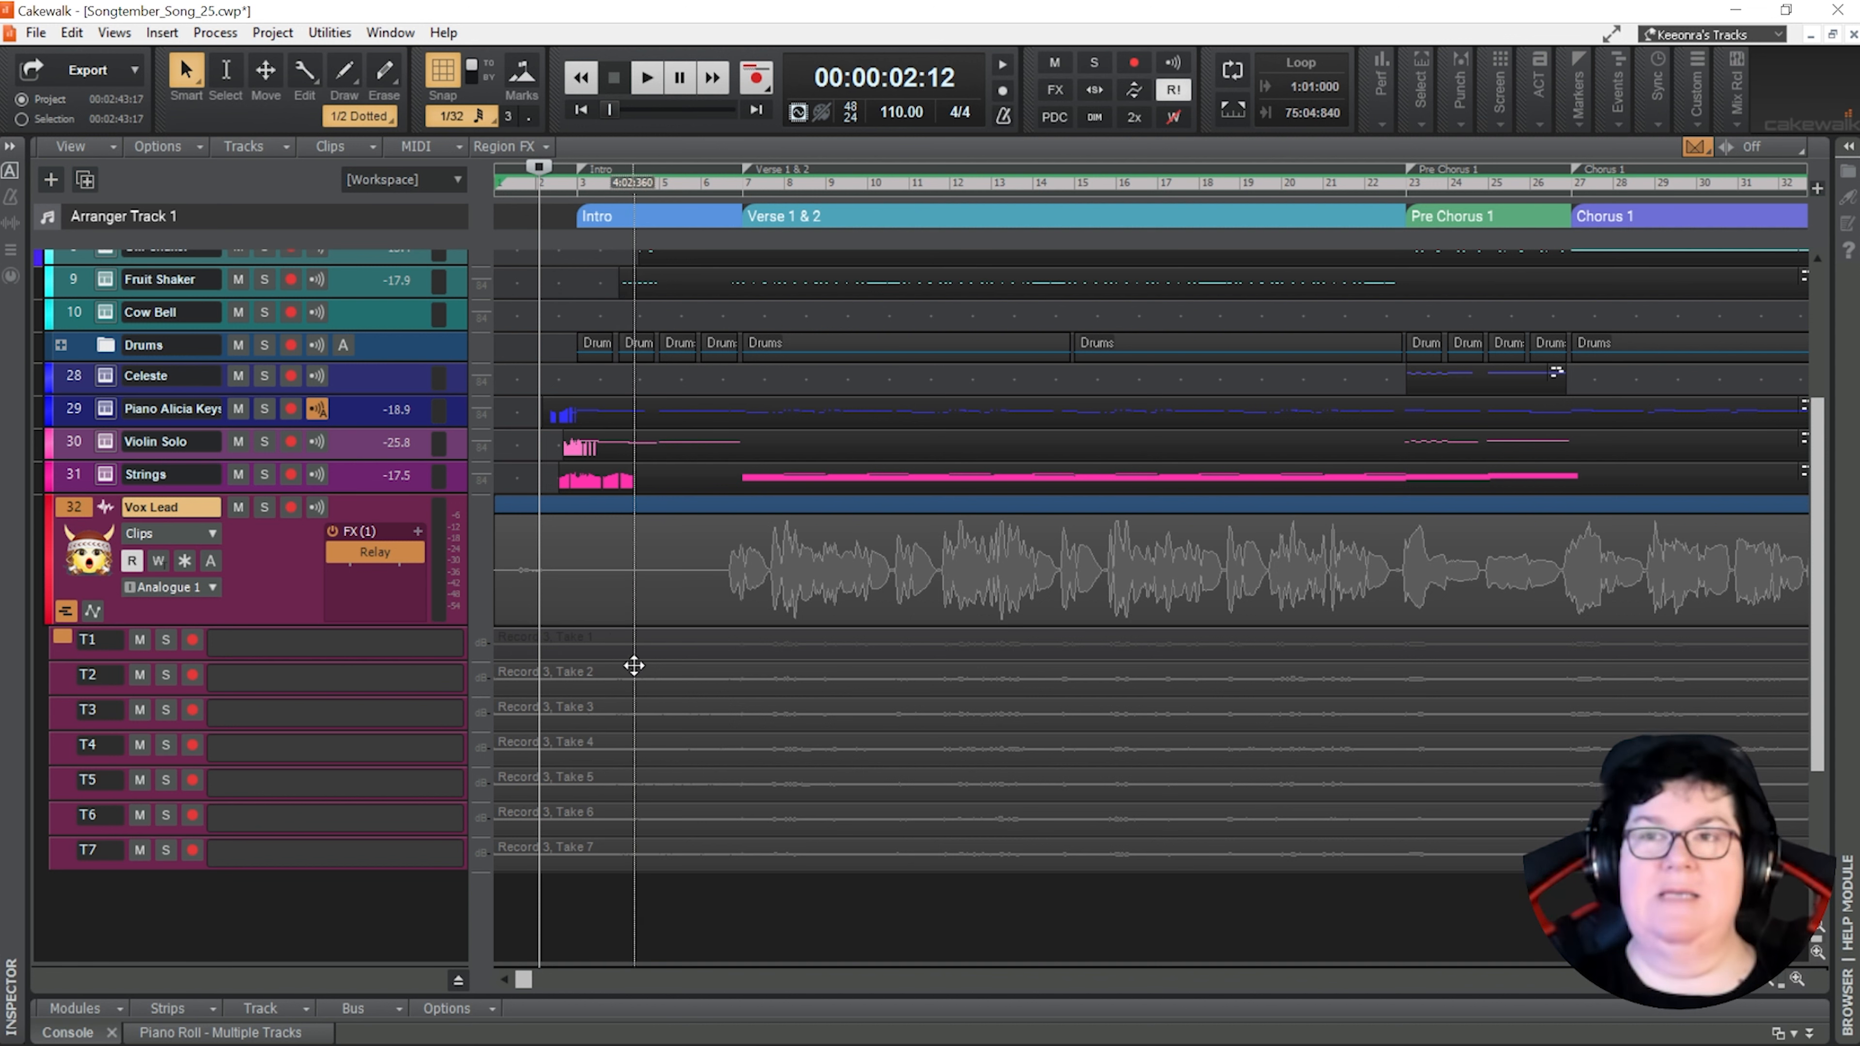
{"action": "key", "text": "space"}
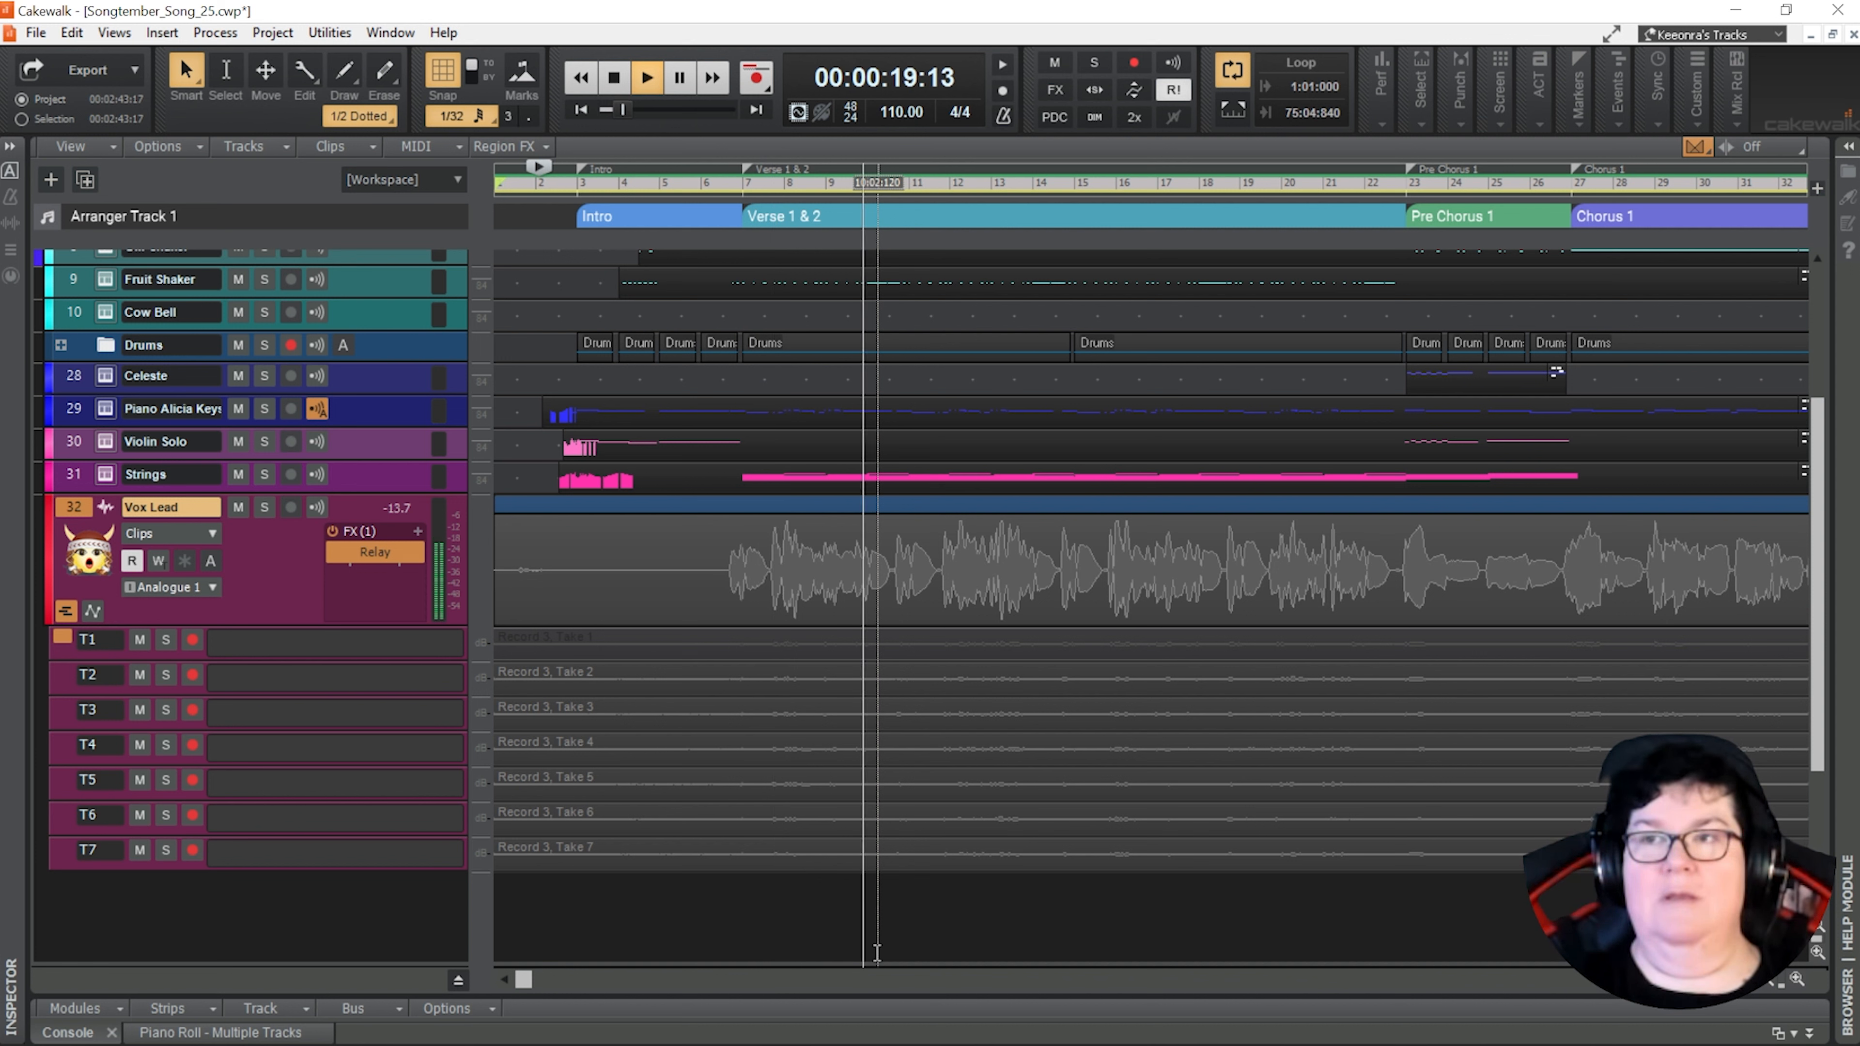
{"action": "key", "text": "Down"}
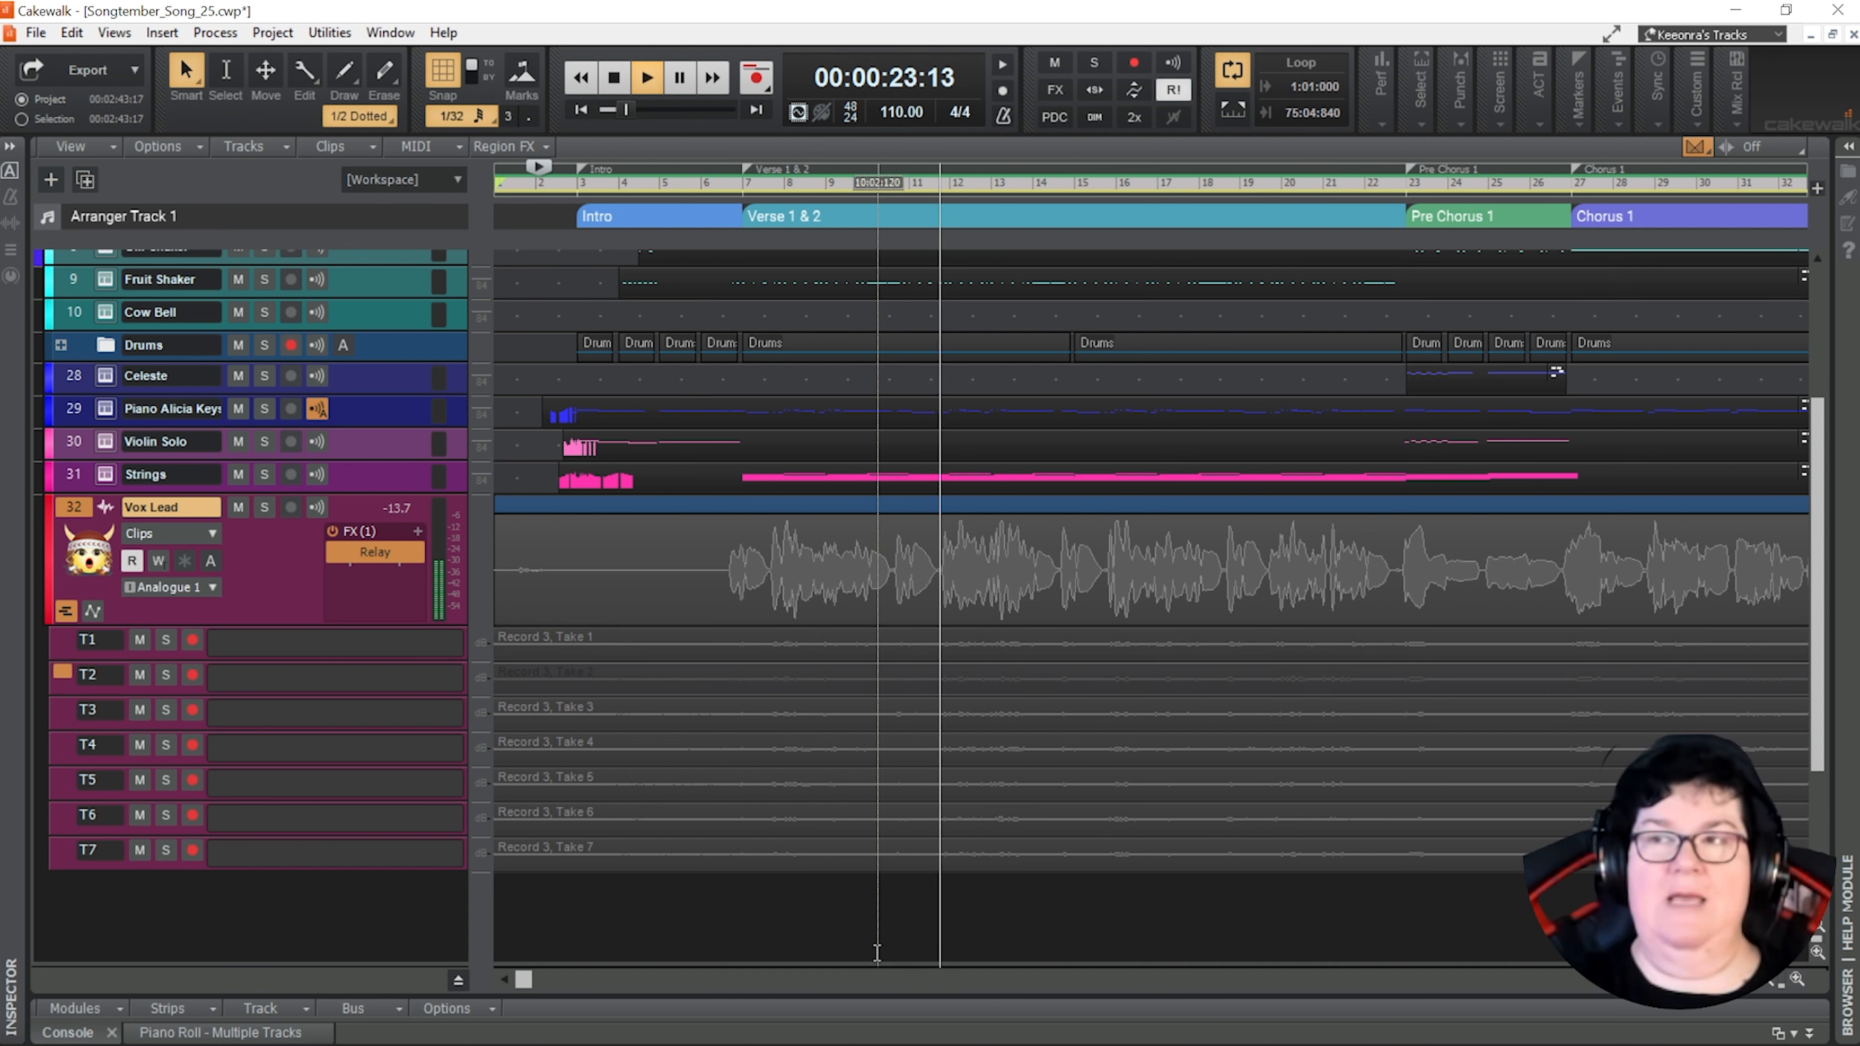
{"action": "key", "text": "Down"}
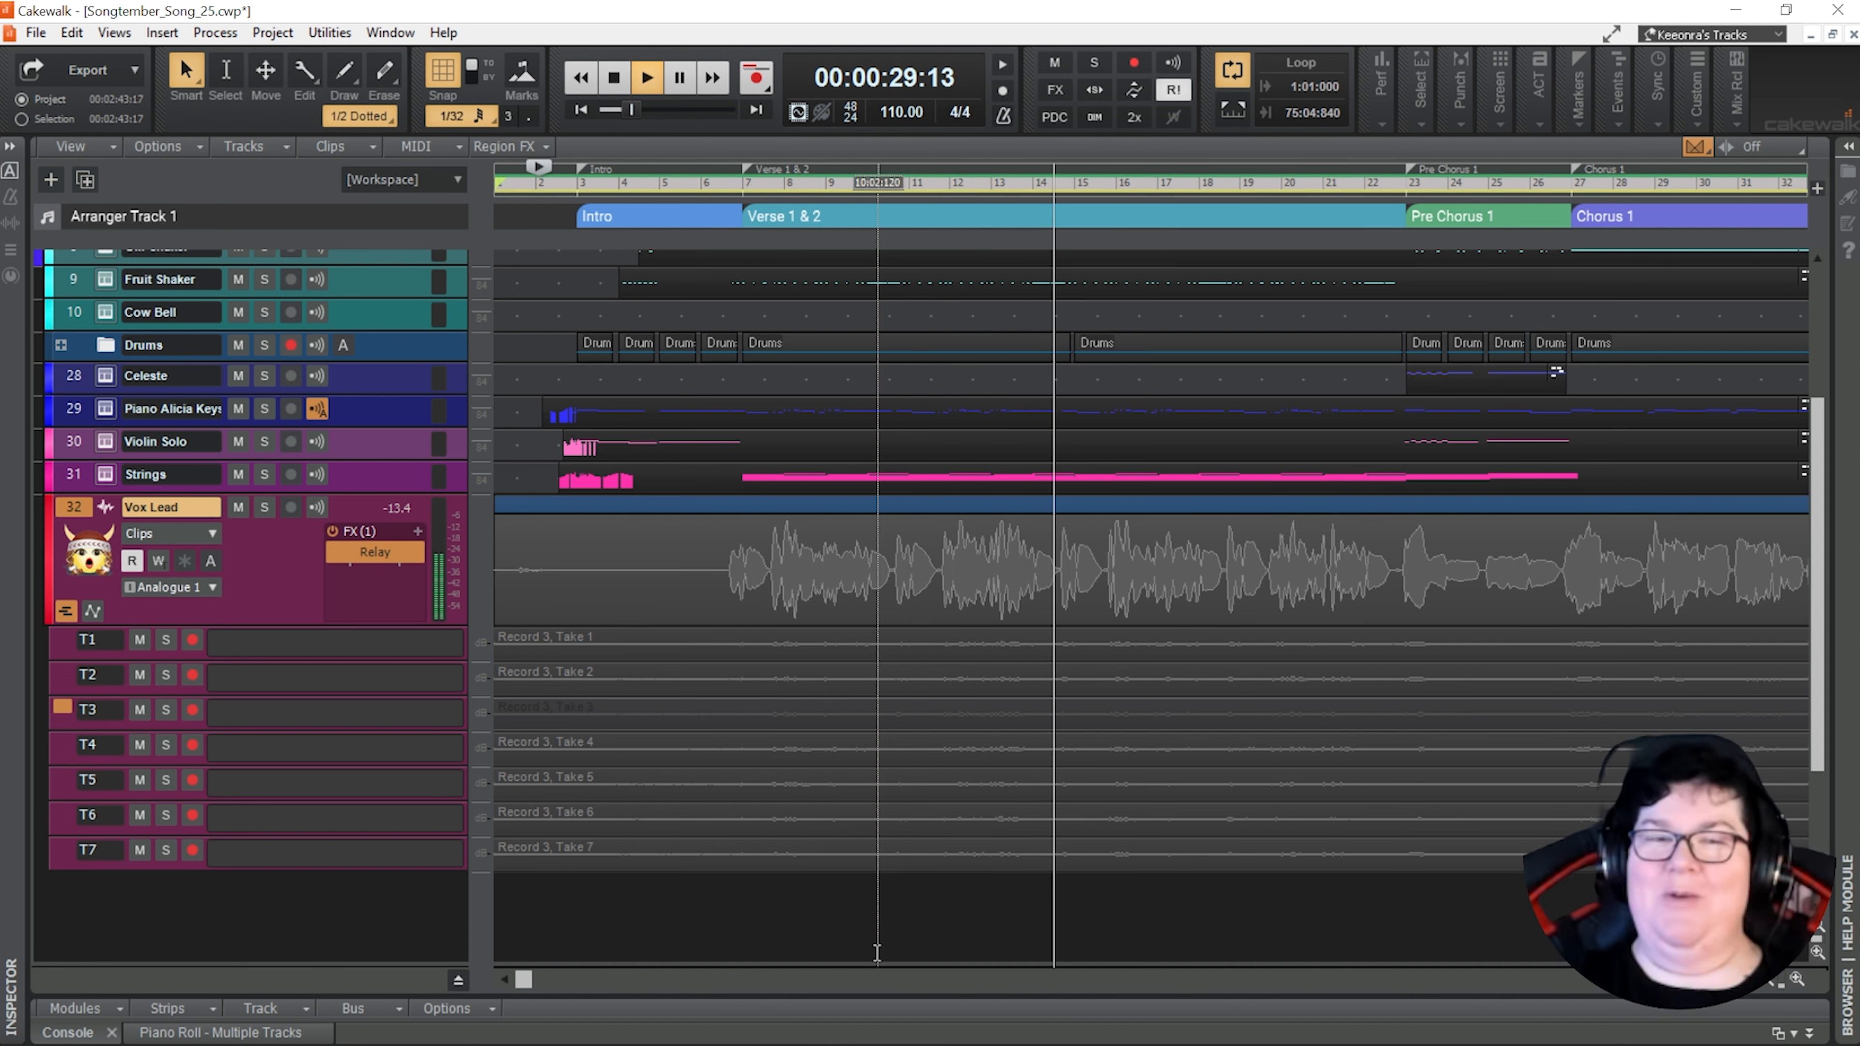
{"action": "key", "text": "space"}
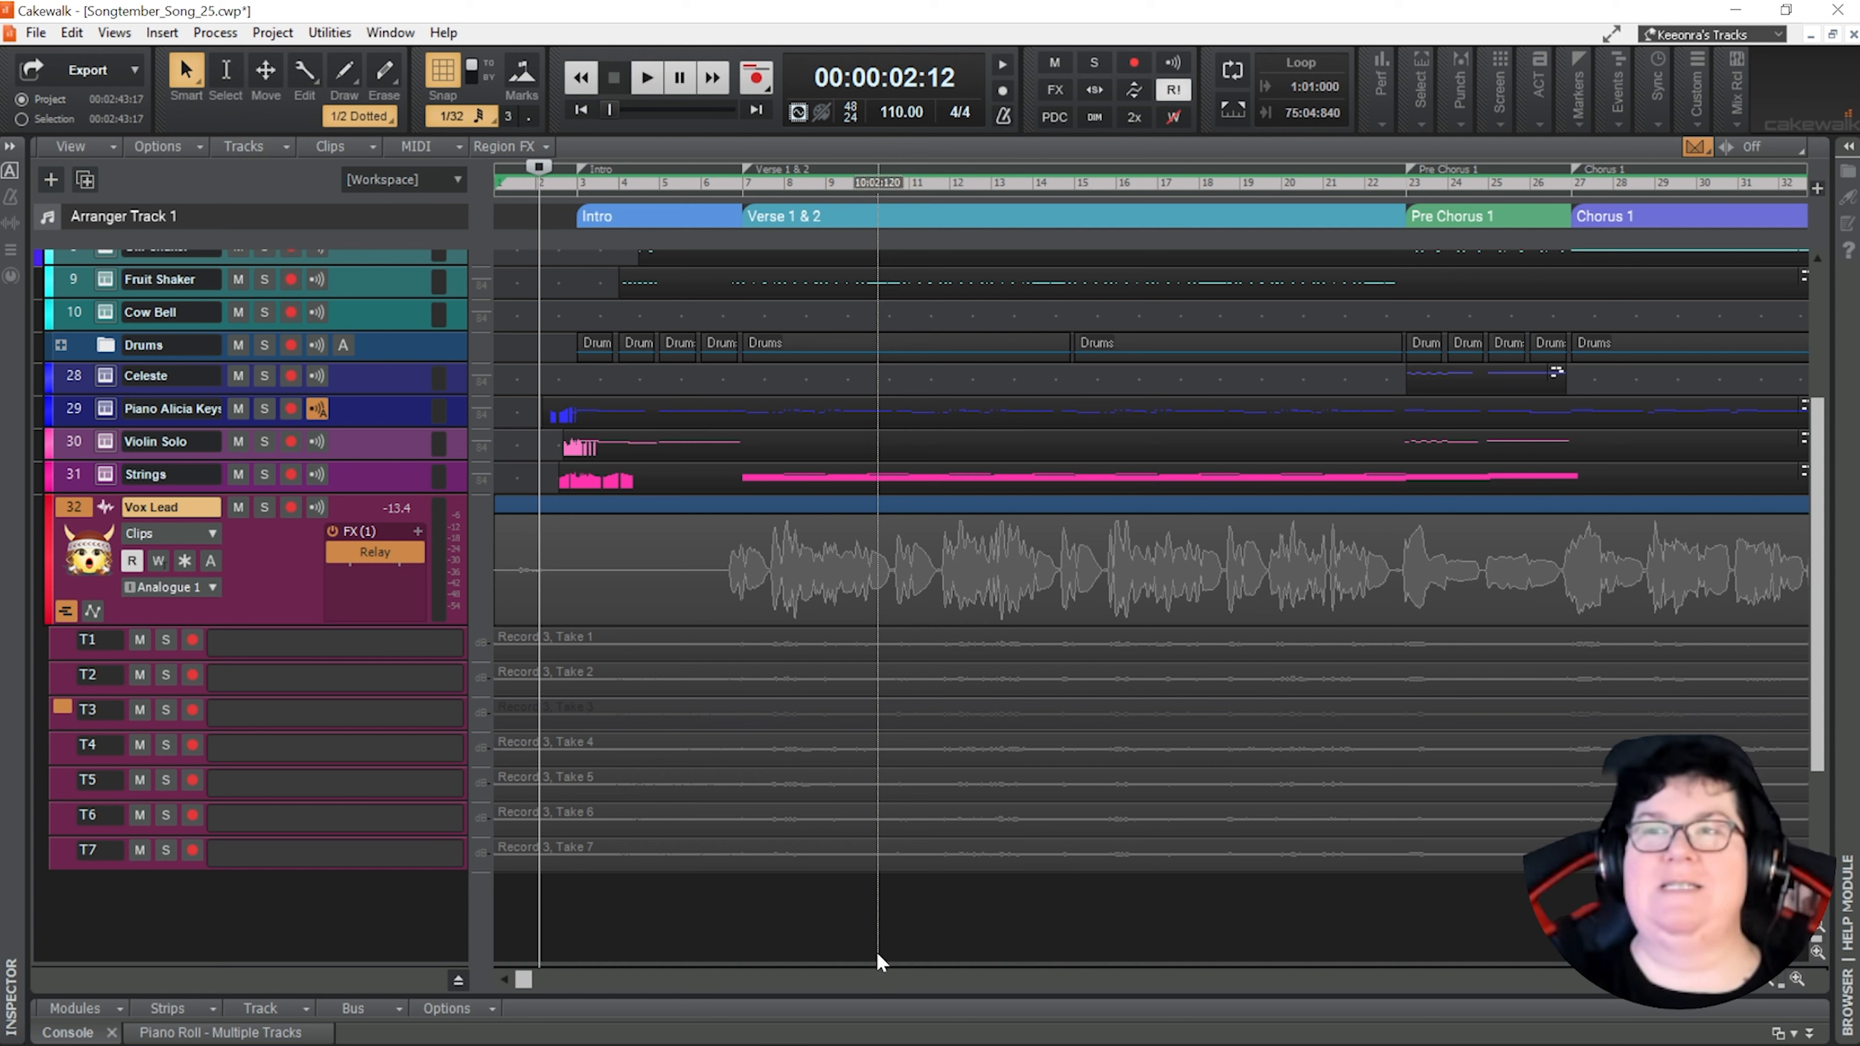
Select the Vox Lead recording with all its takes just before the first sung phrase, and enlarge the take lanes
{"action": "left_click", "coordinate": [697, 599]}
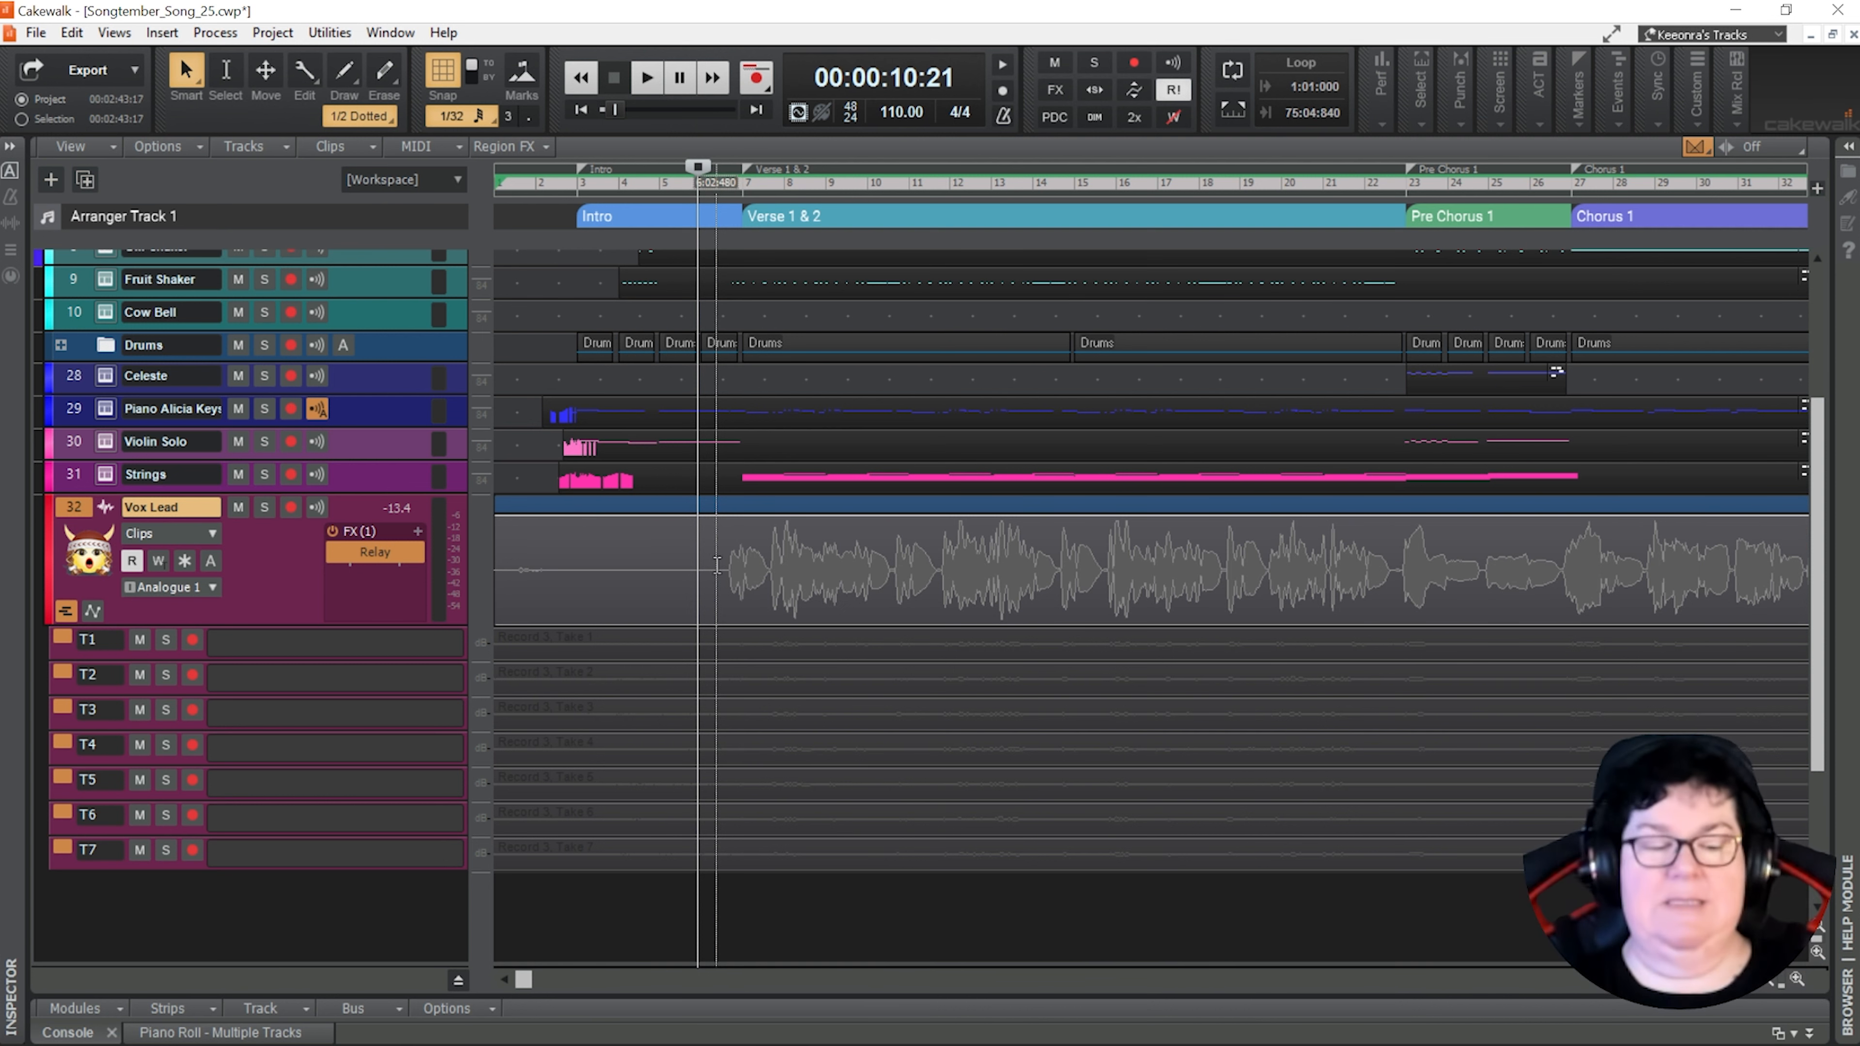
{"action": "scroll", "coordinate": [710, 702], "scroll_direction": "up", "scroll_amount": 2}
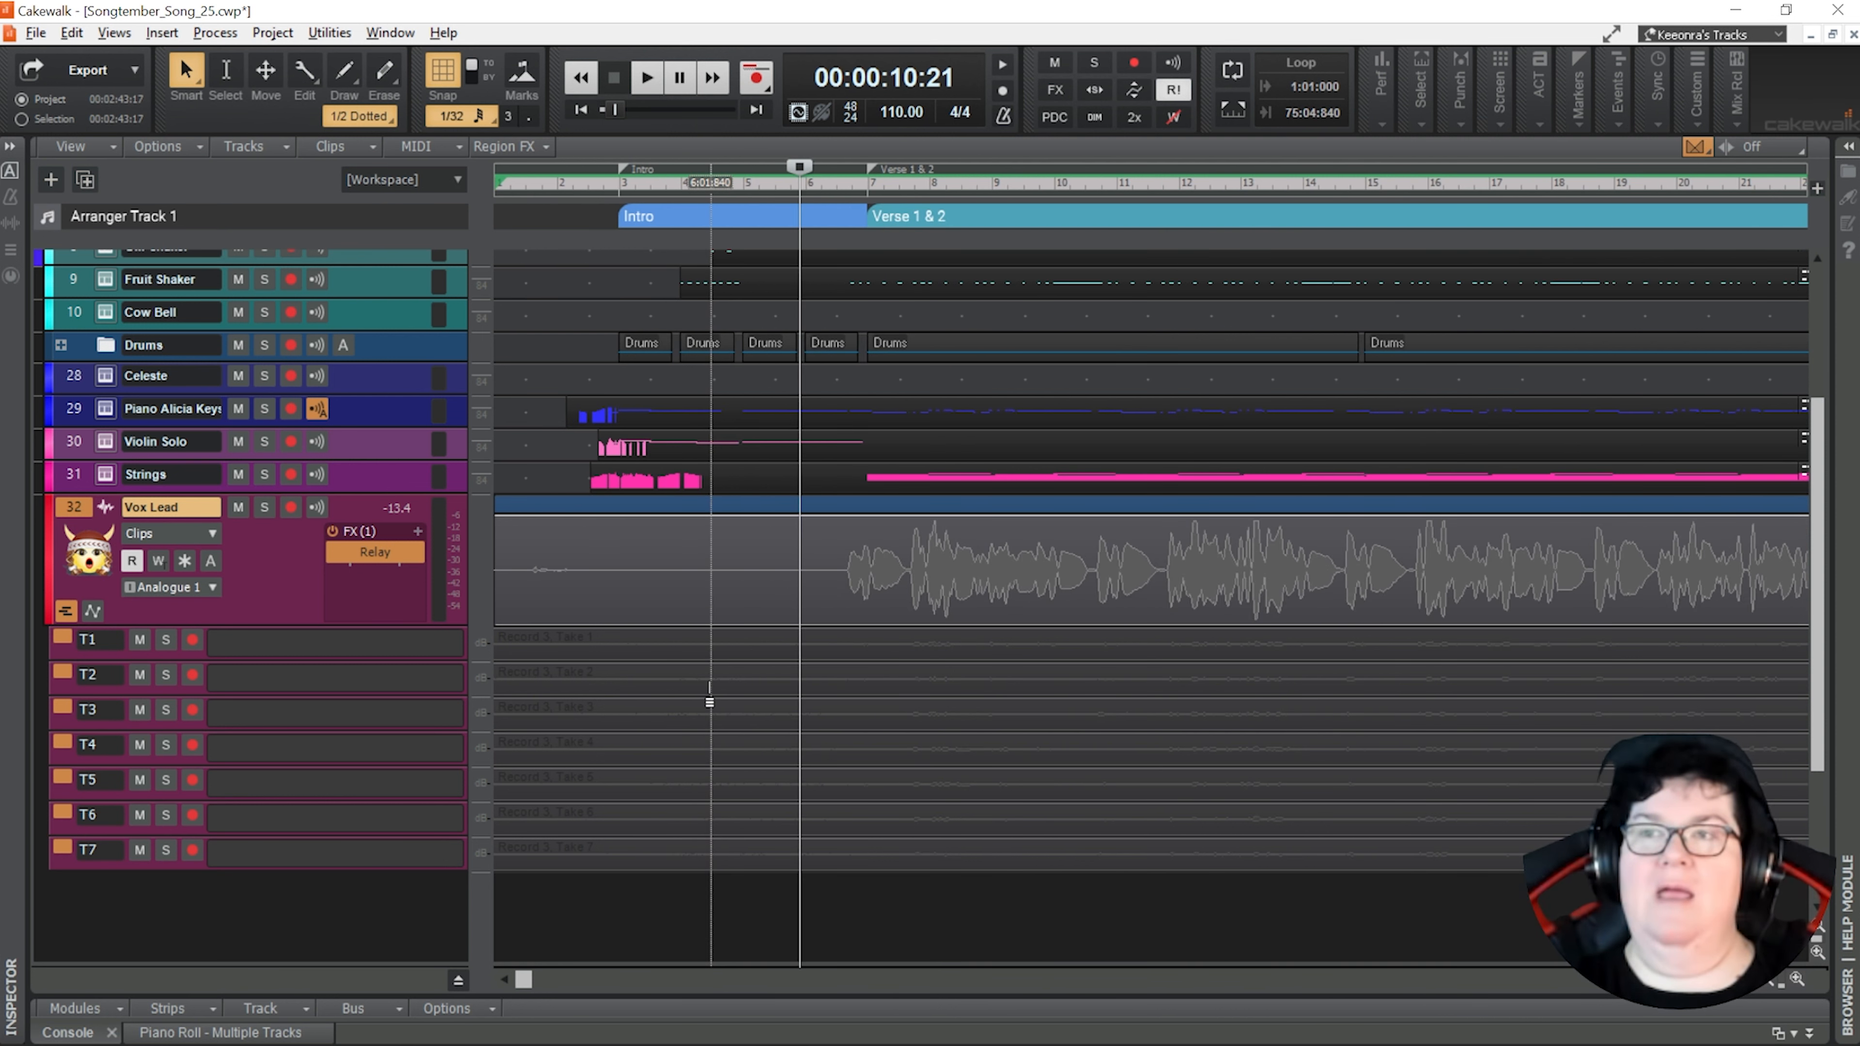
{"action": "scroll", "coordinate": [709, 701], "scroll_direction": "down", "scroll_amount": 2}
{"action": "scroll", "coordinate": [709, 701], "scroll_direction": "up", "scroll_amount": 5}
{"action": "scroll", "coordinate": [709, 702], "scroll_direction": "up", "scroll_amount": 2}
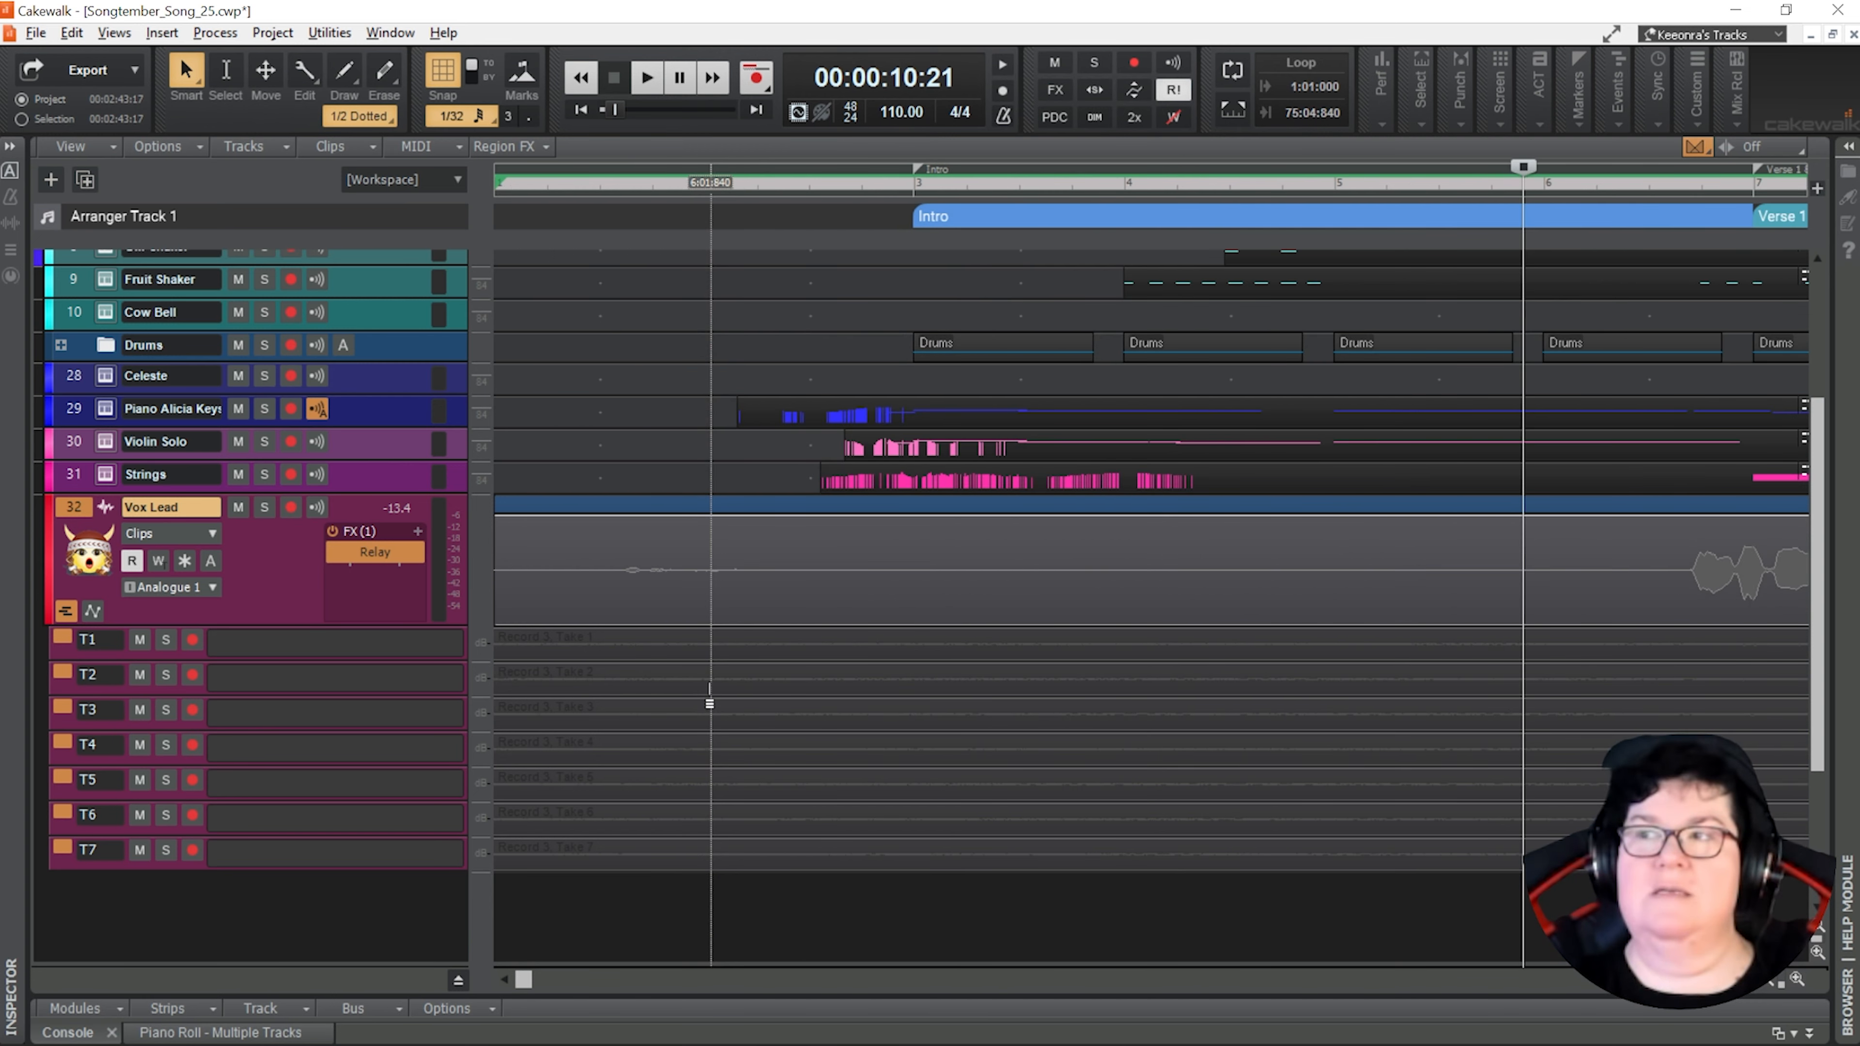
{"action": "left_click_drag", "start_coordinate": [523, 981], "coordinate": [611, 982]}
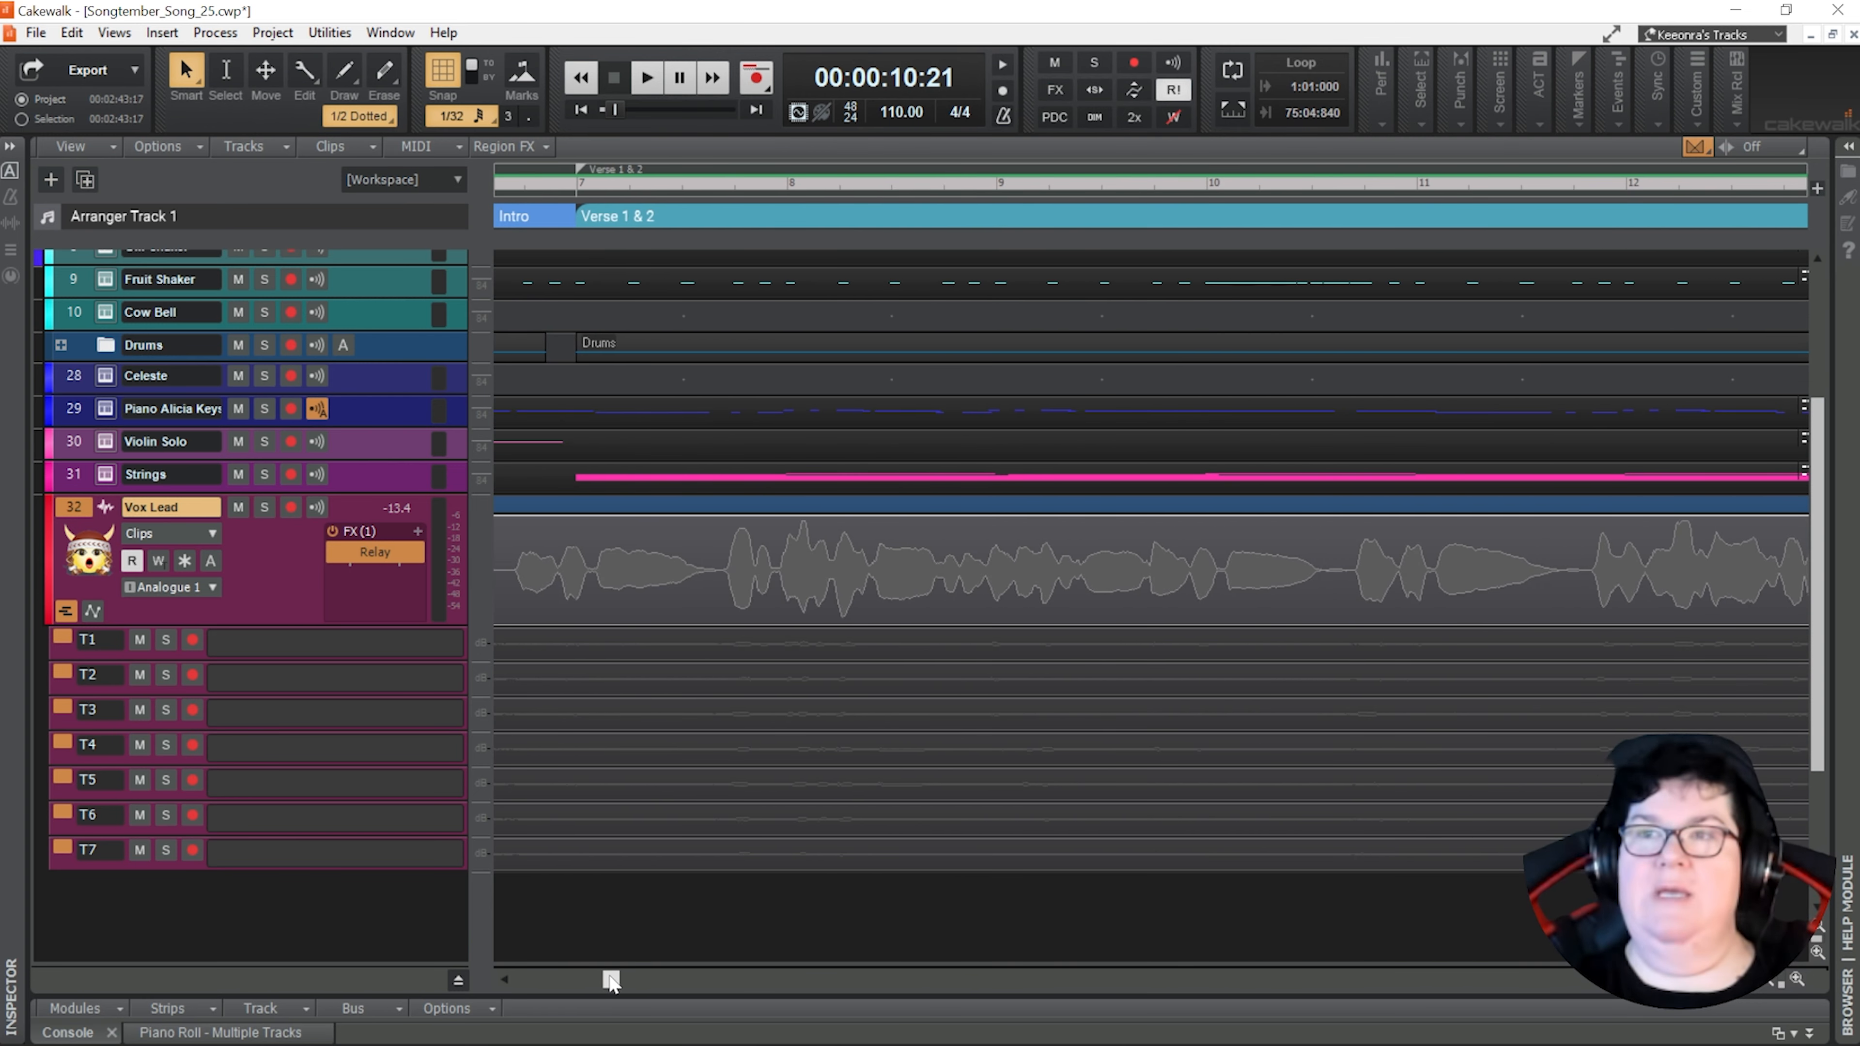
{"action": "scroll", "coordinate": [697, 789], "scroll_direction": "up", "scroll_amount": 6}
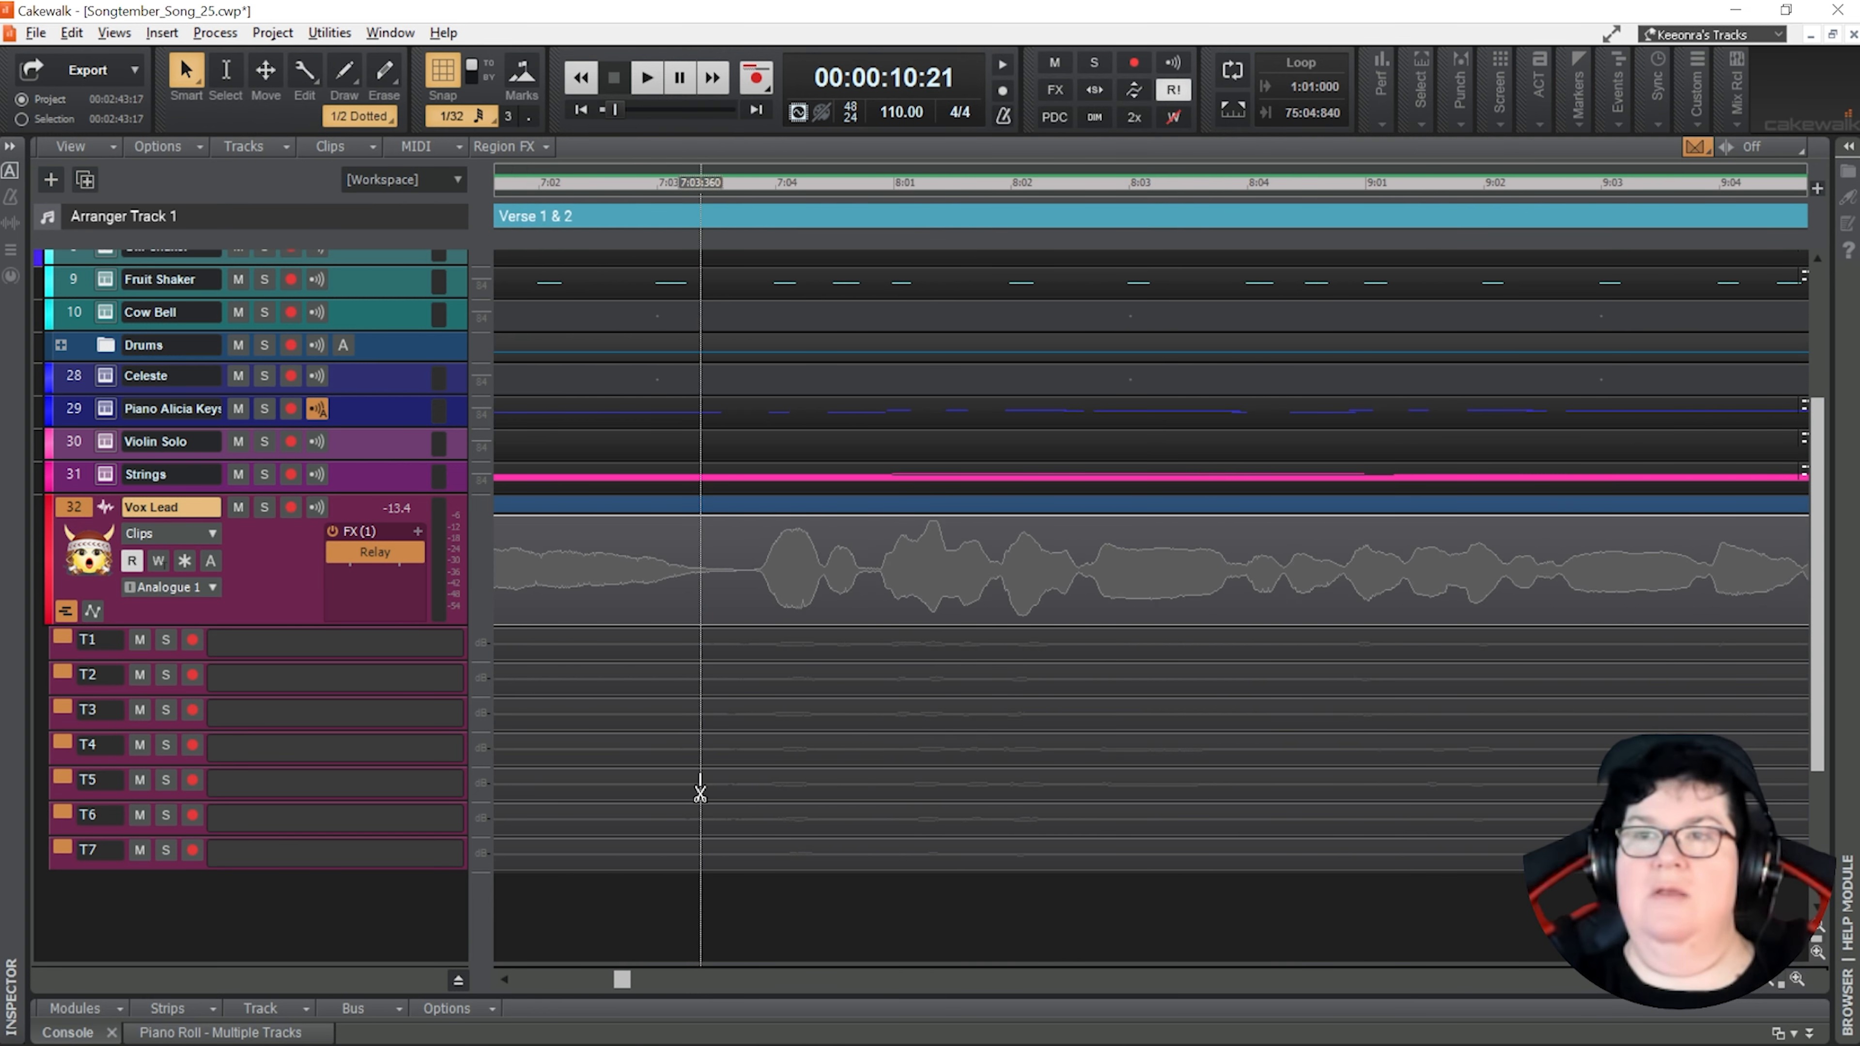
{"action": "left_click_drag", "start_coordinate": [626, 980], "coordinate": [612, 980]}
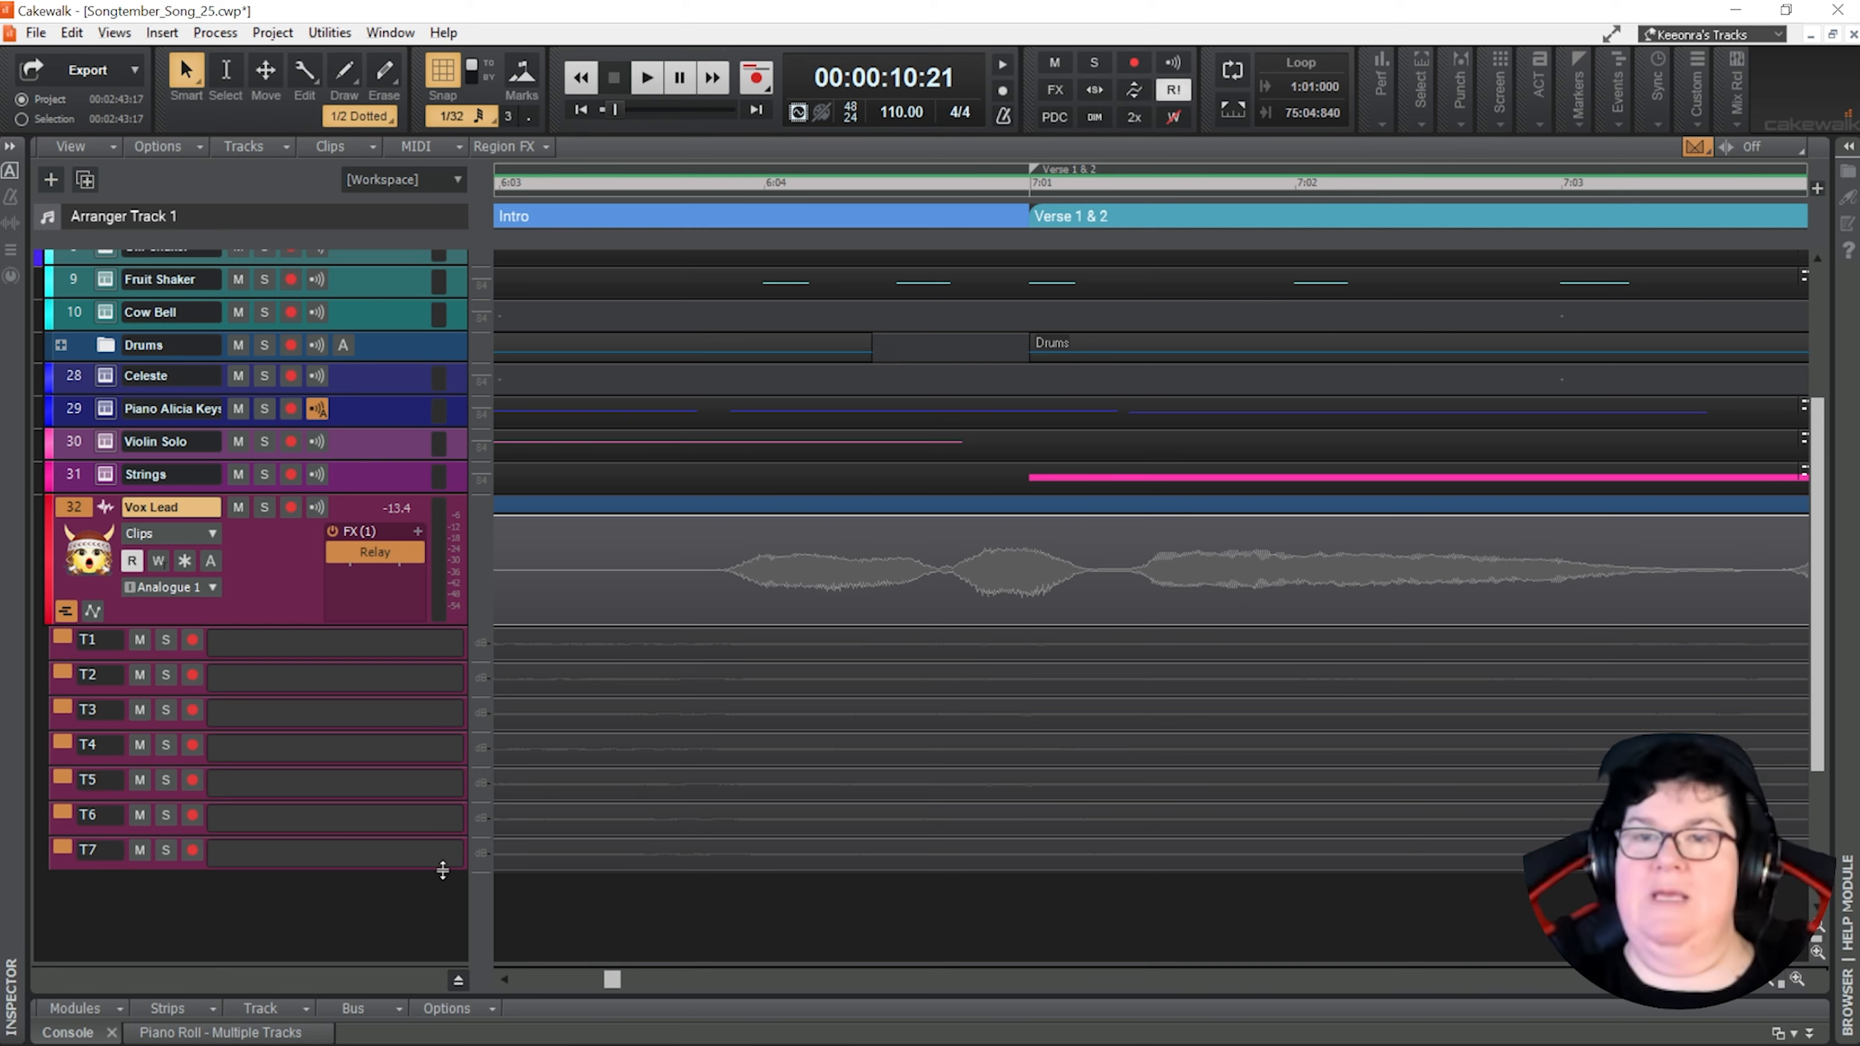
{"action": "left_click_drag", "start_coordinate": [443, 870], "coordinate": [443, 911]}
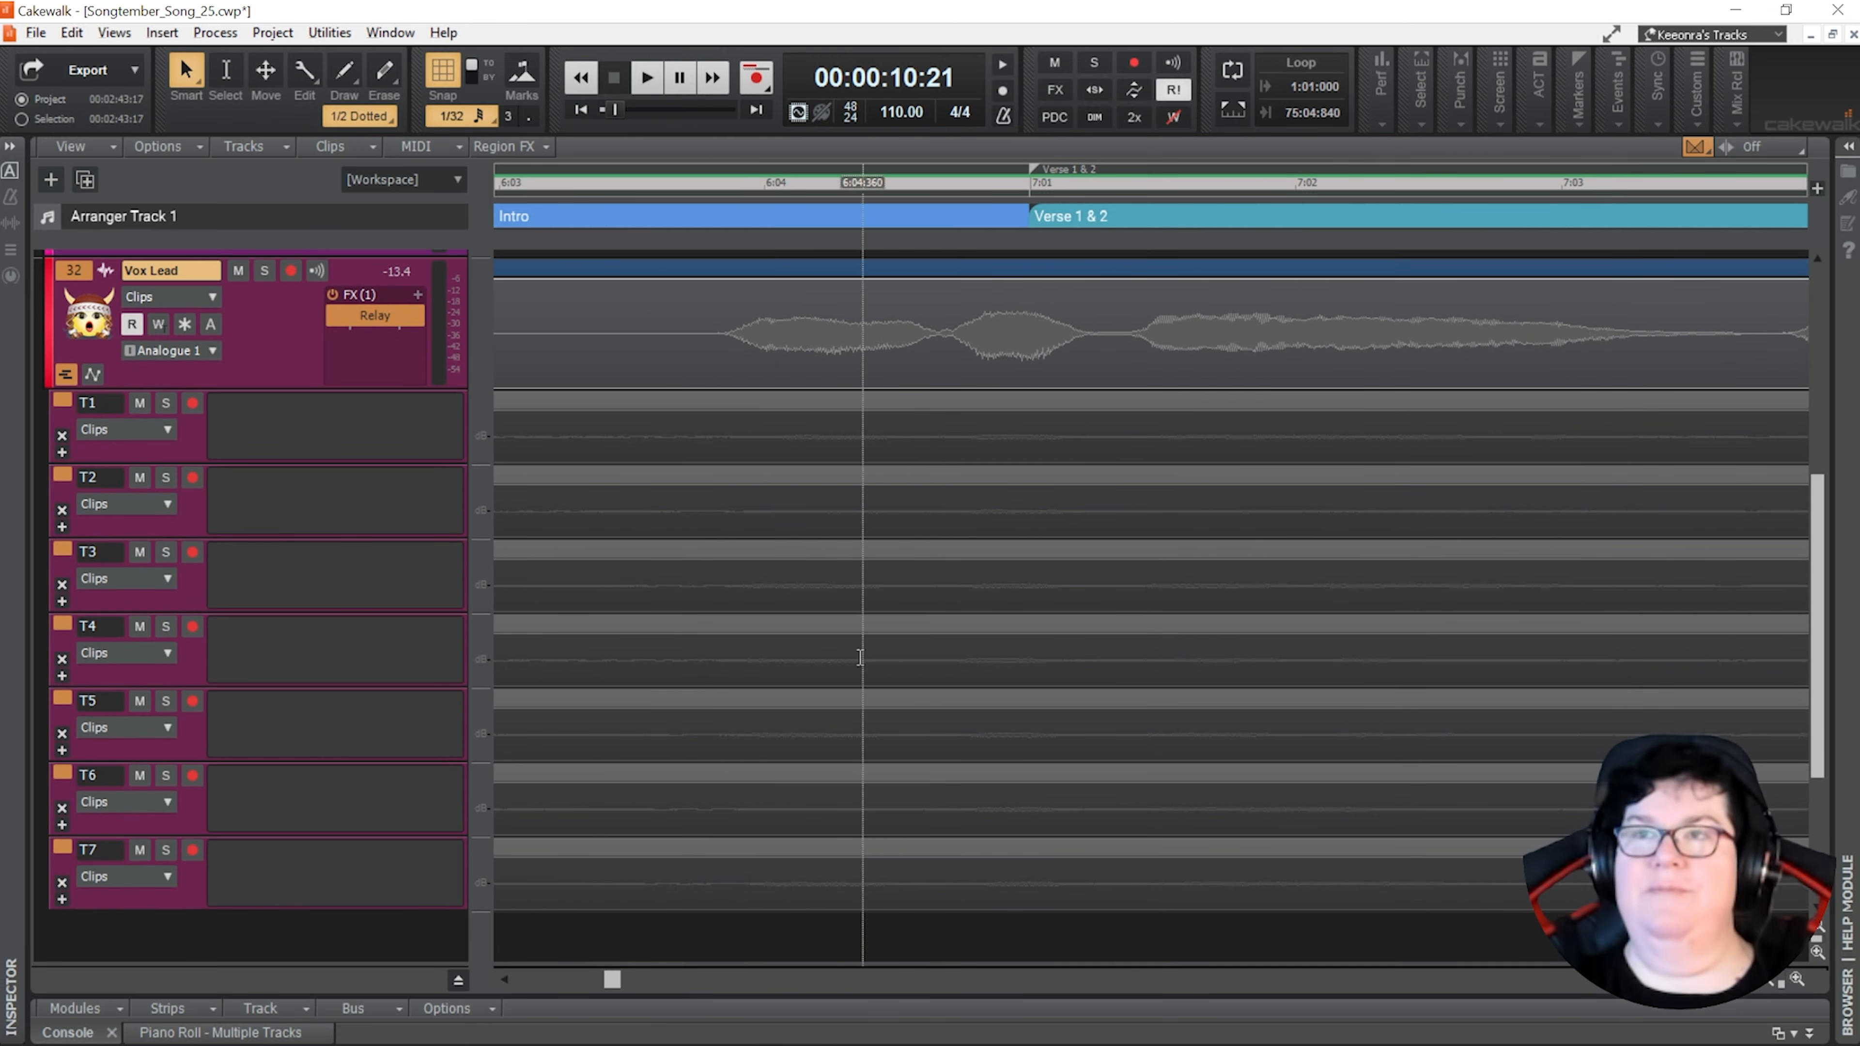
{"action": "scroll", "coordinate": [934, 739], "scroll_direction": "up", "scroll_amount": 3}
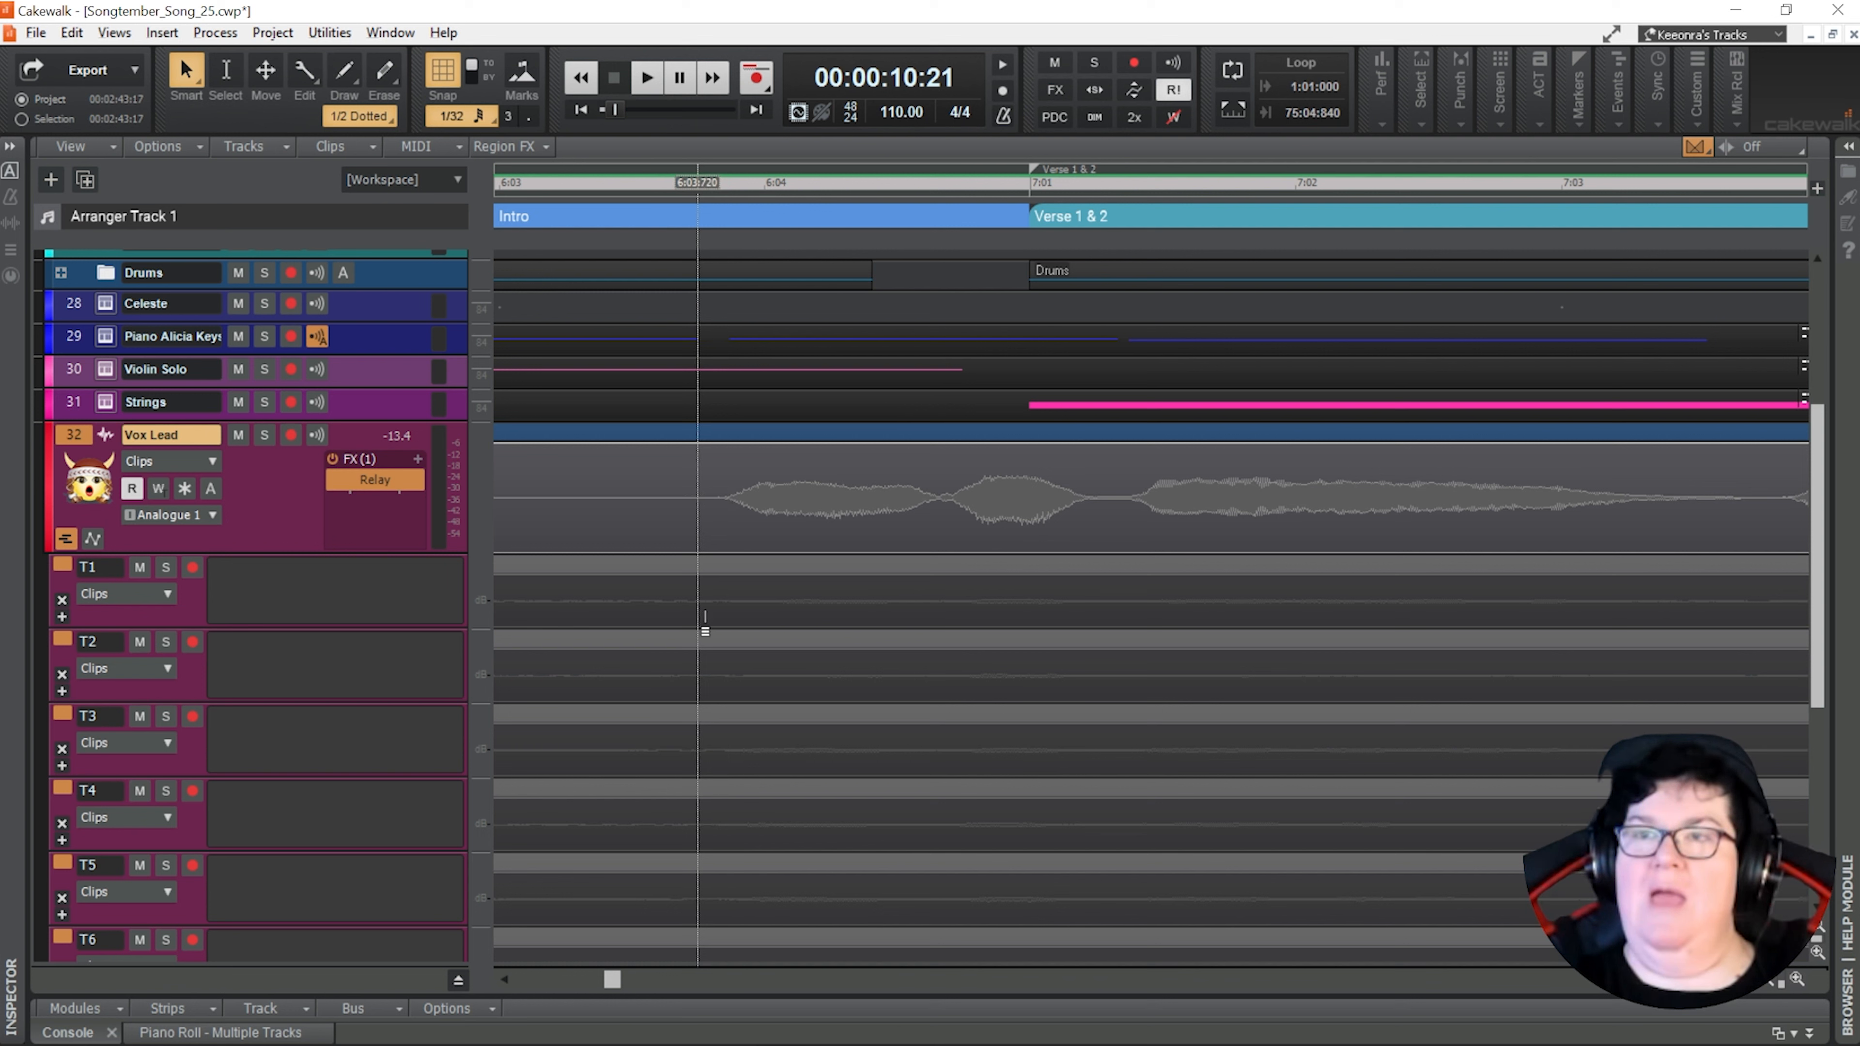
Split all seven Vox Lead takes into phrases, from the first phrase at Verse 1 & 2 through the Chorus 3 phrase in bars 67 to 69
{"action": "left_click_drag", "start_coordinate": [700, 621], "coordinate": [1159, 1033]}
{"action": "left_click_drag", "start_coordinate": [1158, 924], "coordinate": [1111, 910]}
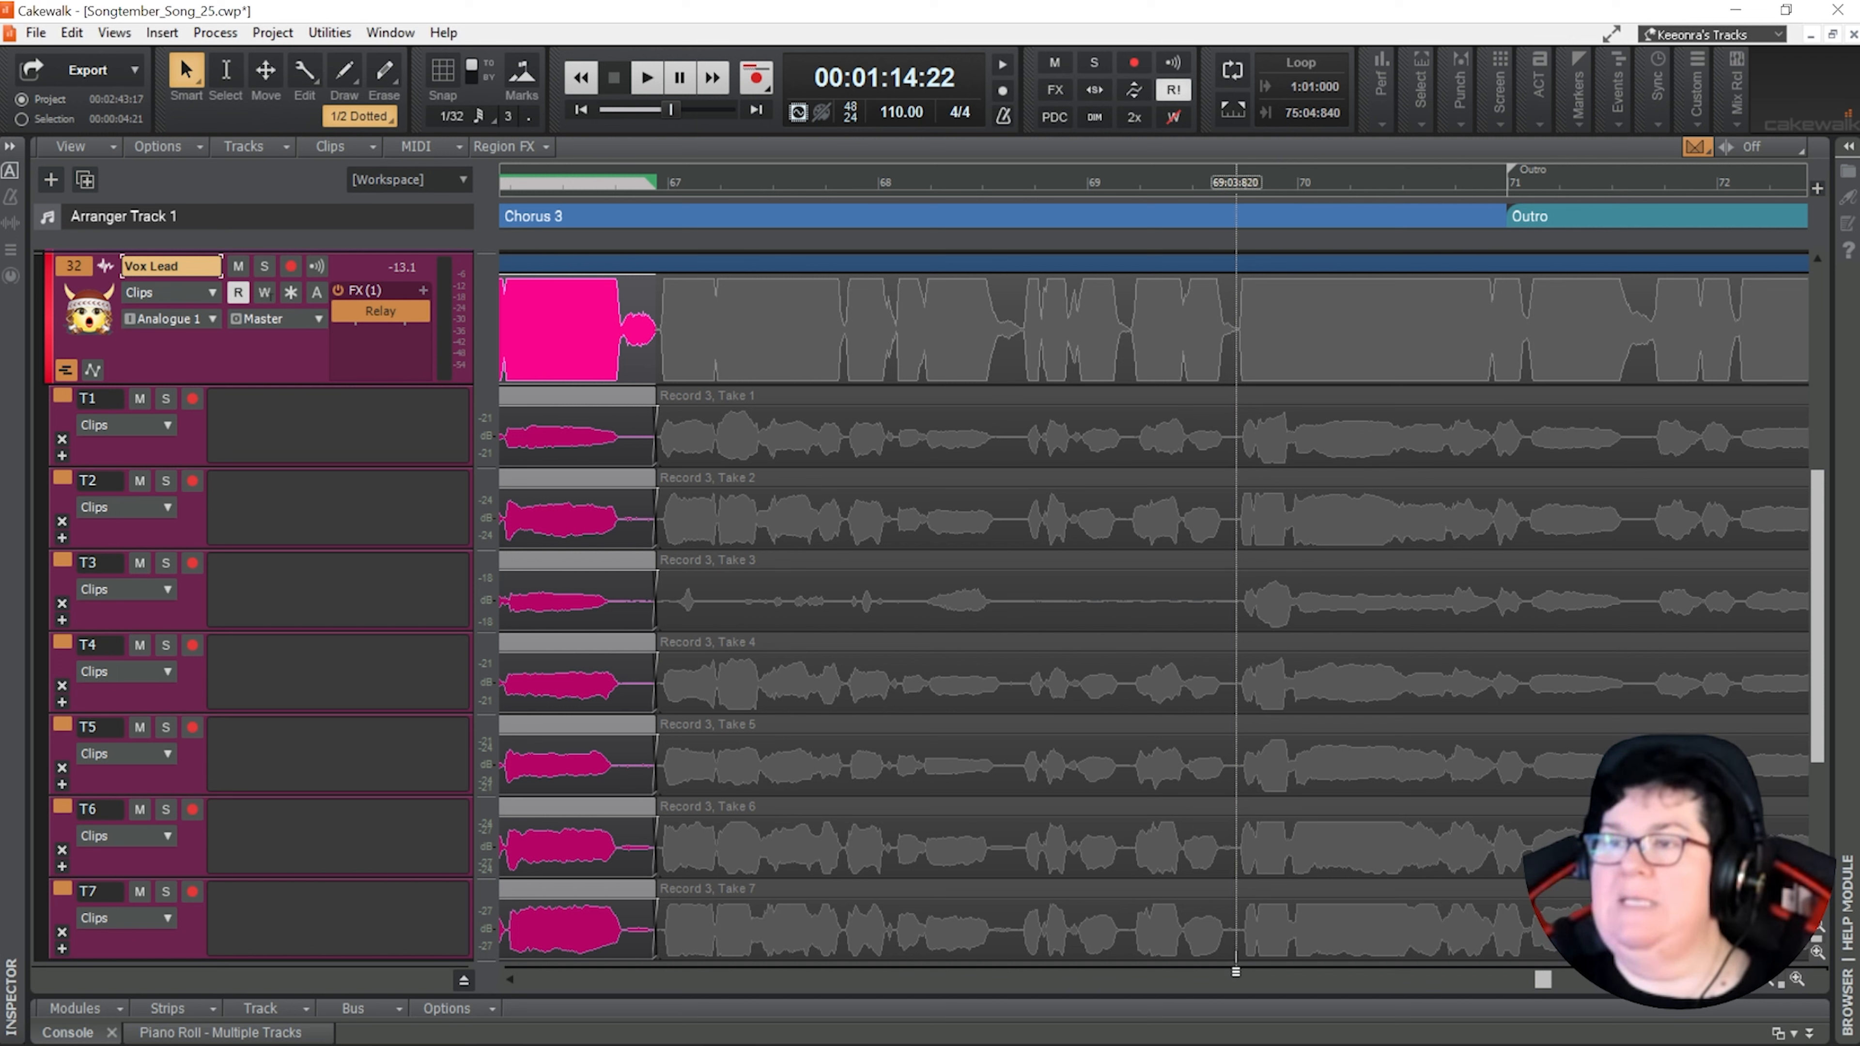
{"action": "left_click_drag", "start_coordinate": [1235, 513], "coordinate": [653, 434]}
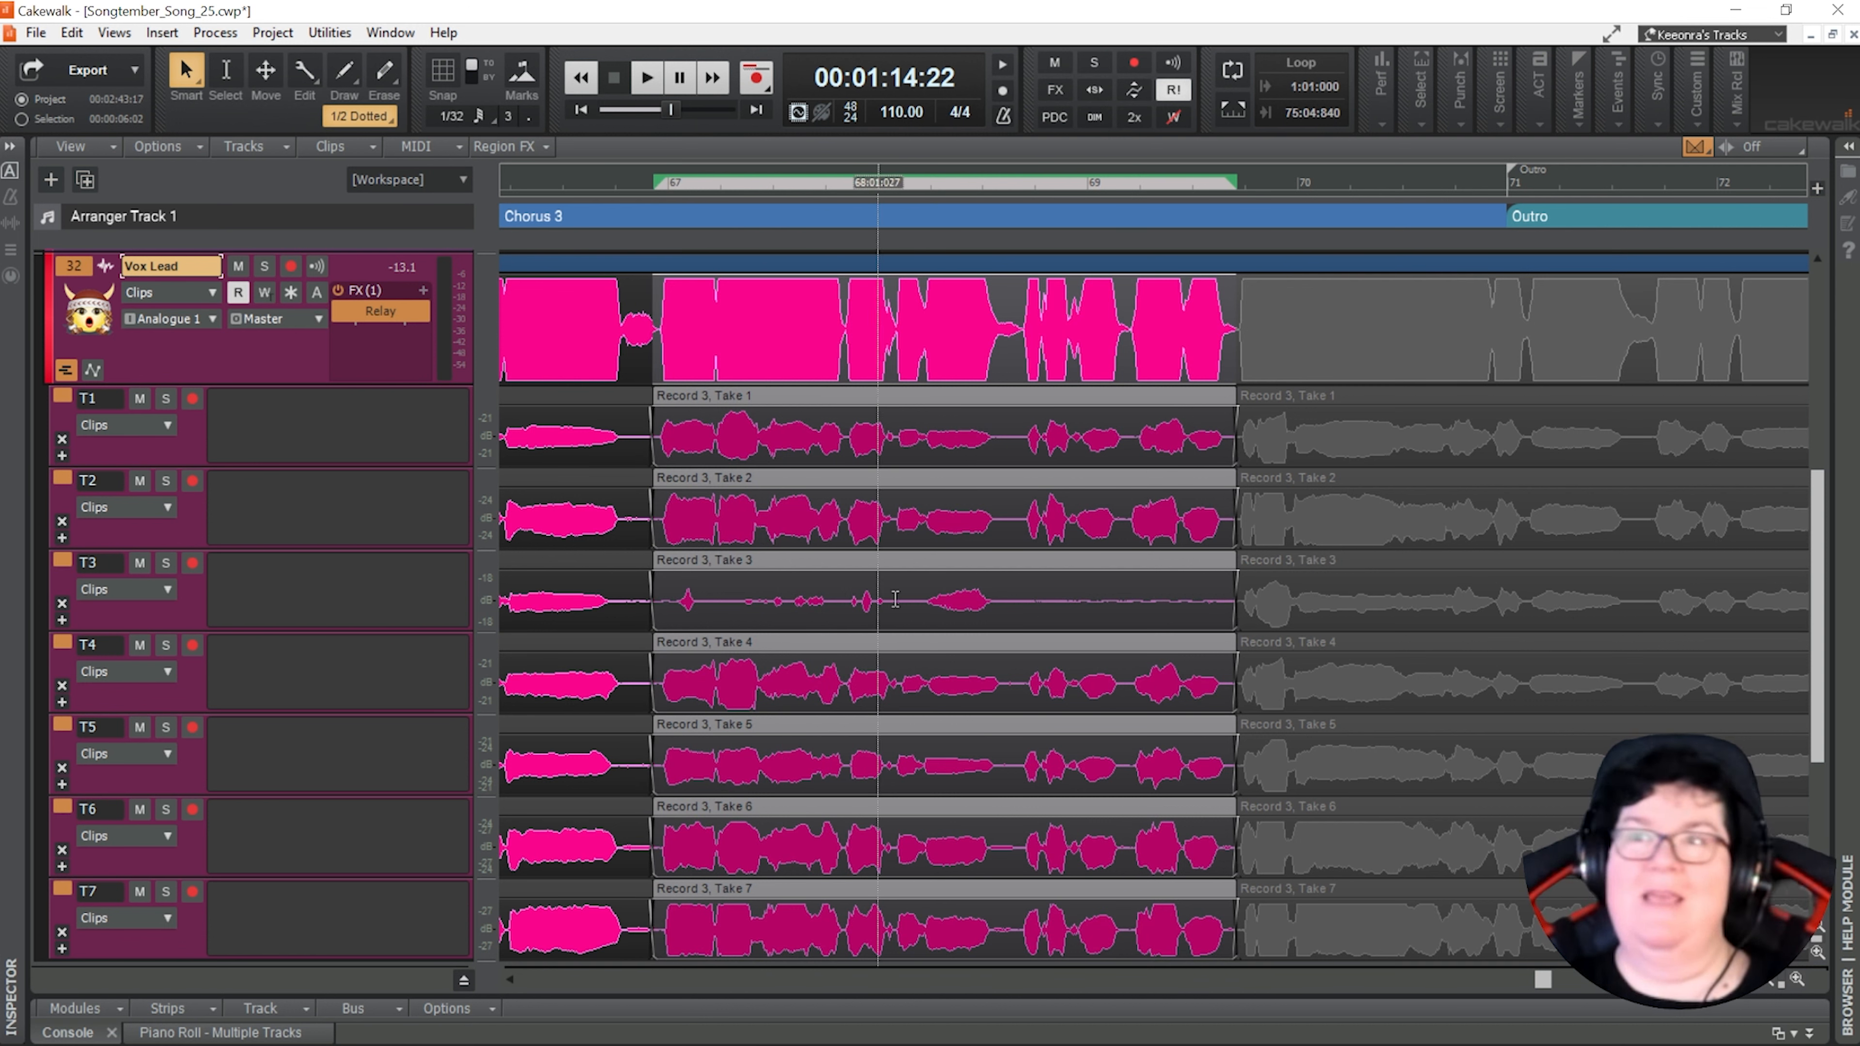
Split off the final vocal phrases across all seven takes, from late bar 69 to the end of the Outro
{"action": "left_click_drag", "start_coordinate": [1551, 977], "coordinate": [1592, 979]}
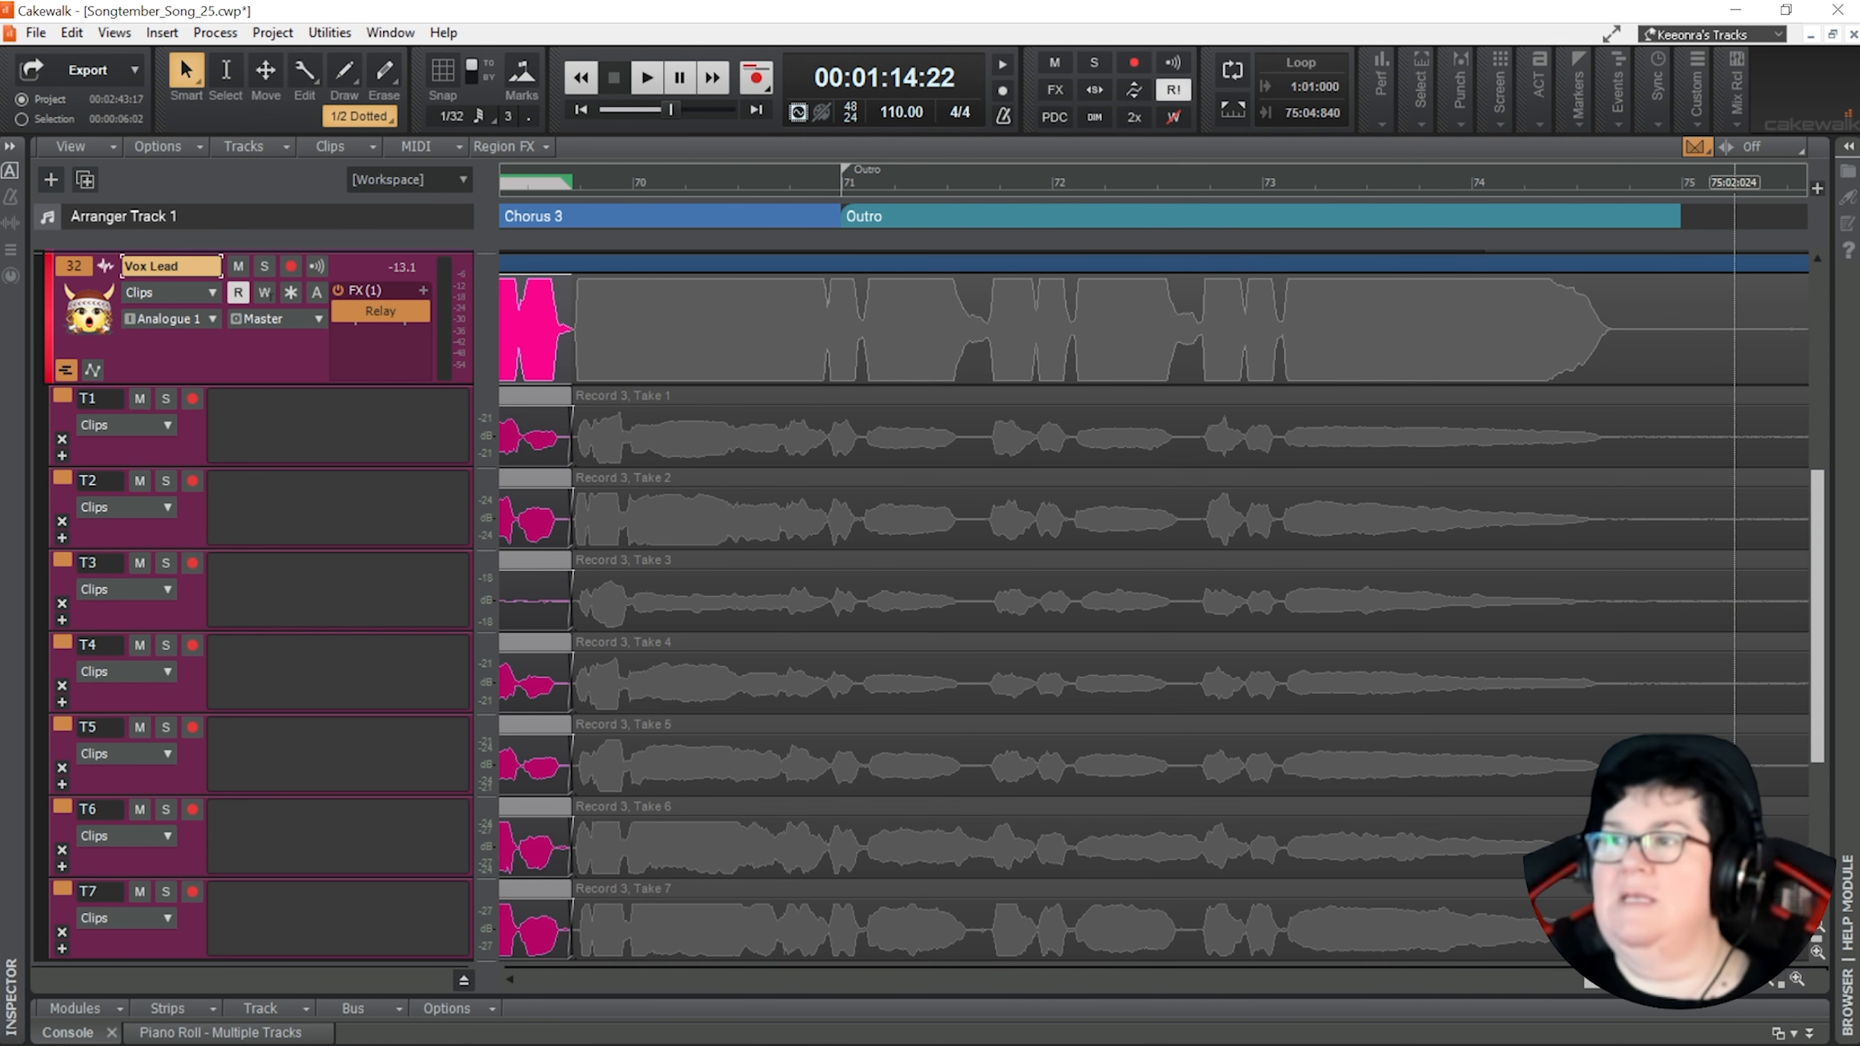
{"action": "left_click_drag", "start_coordinate": [1593, 989], "coordinate": [1617, 1000]}
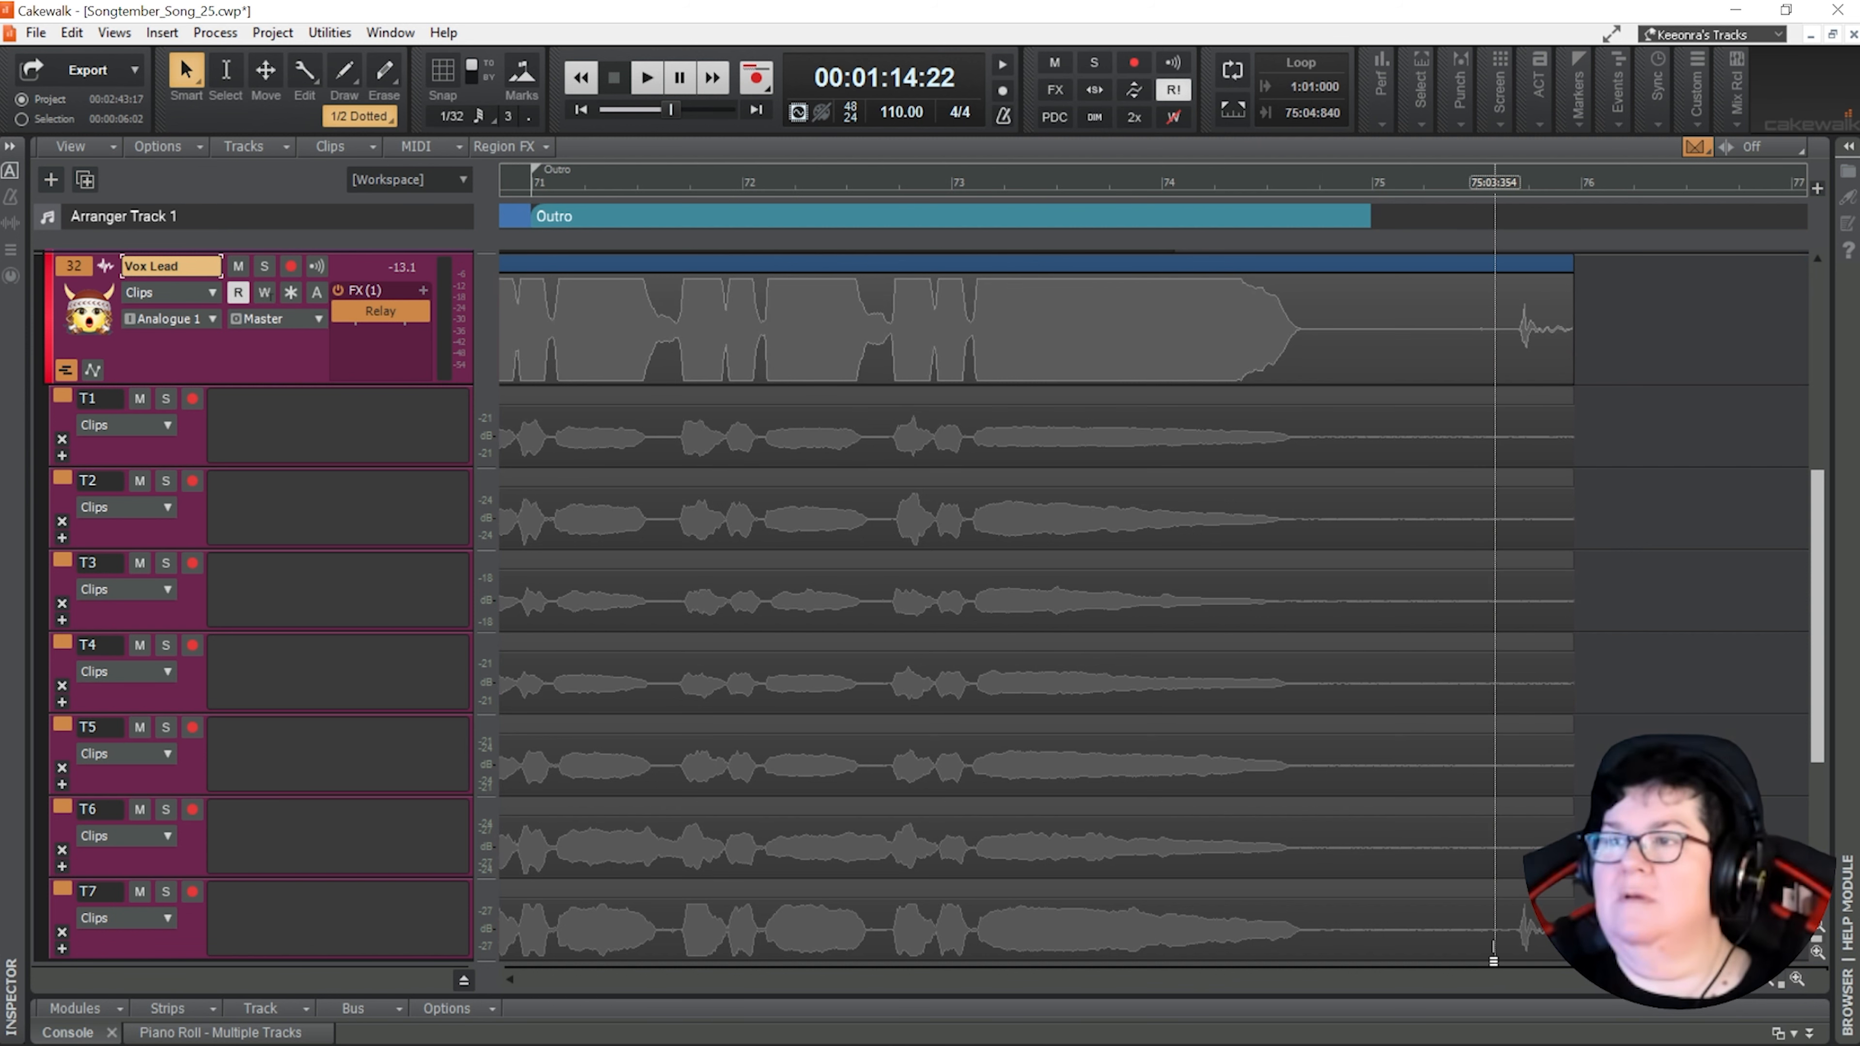
{"action": "left_click_drag", "start_coordinate": [1494, 959], "coordinate": [619, 458]}
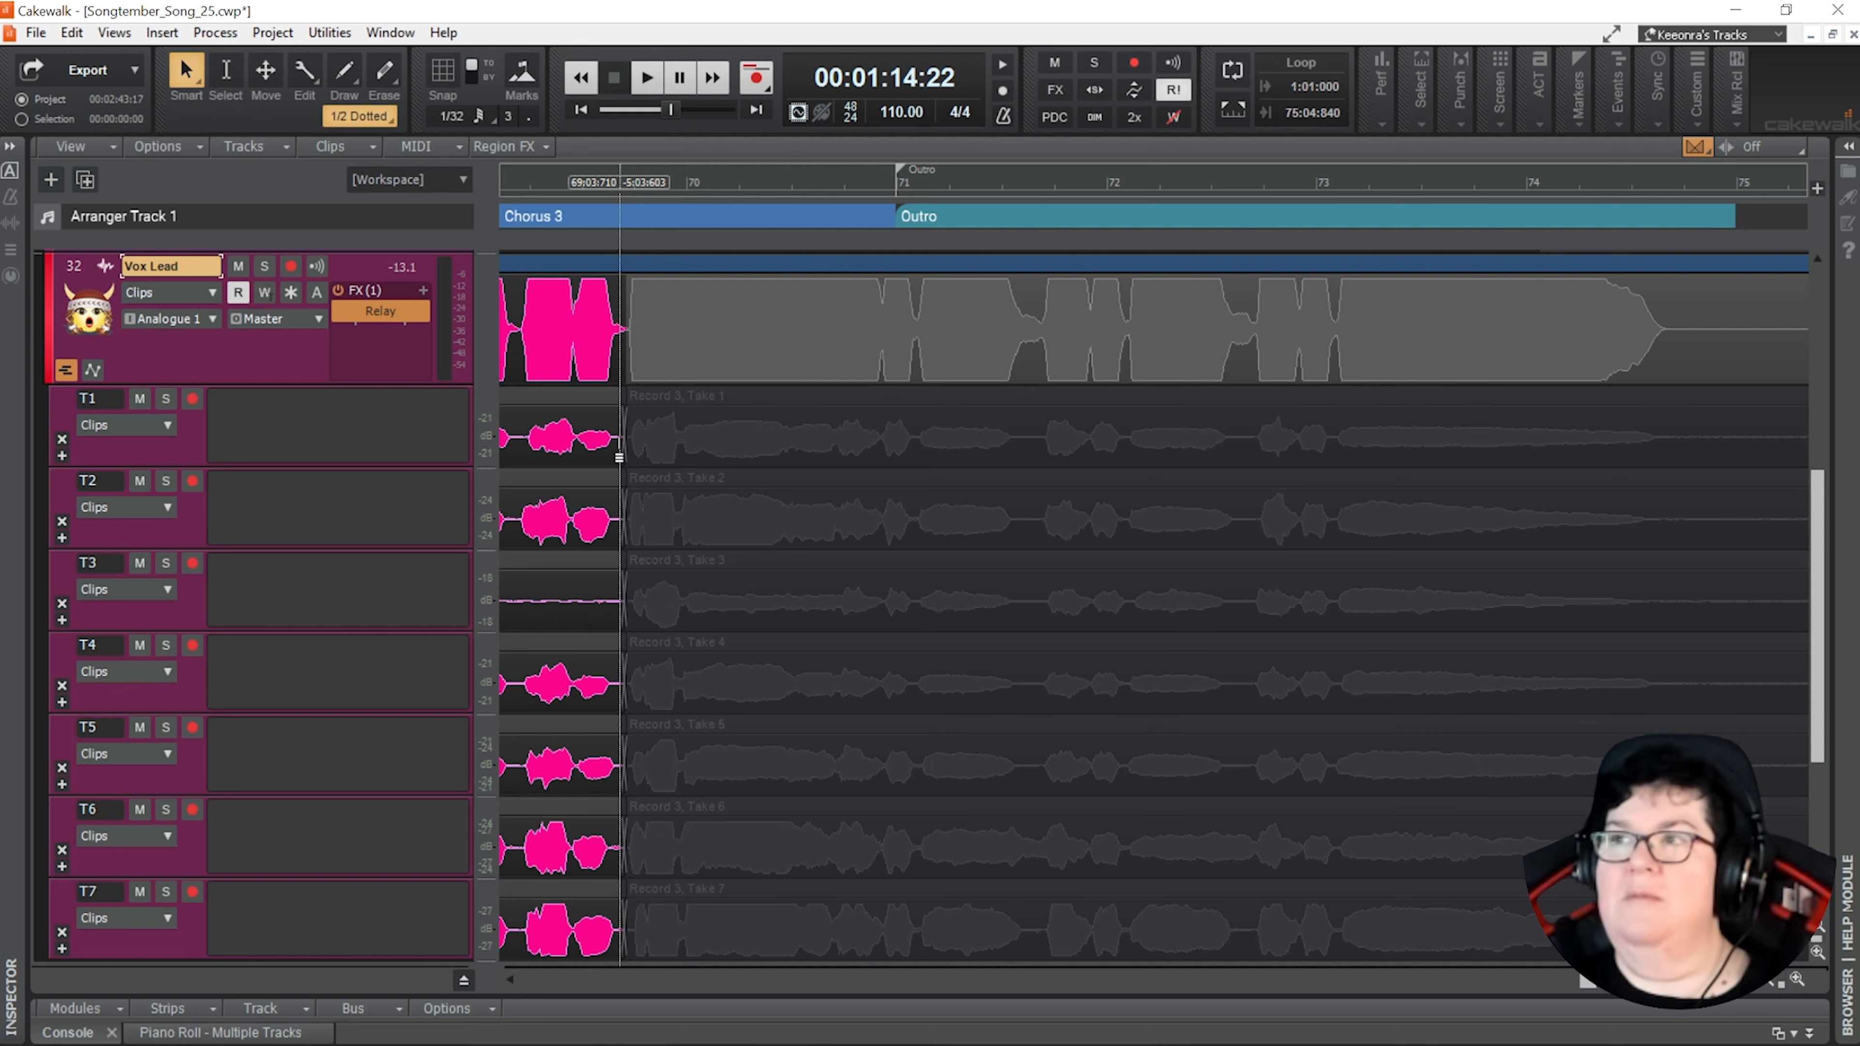
{"action": "left_click_drag", "start_coordinate": [618, 457], "coordinate": [1678, 458]}
{"action": "mouse_move", "coordinate": [1587, 983]}
{"action": "left_mouse_down"}
{"action": "mouse_move", "coordinate": [1605, 989]}
{"action": "mouse_move", "coordinate": [1581, 984]}
{"action": "left_mouse_up"}
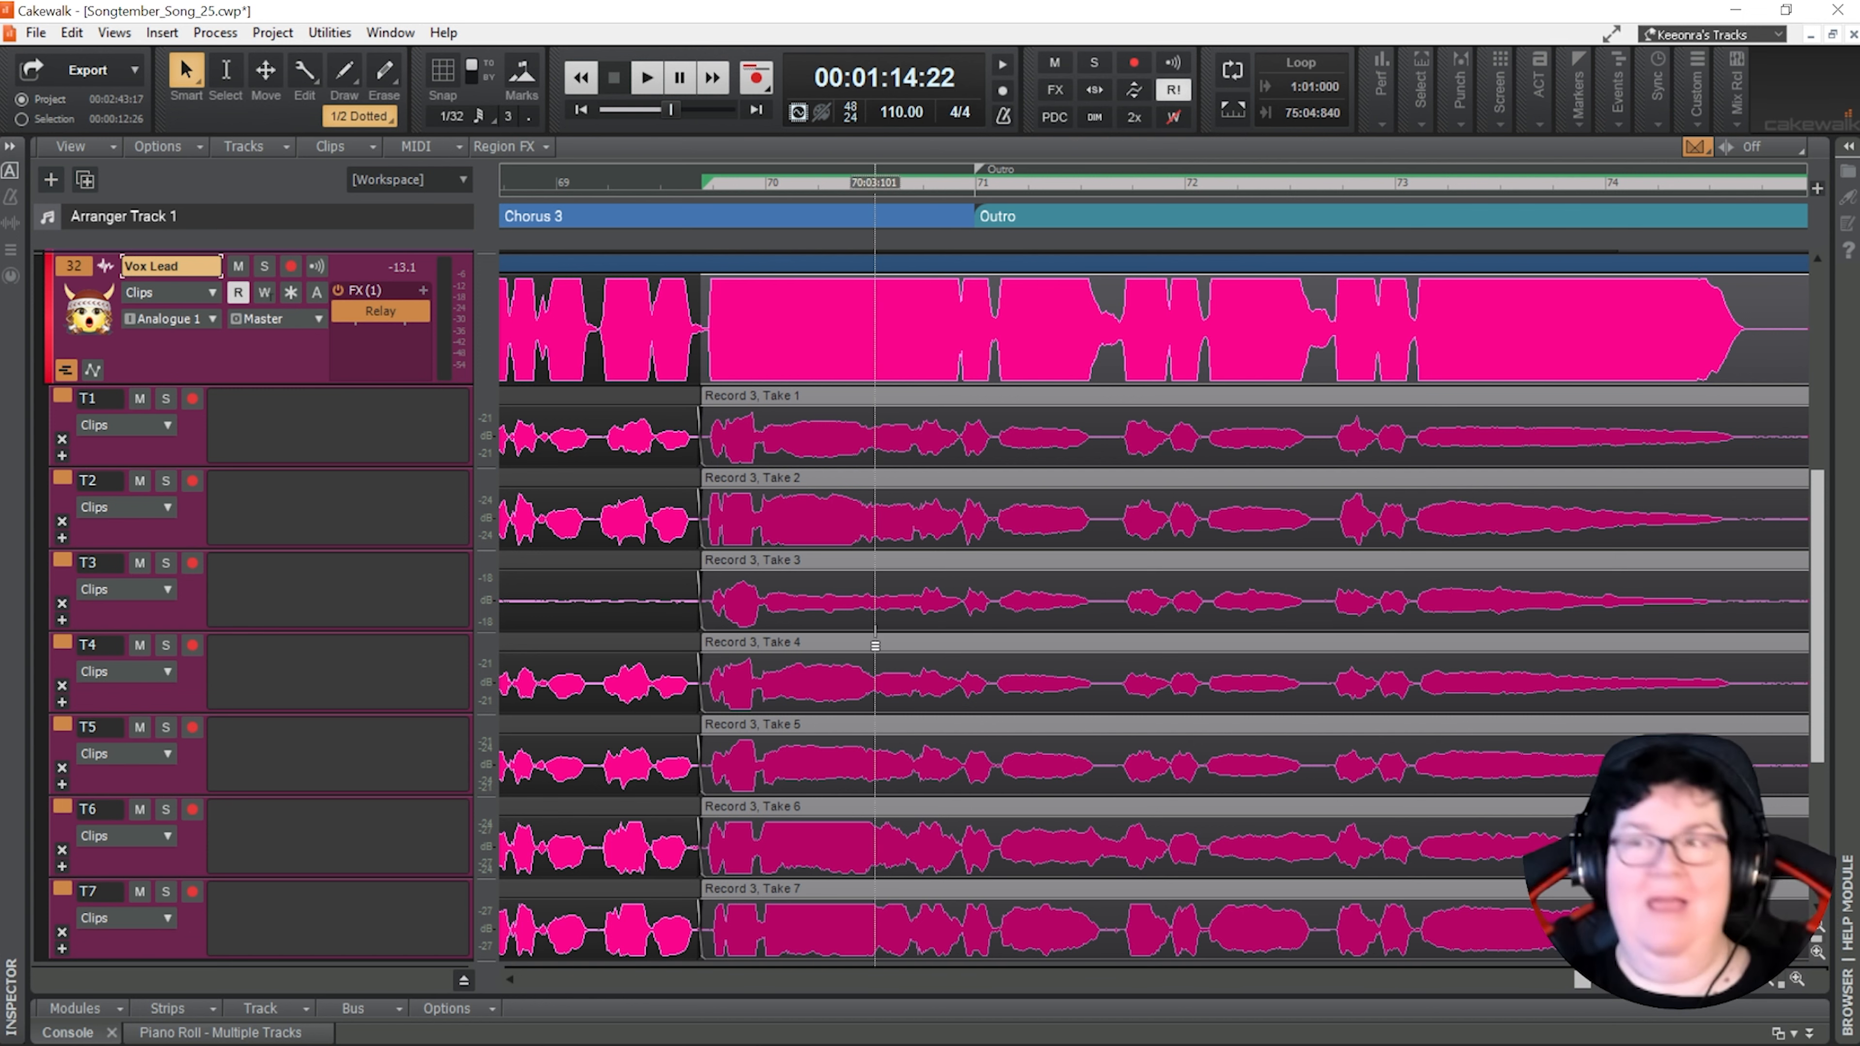
Examine the phrase splits in all seven takes from the Outro back to the Intro
{"action": "scroll", "coordinate": [876, 655], "scroll_direction": "down", "scroll_amount": 2}
{"action": "scroll", "coordinate": [878, 655], "scroll_direction": "down", "scroll_amount": 1}
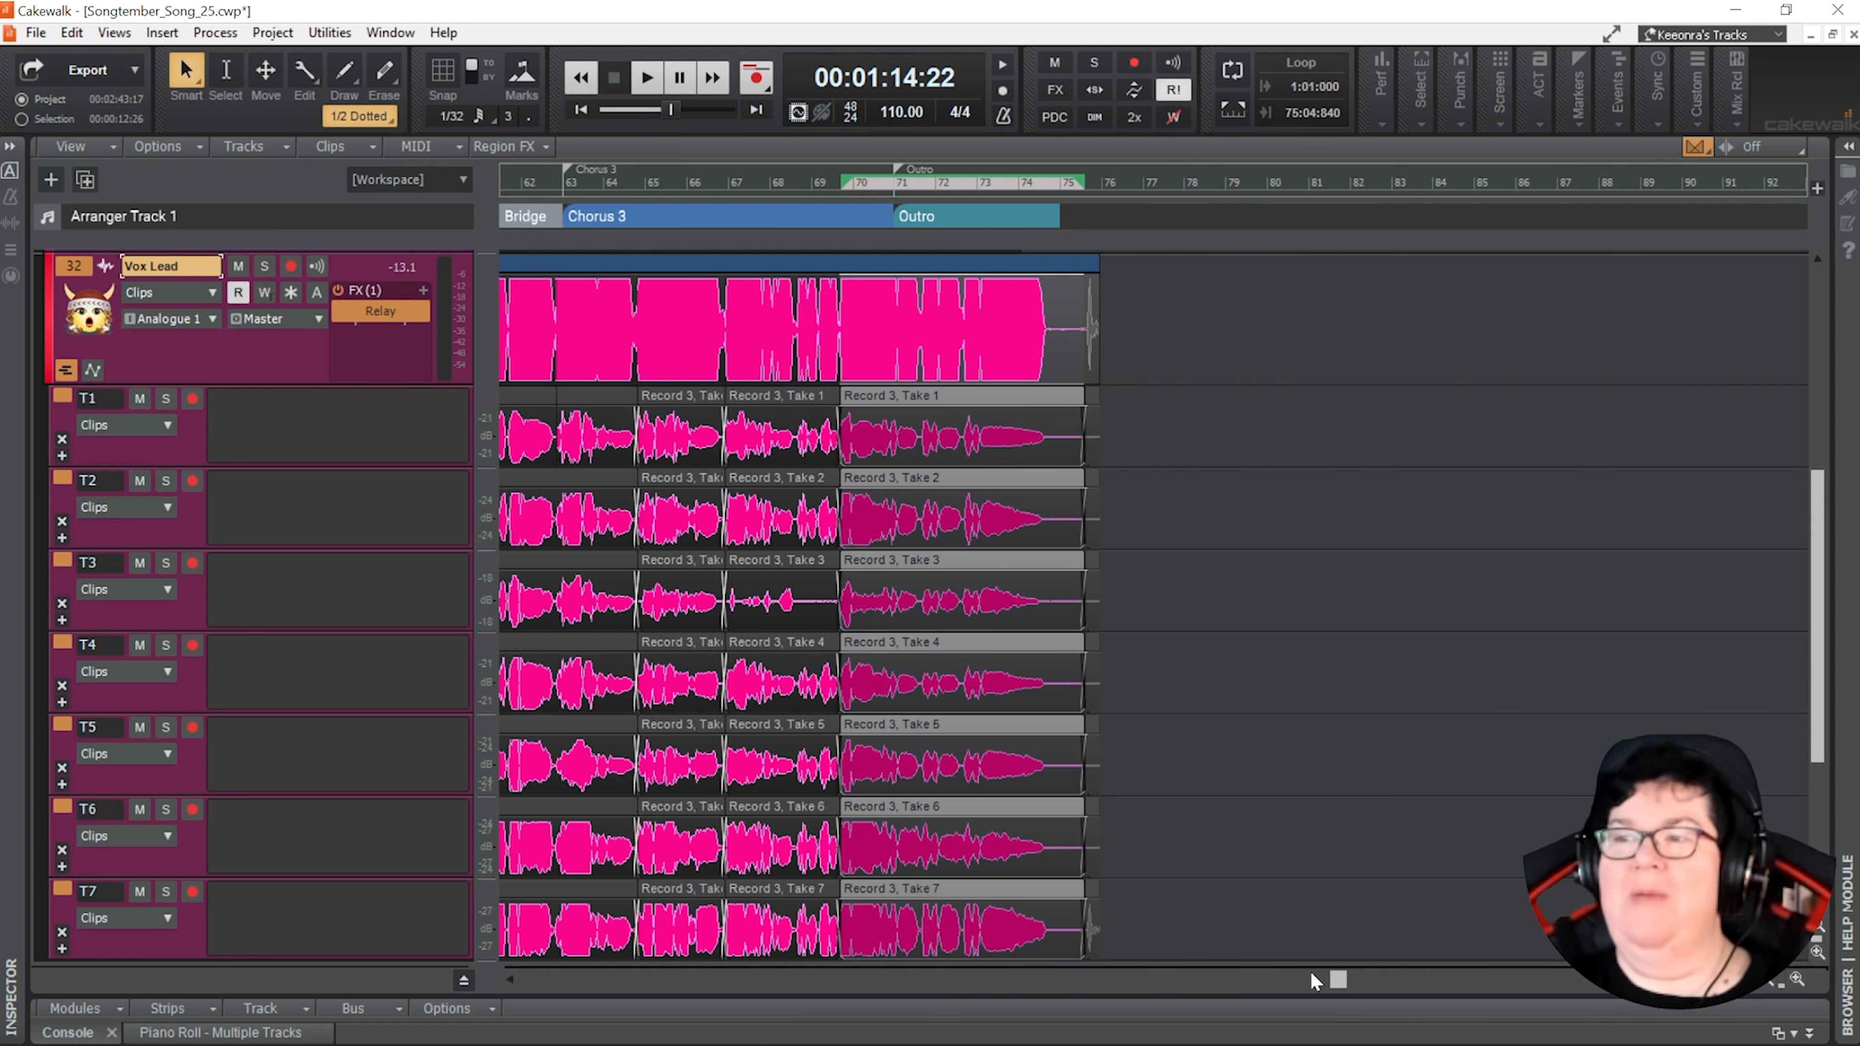
{"action": "left_click_drag", "start_coordinate": [1333, 982], "coordinate": [498, 993]}
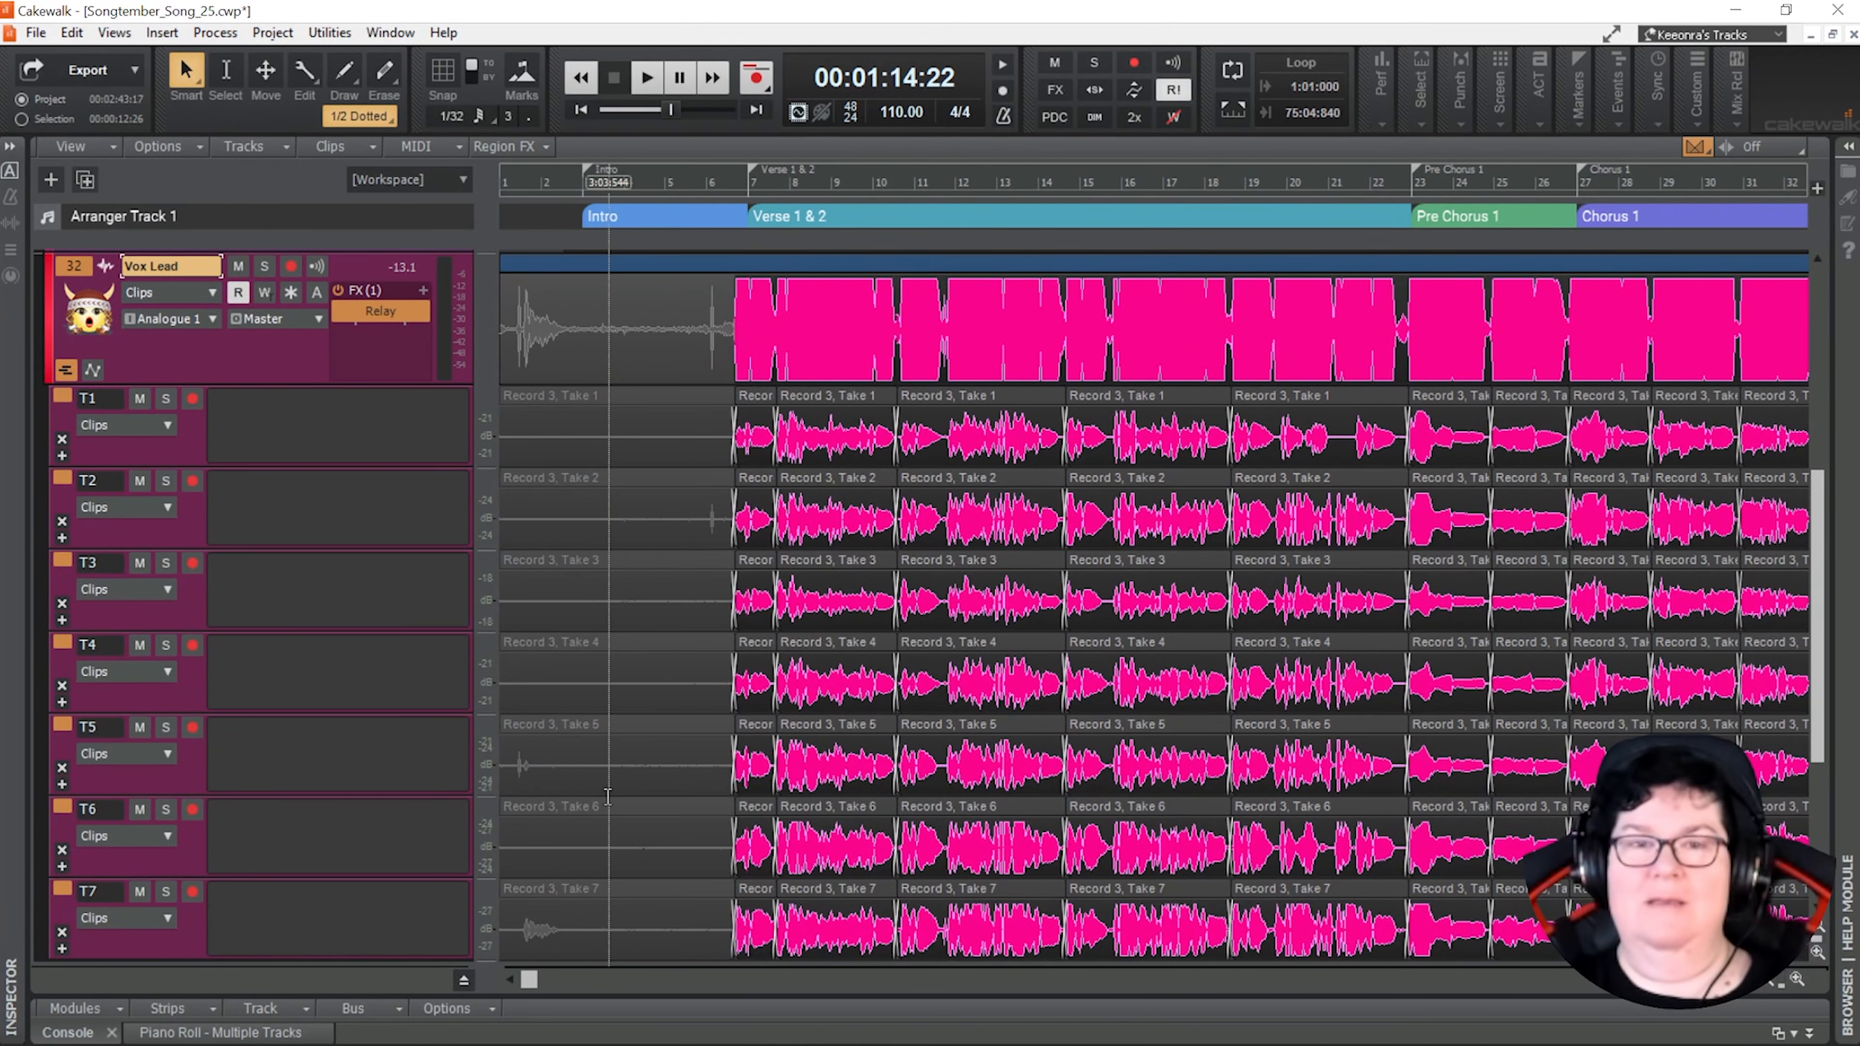
{"action": "scroll", "coordinate": [639, 806], "scroll_direction": "up", "scroll_amount": 1}
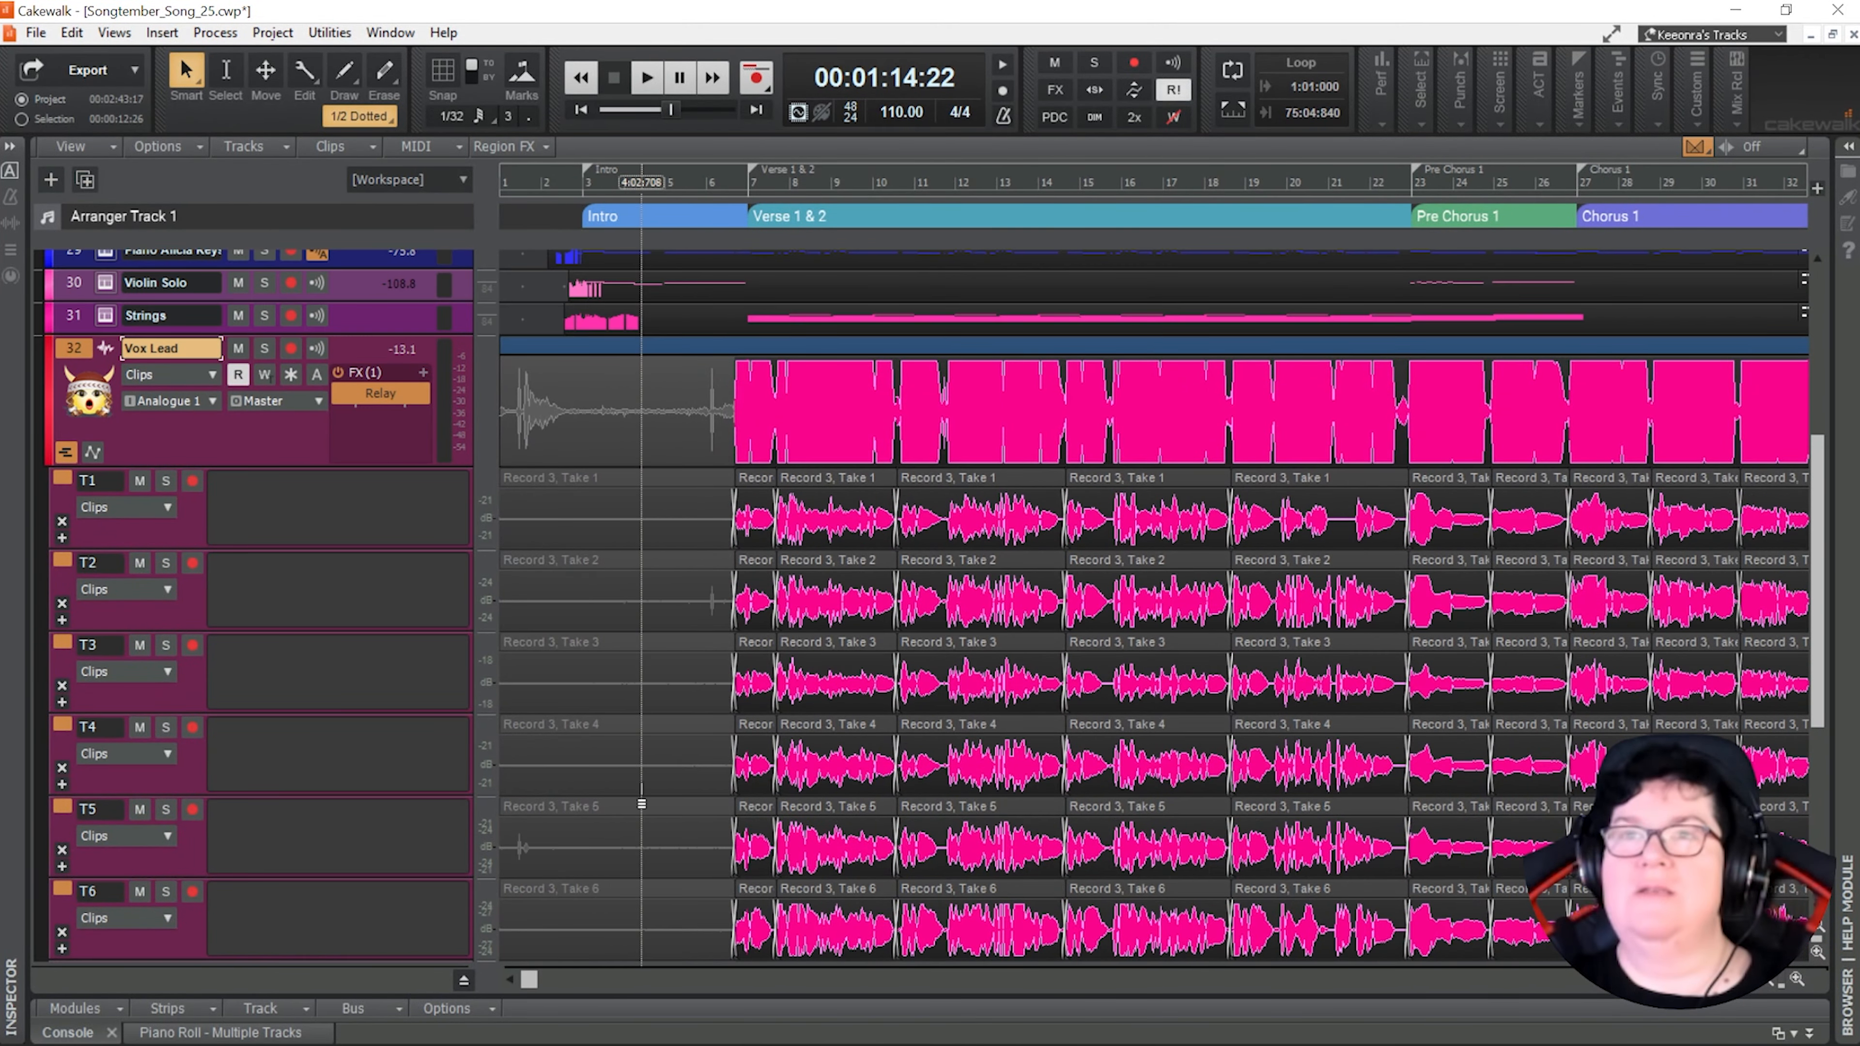
{"action": "scroll", "coordinate": [641, 803], "scroll_direction": "down", "scroll_amount": 1}
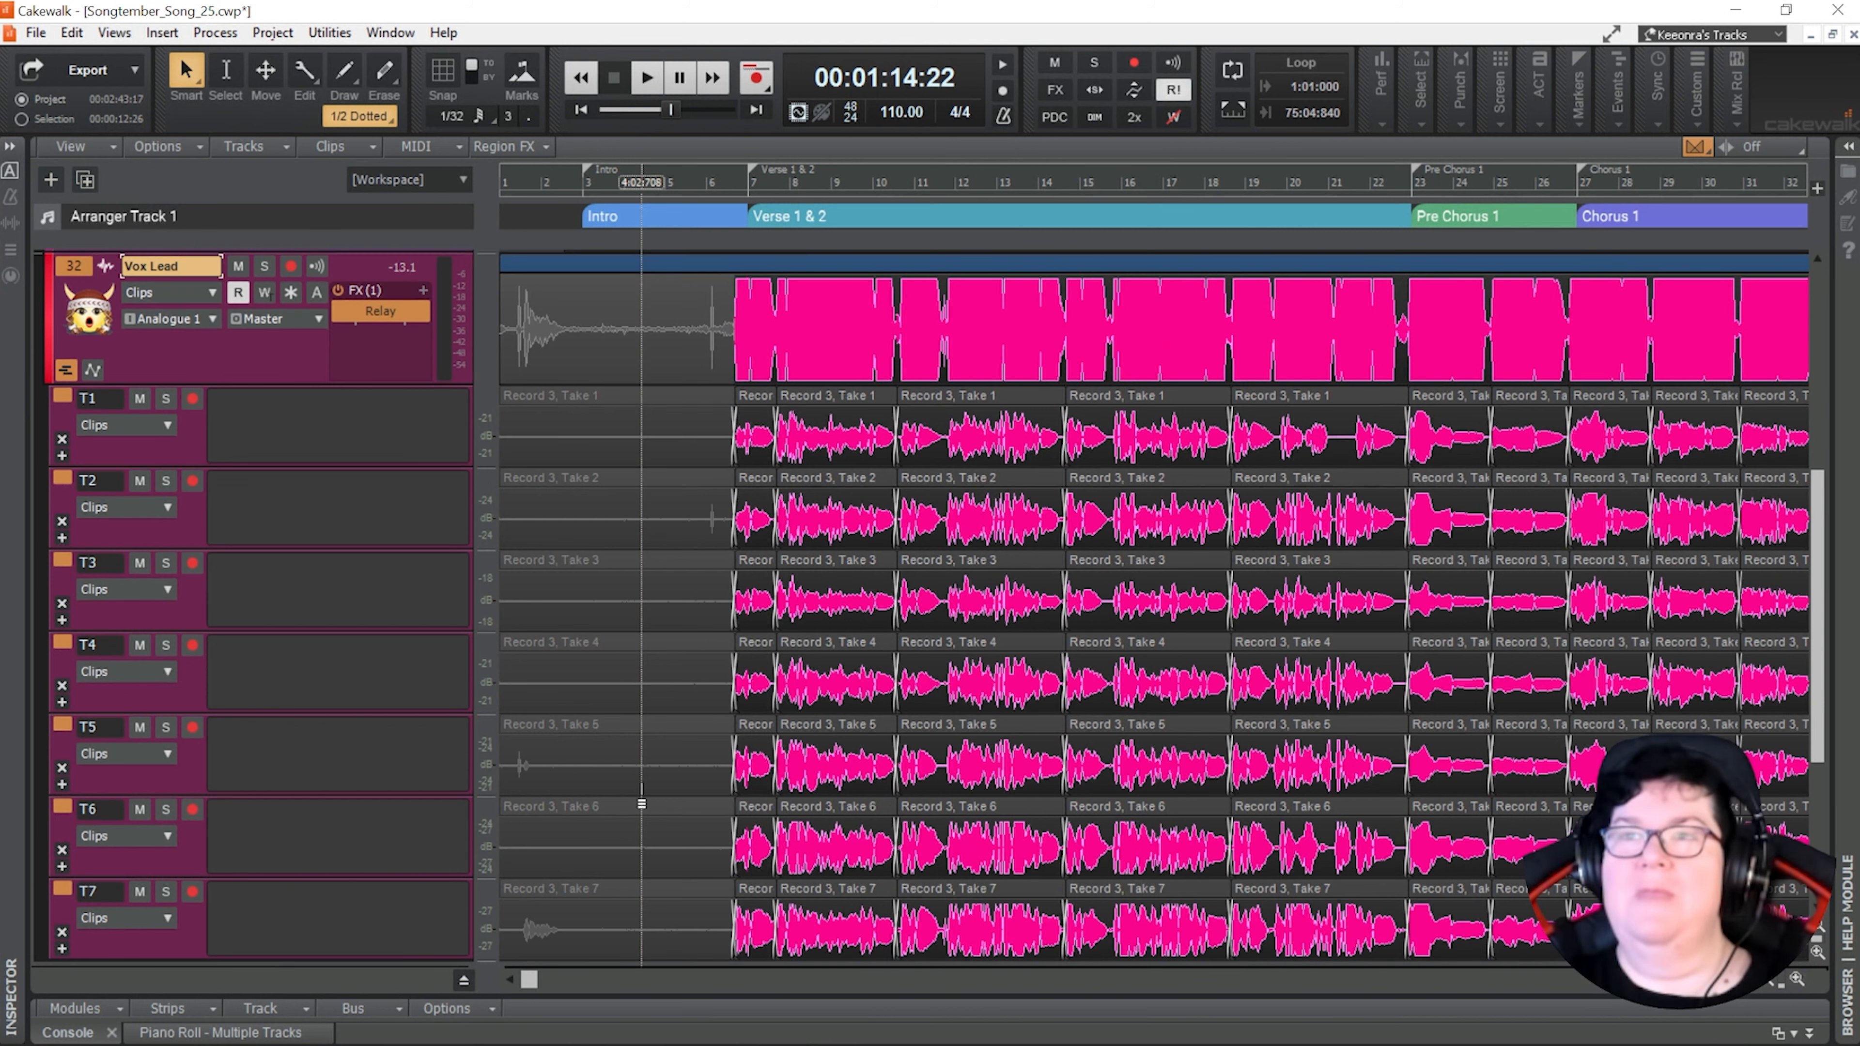
Check the split takes on the Vox Lead track and save the project under its existing name
{"action": "scroll", "coordinate": [642, 804], "scroll_direction": "down", "scroll_amount": 1}
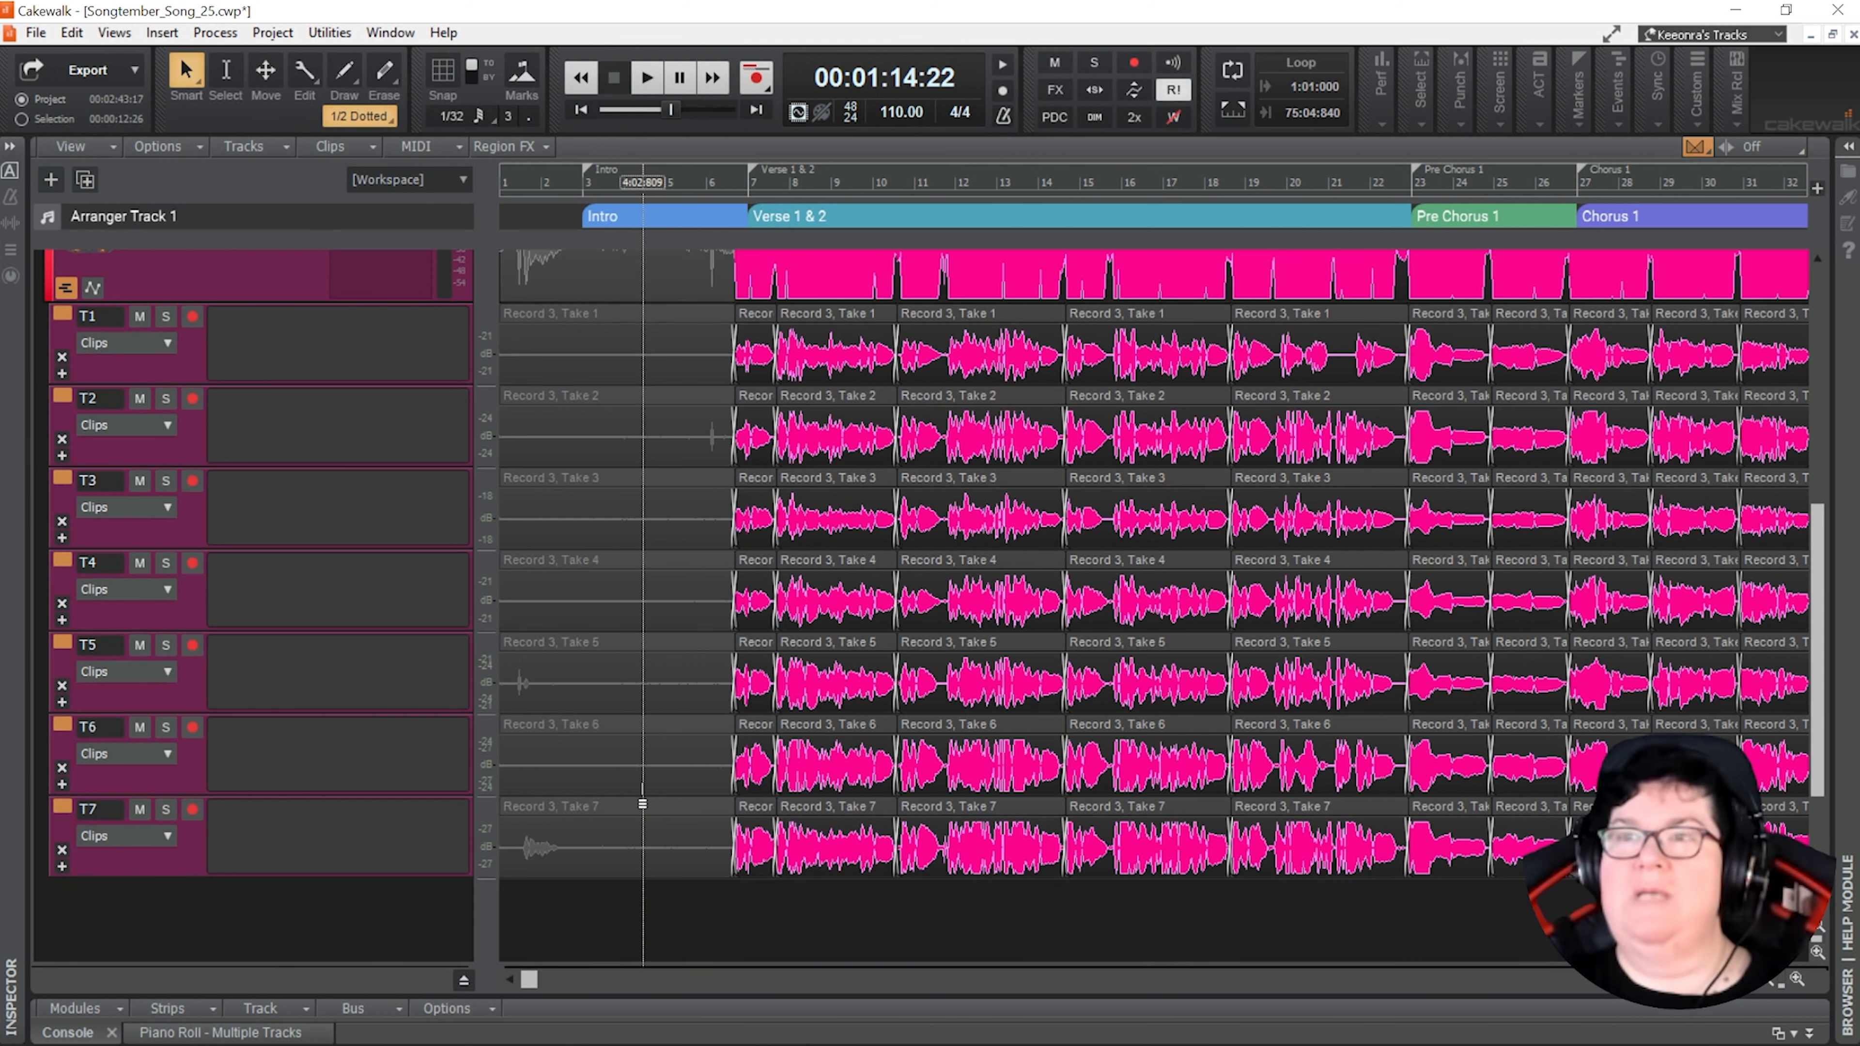
{"action": "scroll", "coordinate": [642, 804], "scroll_direction": "up", "scroll_amount": 1}
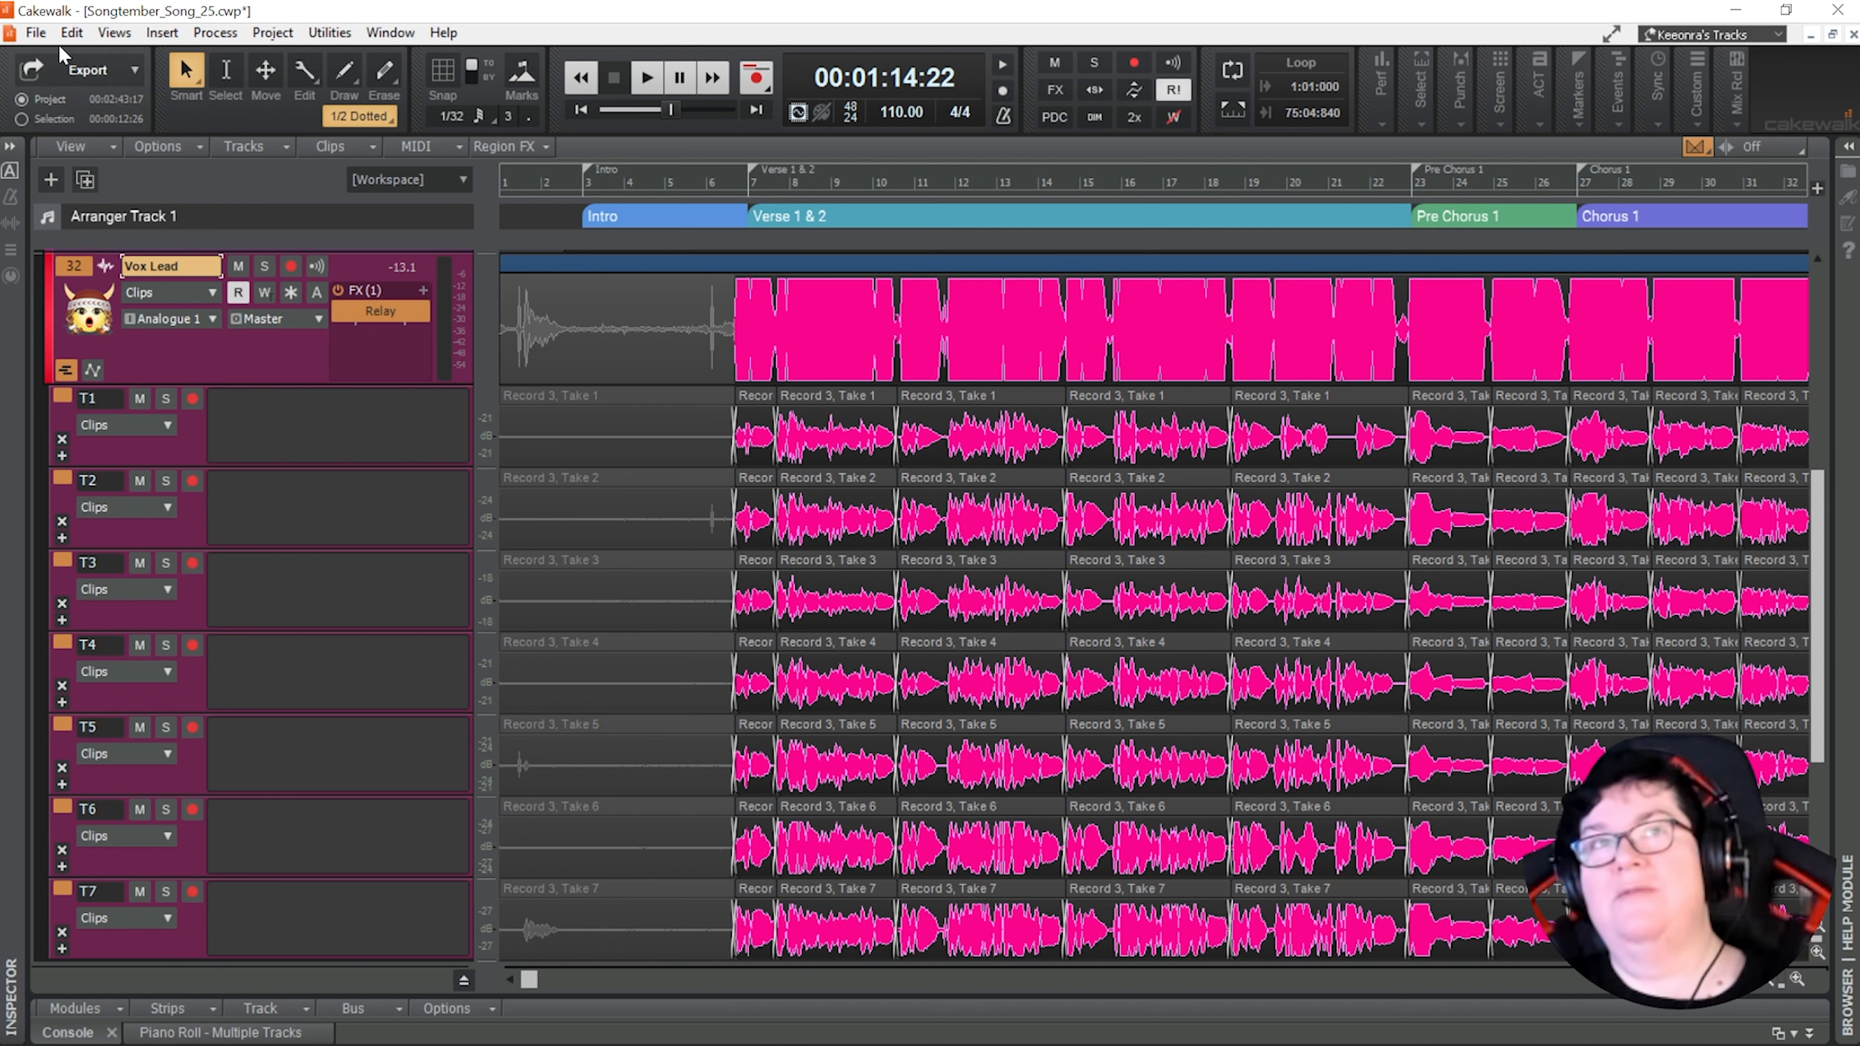
{"action": "left_click", "coordinate": [35, 32]}
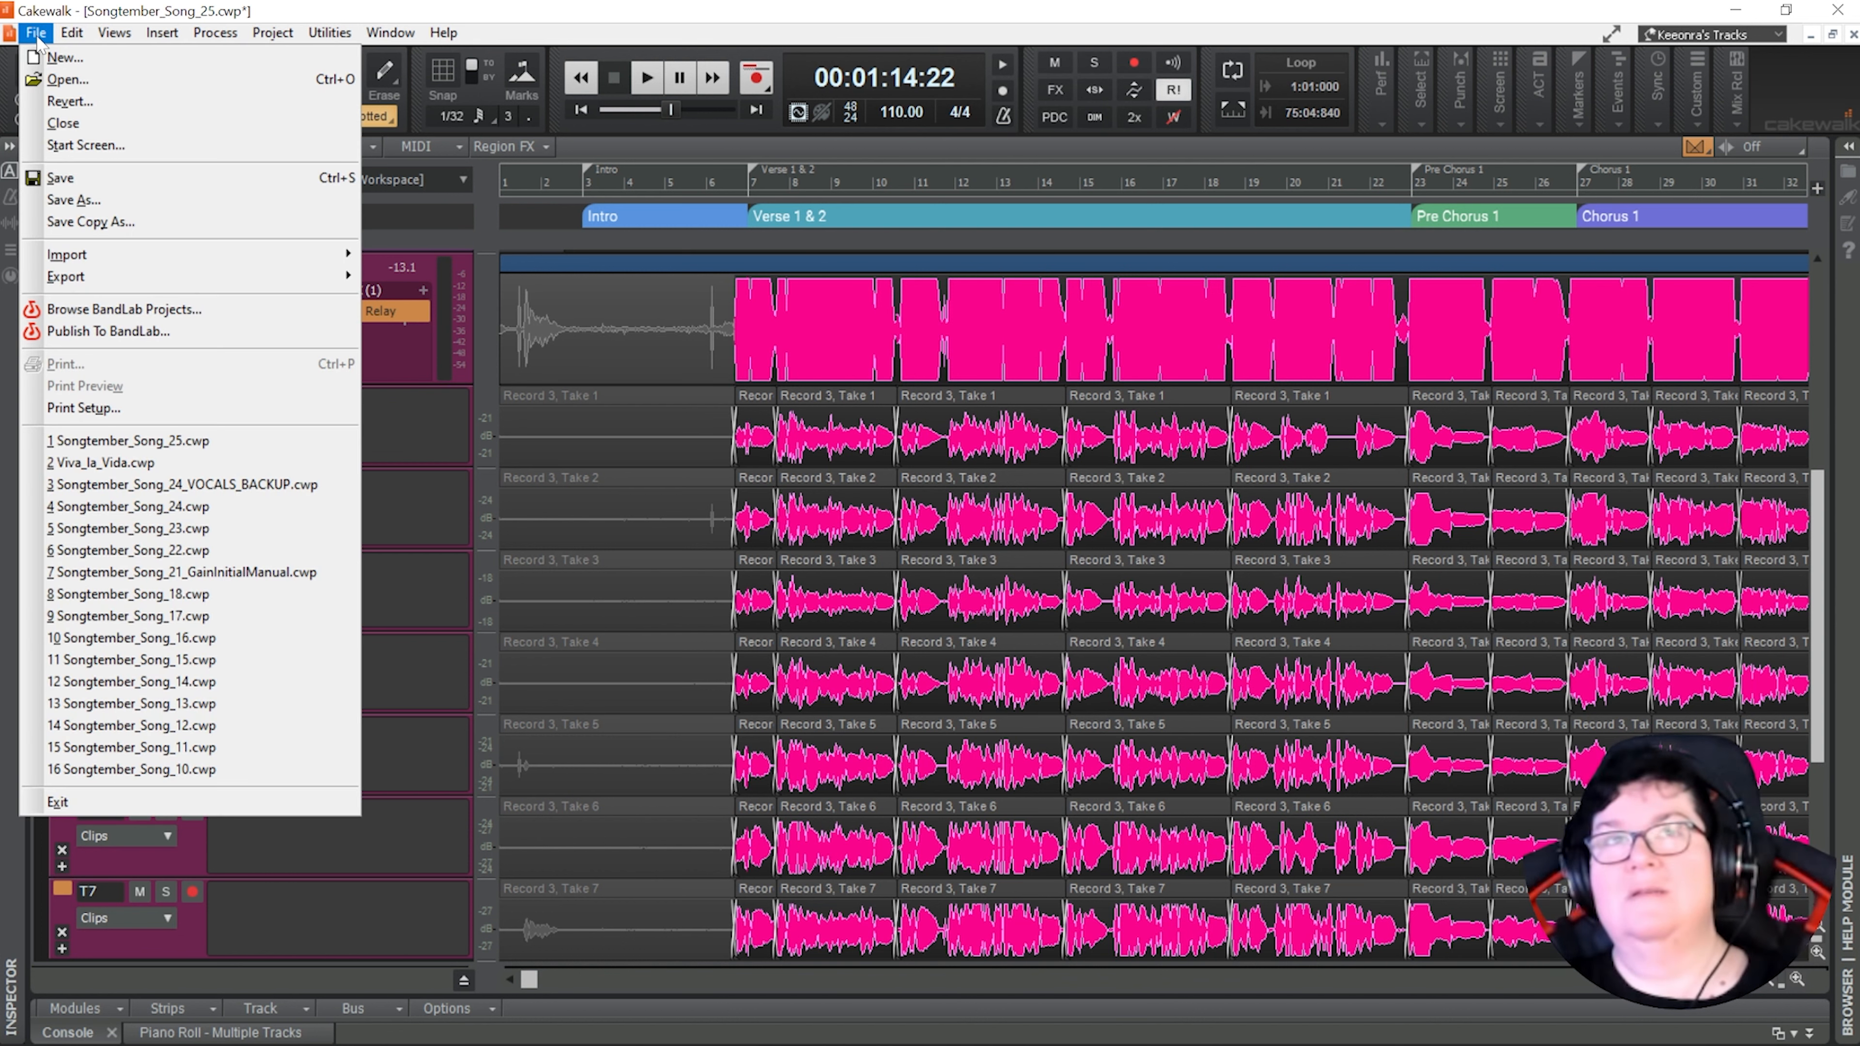
{"action": "left_click", "coordinate": [75, 180]}
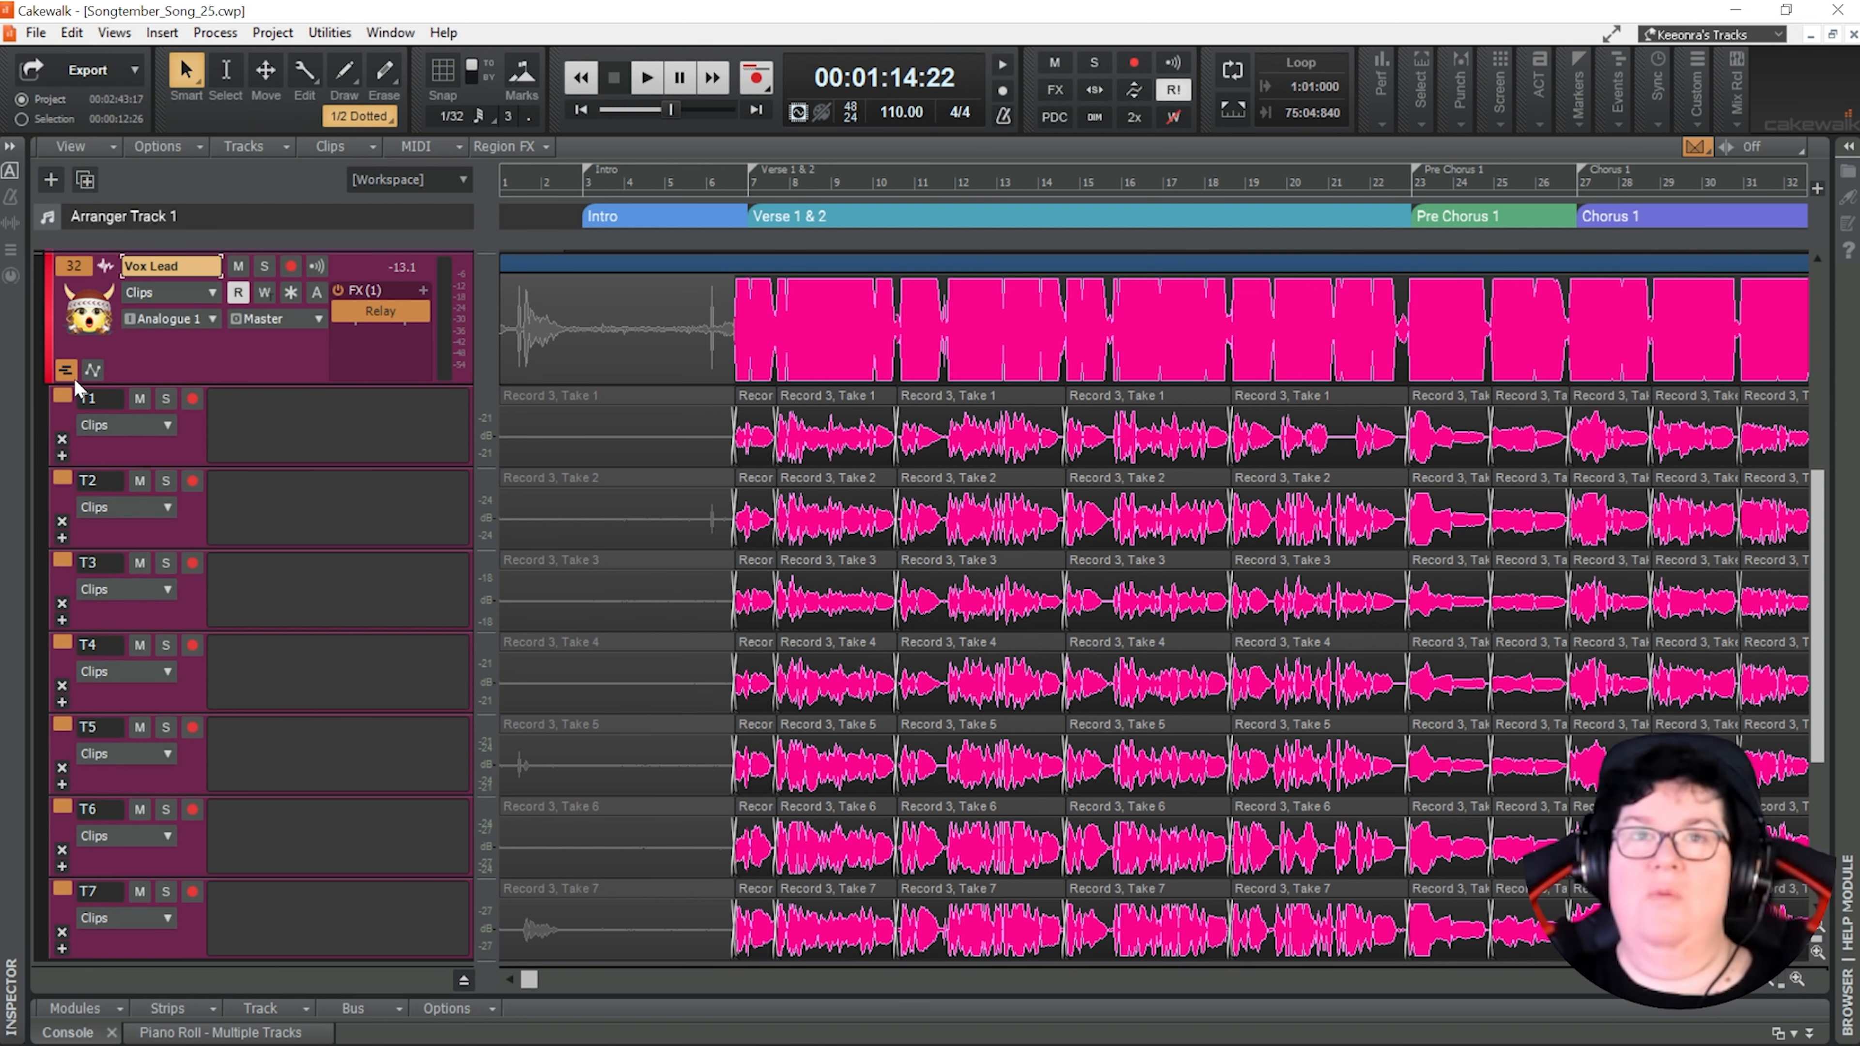
Hide the Vox Lead take lanes and play the comped vocal with the full arrangement from just before the Intro
{"action": "left_click", "coordinate": [65, 370]}
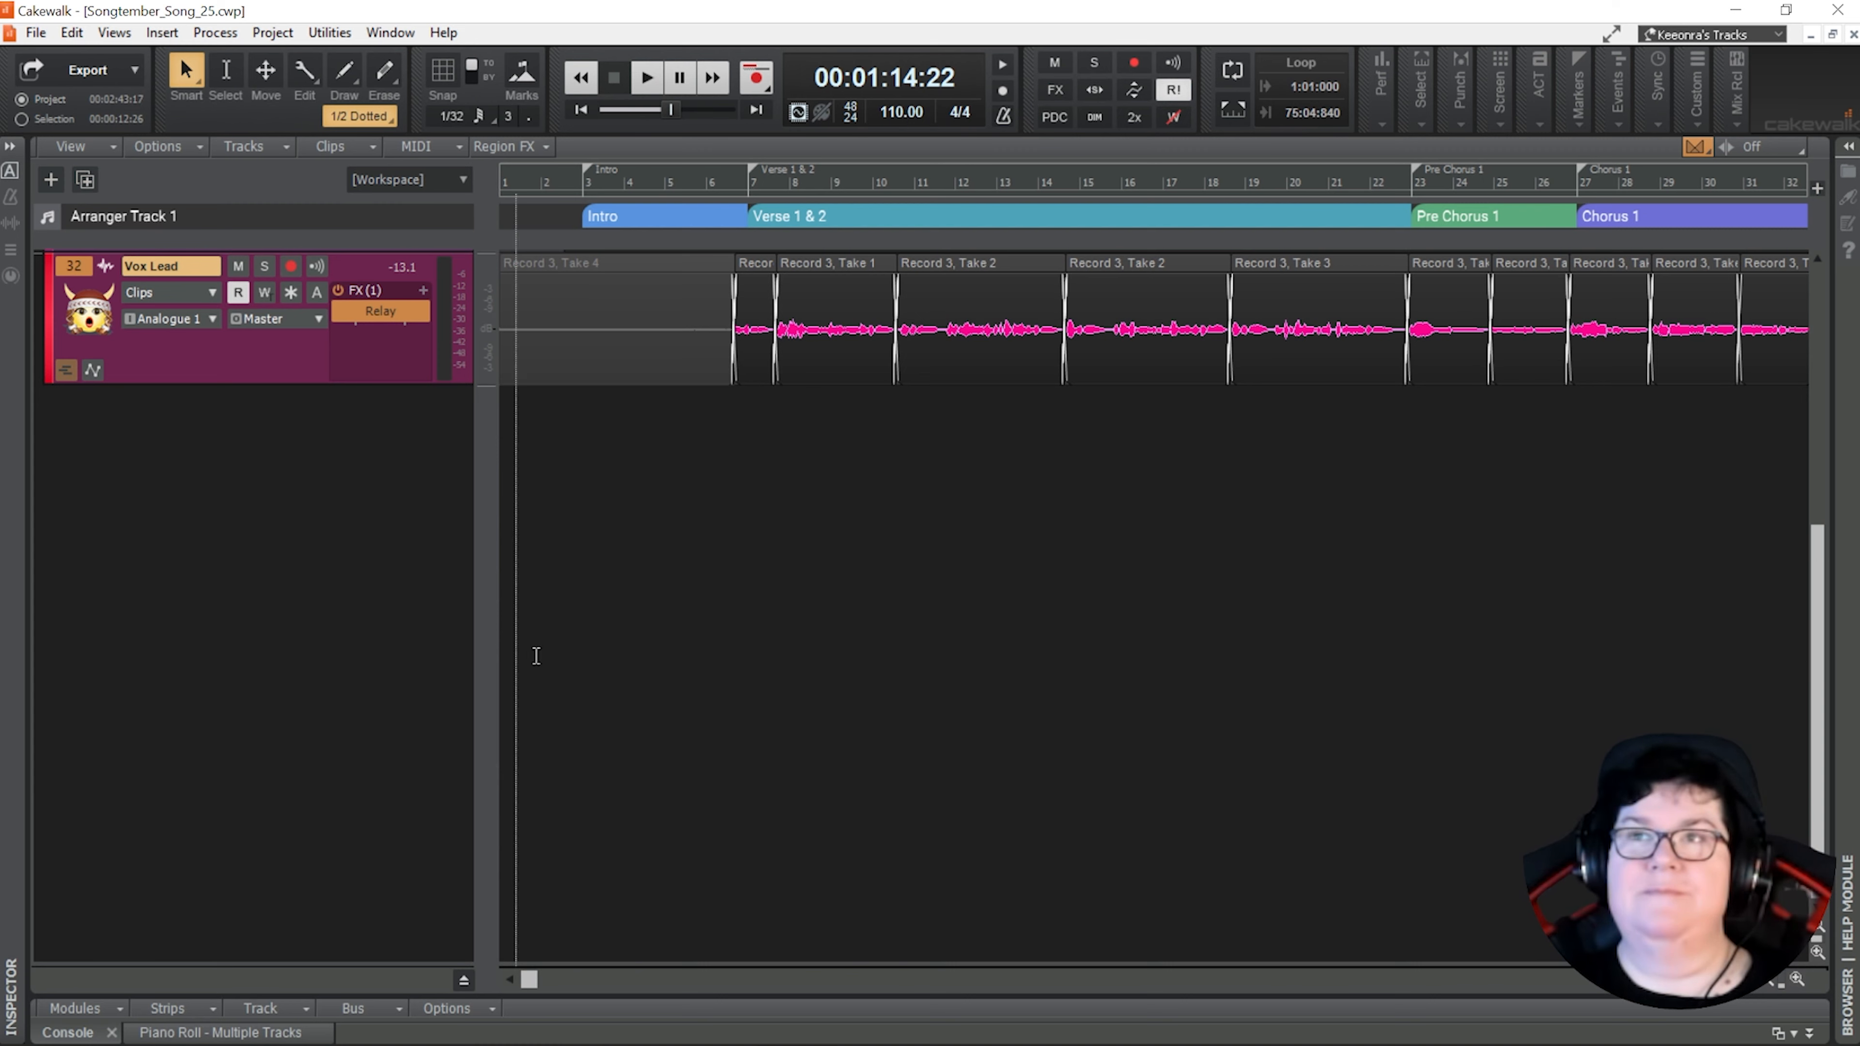
{"action": "scroll", "coordinate": [536, 656], "scroll_direction": "up", "scroll_amount": 5}
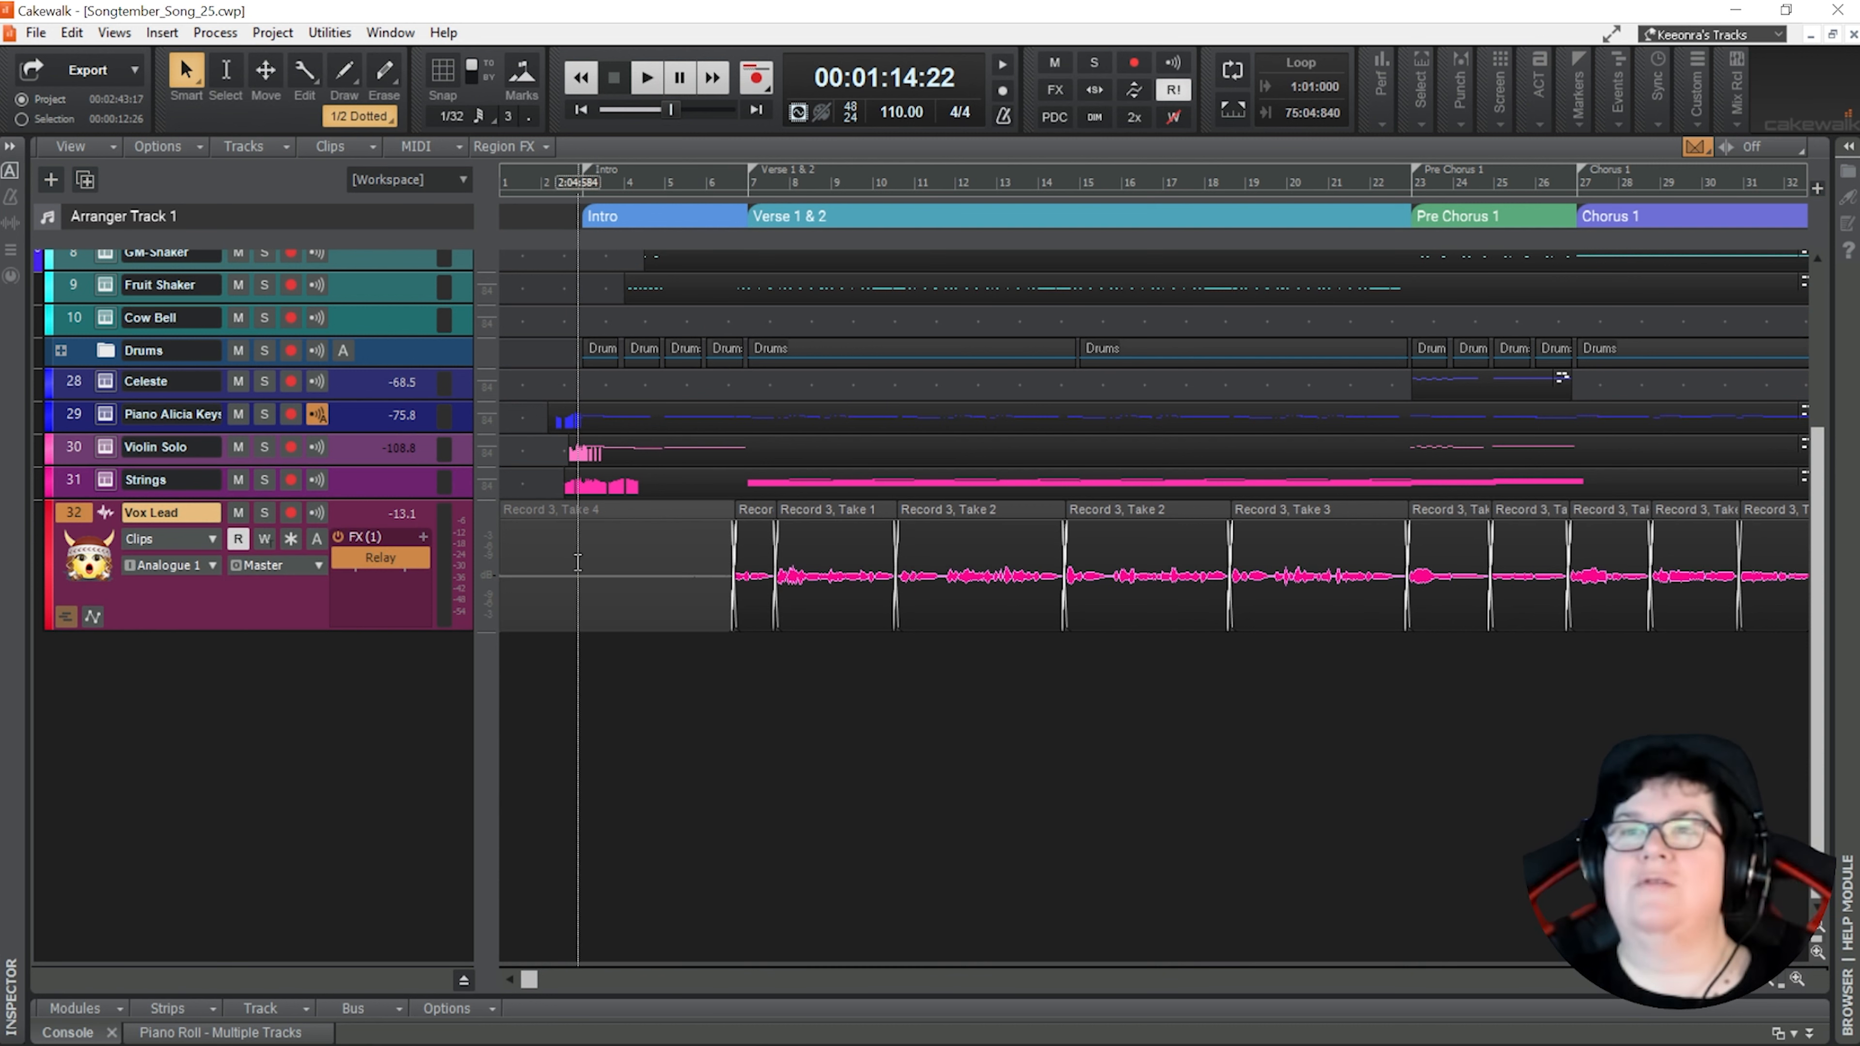
{"action": "left_click", "coordinate": [552, 597]}
{"action": "key", "text": "space"}
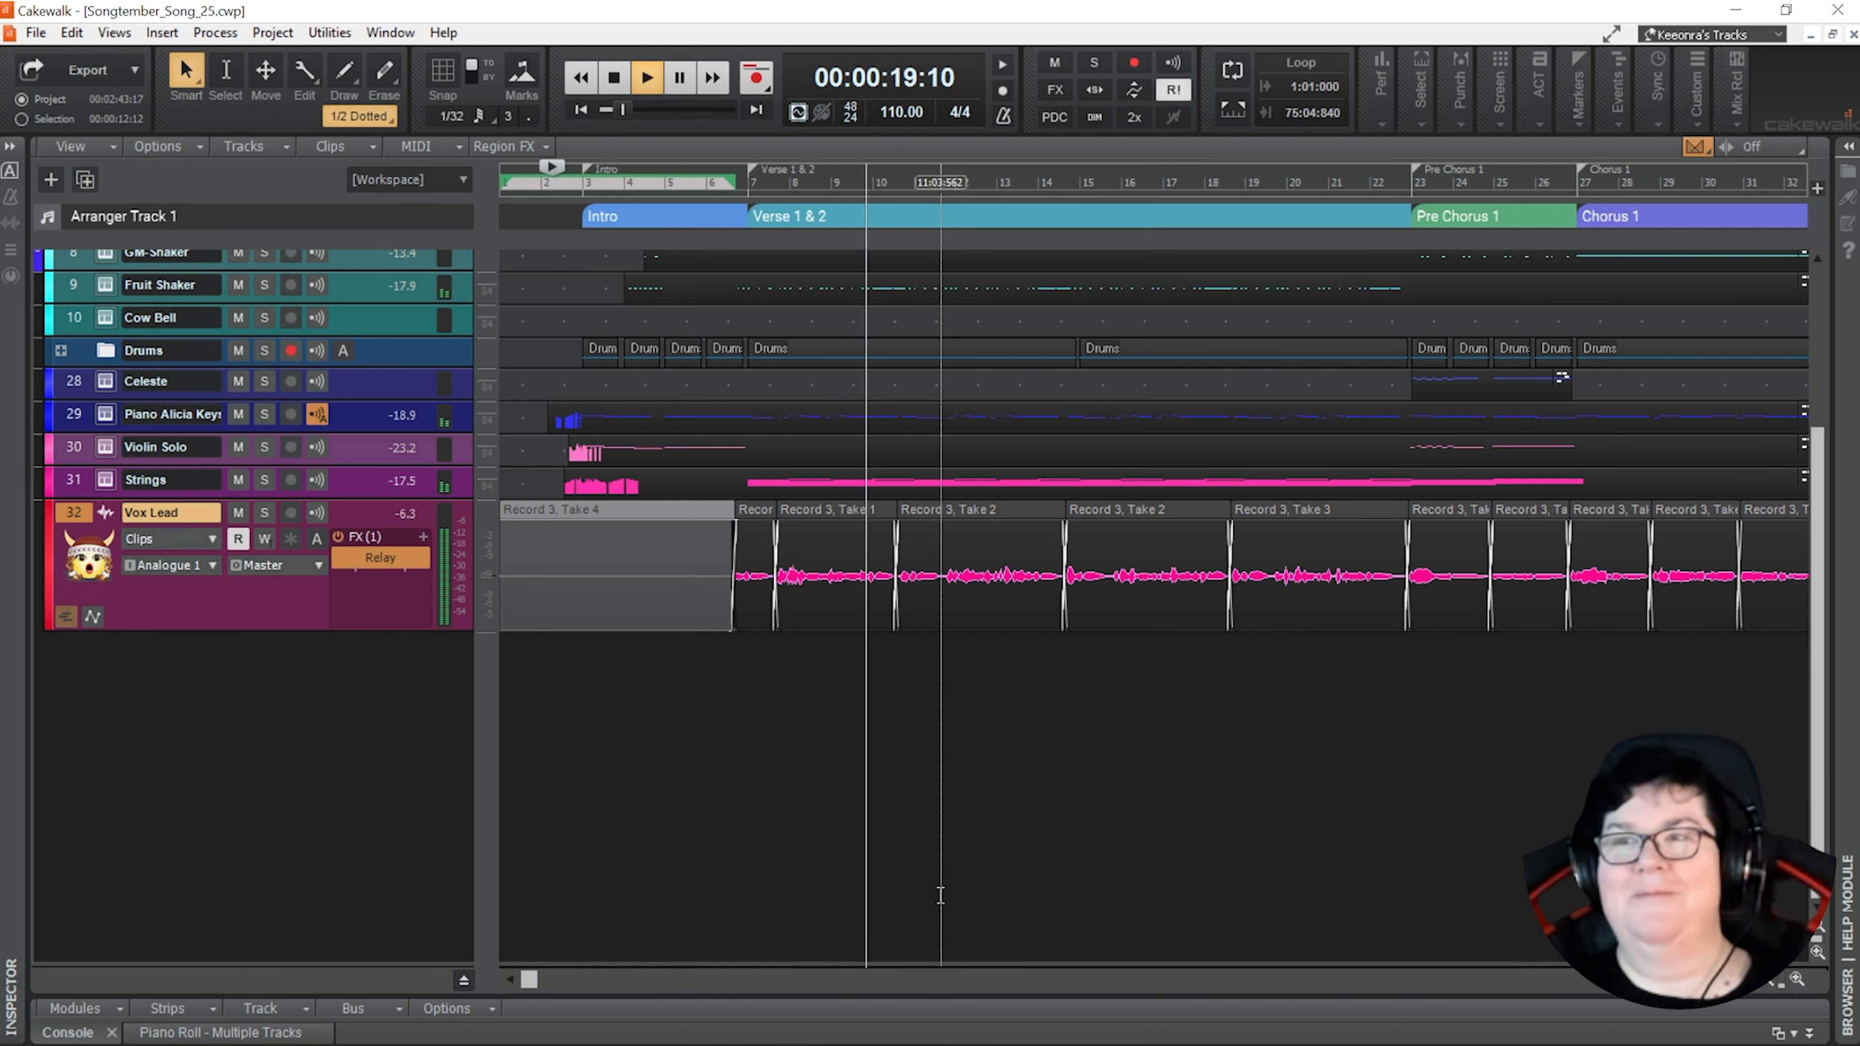
{"action": "key", "text": "space"}
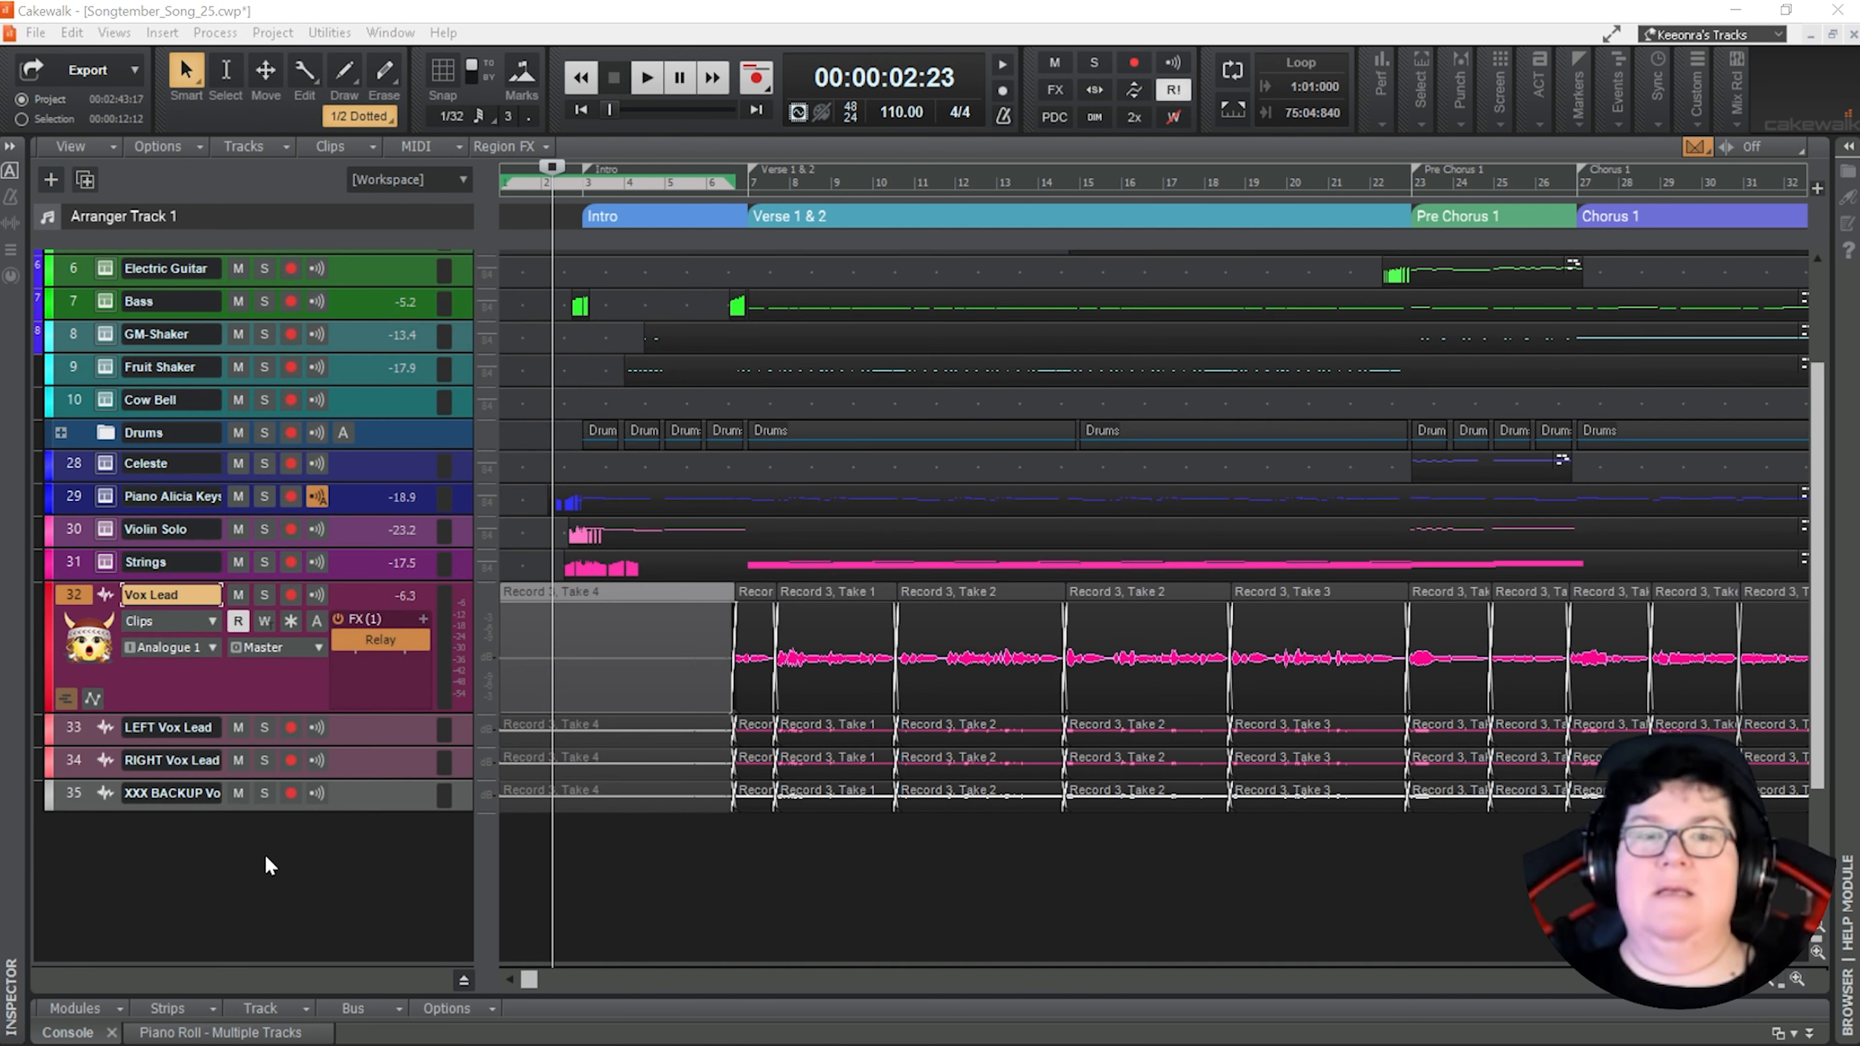
Examine the LEFT Vox Lead, RIGHT Vox Lead and XXX BACKUP vocal tracks, and return to Vox Lead
{"action": "left_click", "coordinate": [363, 727]}
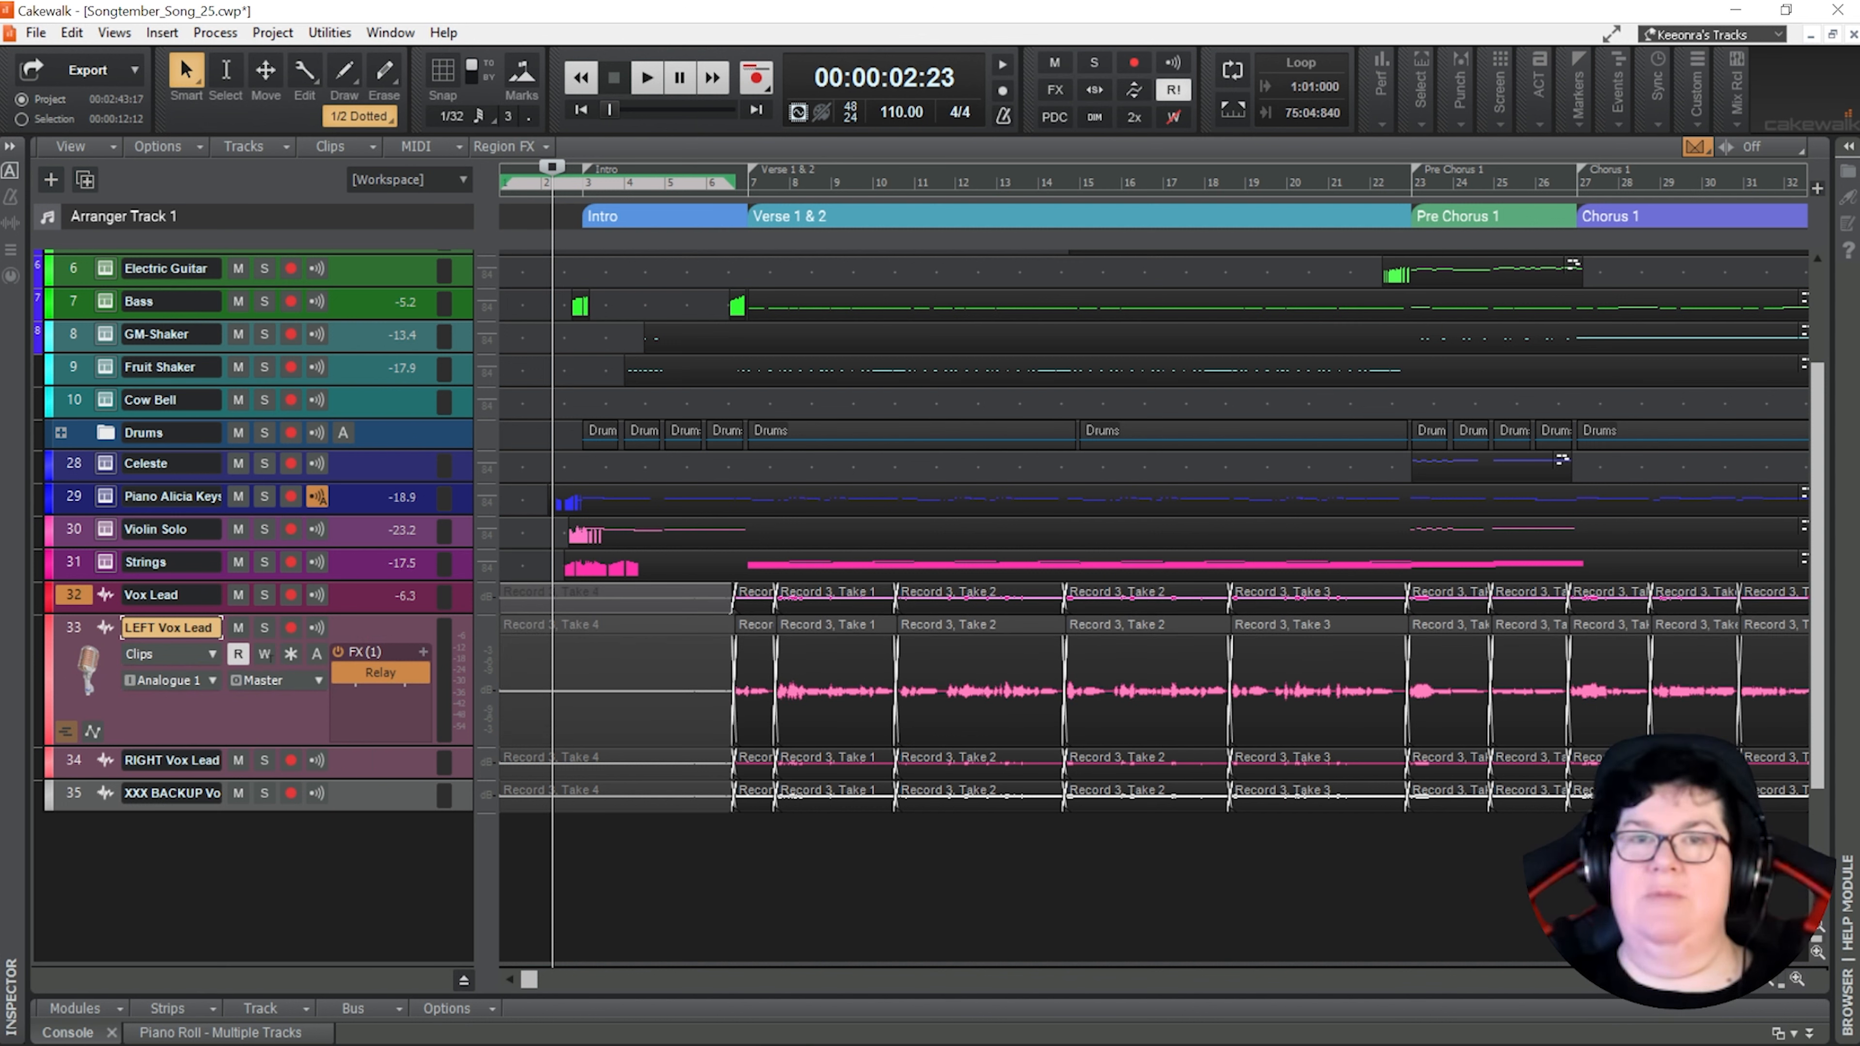
{"action": "left_click", "coordinate": [375, 759]}
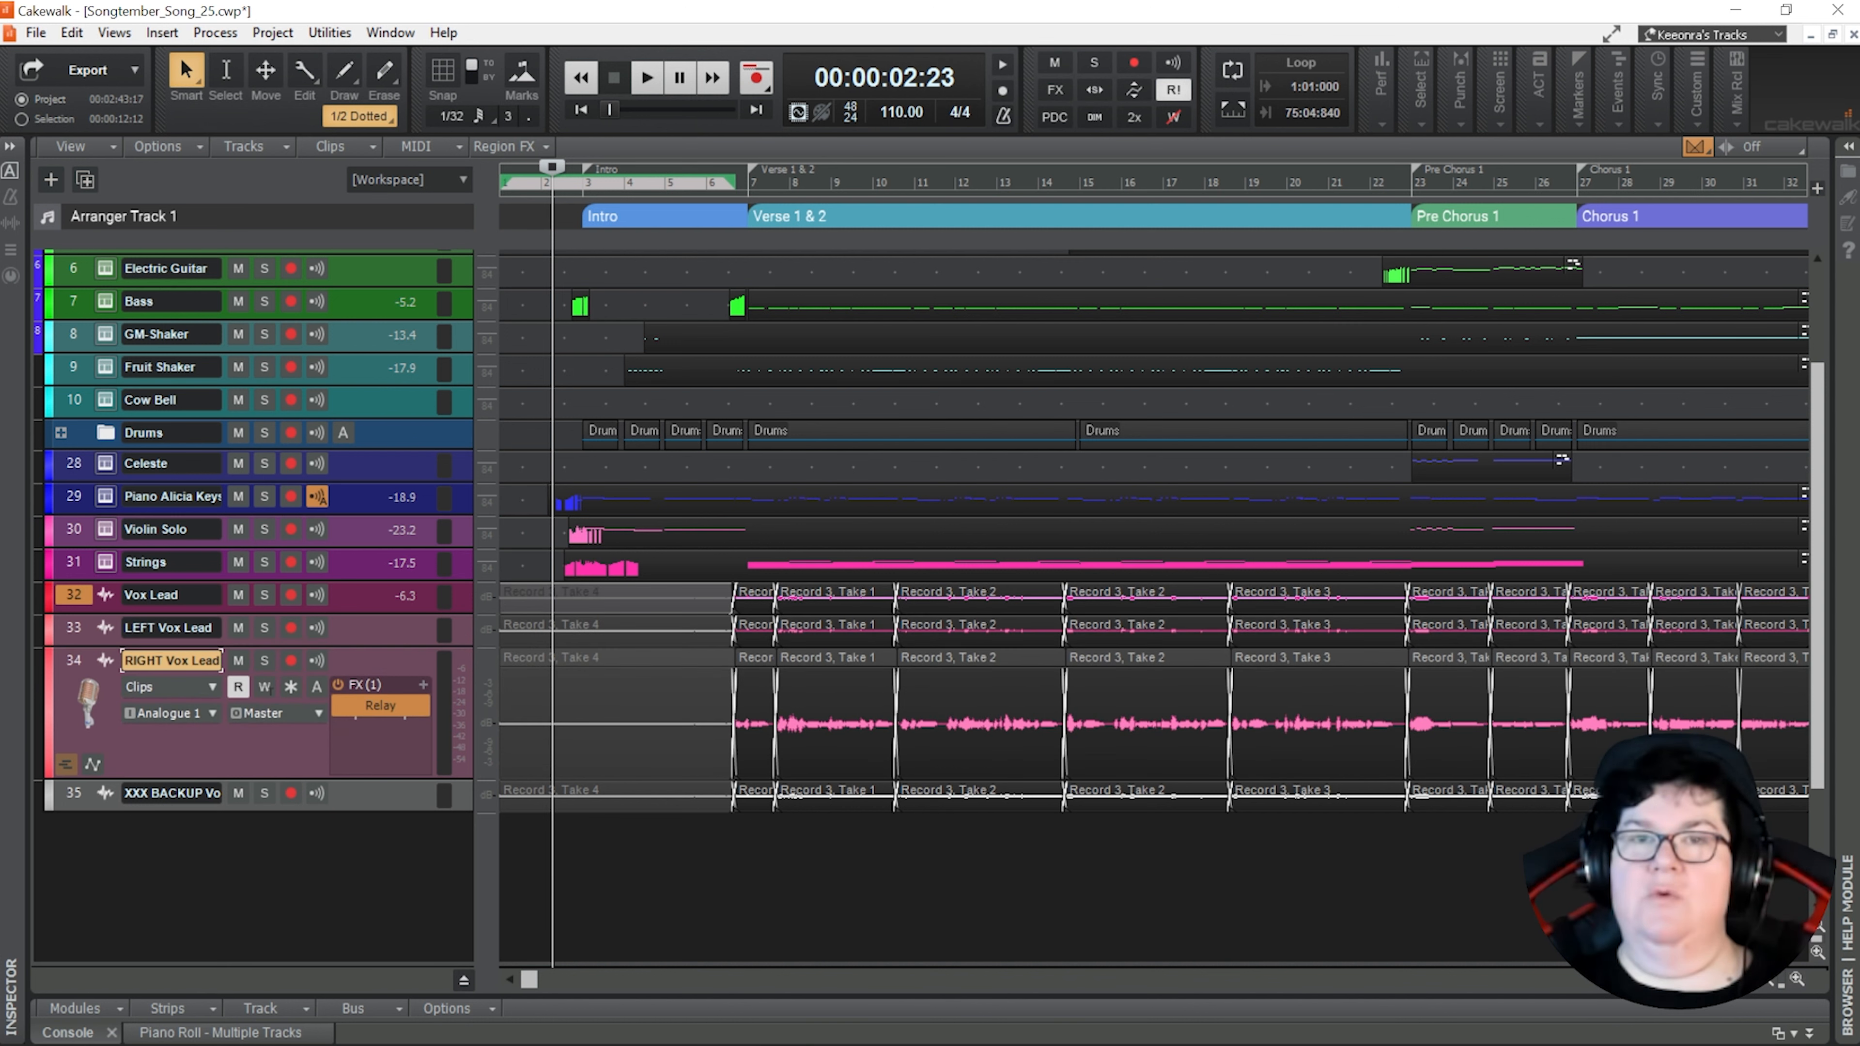
{"action": "left_click", "coordinate": [385, 793]}
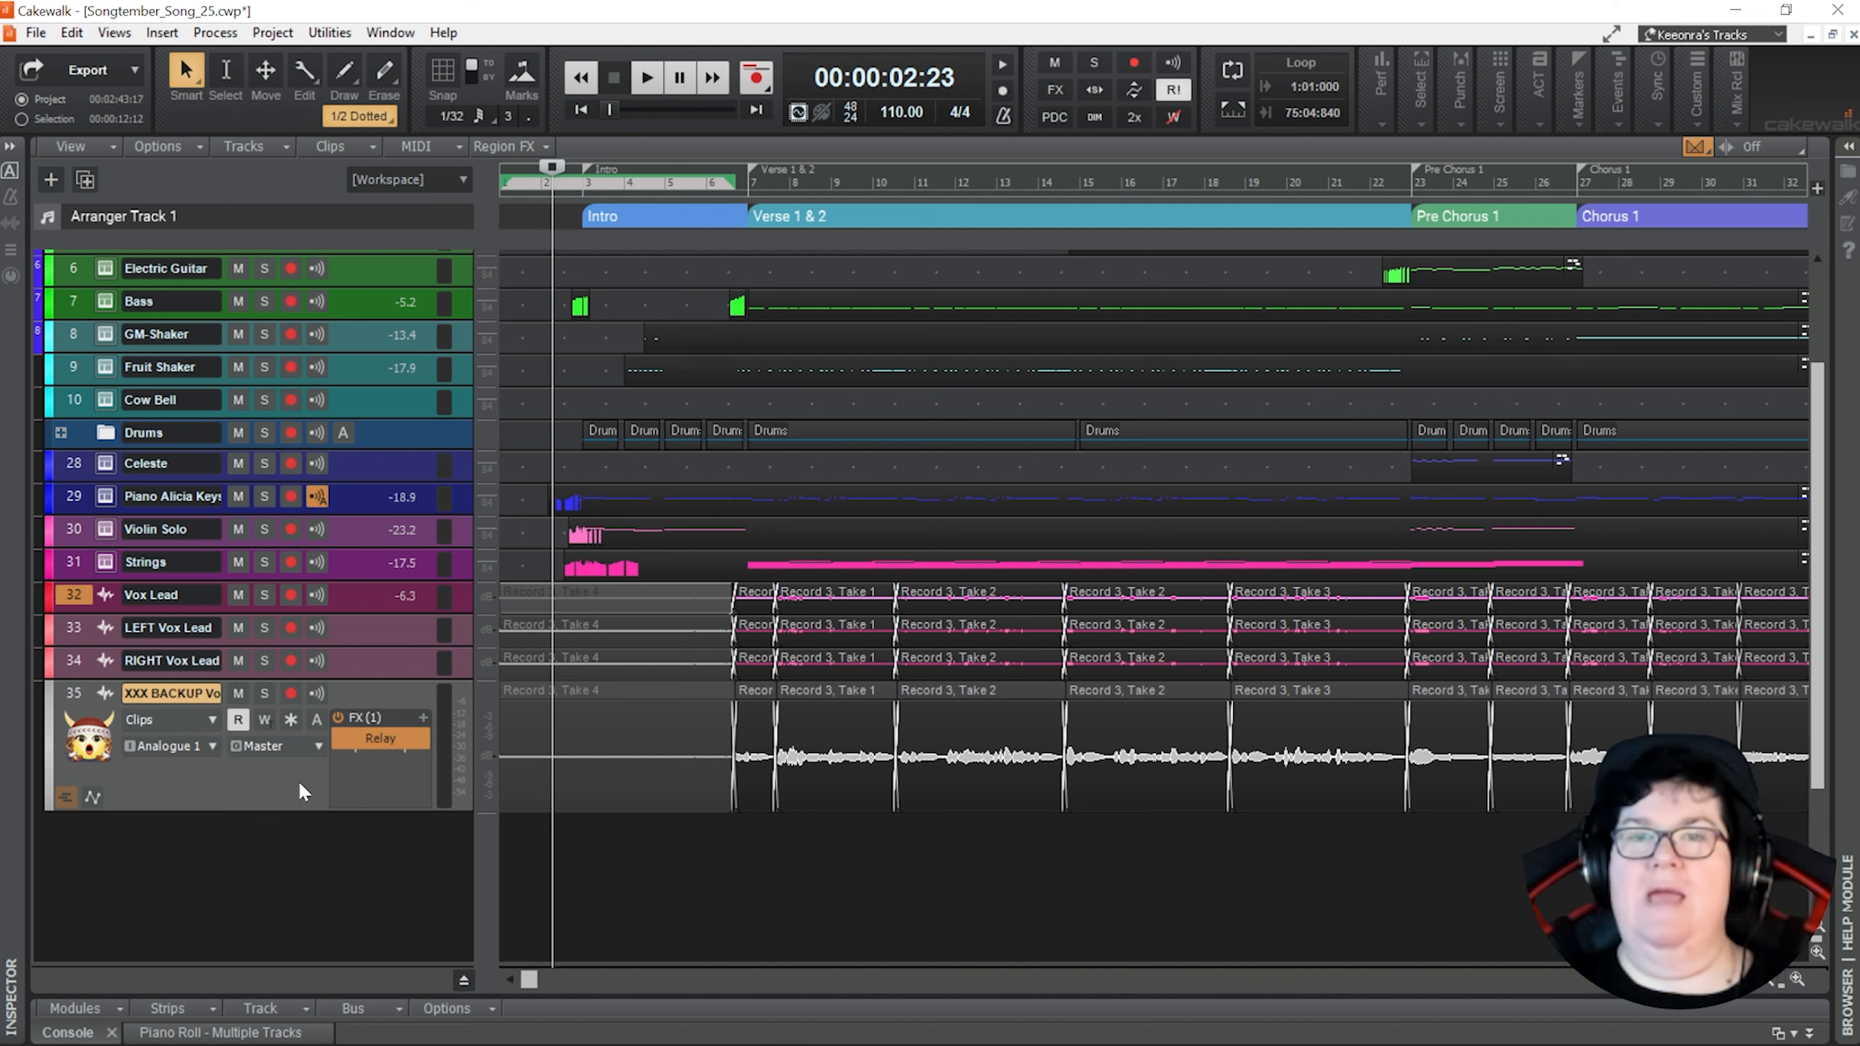
{"action": "left_click", "coordinate": [361, 594]}
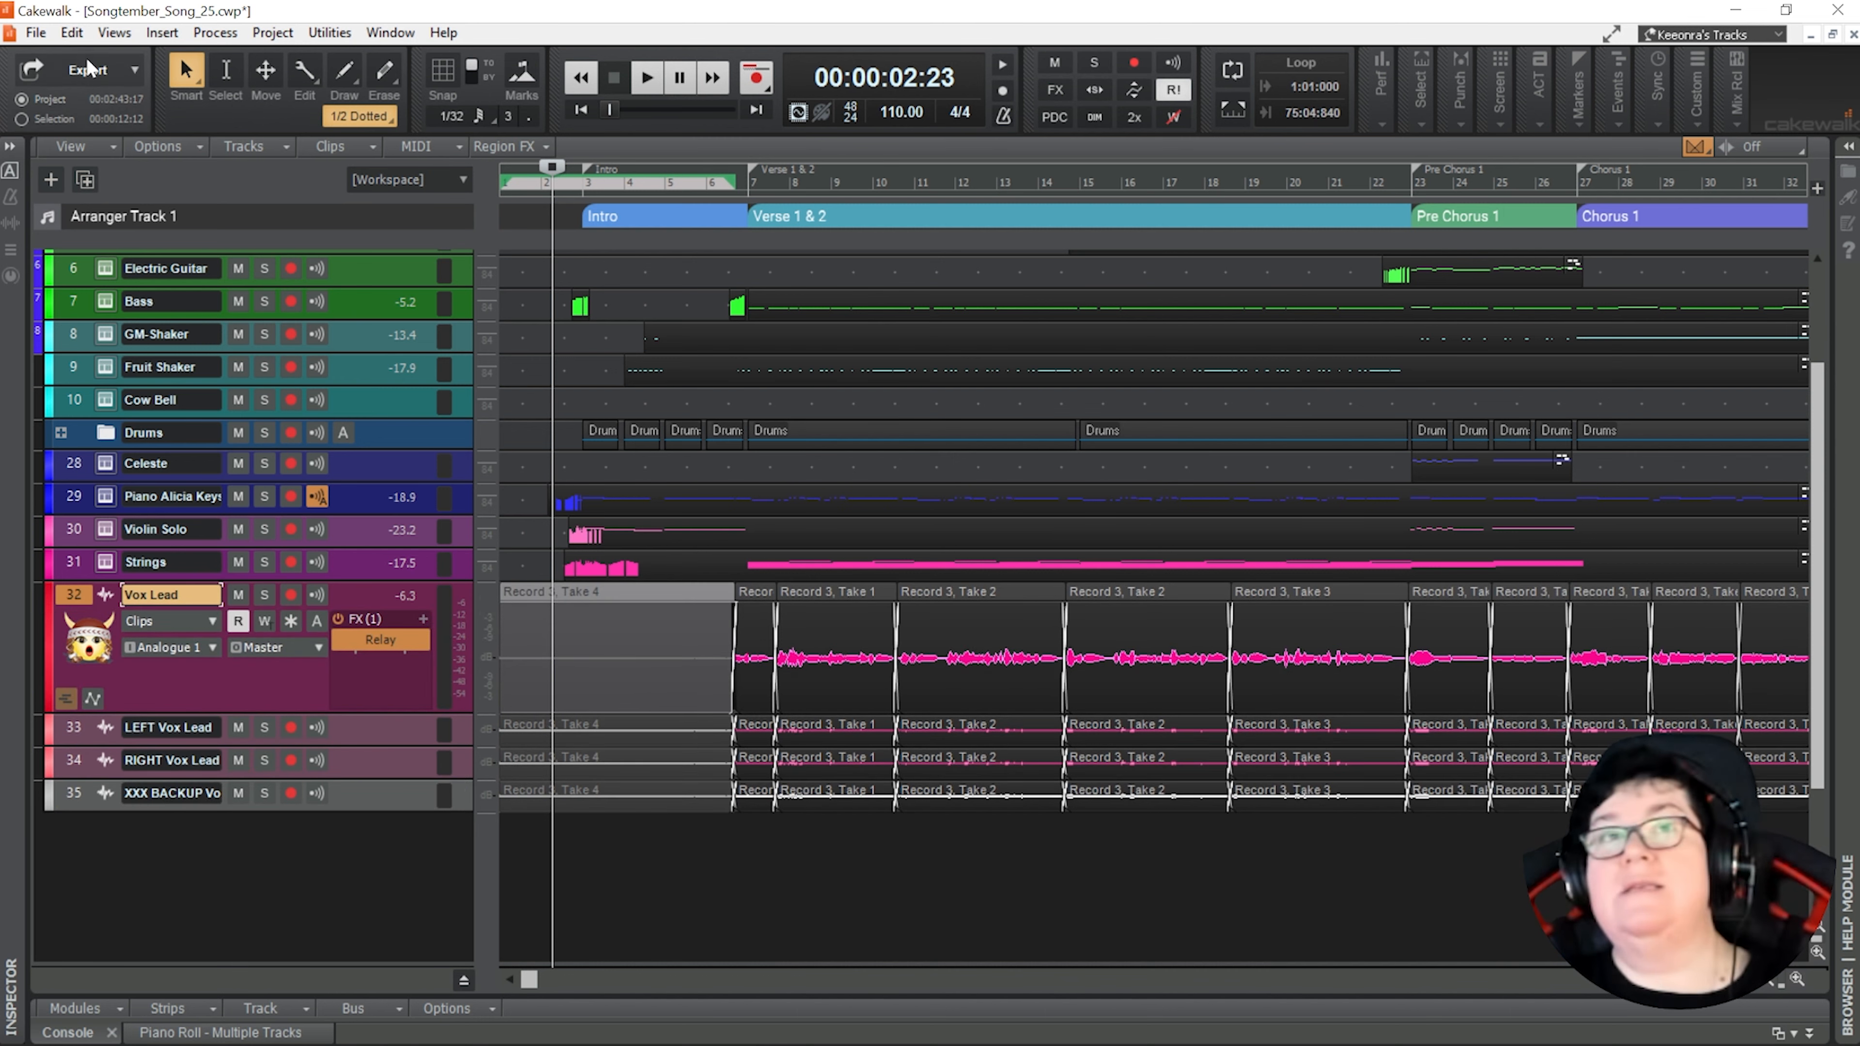
Save the project as a new version named Songtember_Song_26.cwp
{"action": "left_click", "coordinate": [36, 32]}
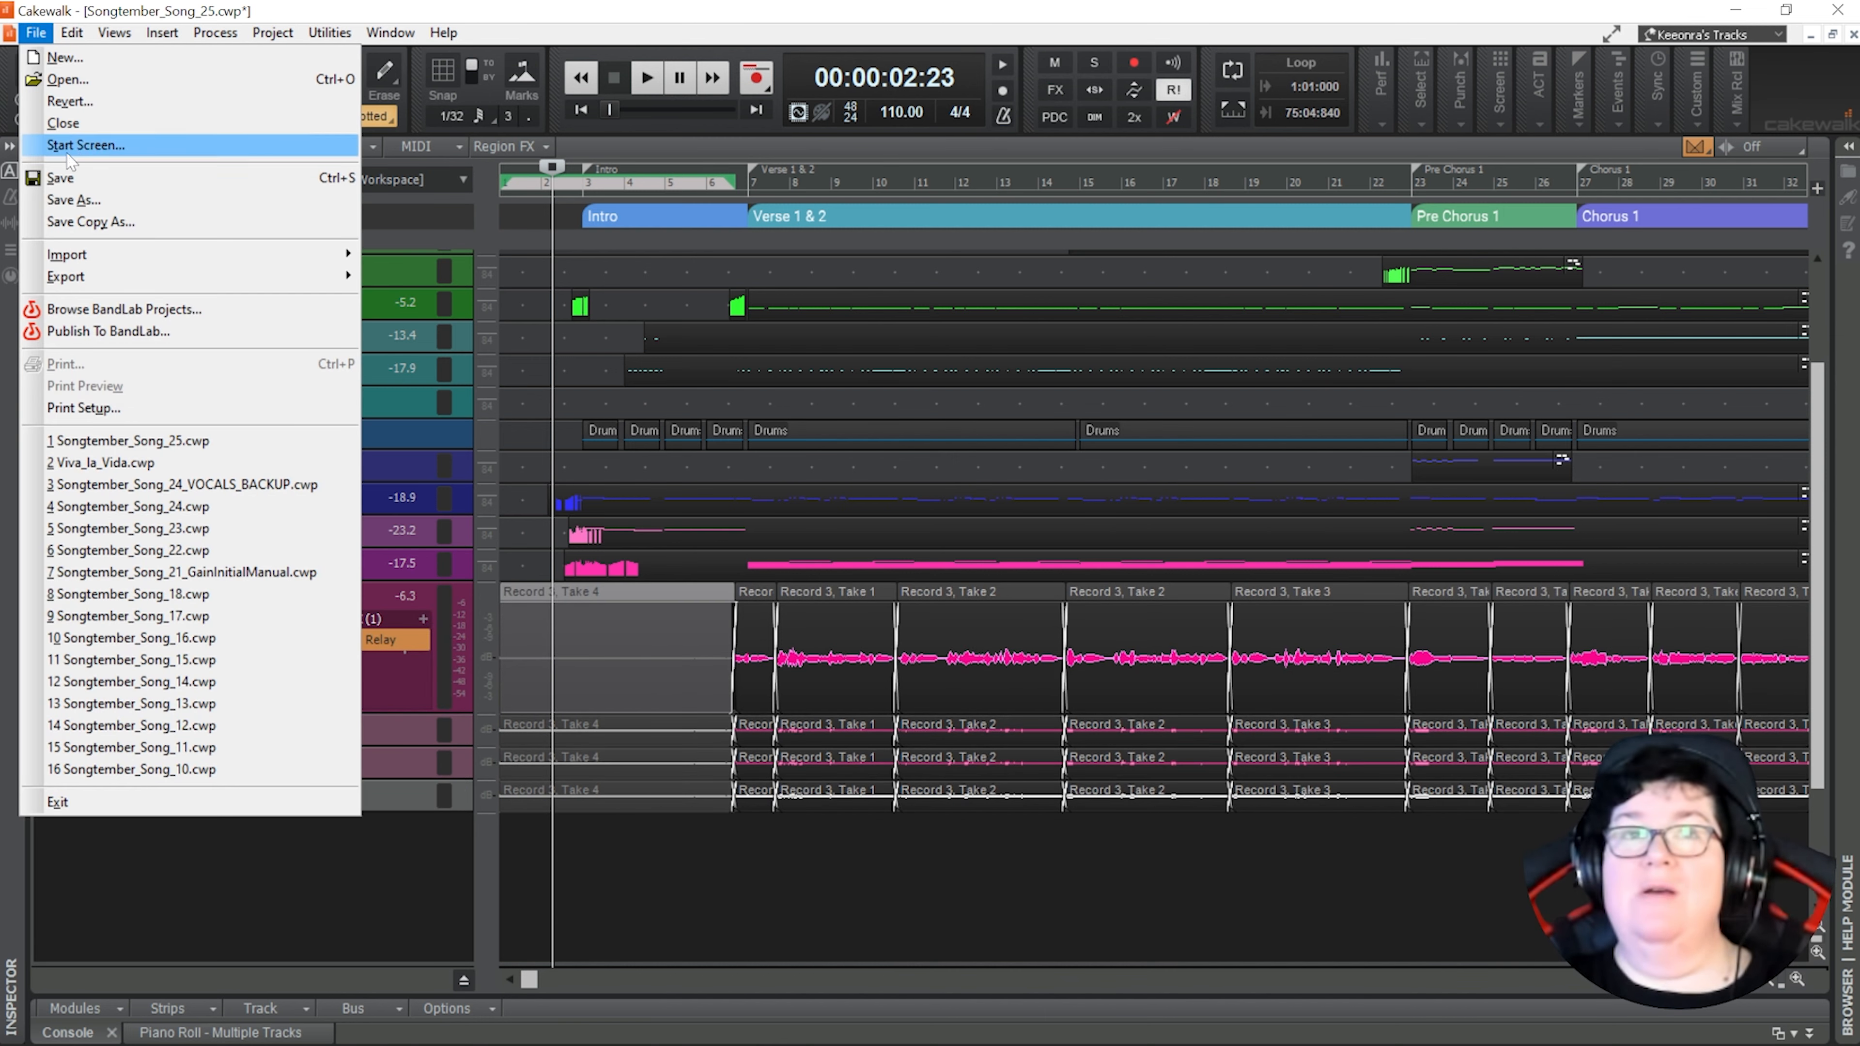
{"action": "left_click", "coordinate": [73, 199]}
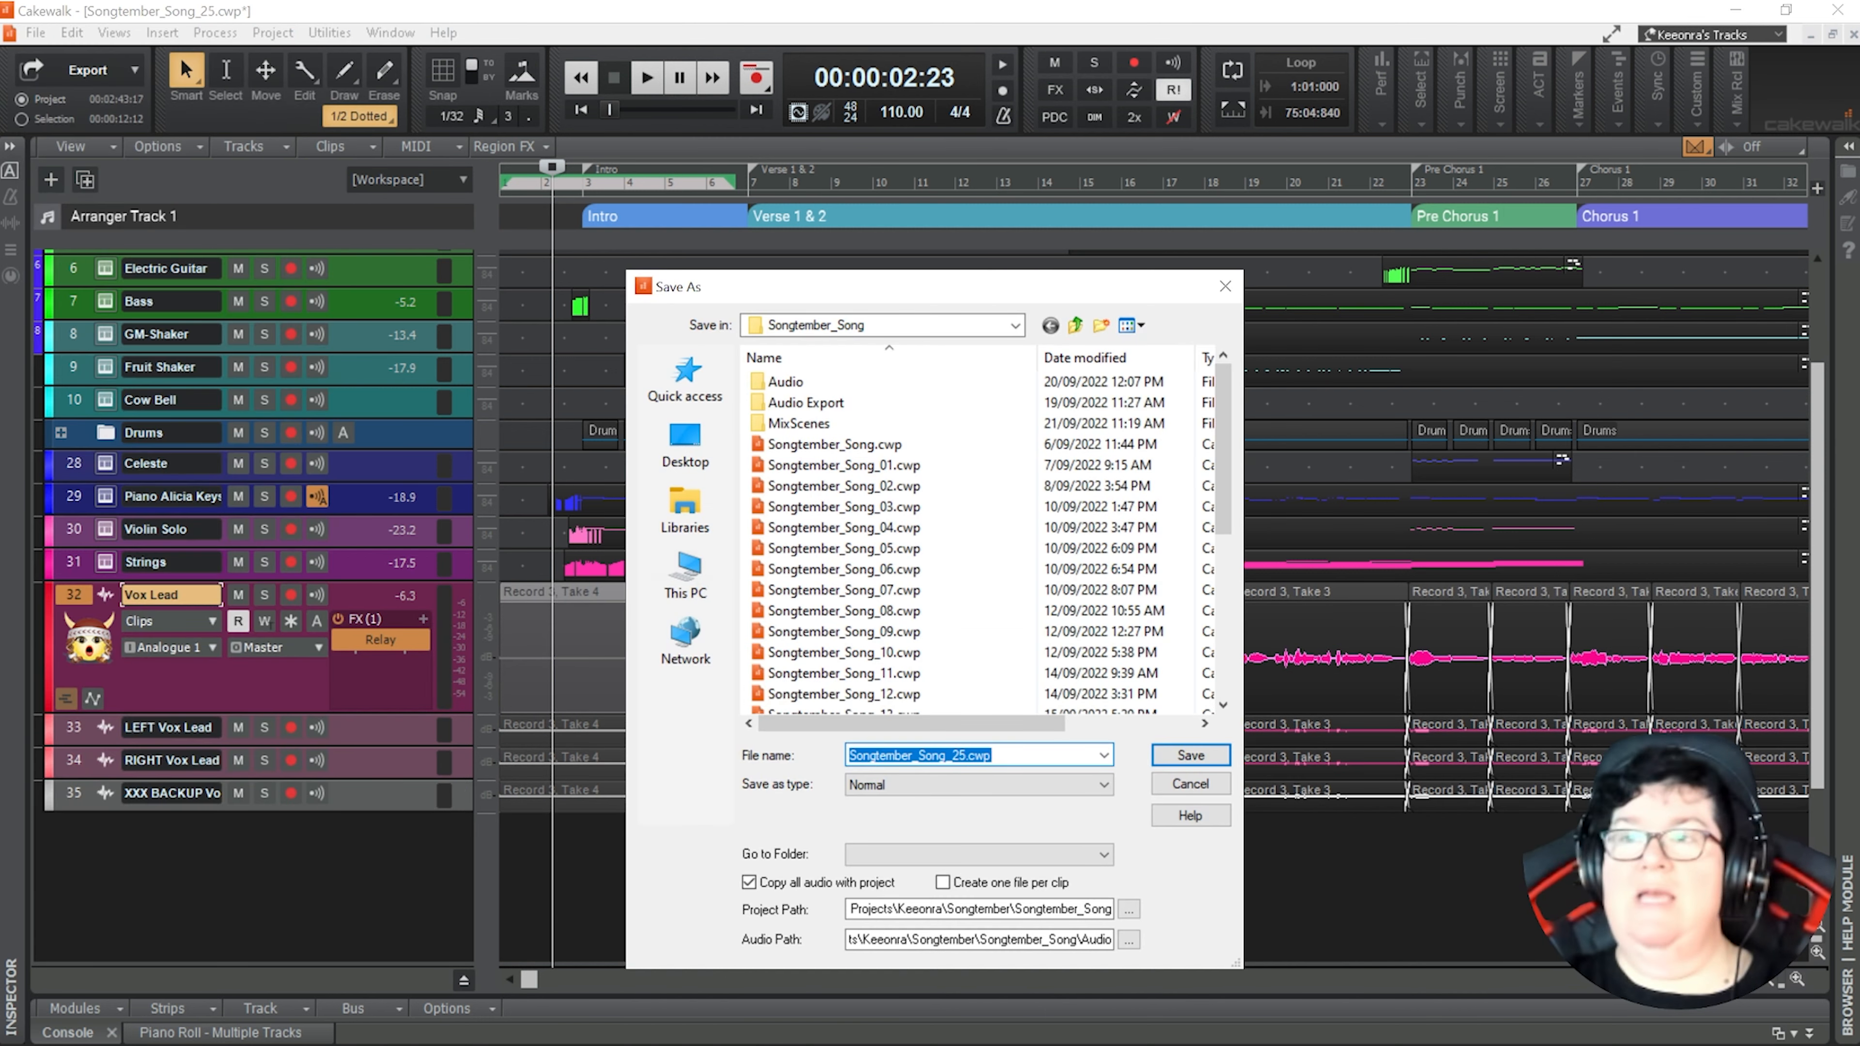
{"action": "left_click", "coordinate": [959, 754]}
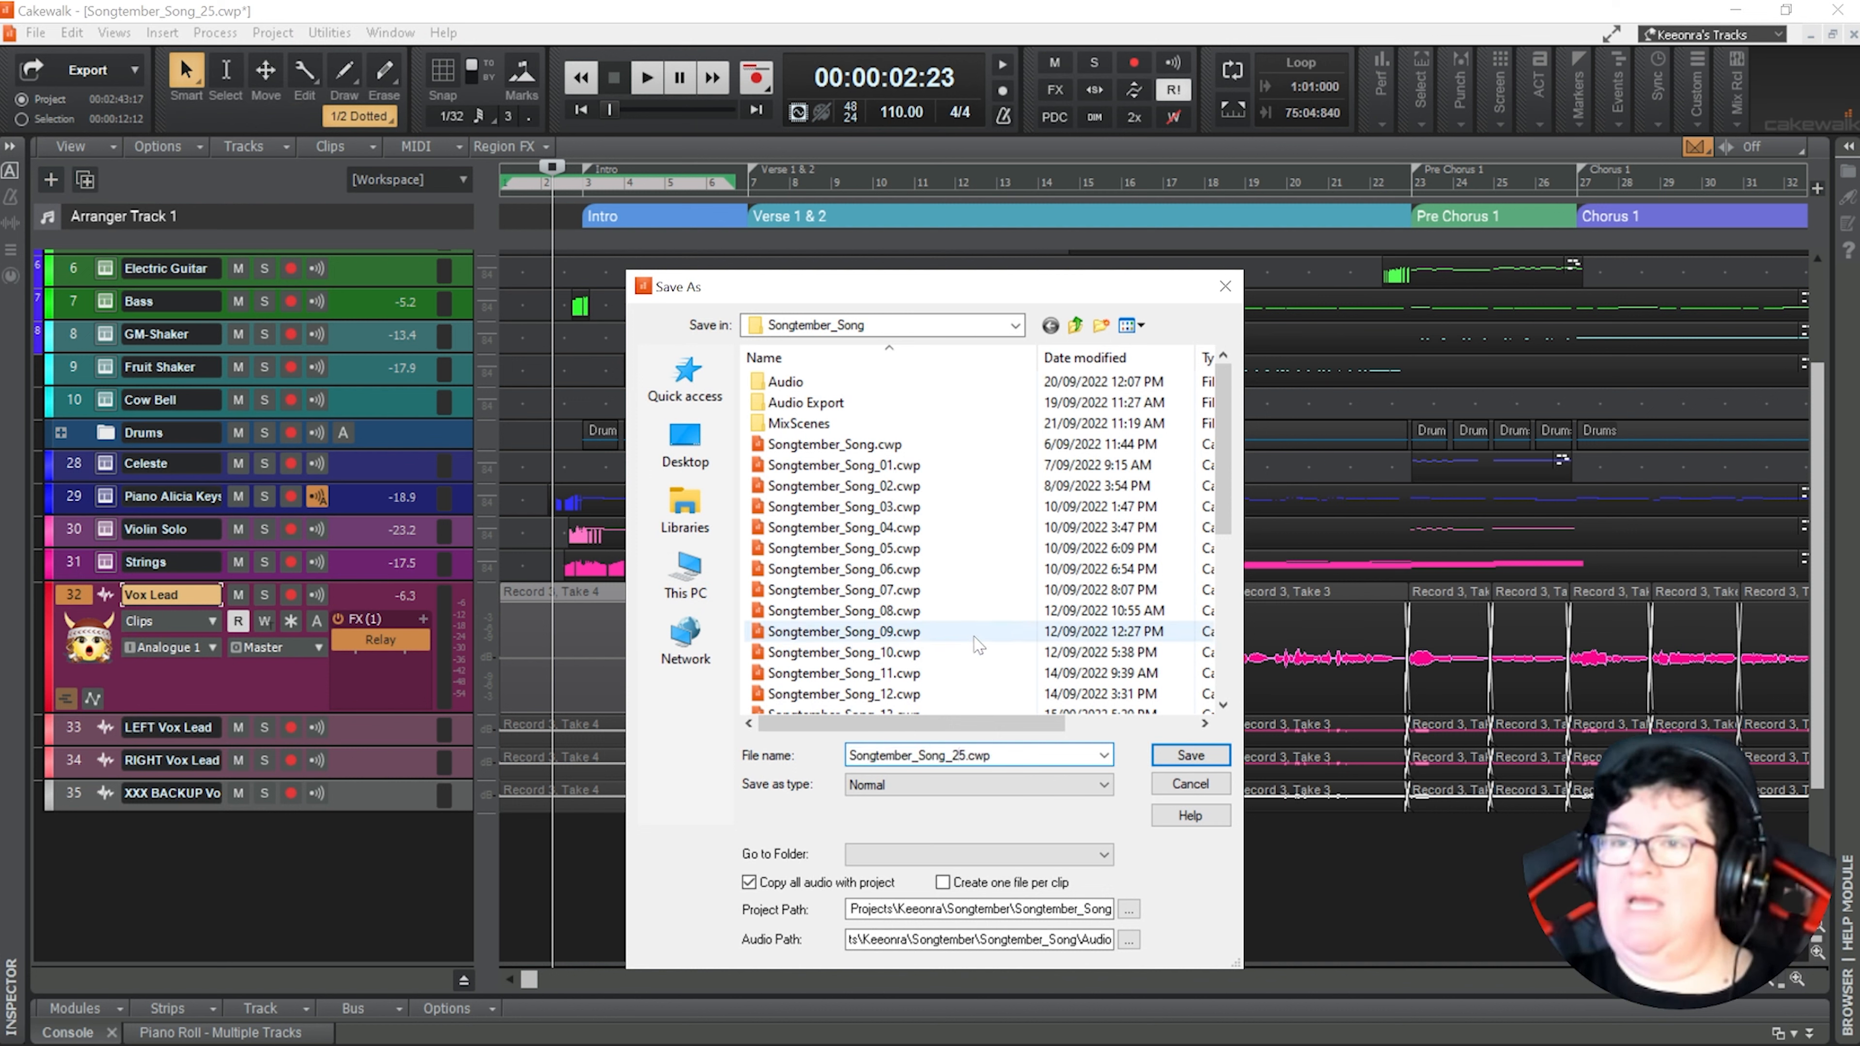
{"action": "key", "text": "Delete"}
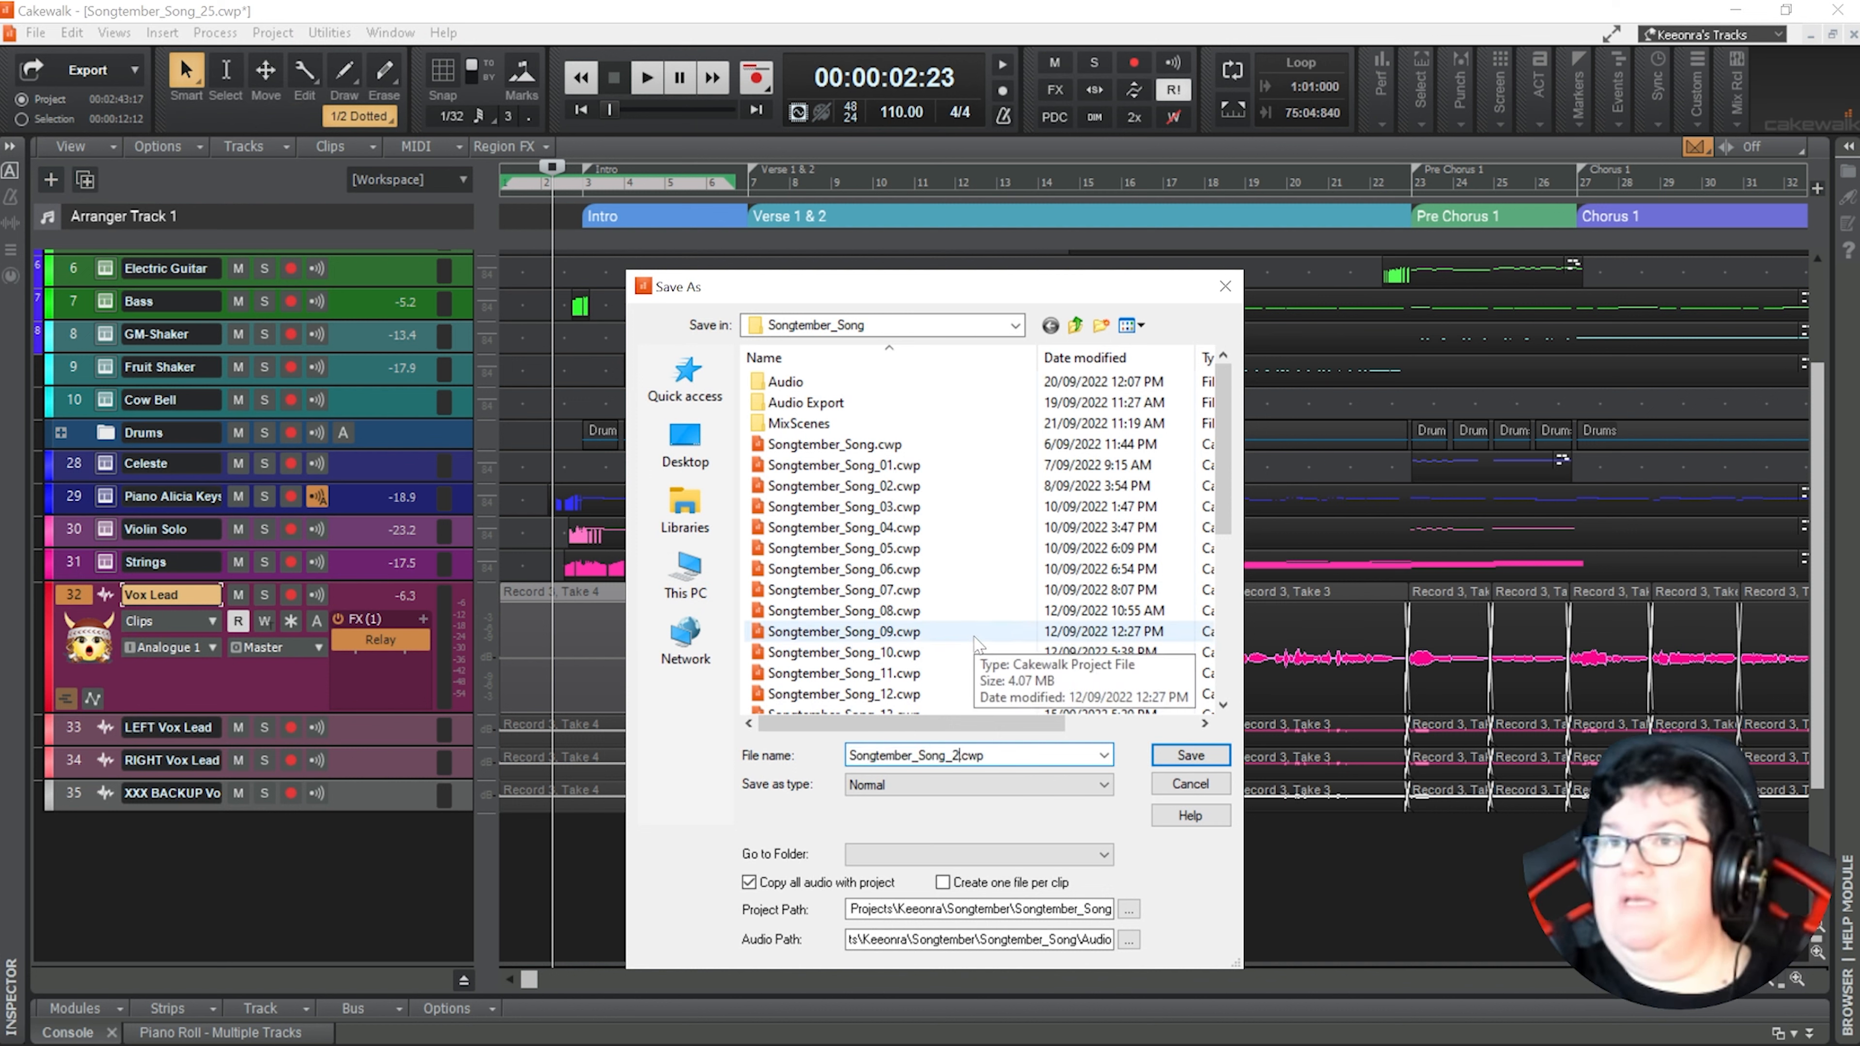
{"action": "type", "text": "26"}
{"action": "key", "text": "BackSpace"}
{"action": "key", "text": "BackSpace"}
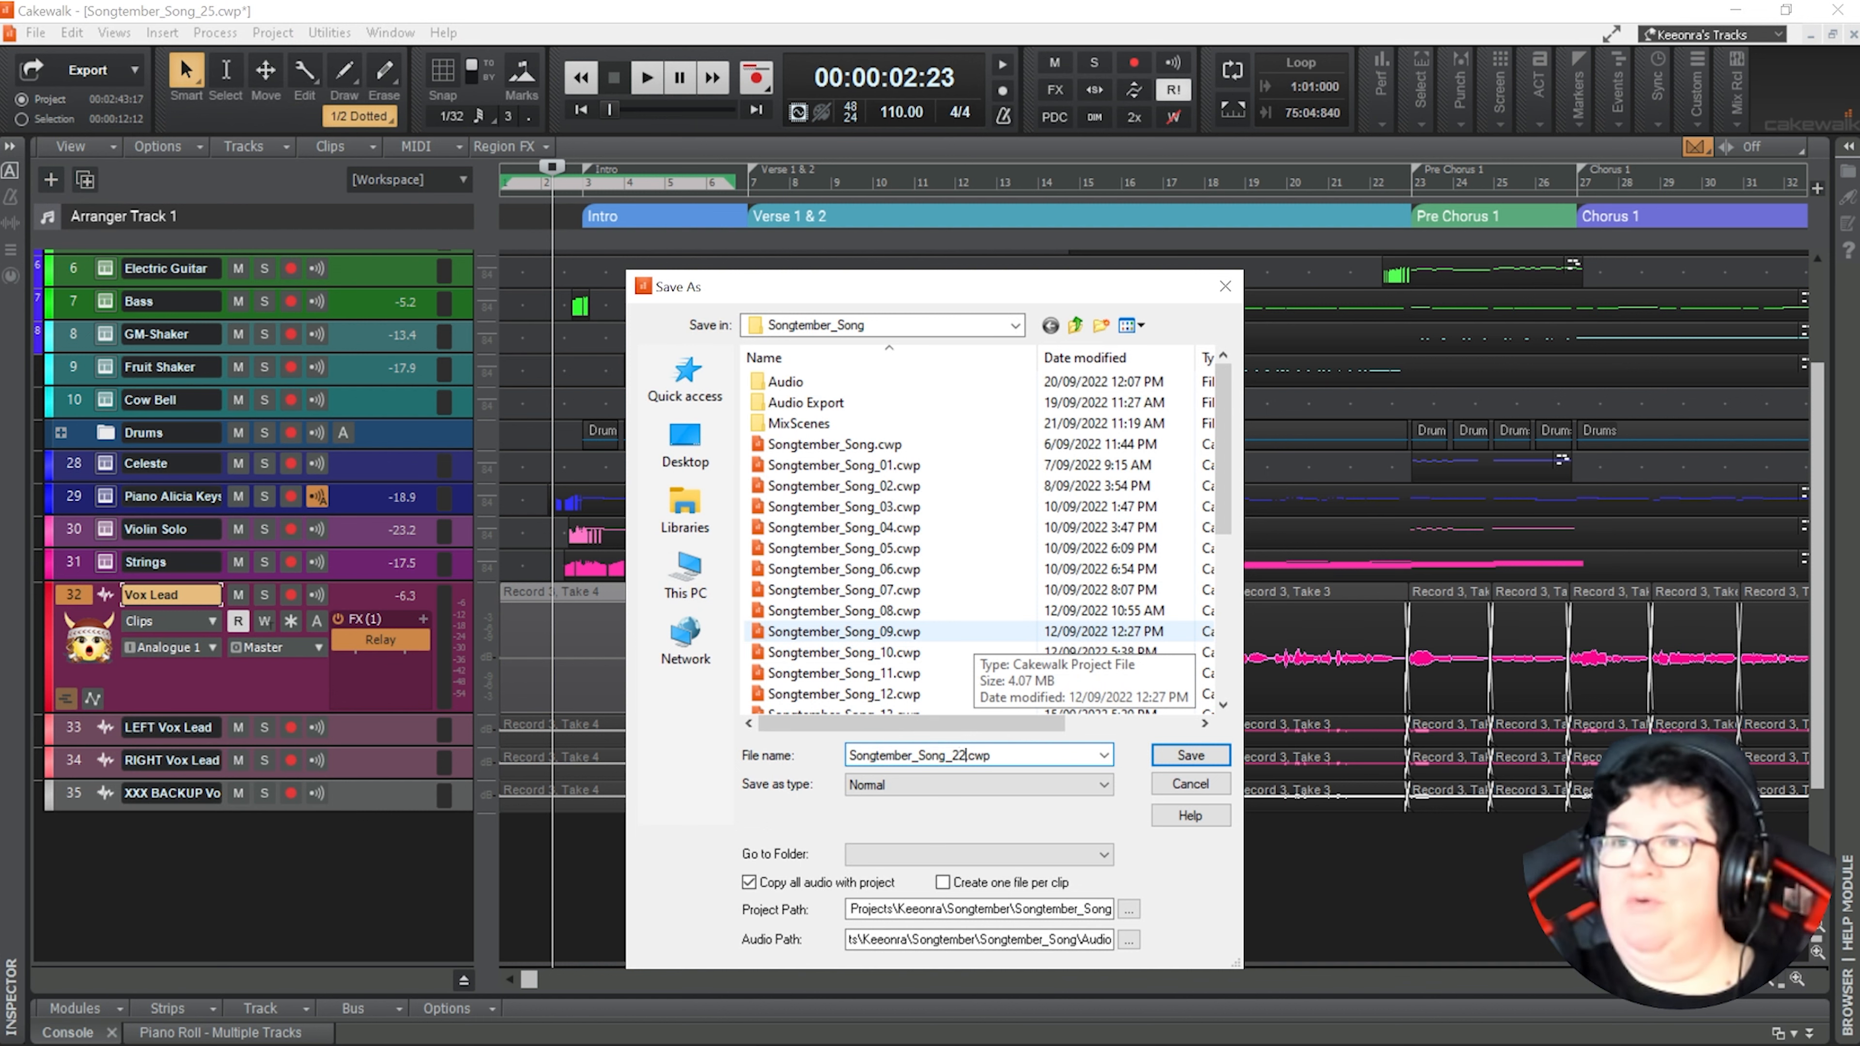
{"action": "type", "text": "6"}
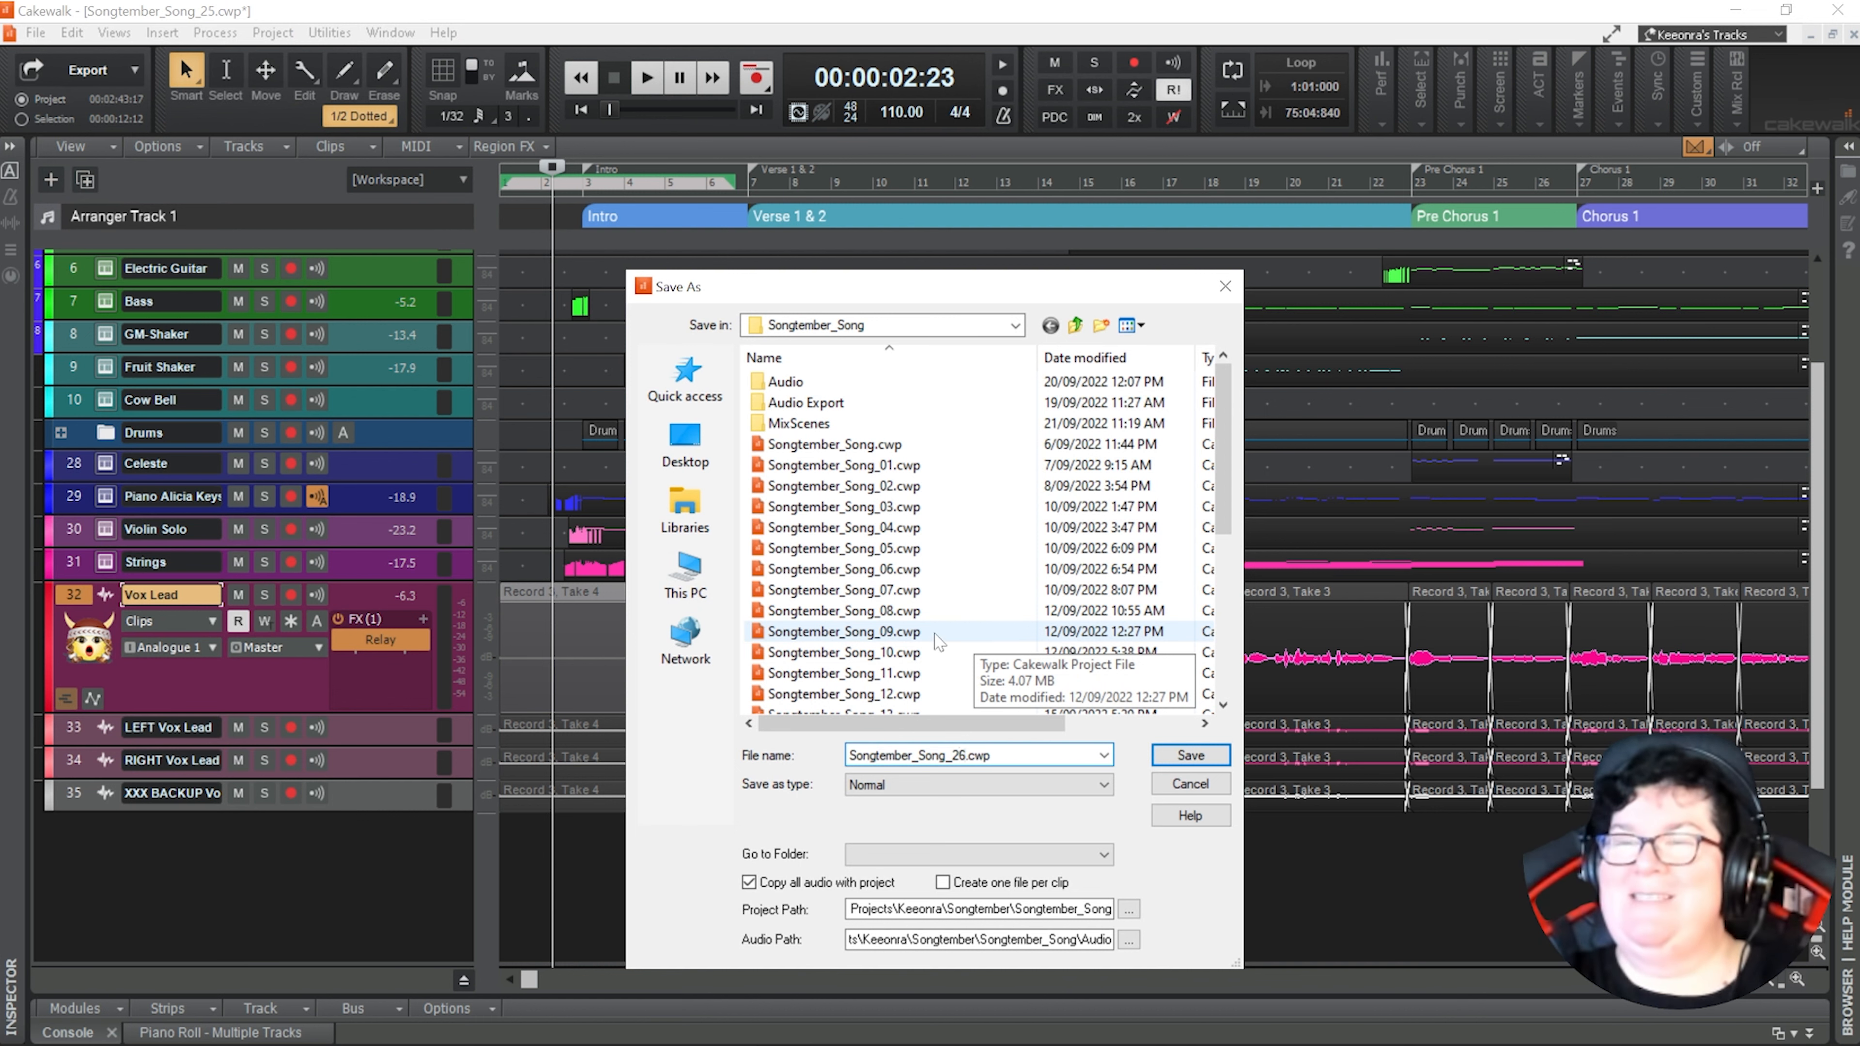
{"action": "left_click", "coordinate": [1184, 759]}
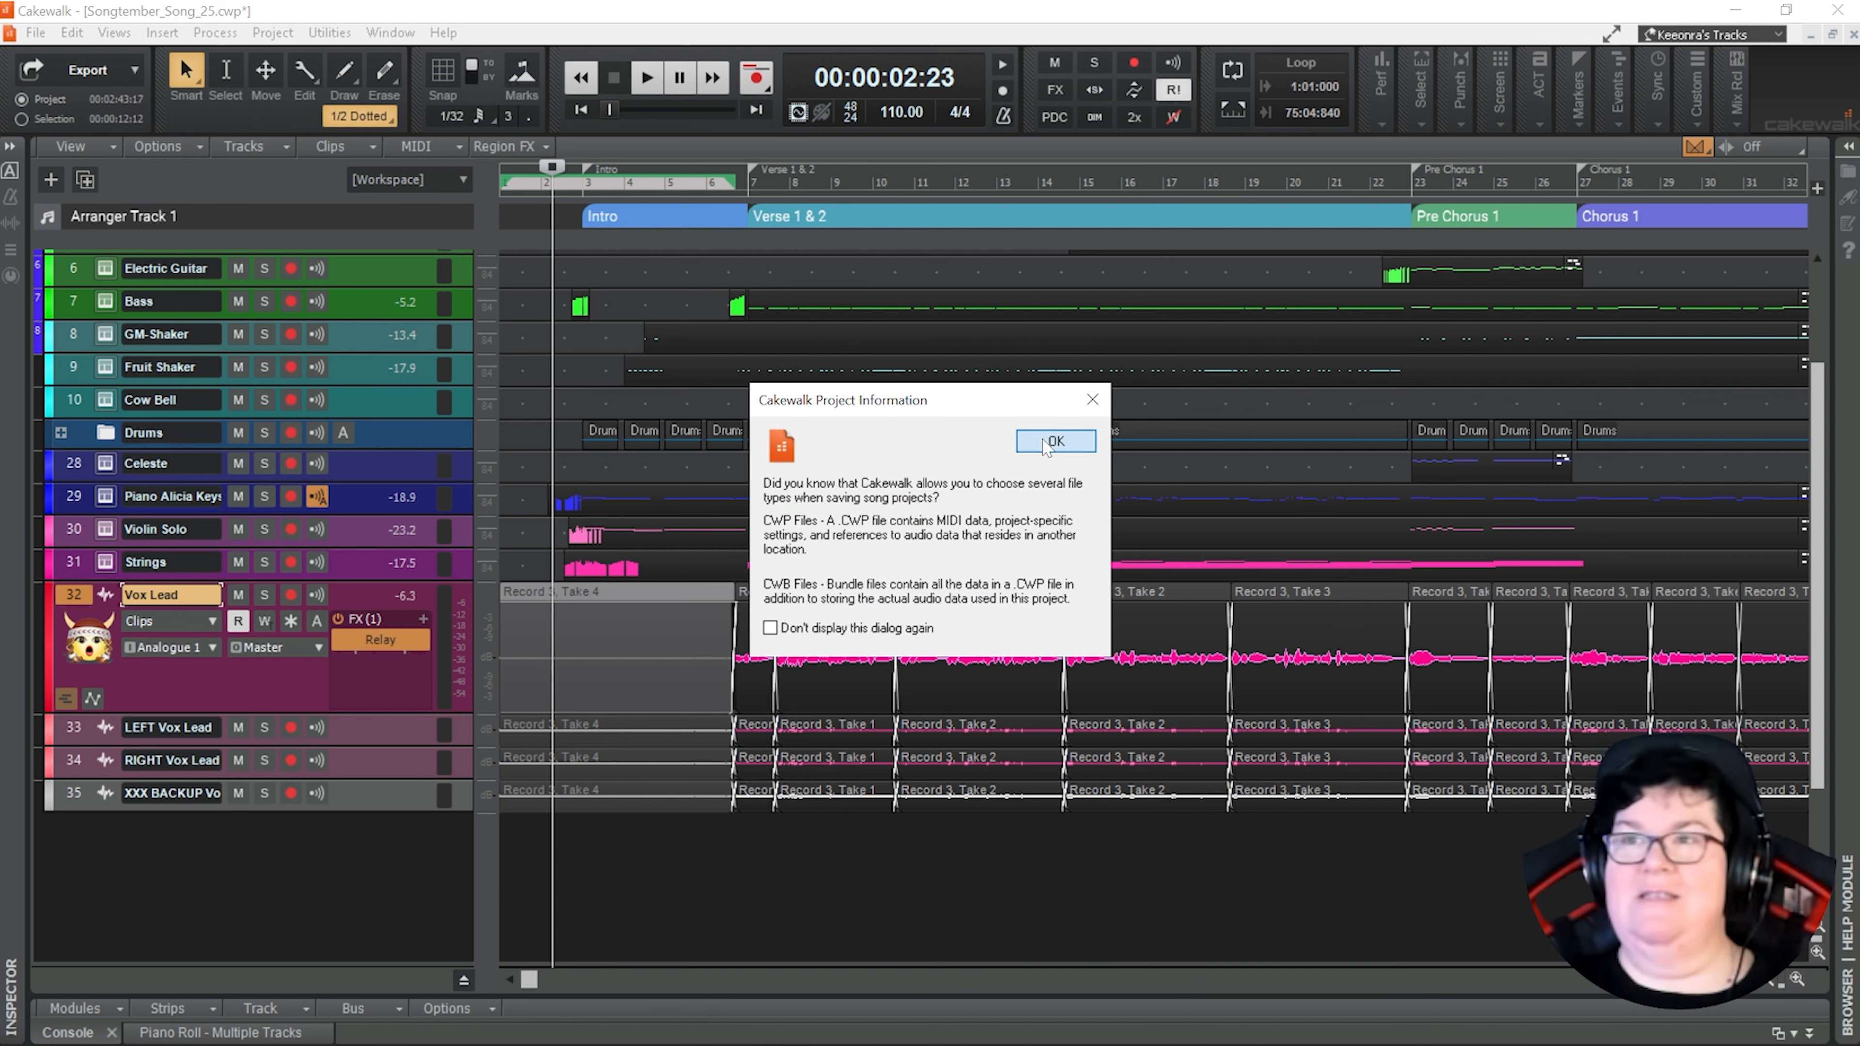
{"action": "left_click", "coordinate": [1056, 438]}
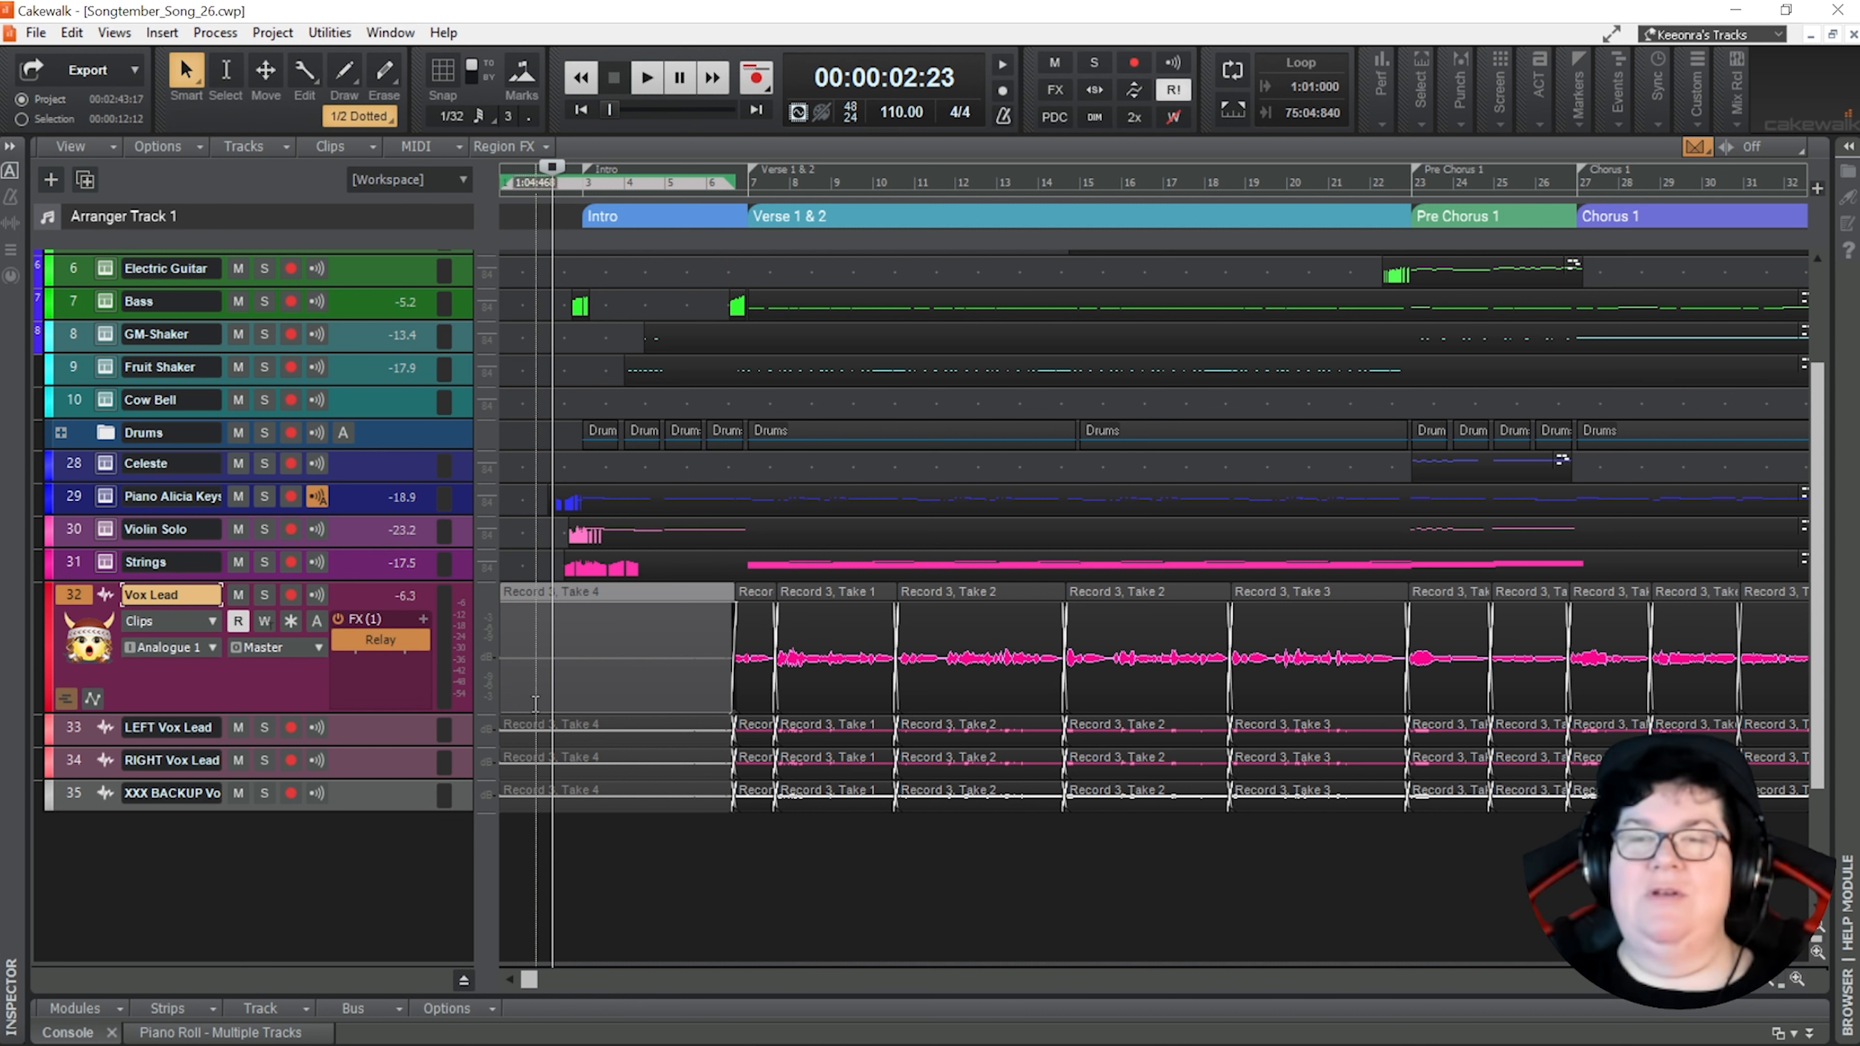
Show the Vox Lead take lanes and enlarge the view around the first phrases of Verse 1 & 2
{"action": "scroll", "coordinate": [540, 688], "scroll_direction": "down", "scroll_amount": 2}
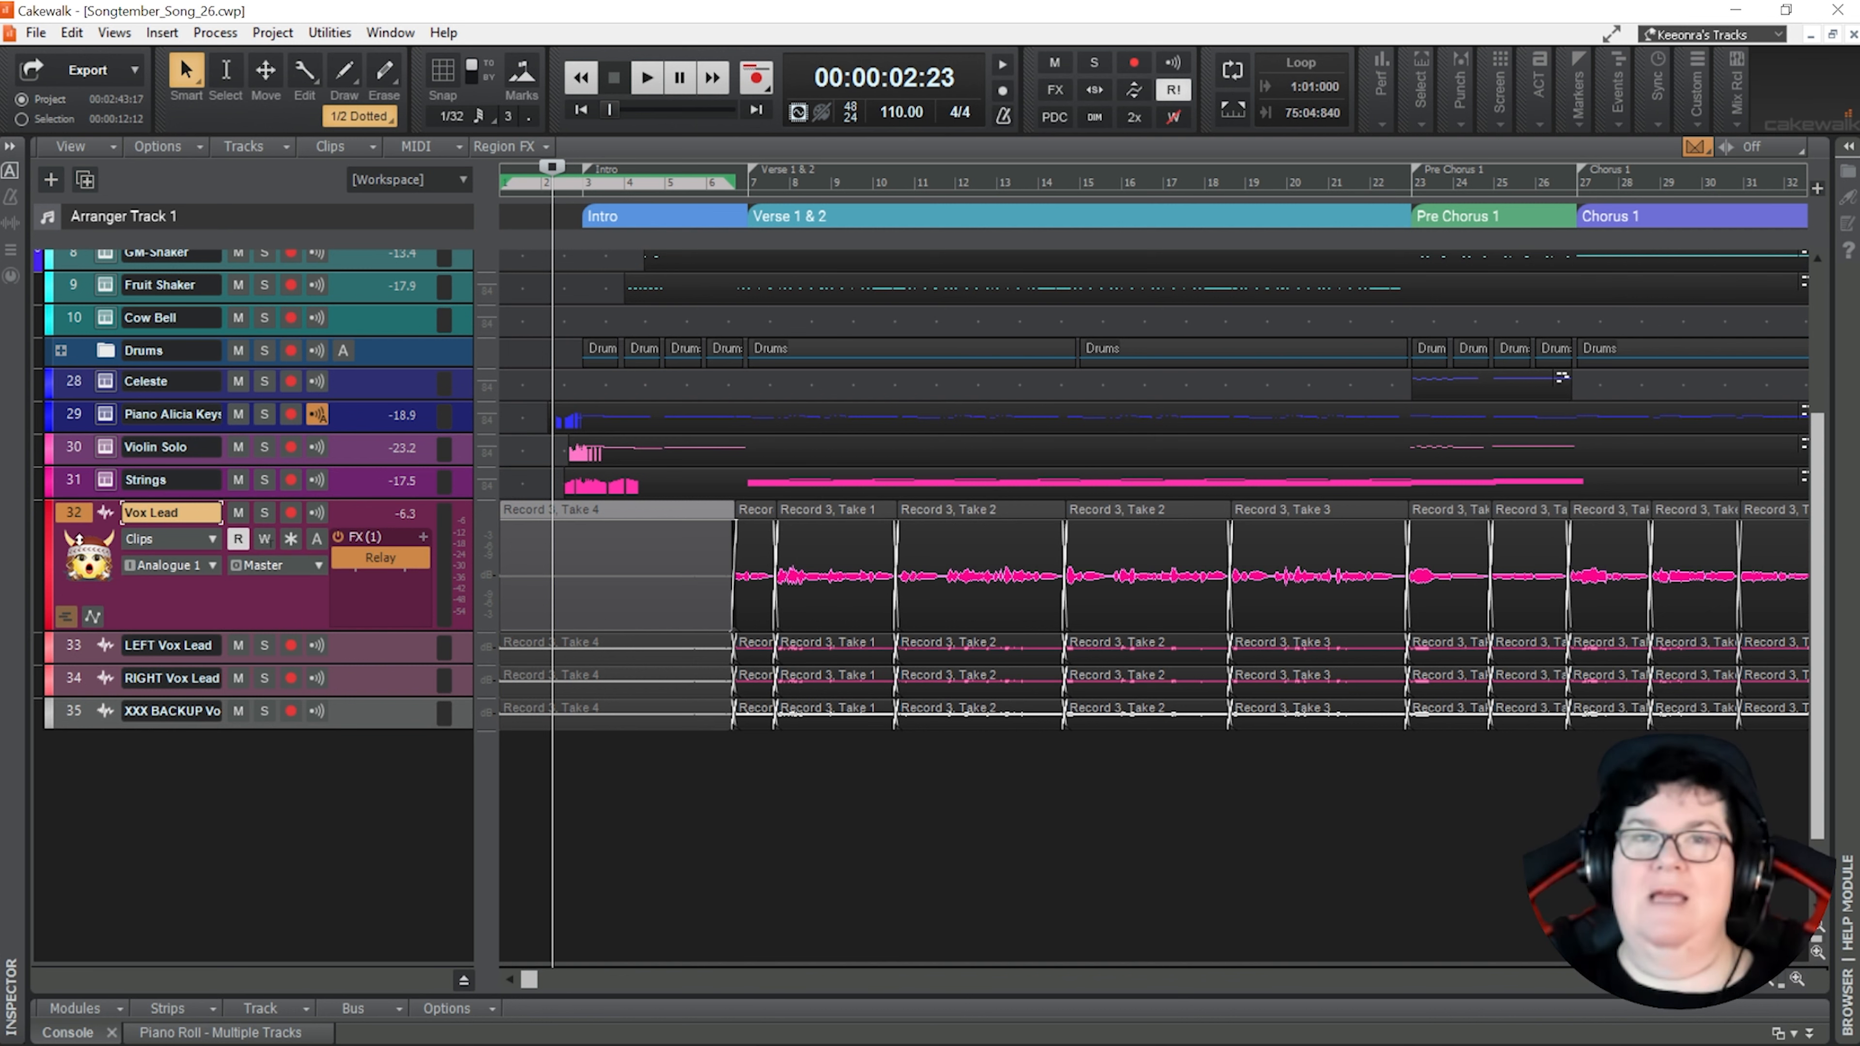
{"action": "left_click", "coordinate": [65, 617]}
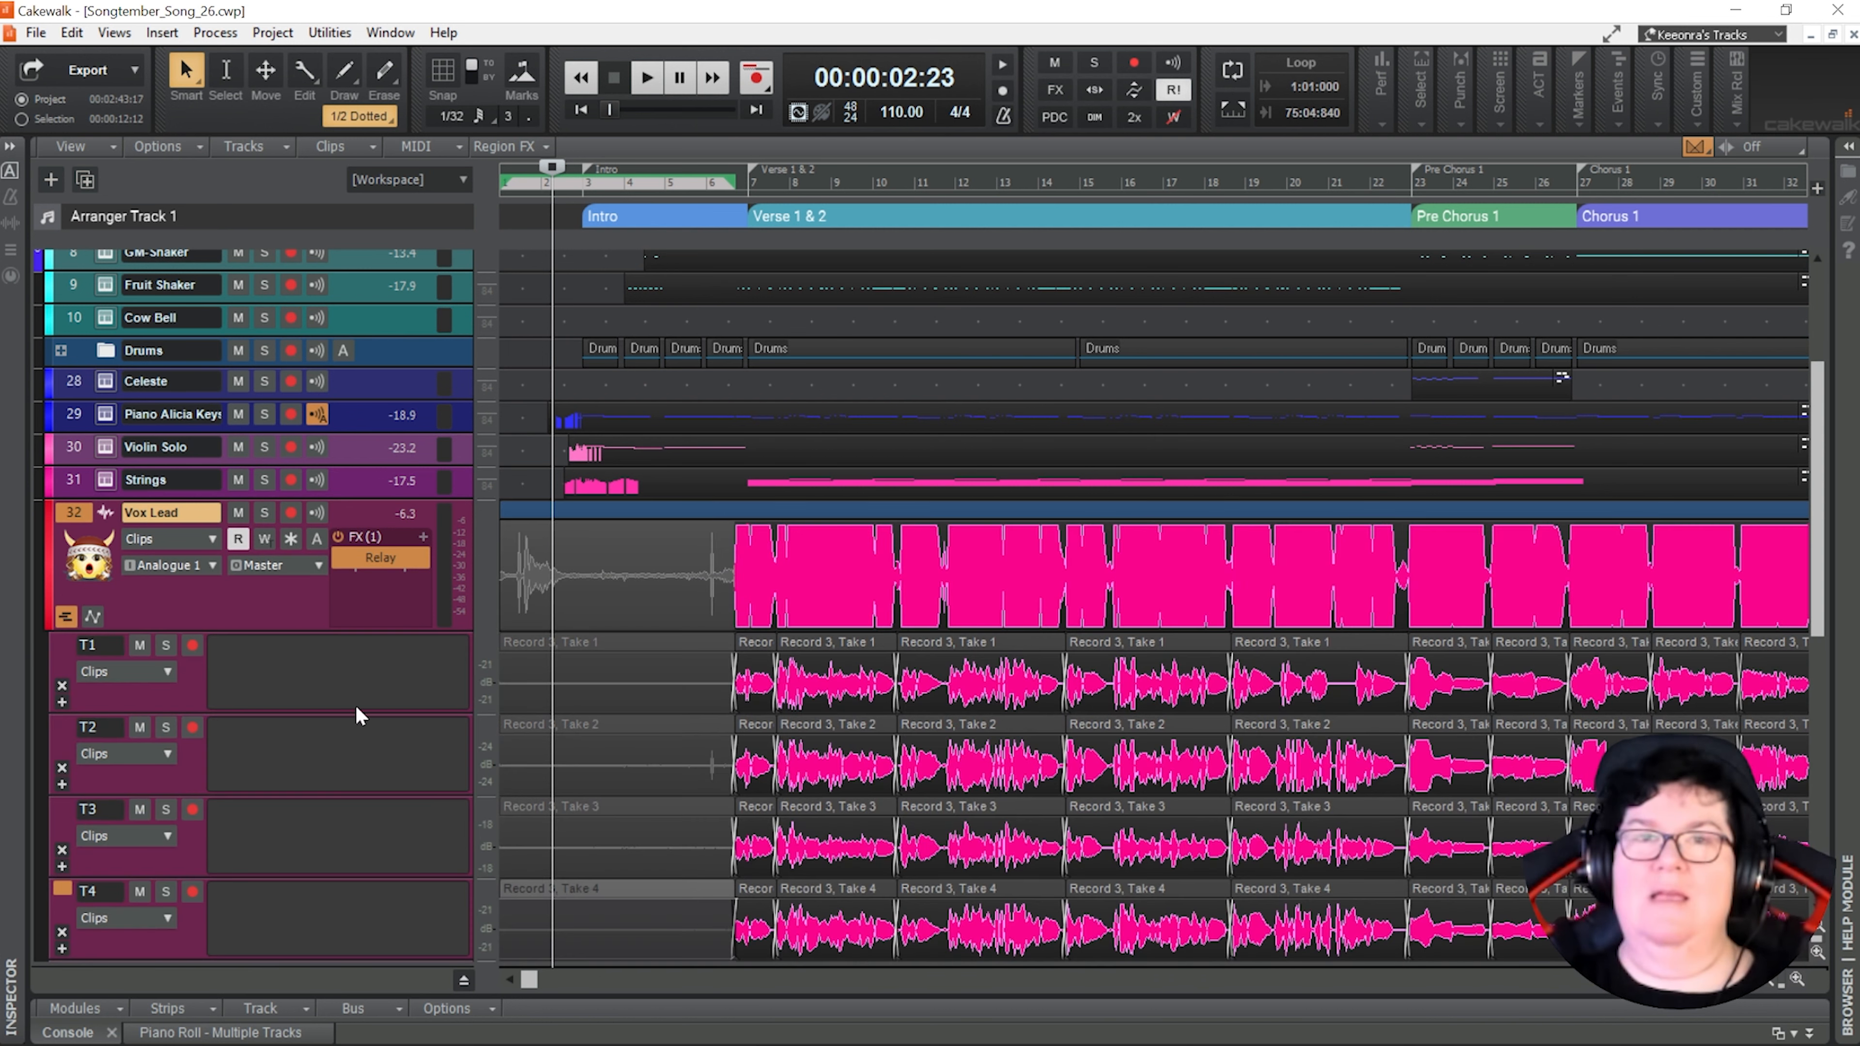
{"action": "scroll", "coordinate": [710, 805], "scroll_direction": "down", "scroll_amount": 5}
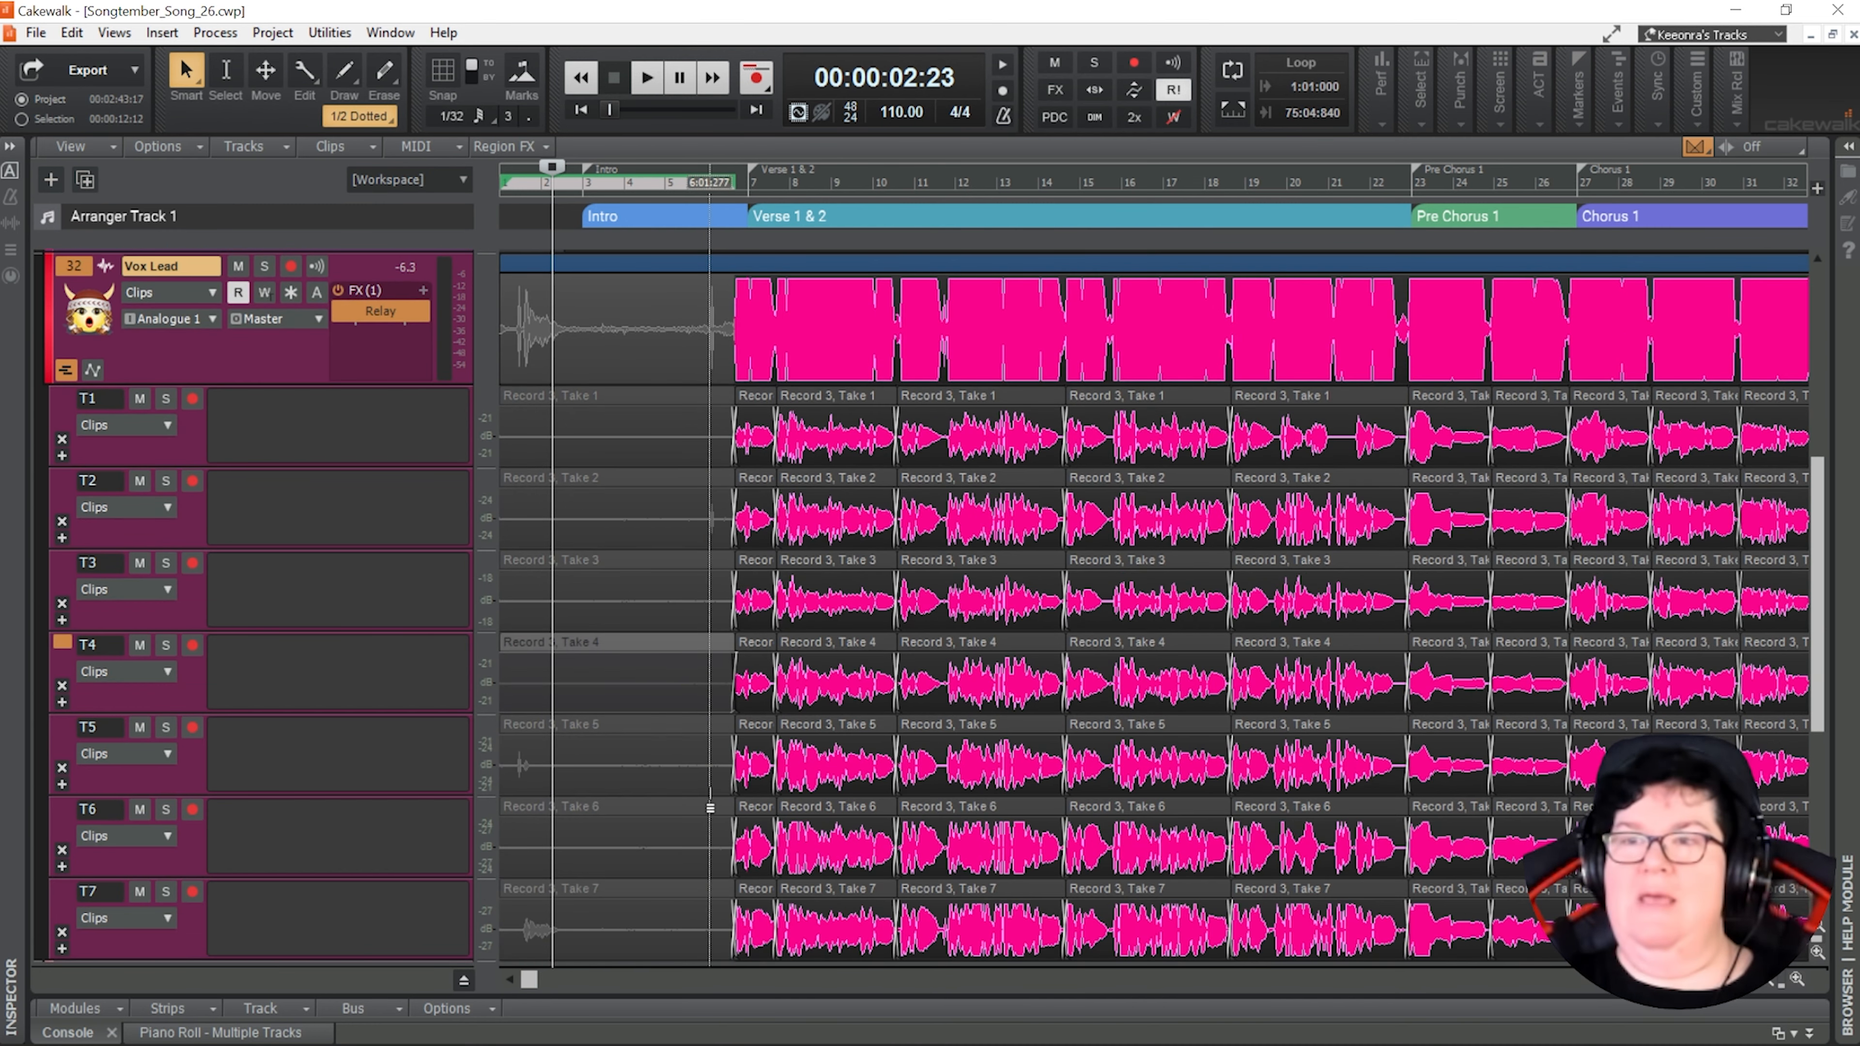
{"action": "left_click_drag", "start_coordinate": [709, 807], "coordinate": [662, 558]}
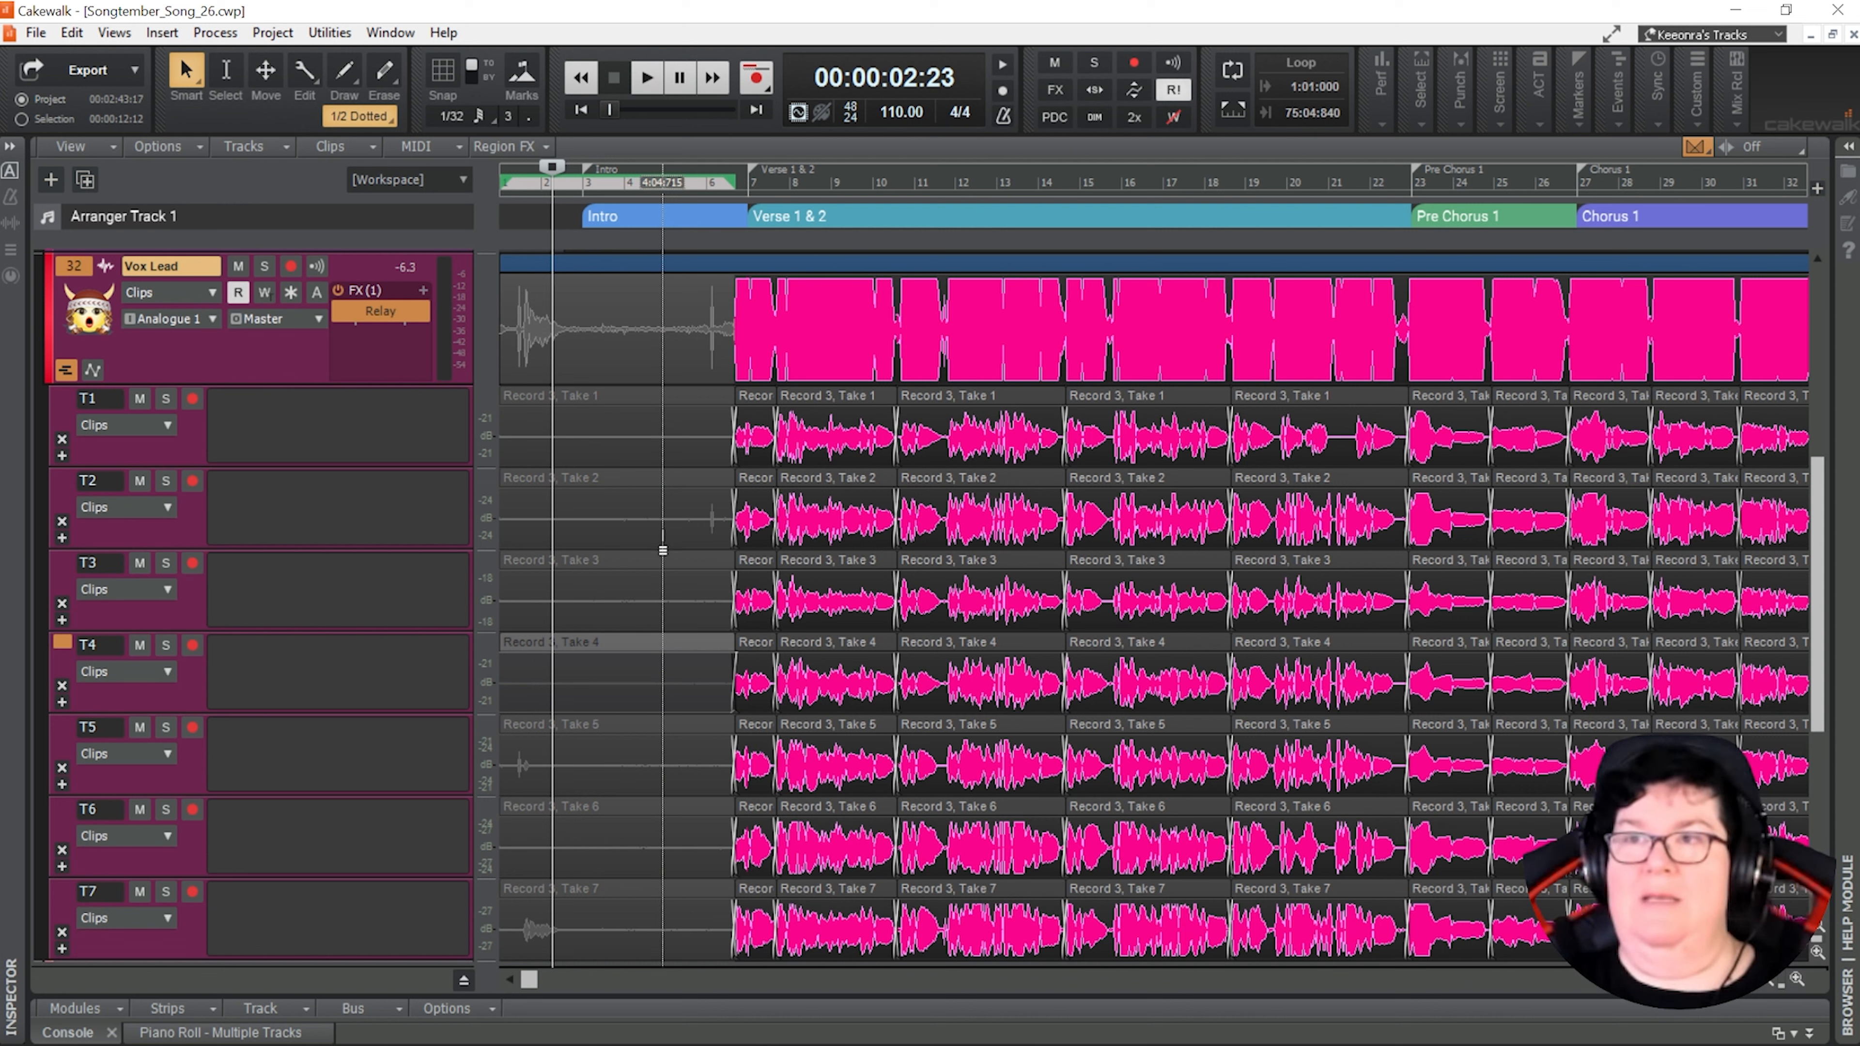
{"action": "left_click_drag", "start_coordinate": [662, 551], "coordinate": [740, 403]}
{"action": "scroll", "coordinate": [644, 578], "scroll_direction": "up", "scroll_amount": 3, "text": "ctrl"}
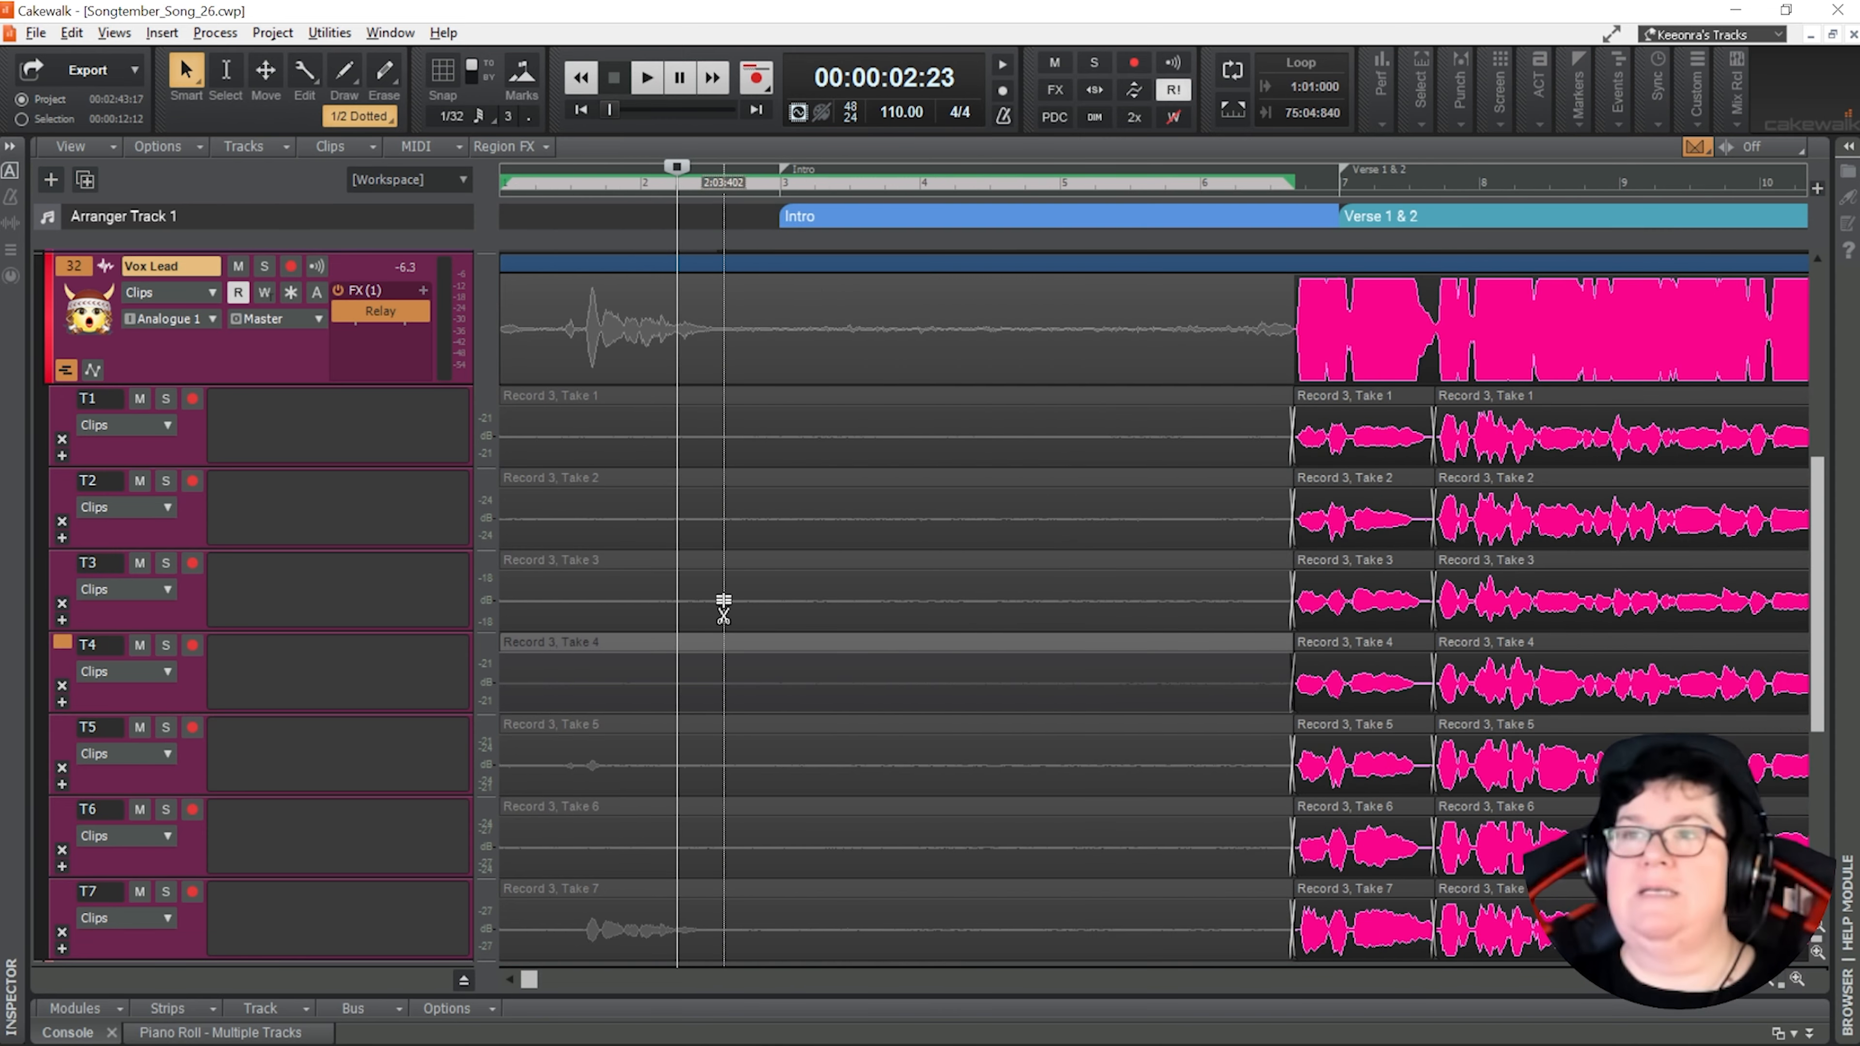
{"action": "scroll", "coordinate": [721, 623], "scroll_direction": "up", "scroll_amount": 1, "text": "ctrl"}
{"action": "left_click_drag", "start_coordinate": [529, 980], "coordinate": [610, 985]}
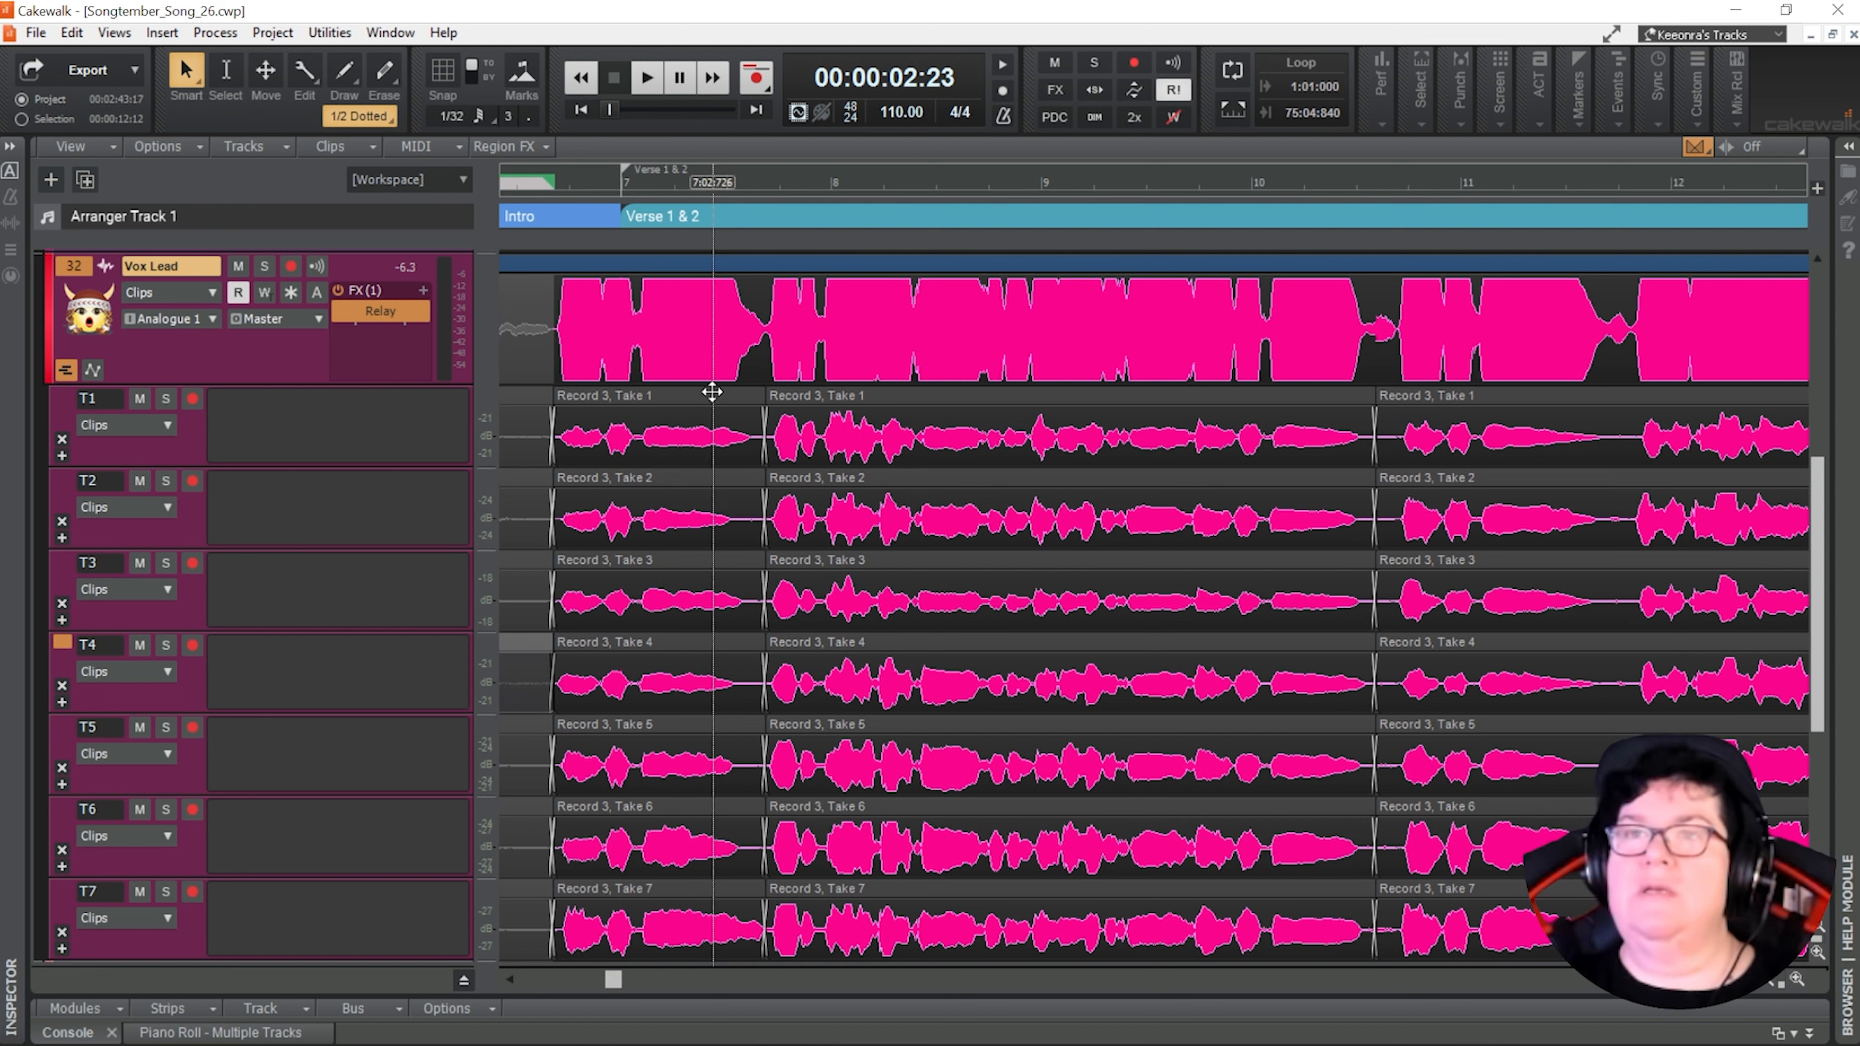
Play the first sung phrase of Take 1 in a loop, and stop with looping switched off
{"action": "left_click", "coordinate": [656, 396]}
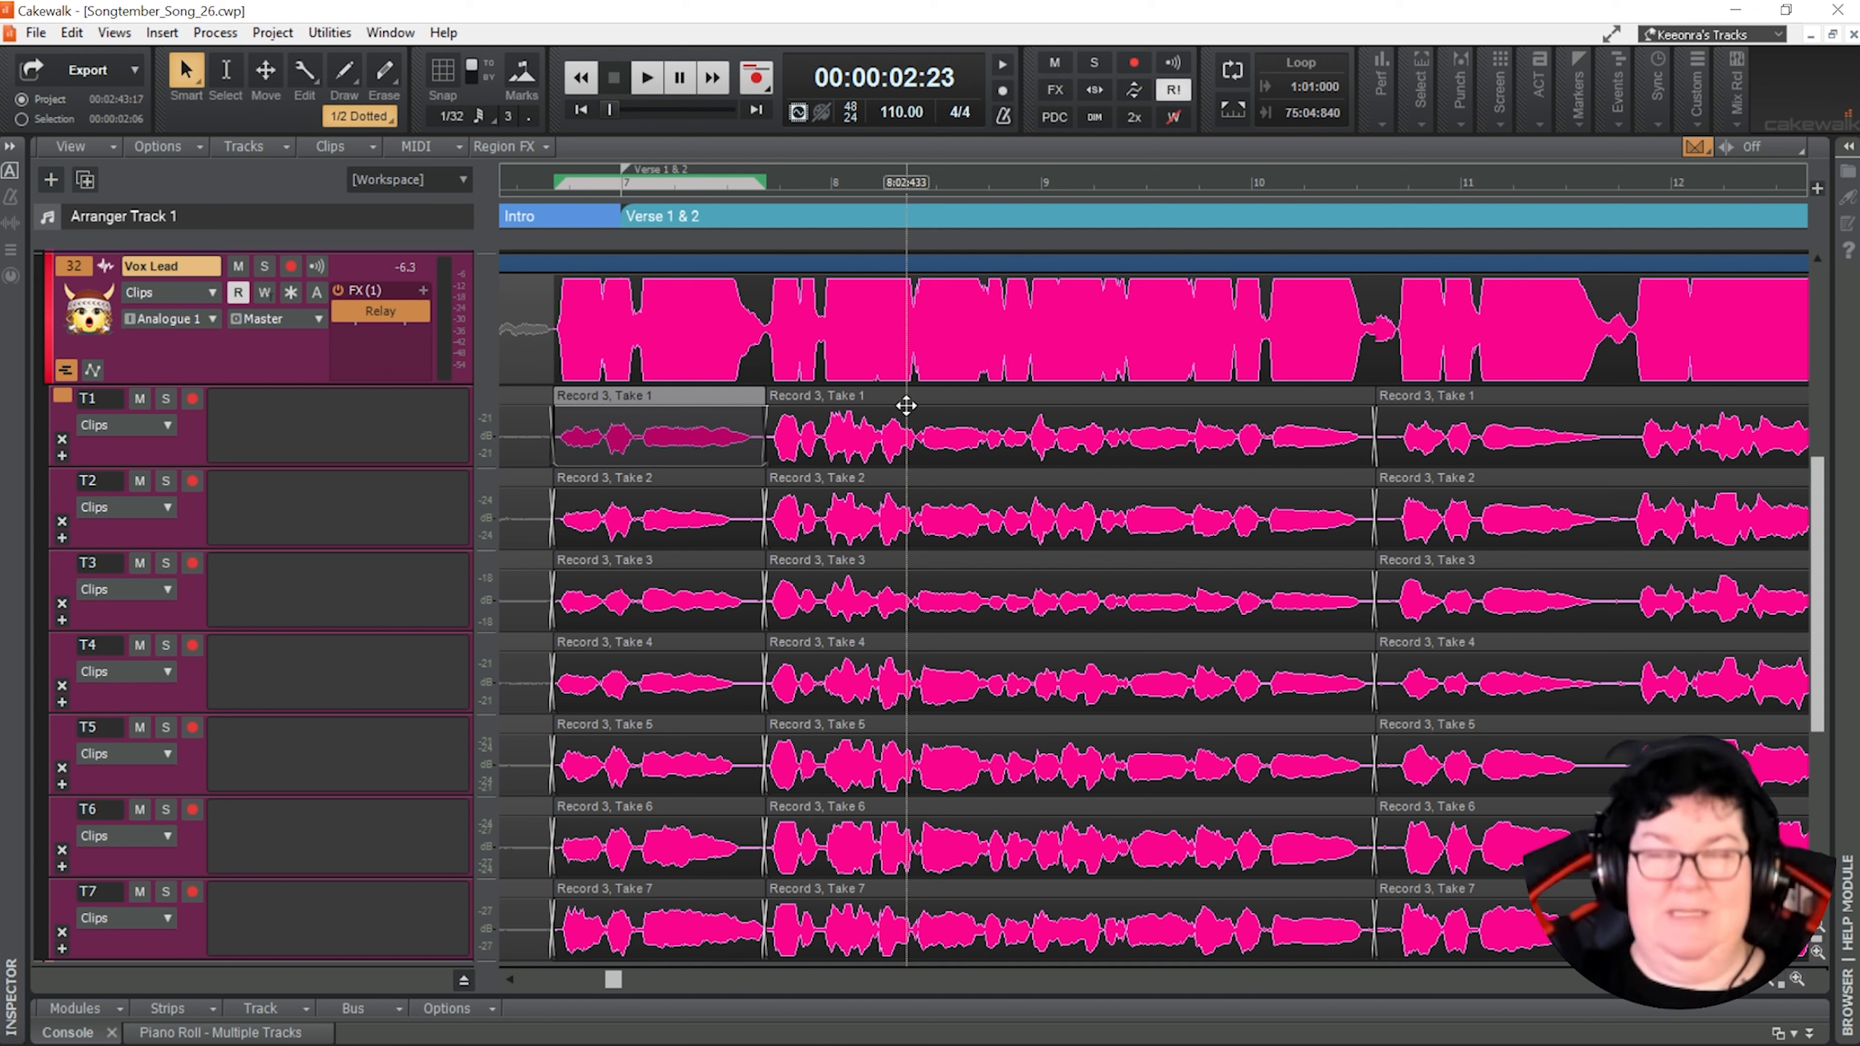
{"action": "key", "text": "ctrl+shift+l"}
{"action": "key", "text": "space"}
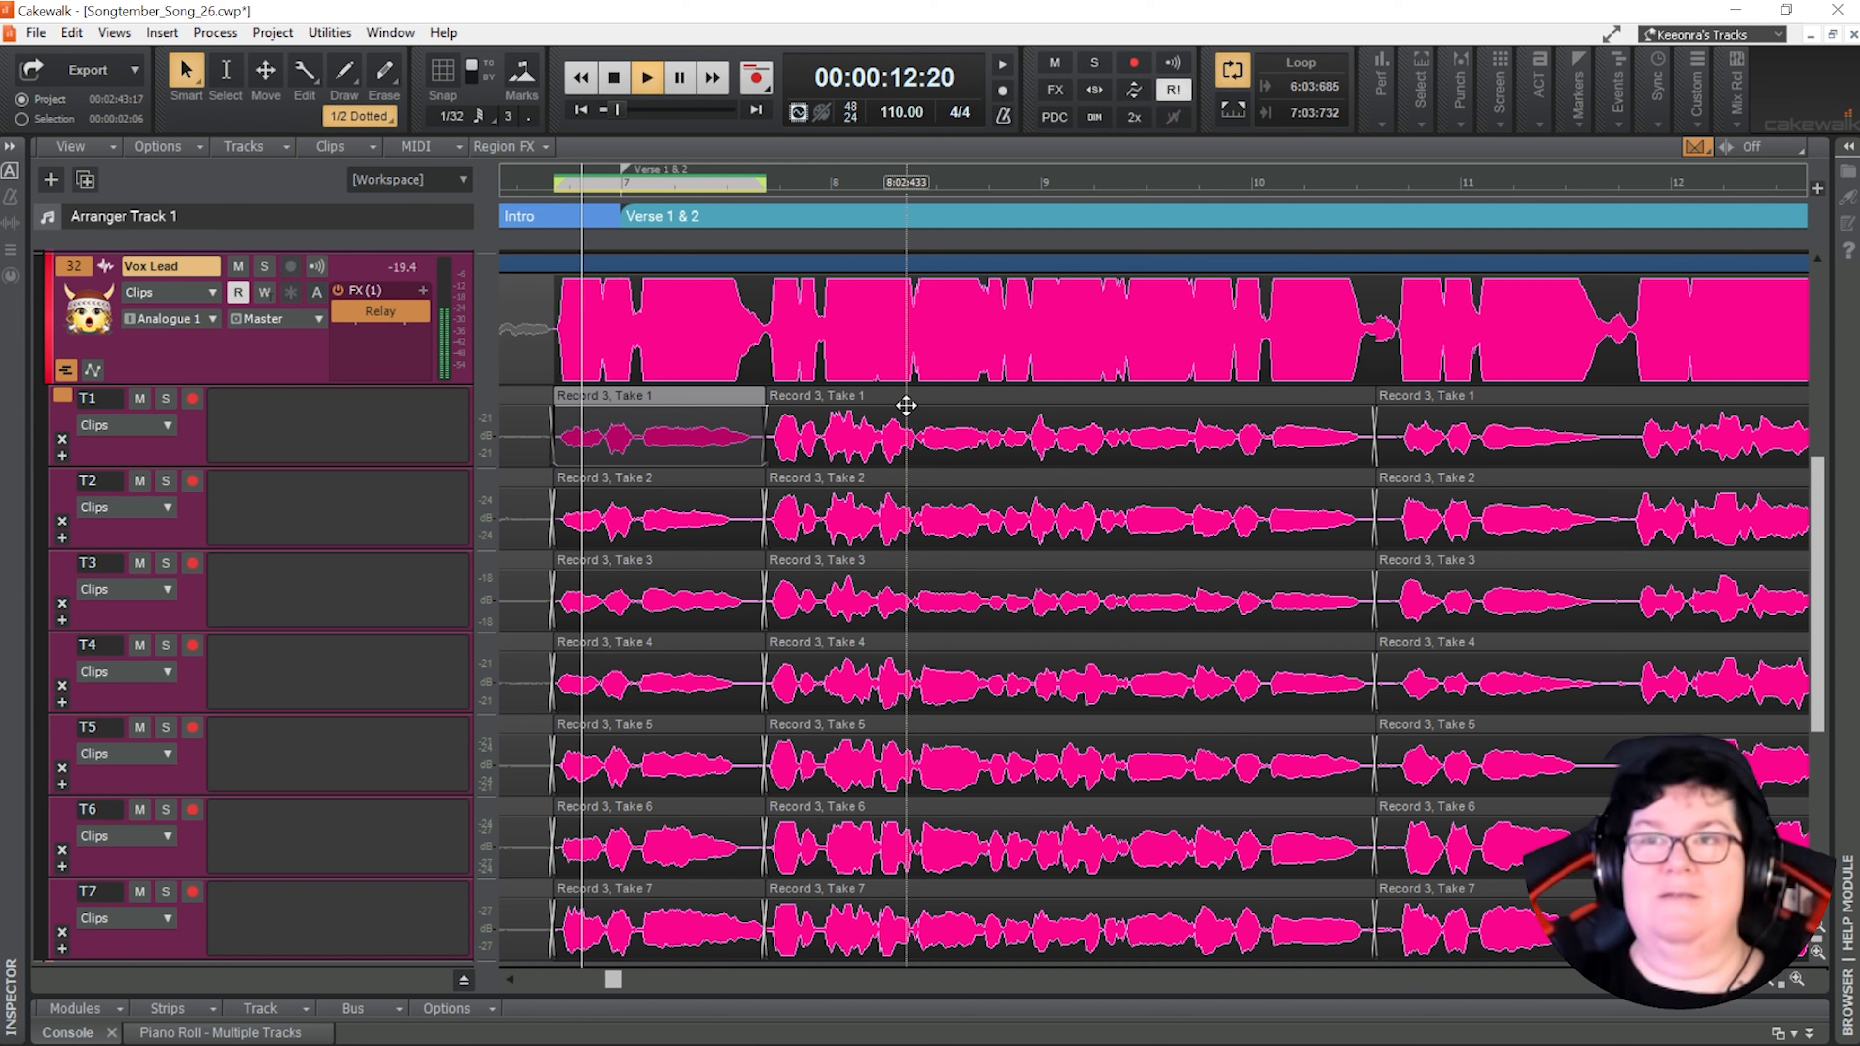
{"action": "key", "text": "l"}
{"action": "key", "text": "space"}
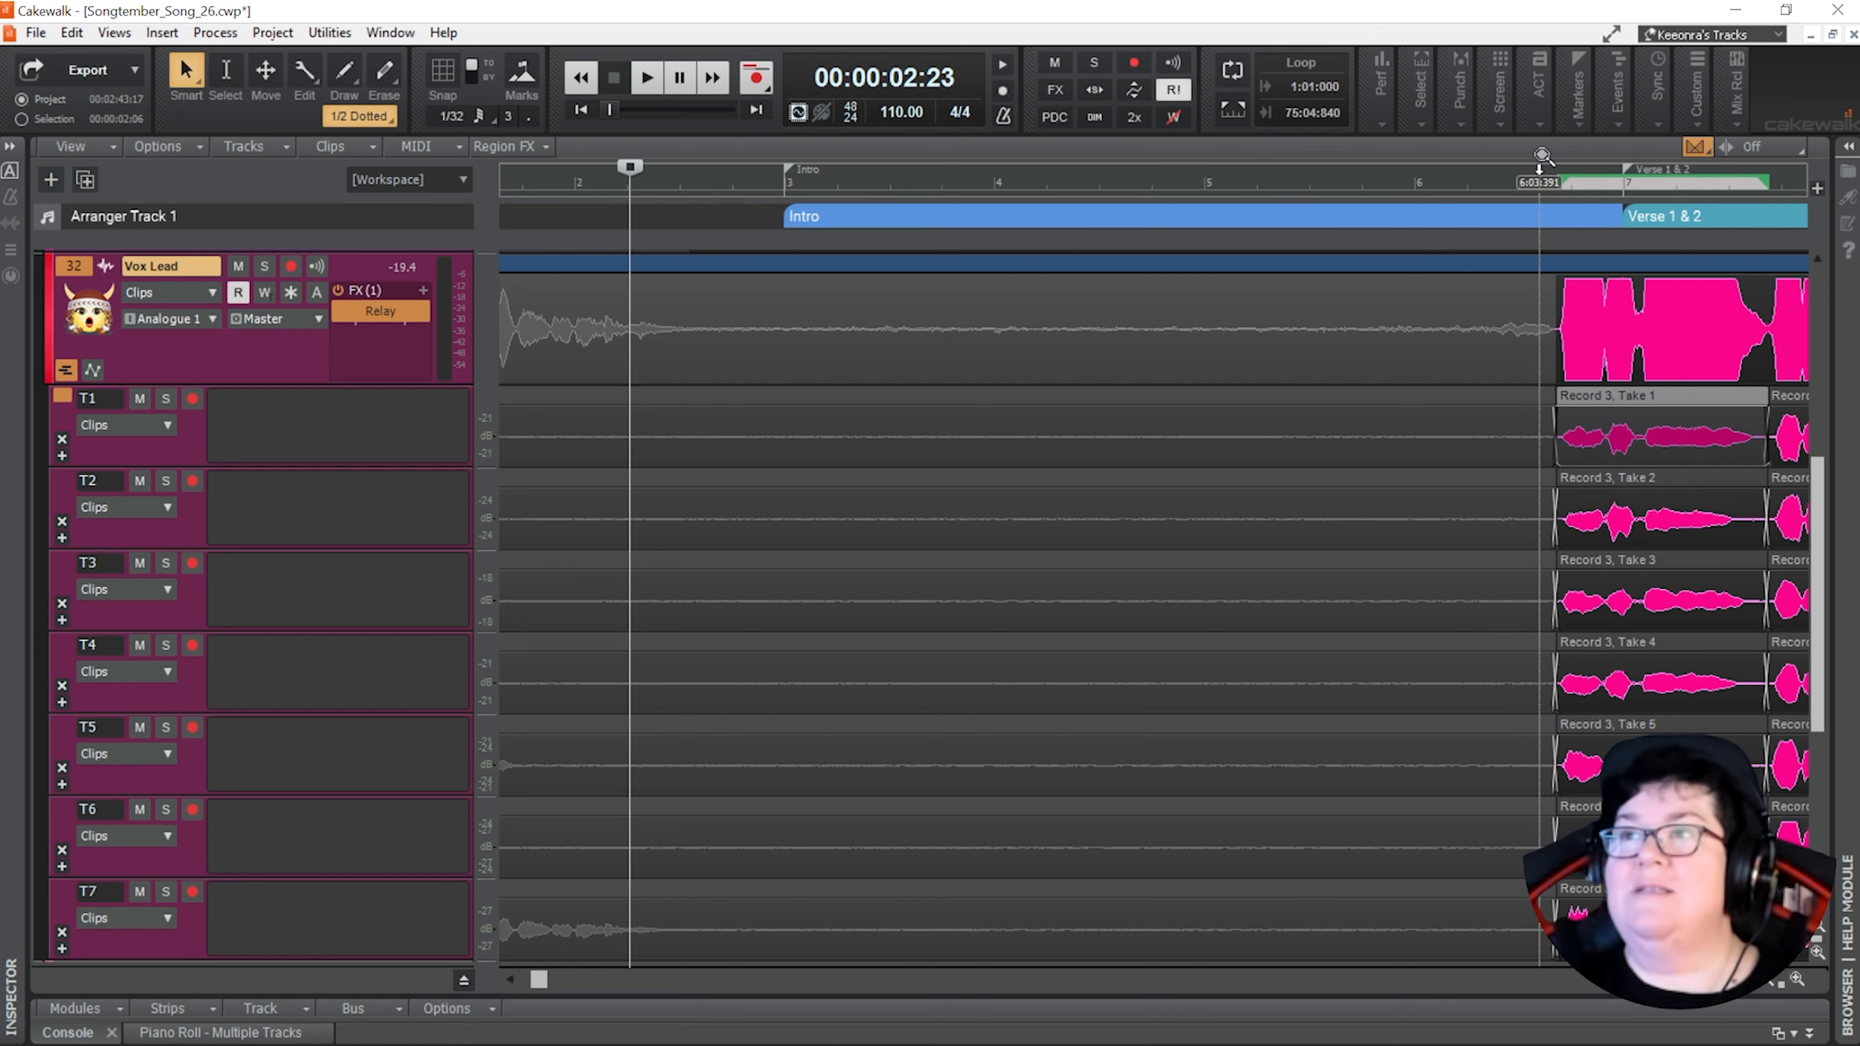
Audition the first sung phrase of Vox Lead in a loop, going through the takes from Take 1 to Take 7
{"action": "left_click", "coordinate": [1547, 181]}
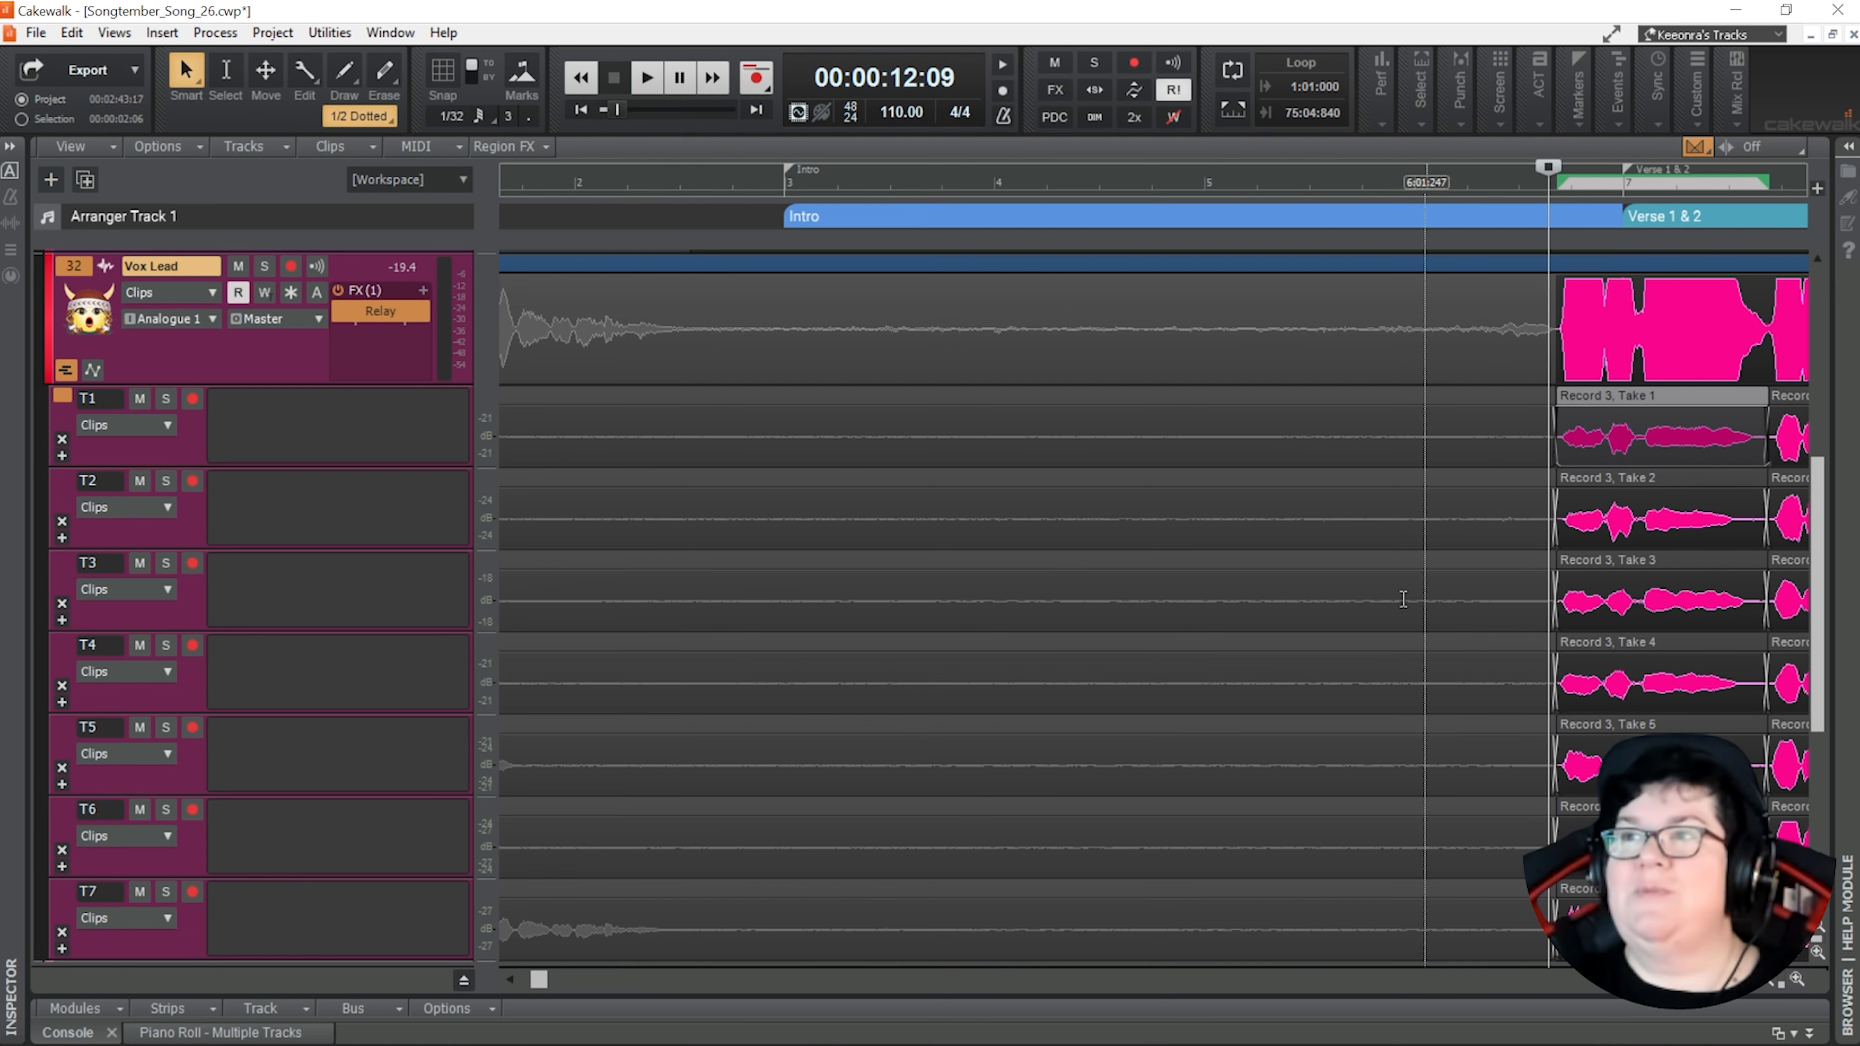
{"action": "left_click_drag", "start_coordinate": [539, 979], "coordinate": [616, 986]}
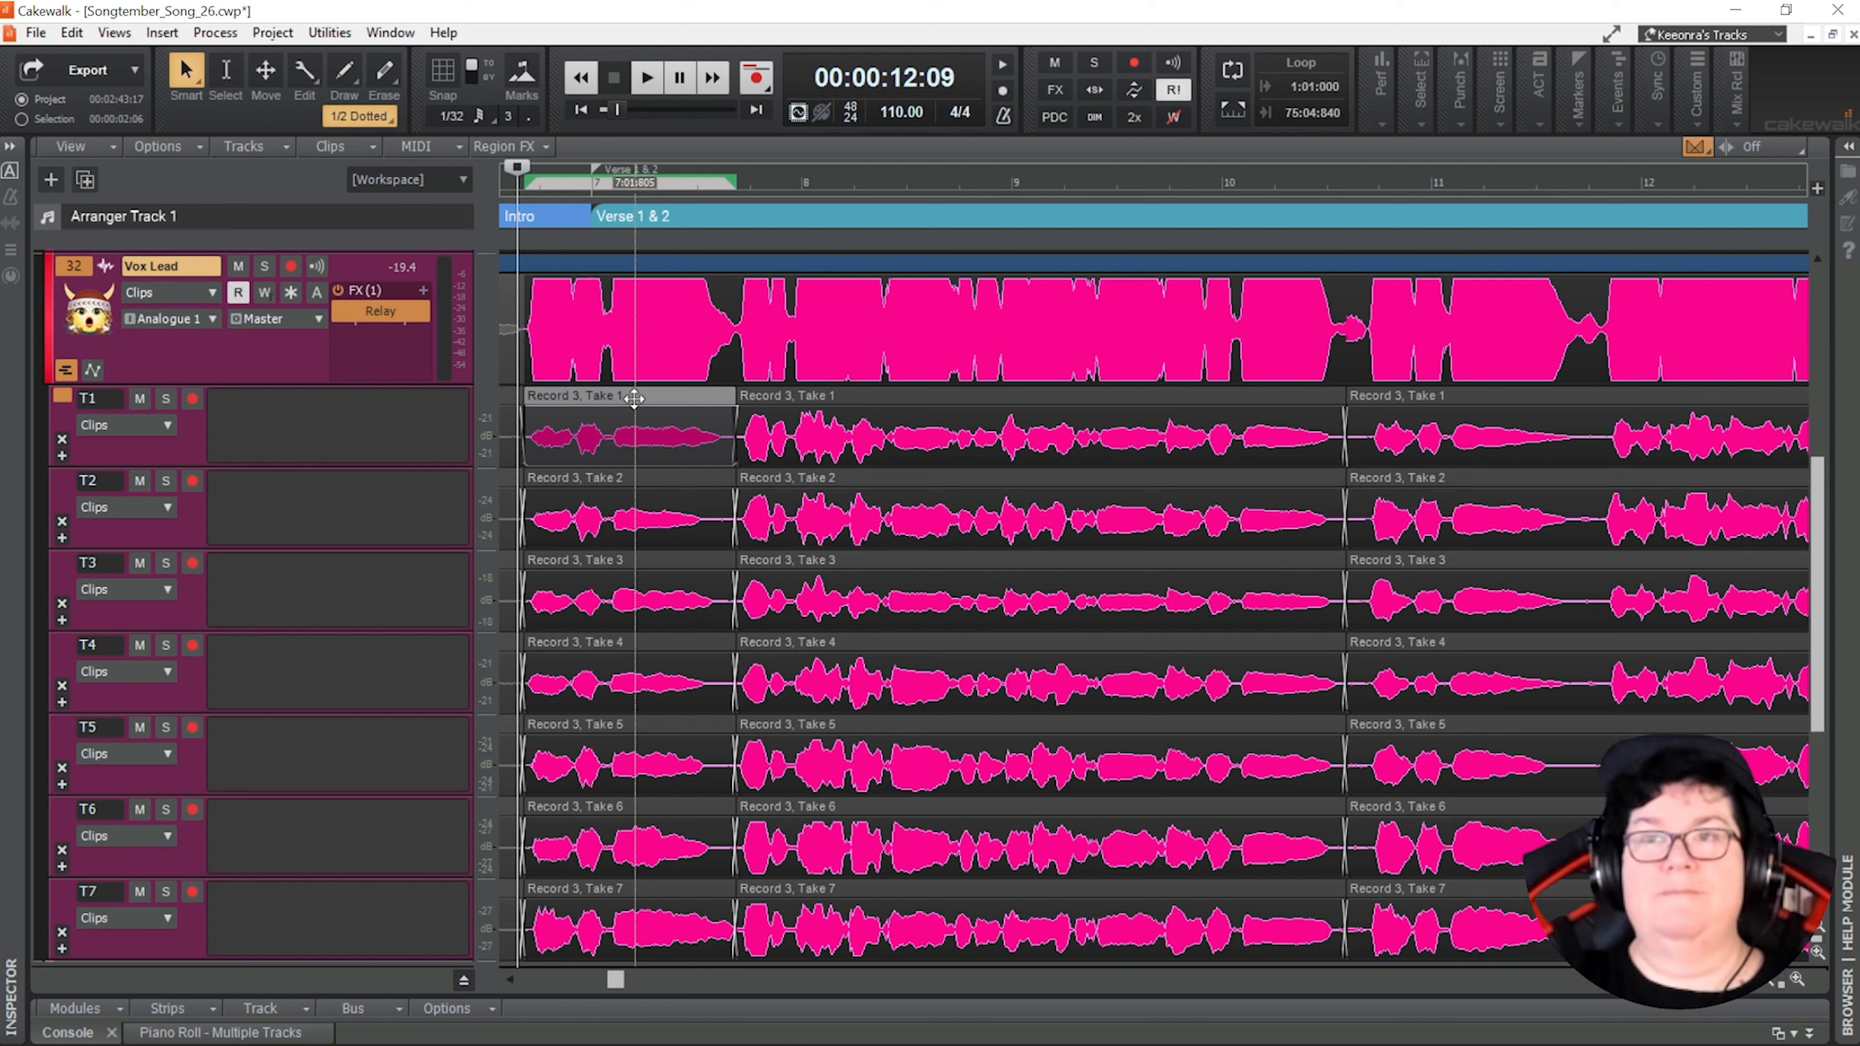
{"action": "key", "text": "shift+space"}
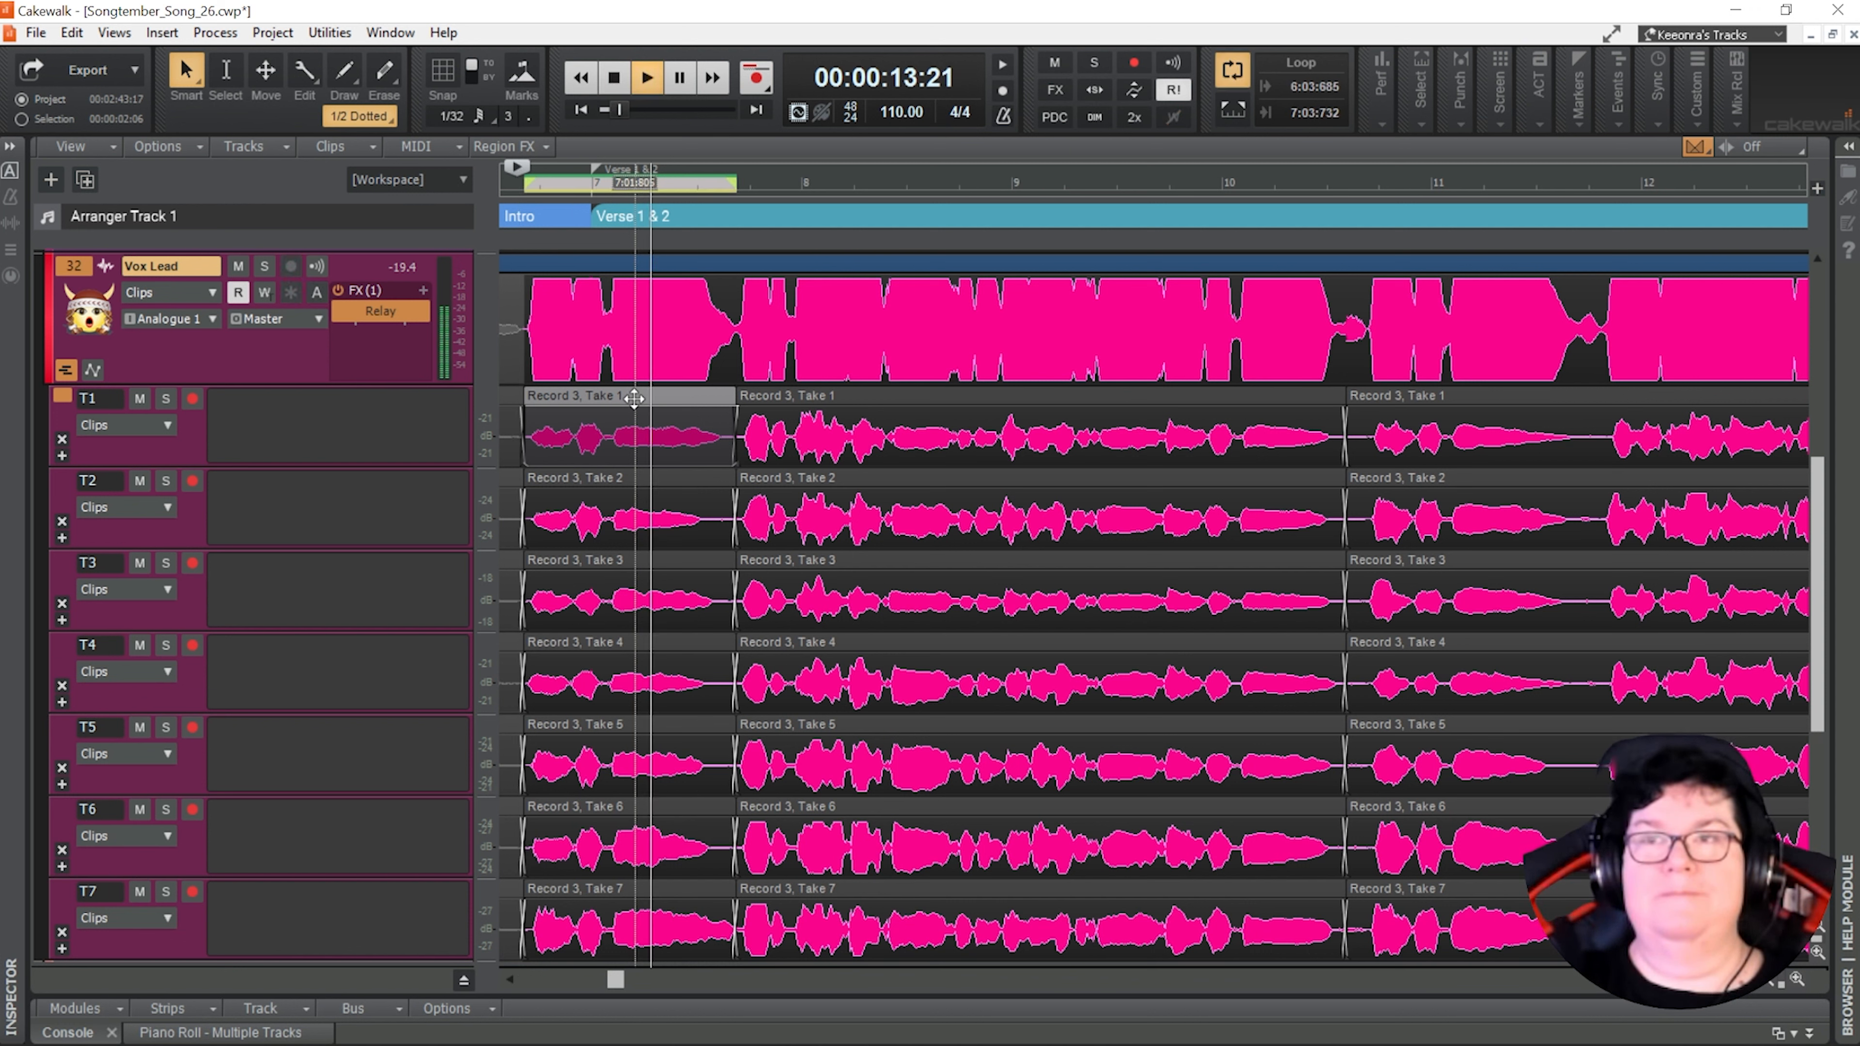
{"action": "key", "text": "Down"}
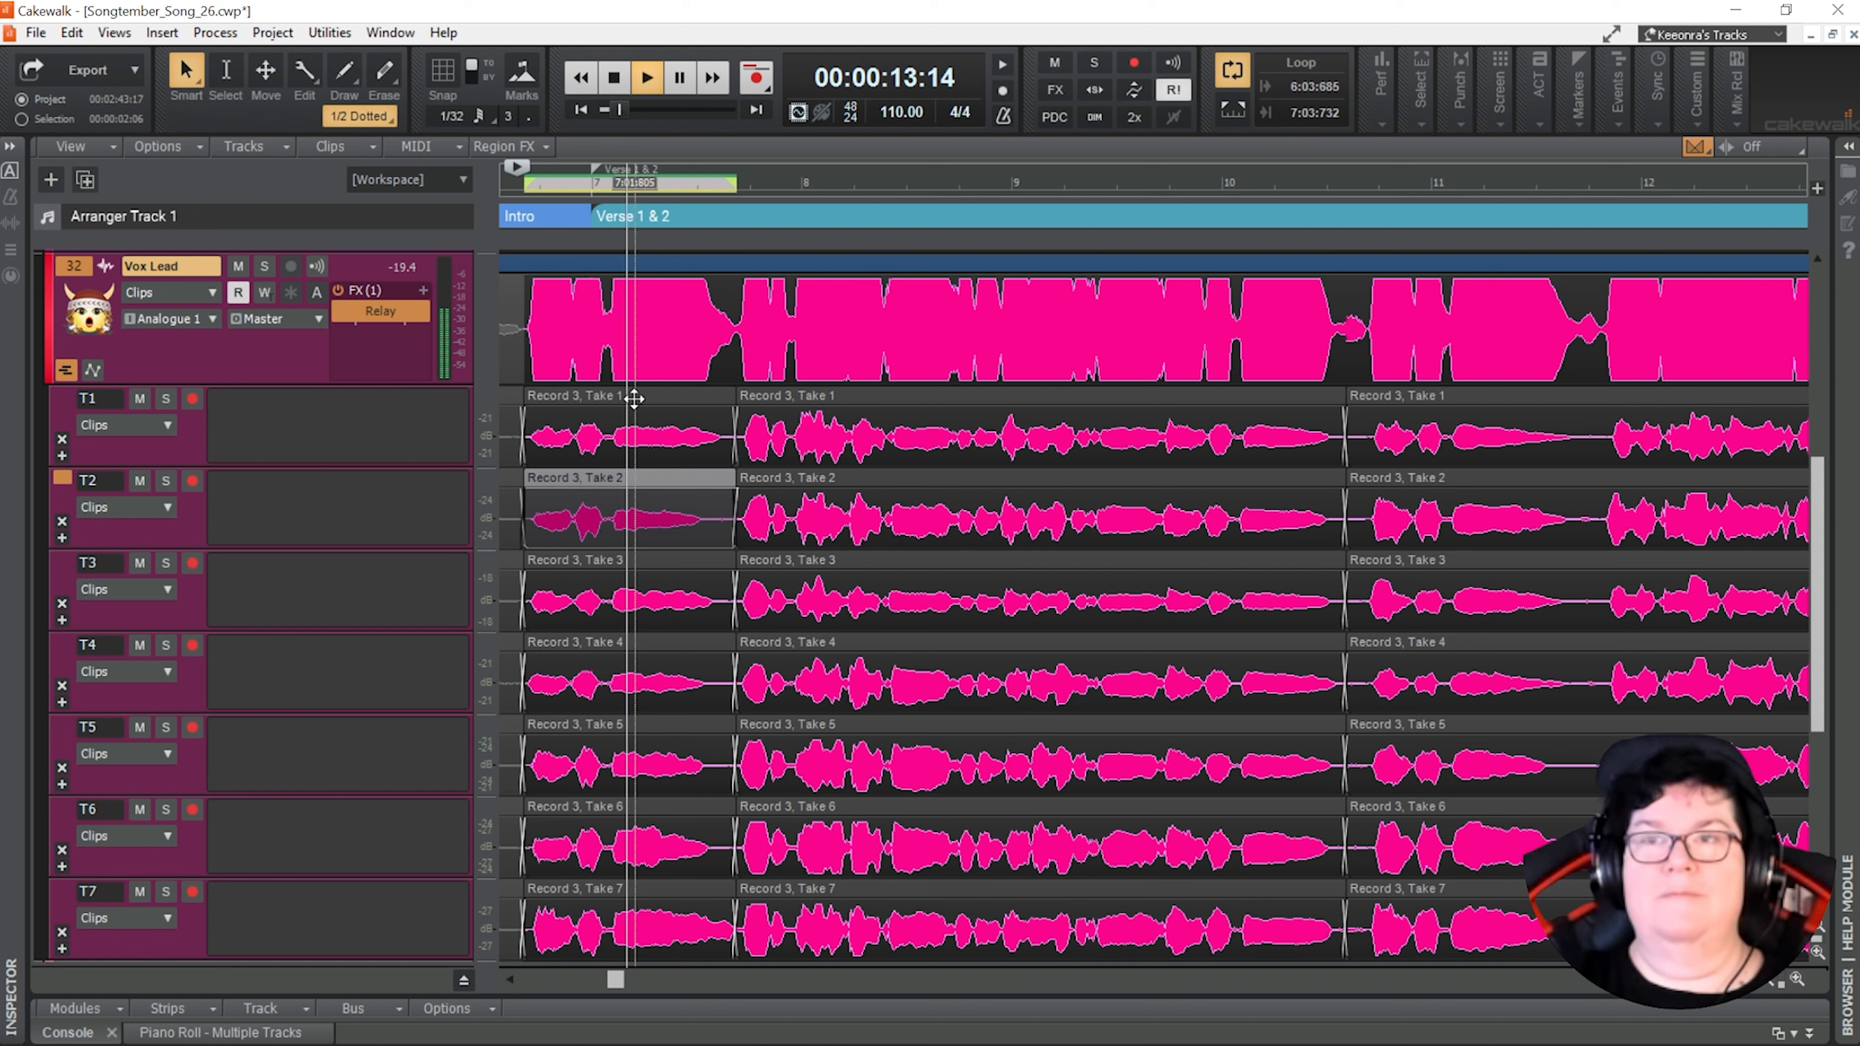
{"action": "key", "text": "Down"}
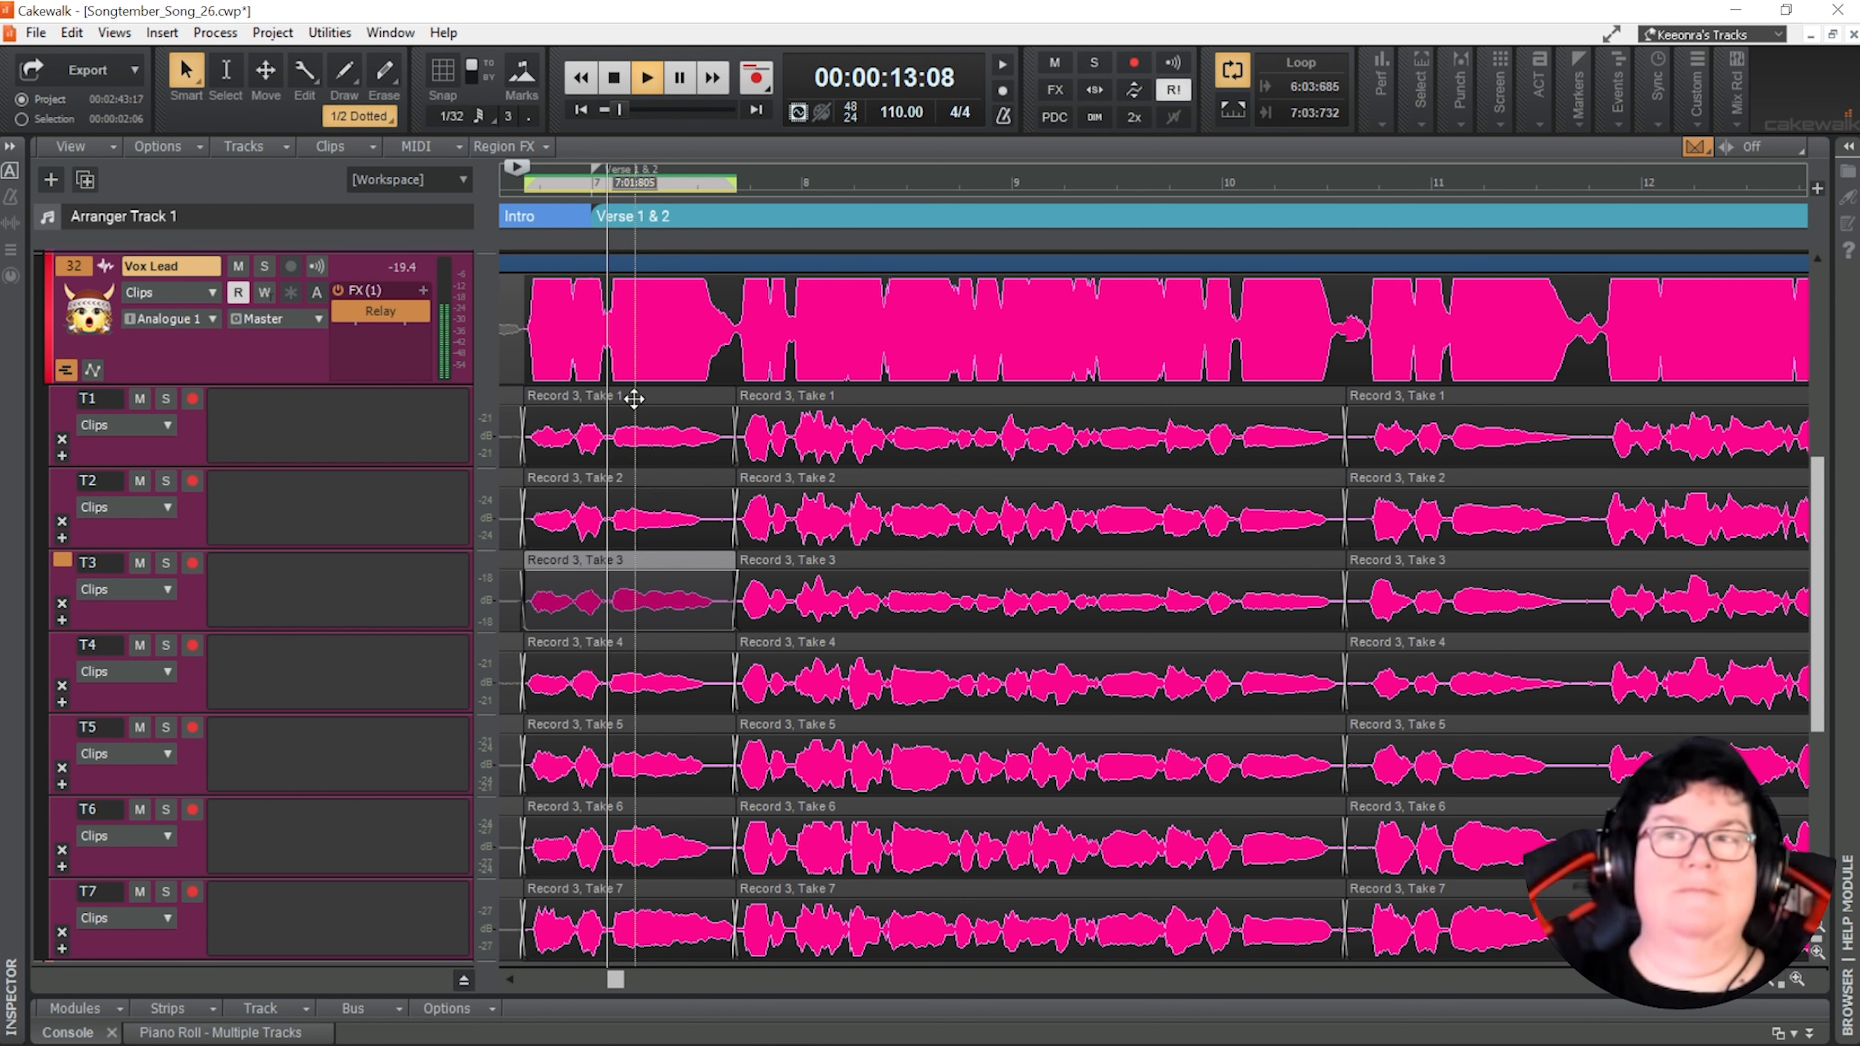
{"action": "key", "text": "Down"}
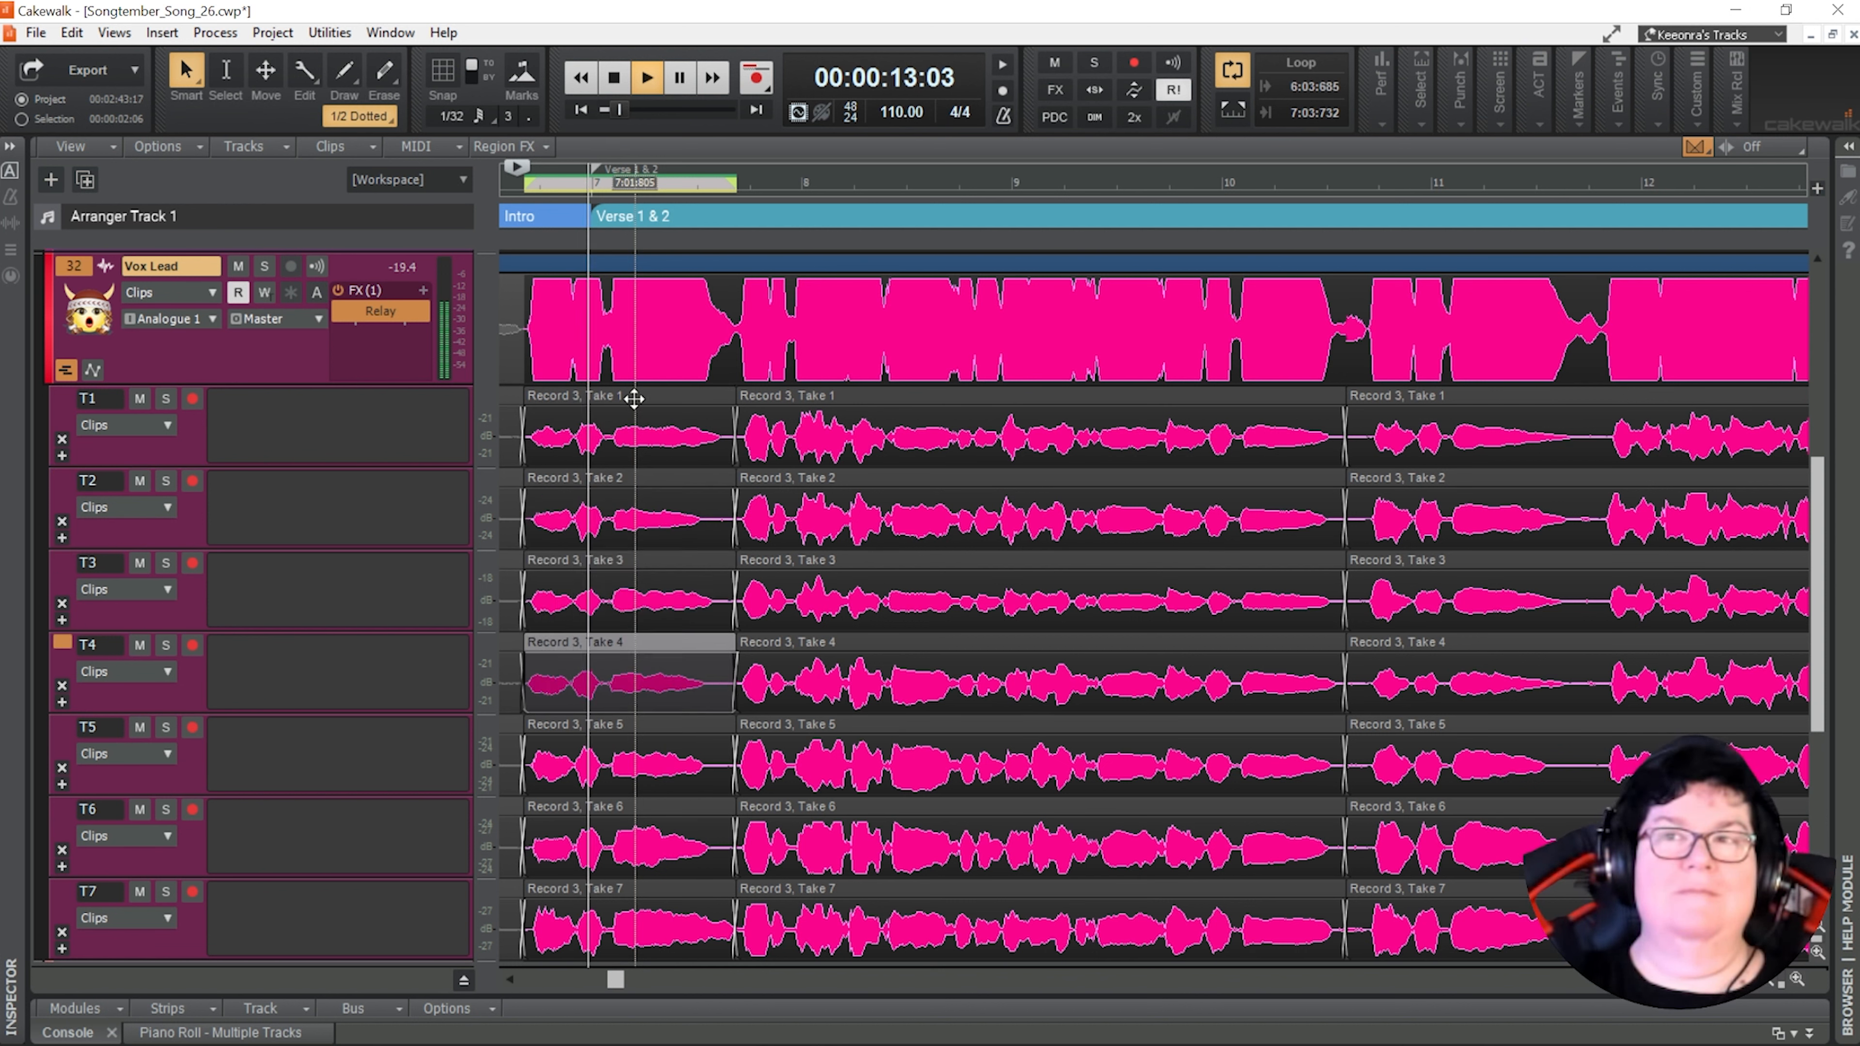
{"action": "key", "text": "Down"}
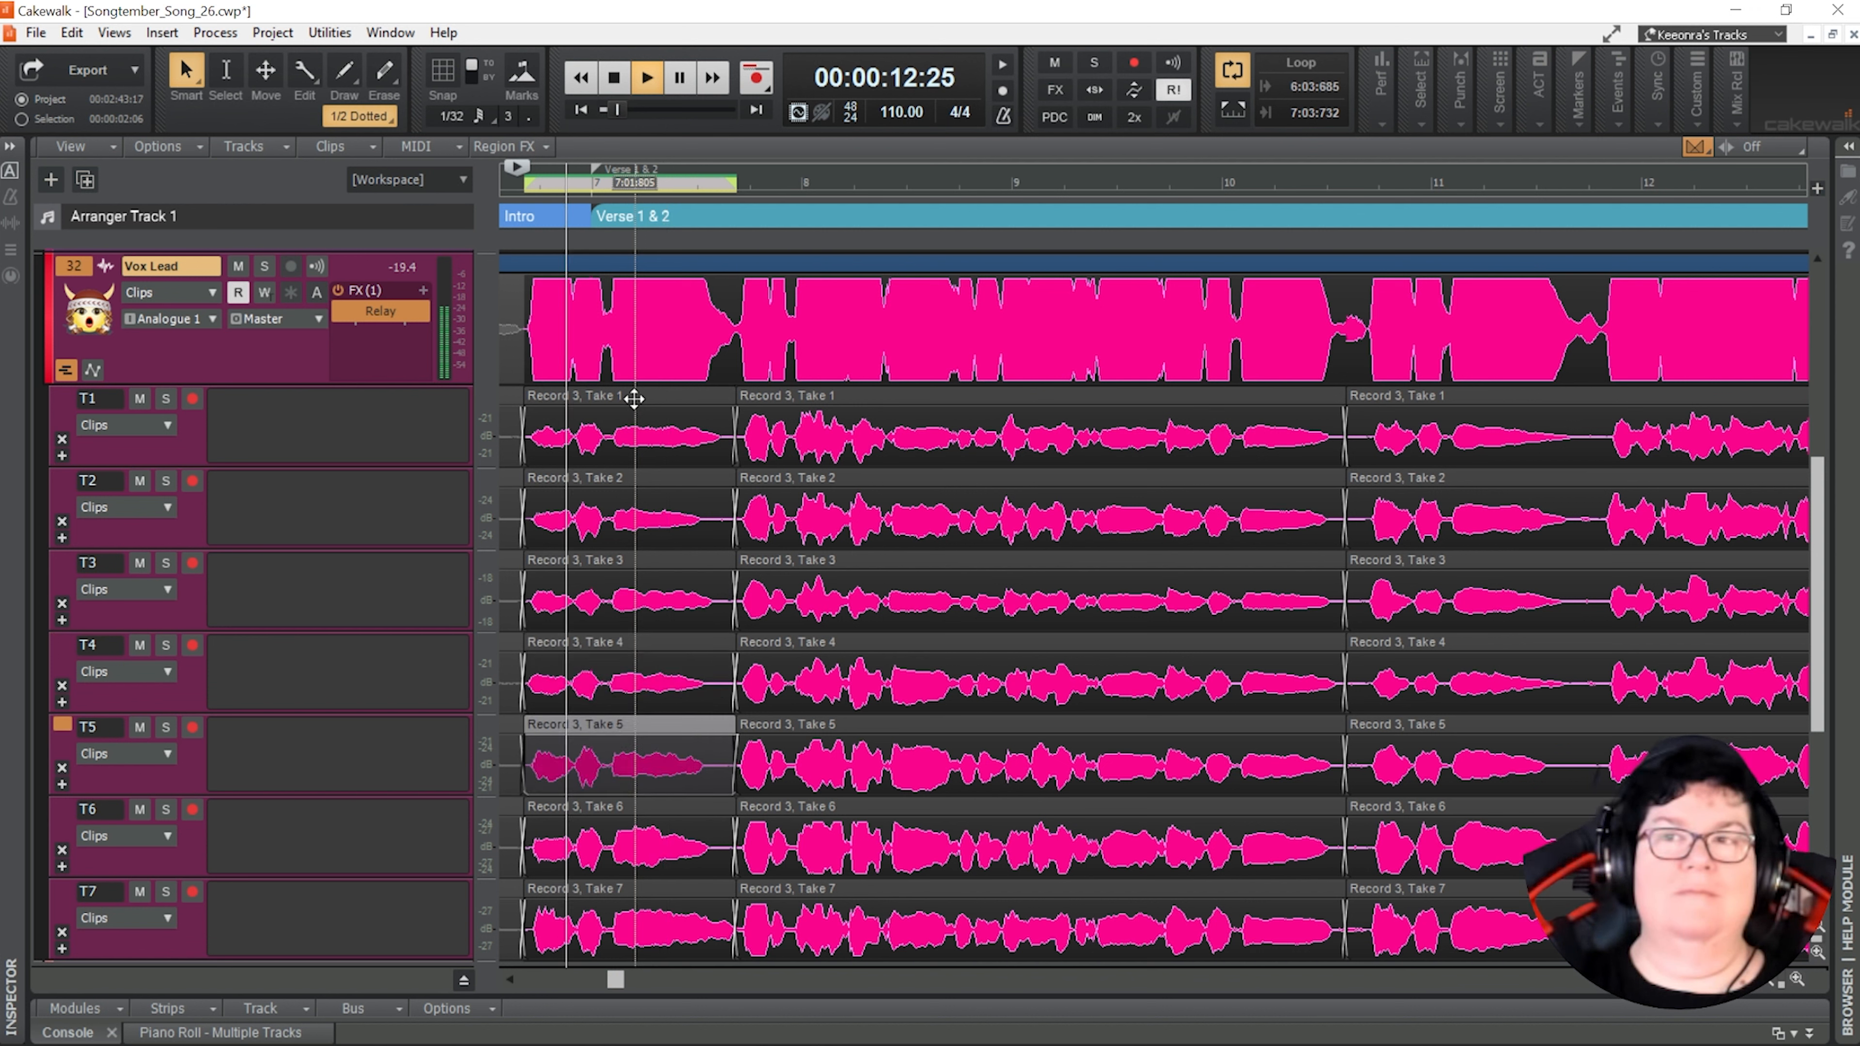
{"action": "key", "text": "Down"}
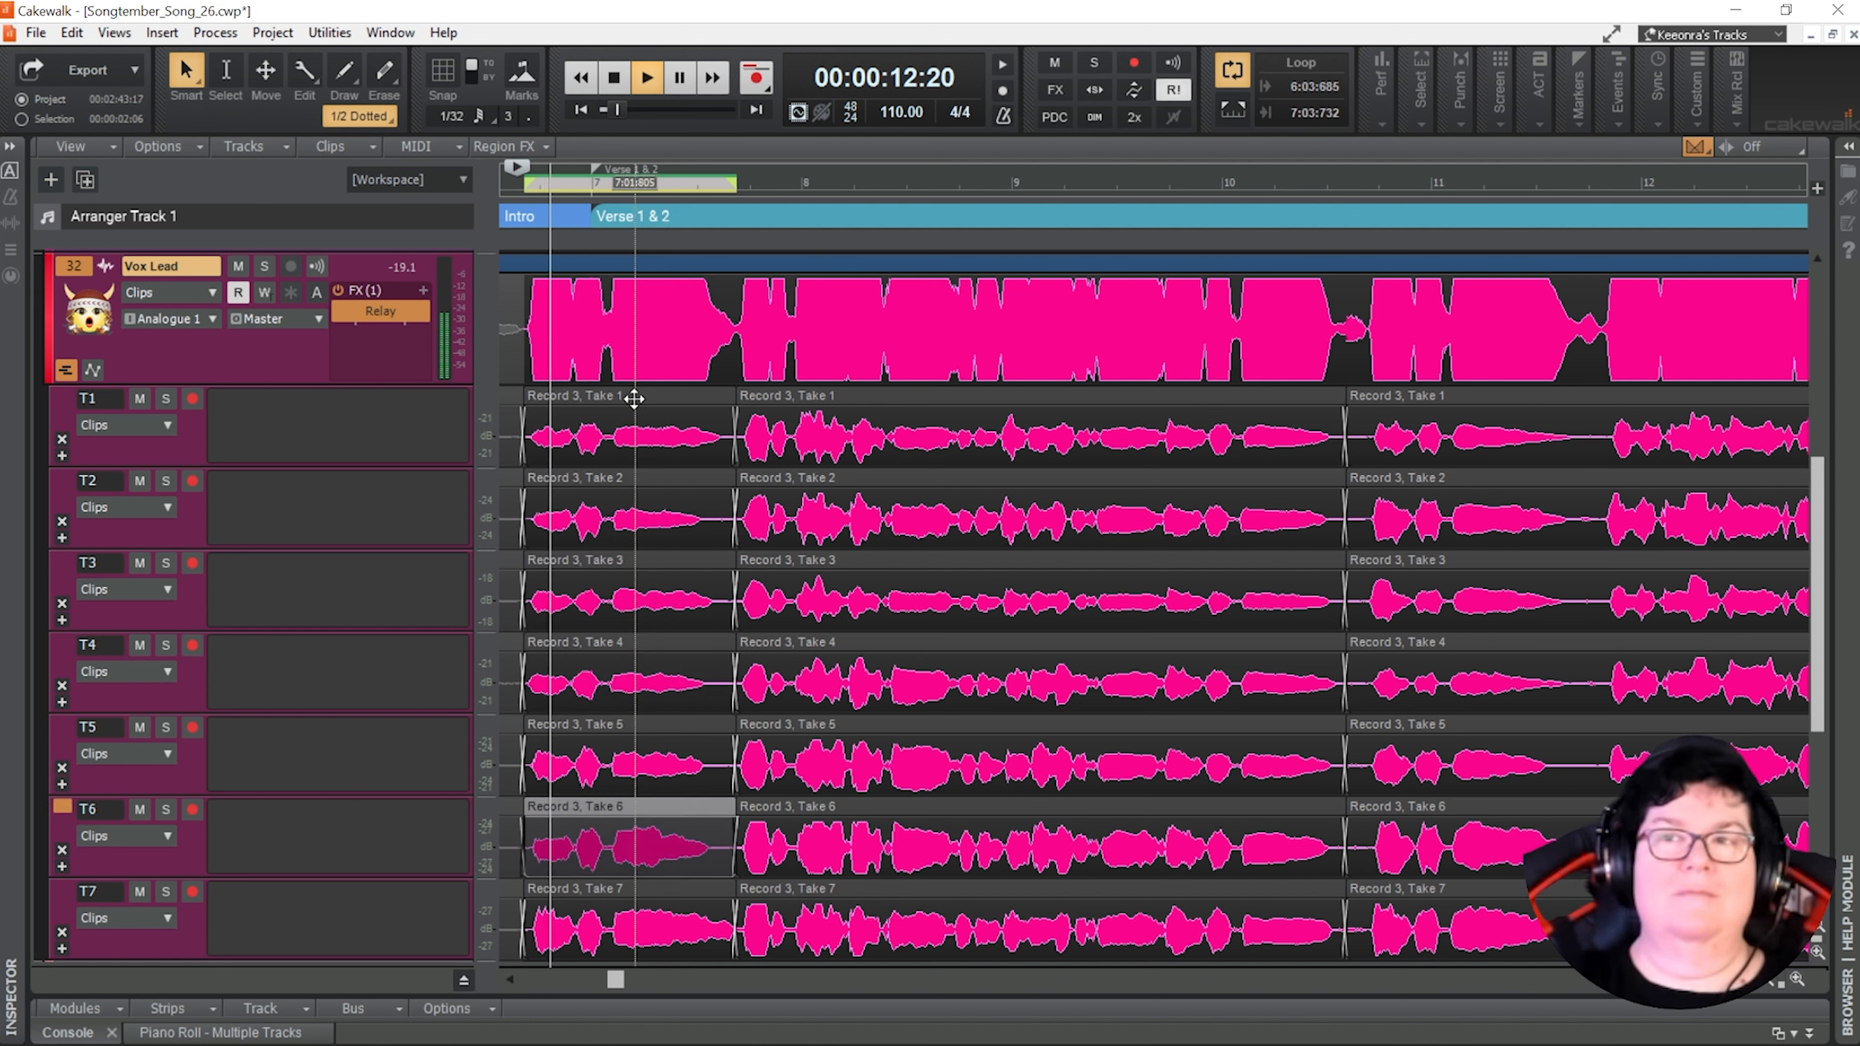
{"action": "key", "text": "Down"}
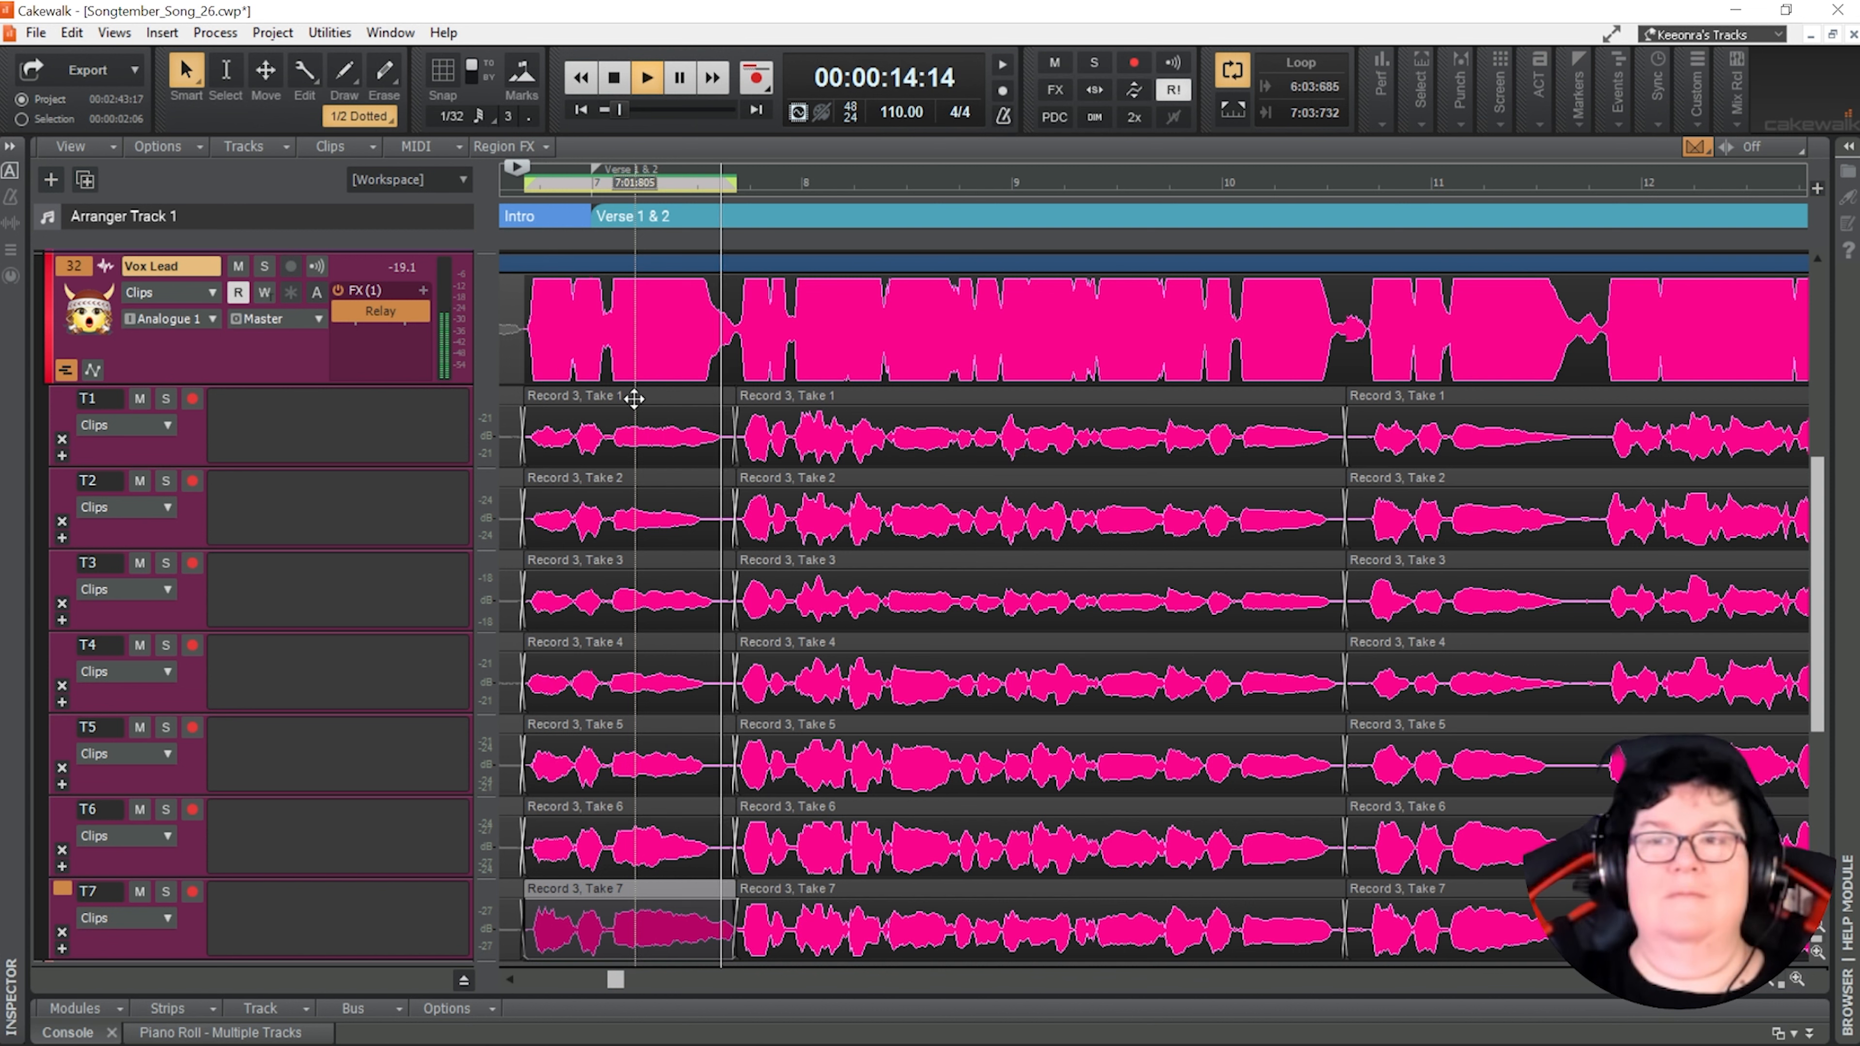
Compare Take 6 with Take 7 for the first phrase, choose Take 7 for the comp, and stop playback
{"action": "key", "text": "Up"}
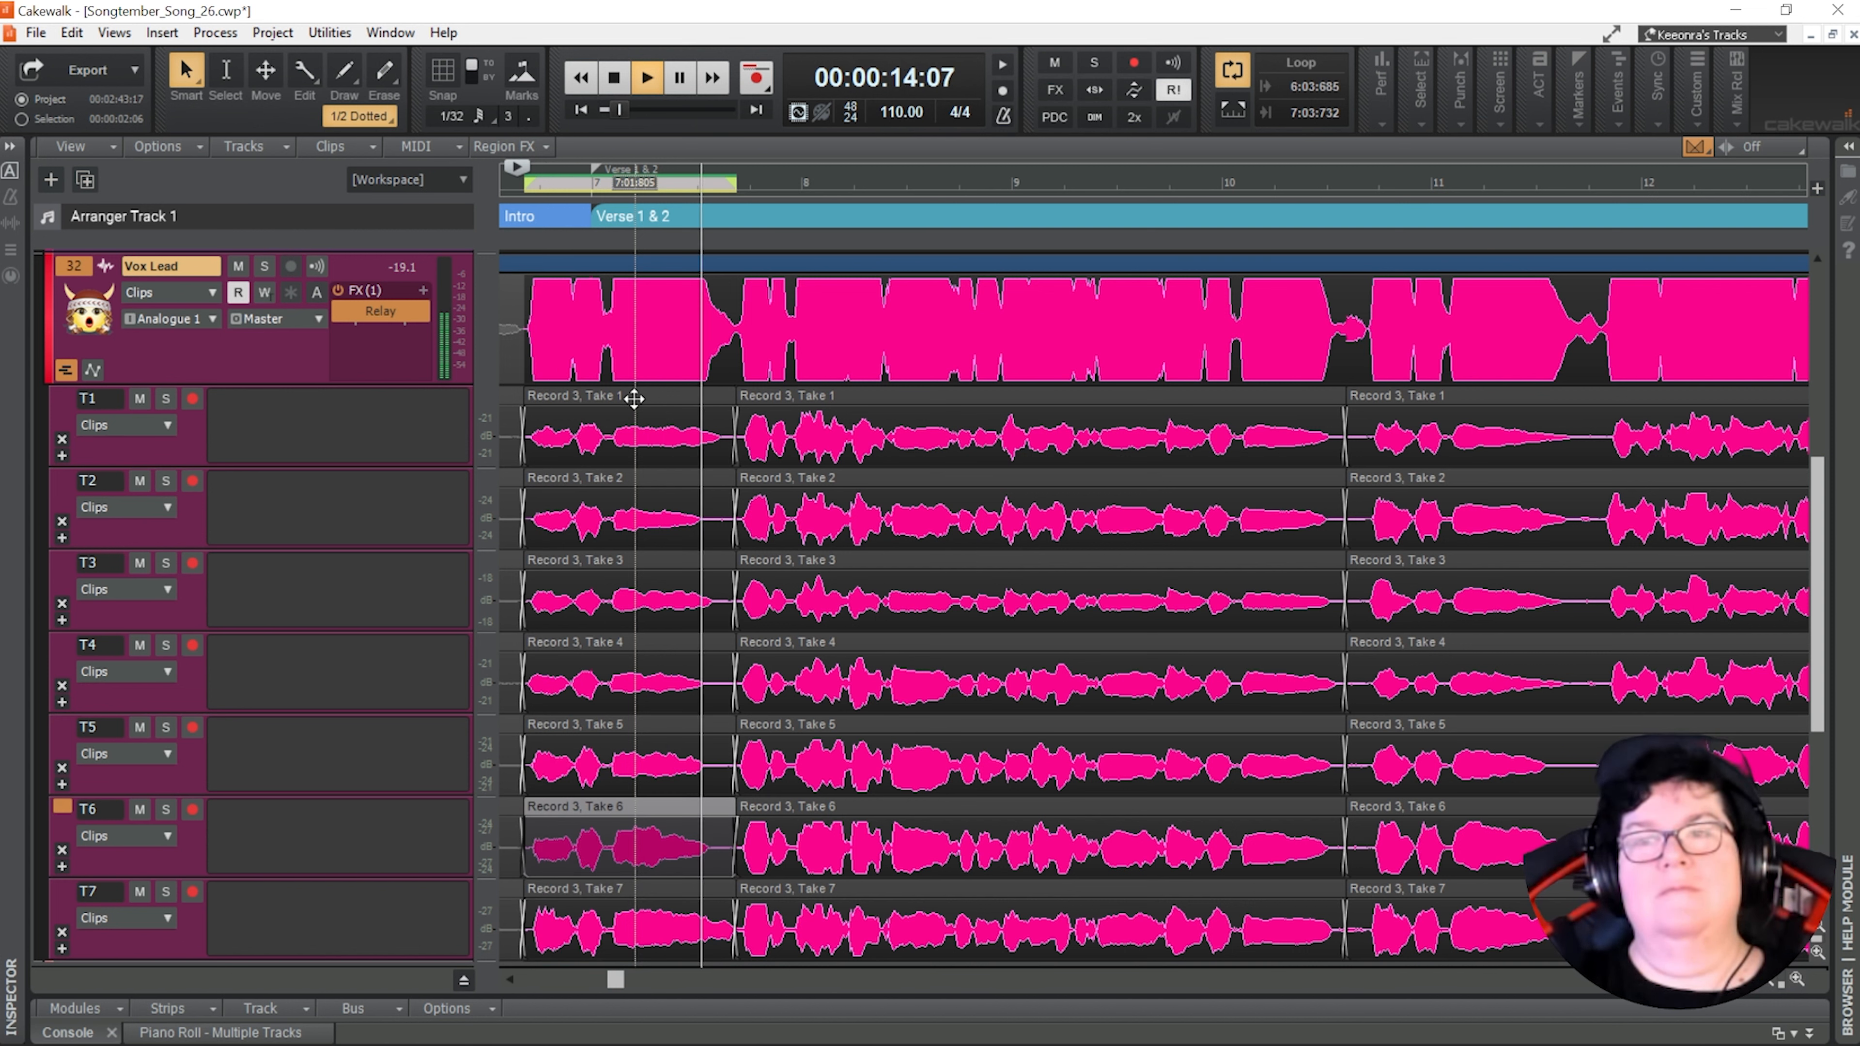
{"action": "key", "text": "Down"}
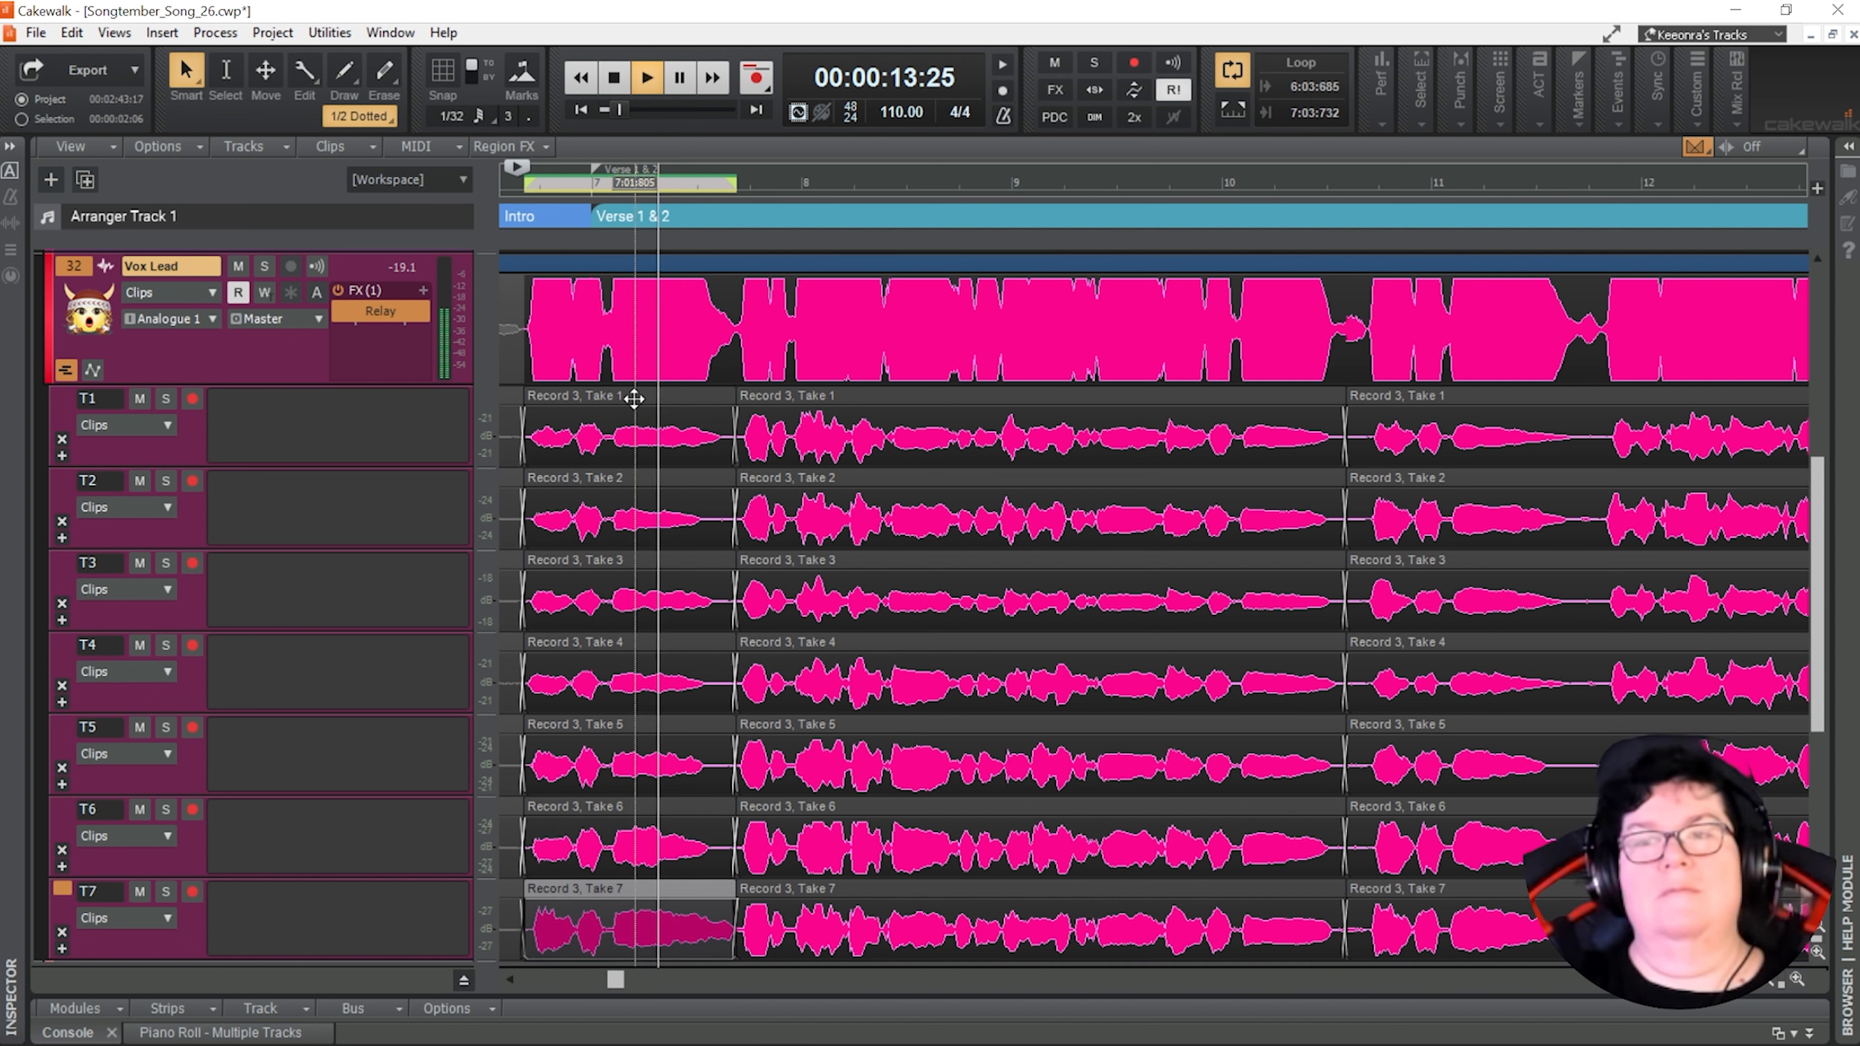
{"action": "key", "text": "Return"}
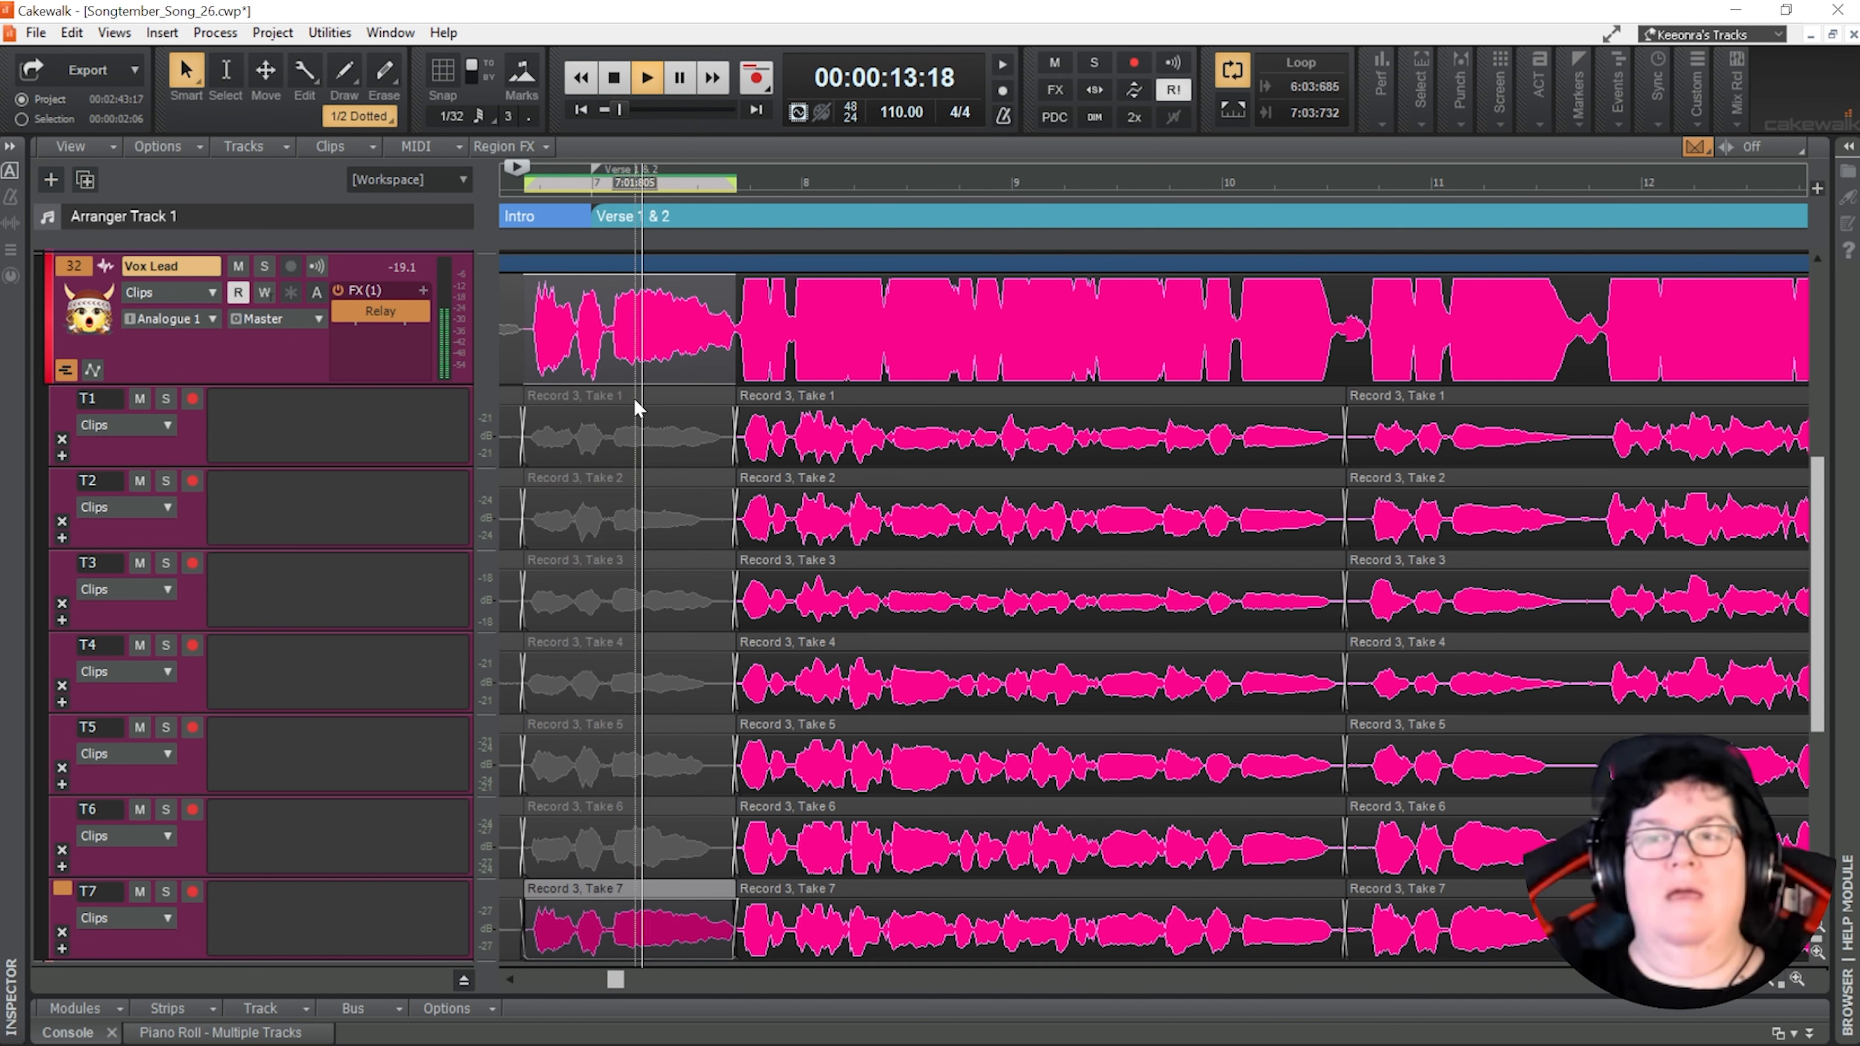
{"action": "key", "text": "space"}
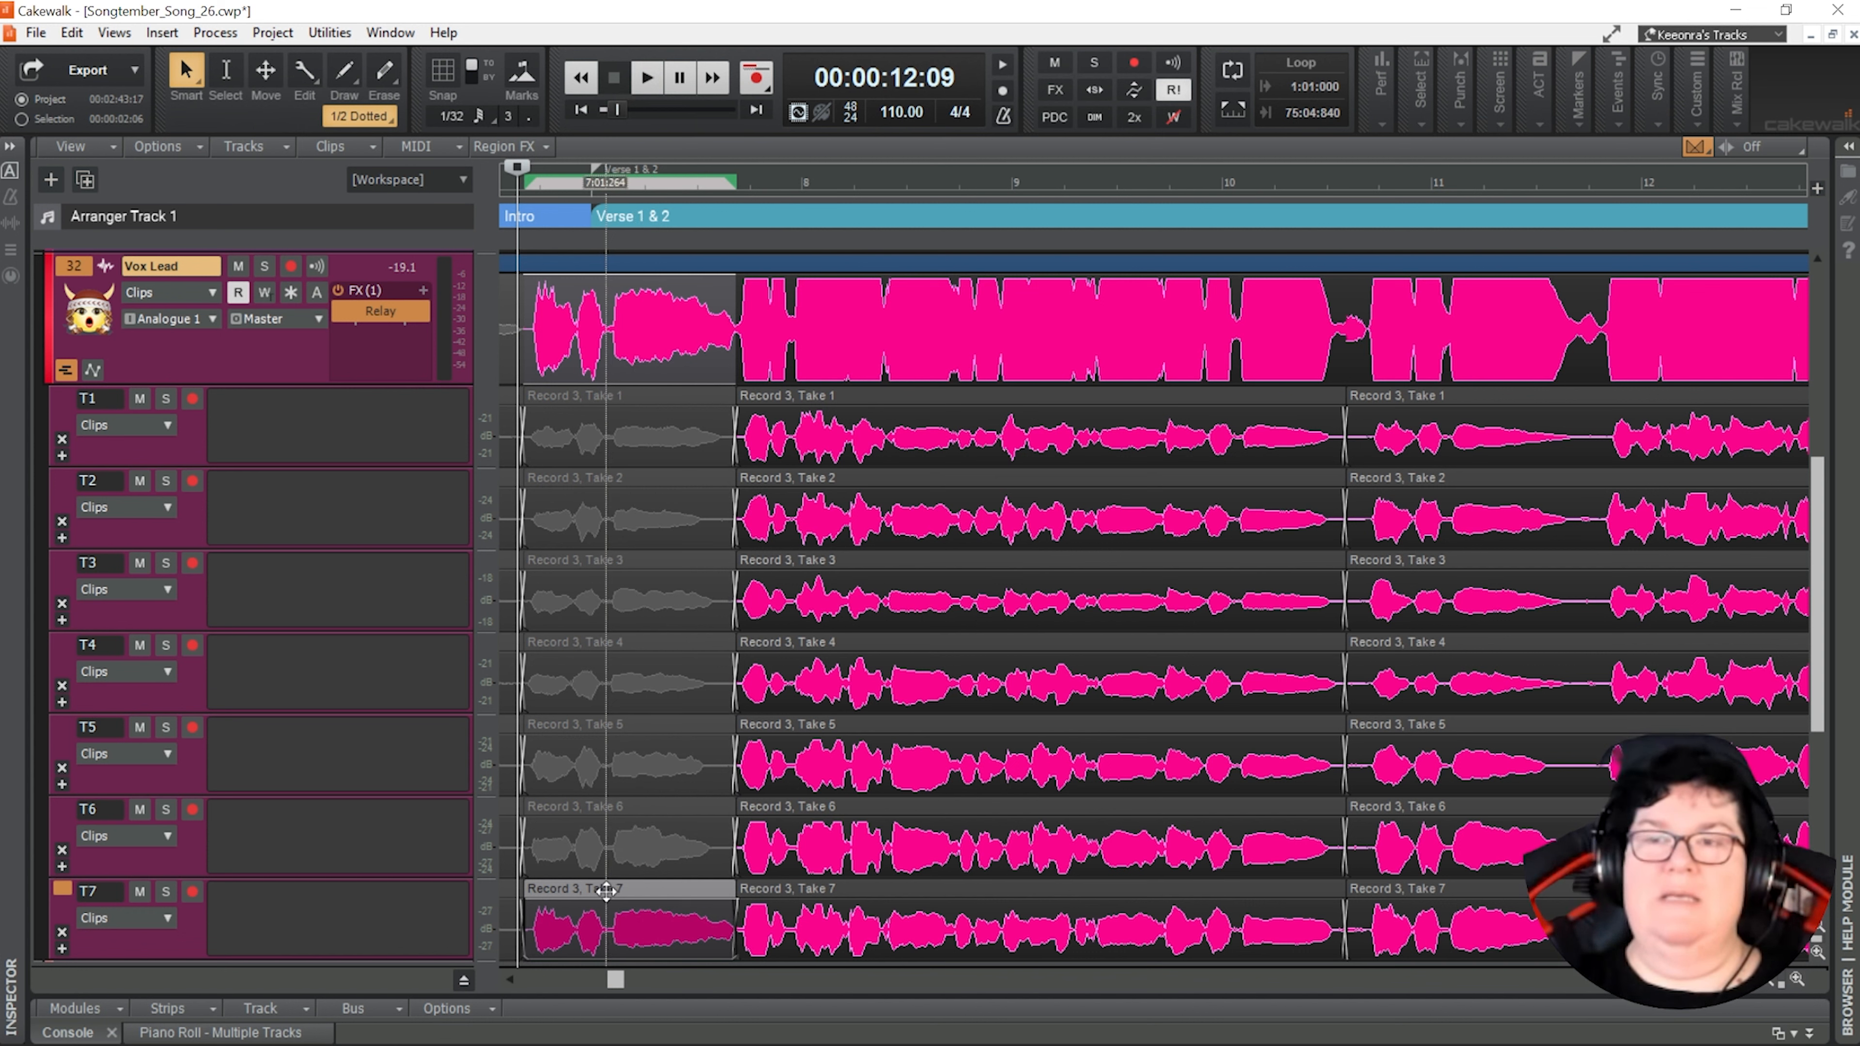
Resume looped playback on Take 7, move on to its second phrase, and stop playback
{"action": "key", "text": "shift+space"}
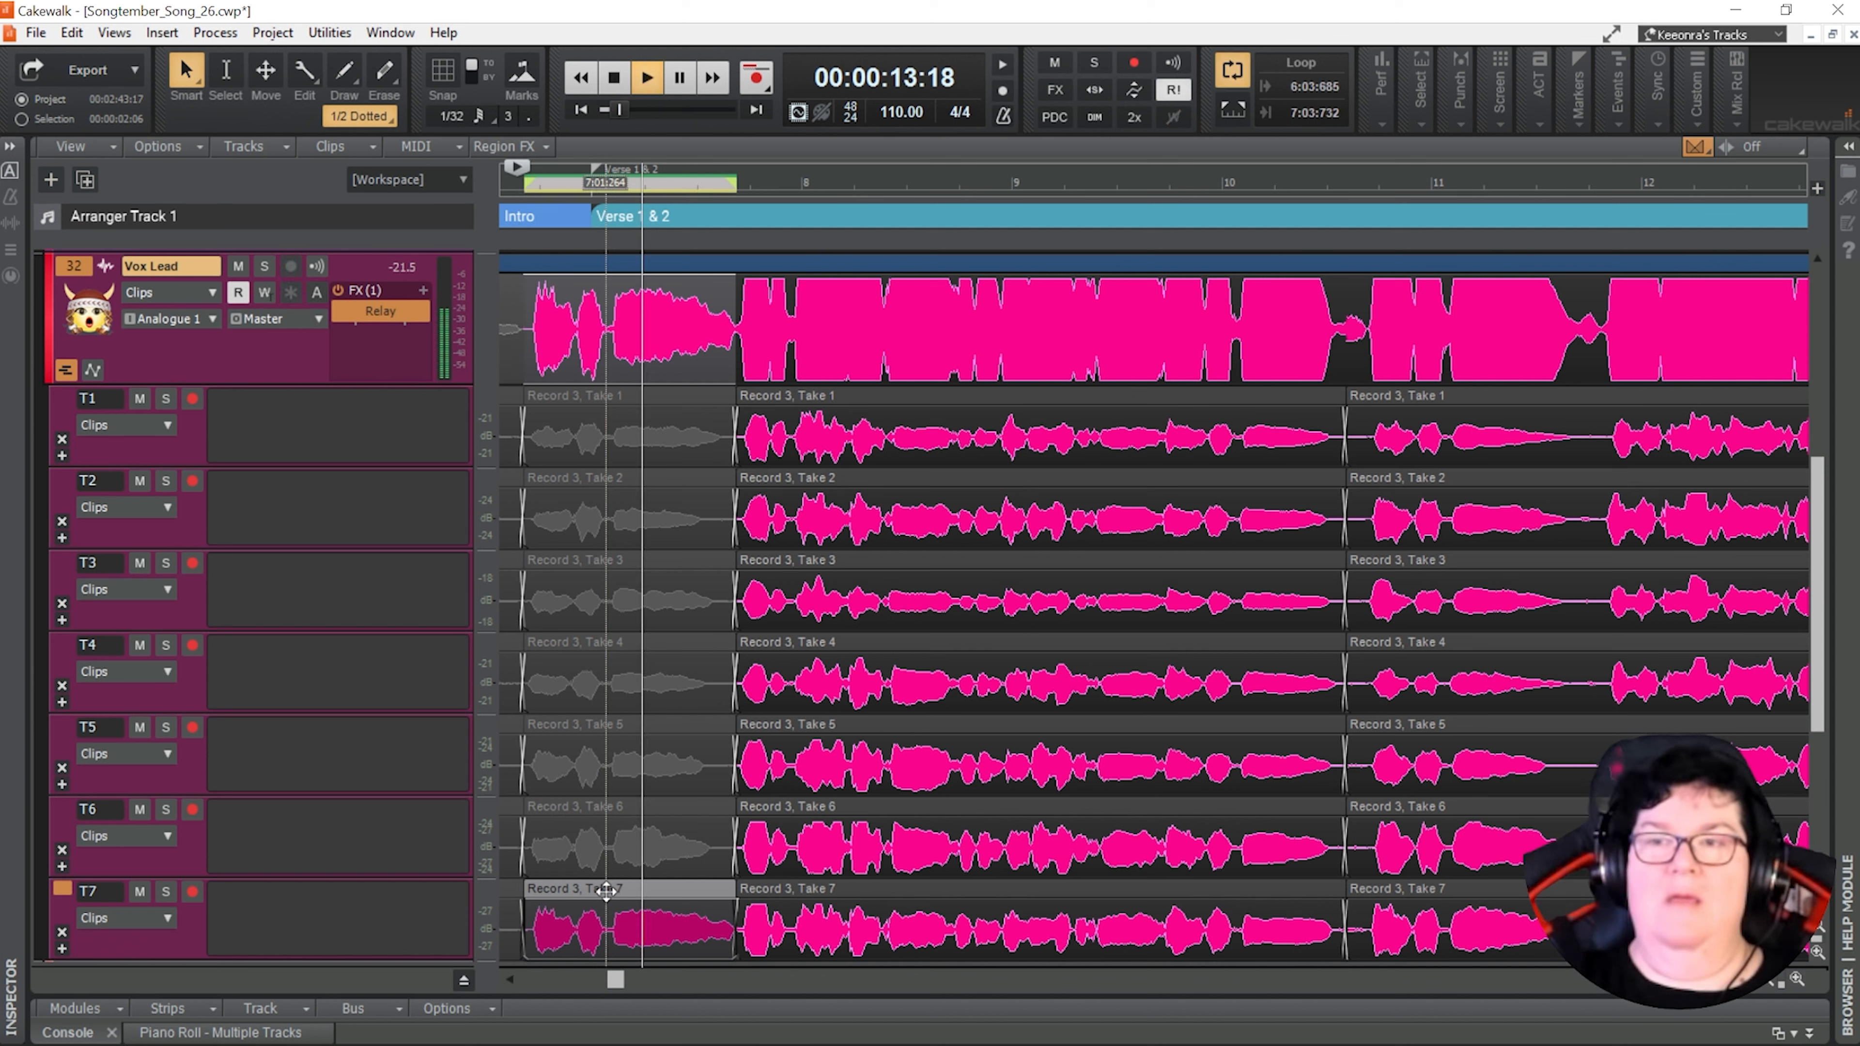
{"action": "key", "text": "Right"}
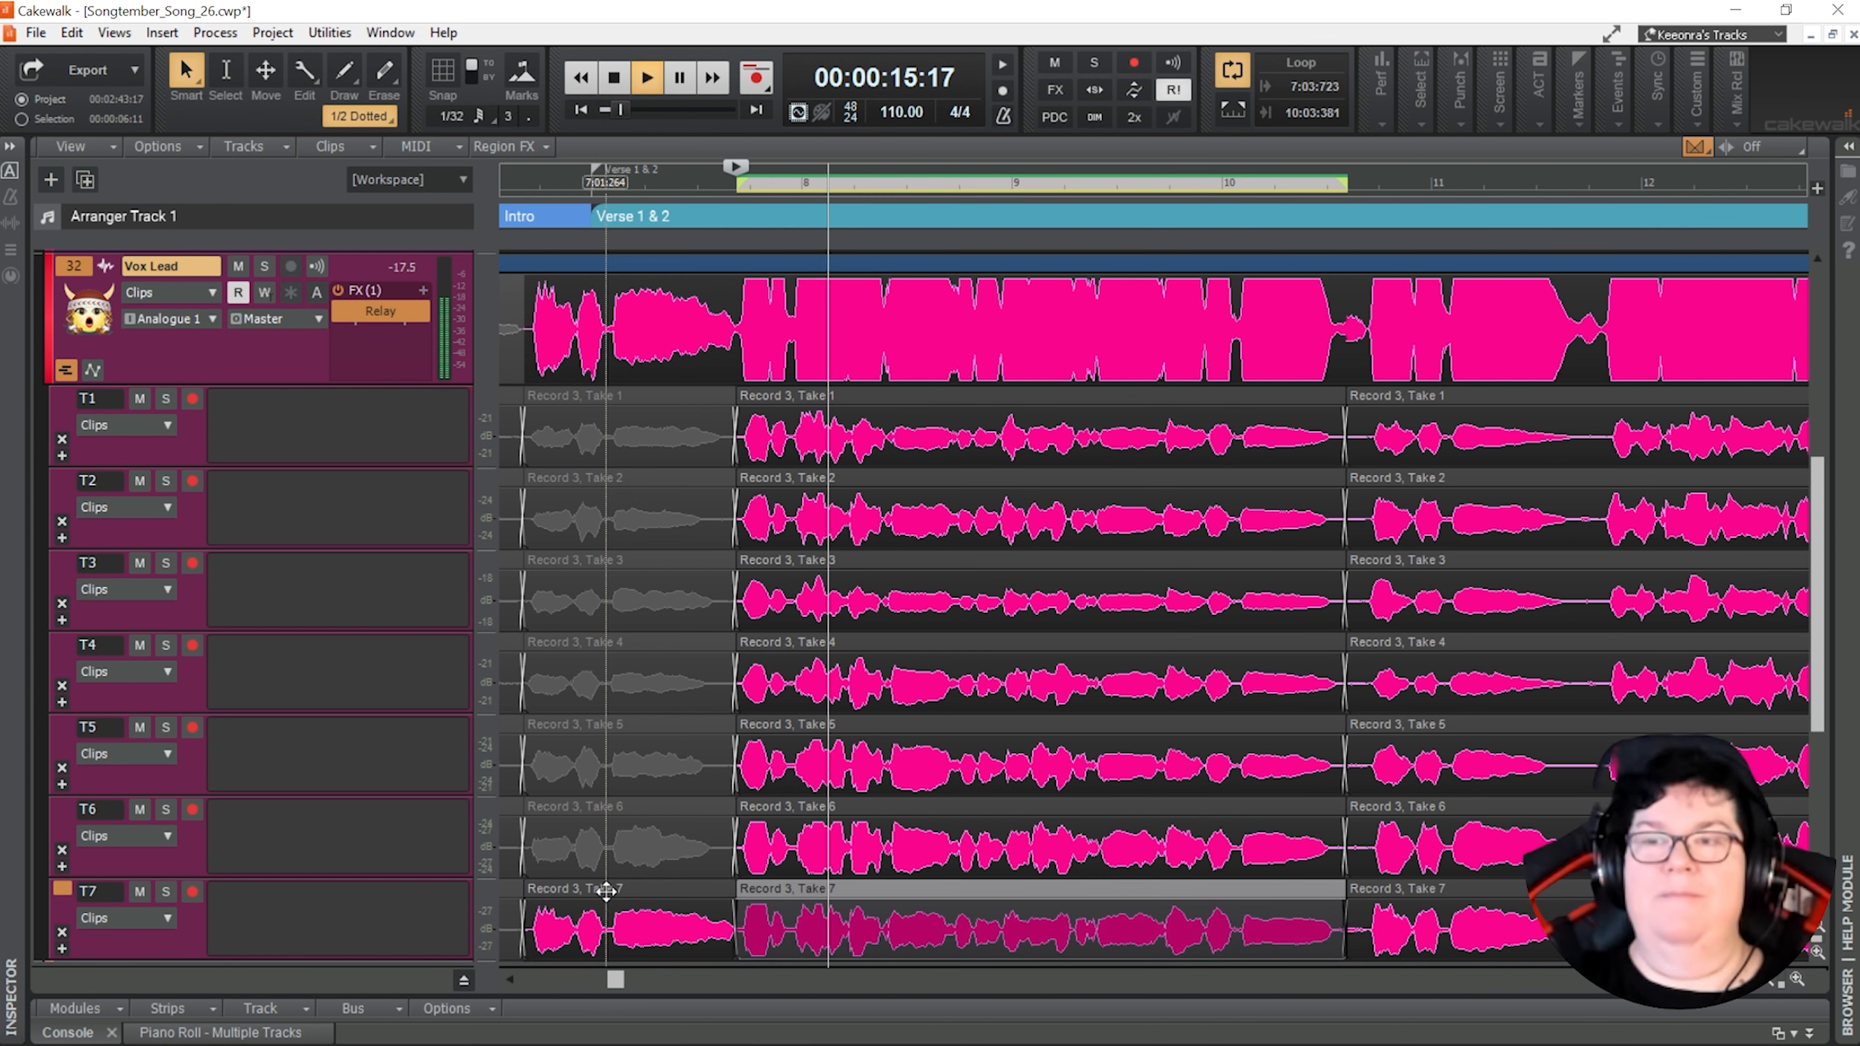
{"action": "key", "text": "space"}
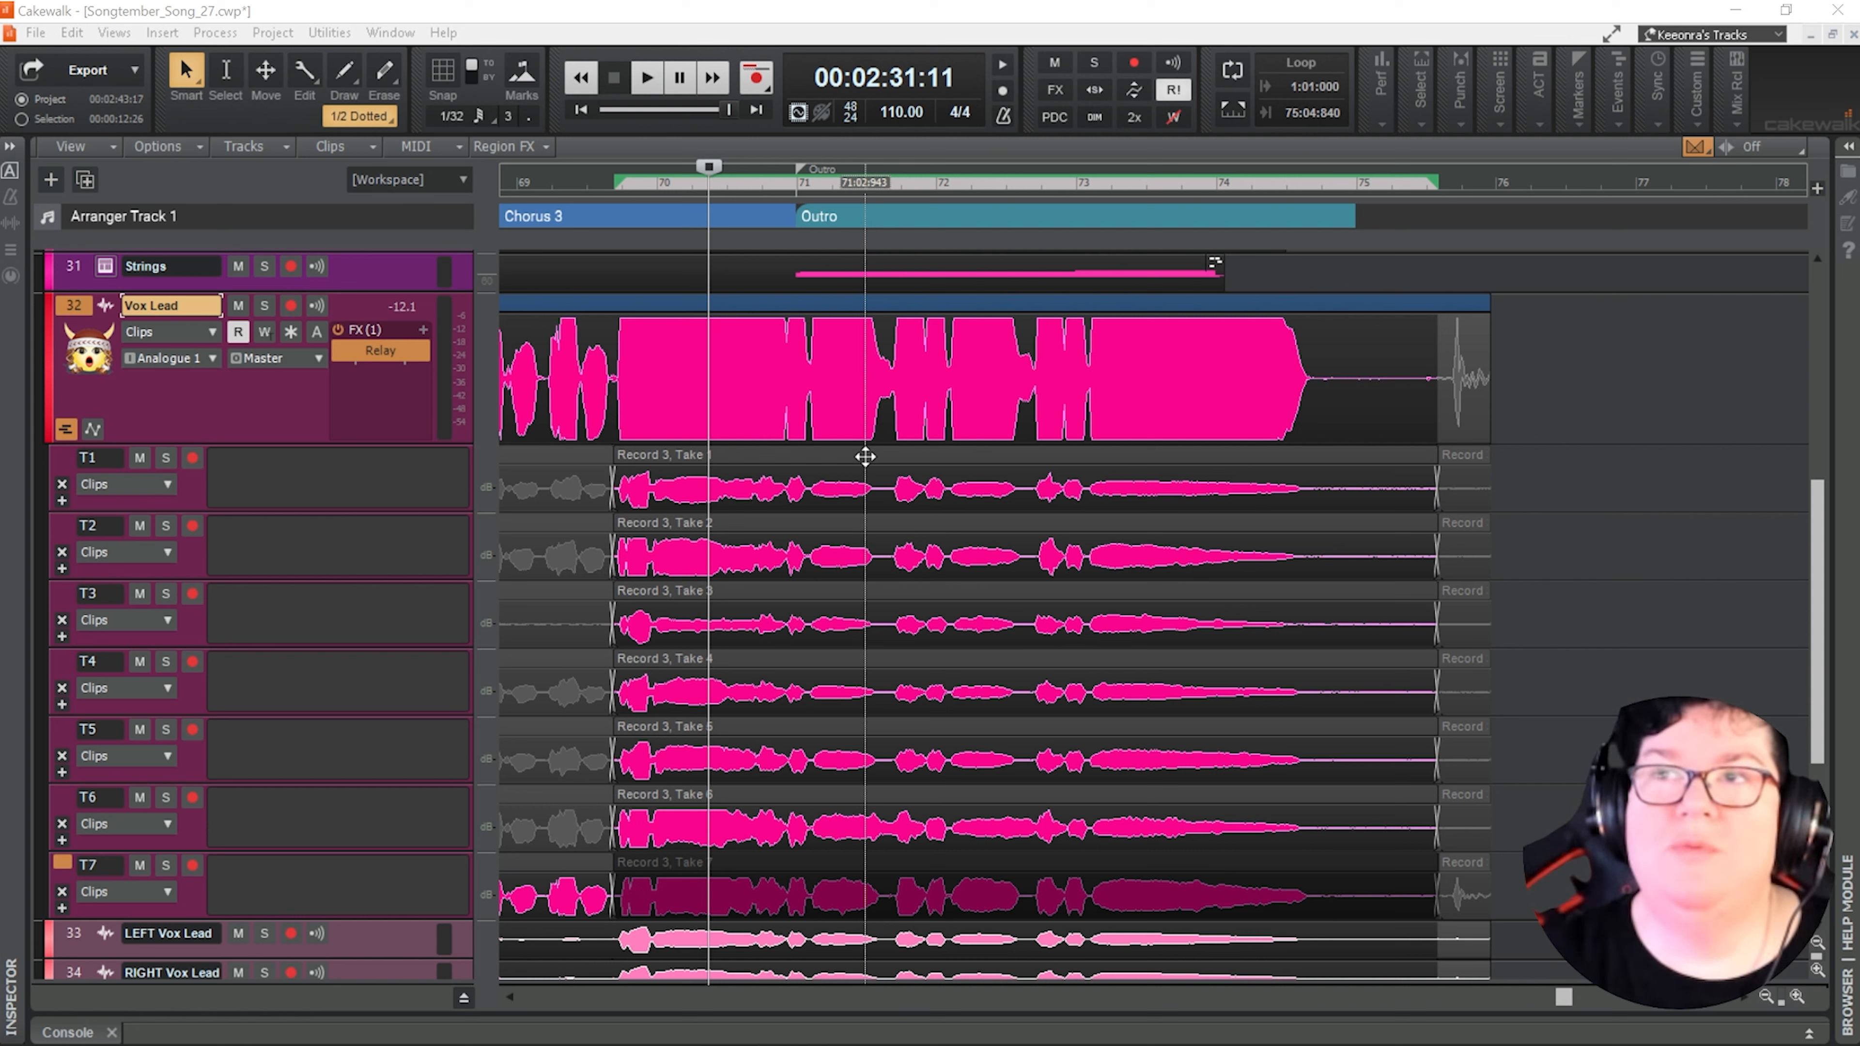
Audition the last Vox Lead phrase, from the end of Chorus 3 through the Outro, in a loop across Takes 1 to 7
{"action": "left_click", "coordinate": [865, 457]}
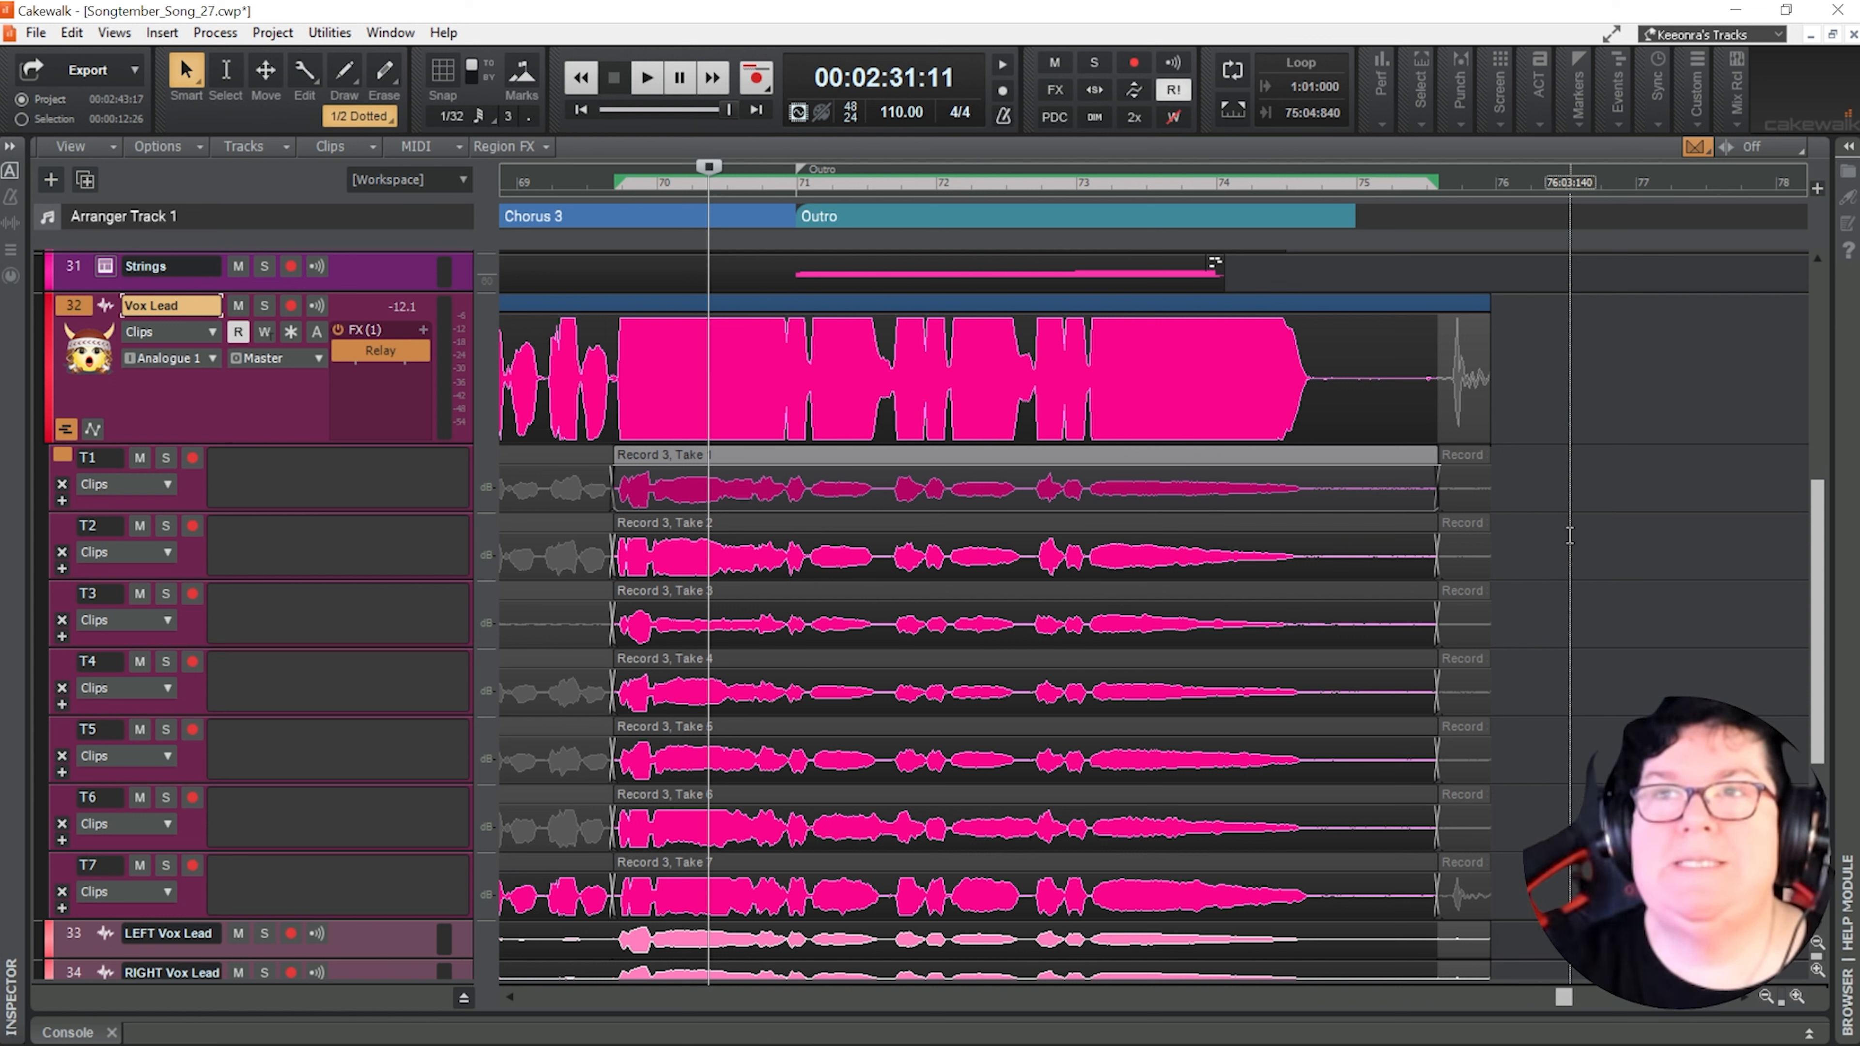
{"action": "key", "text": "shift+space"}
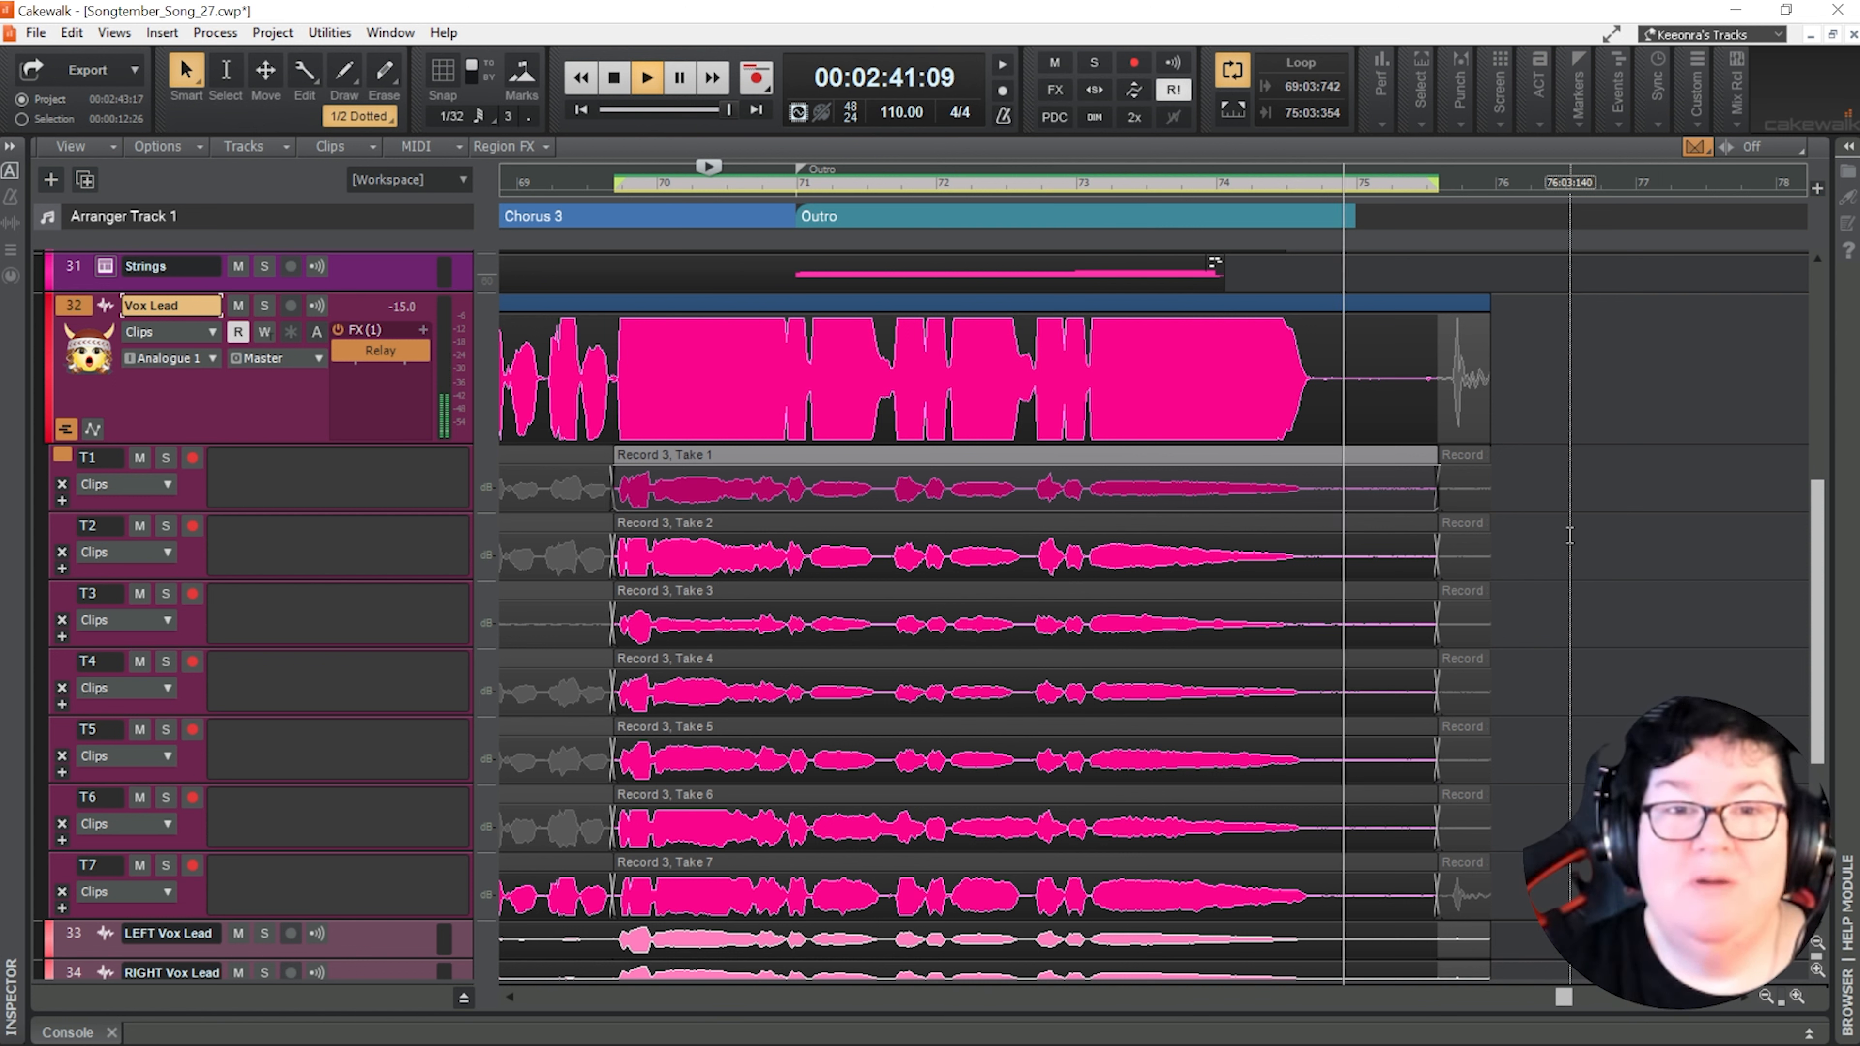
{"action": "key", "text": "Down"}
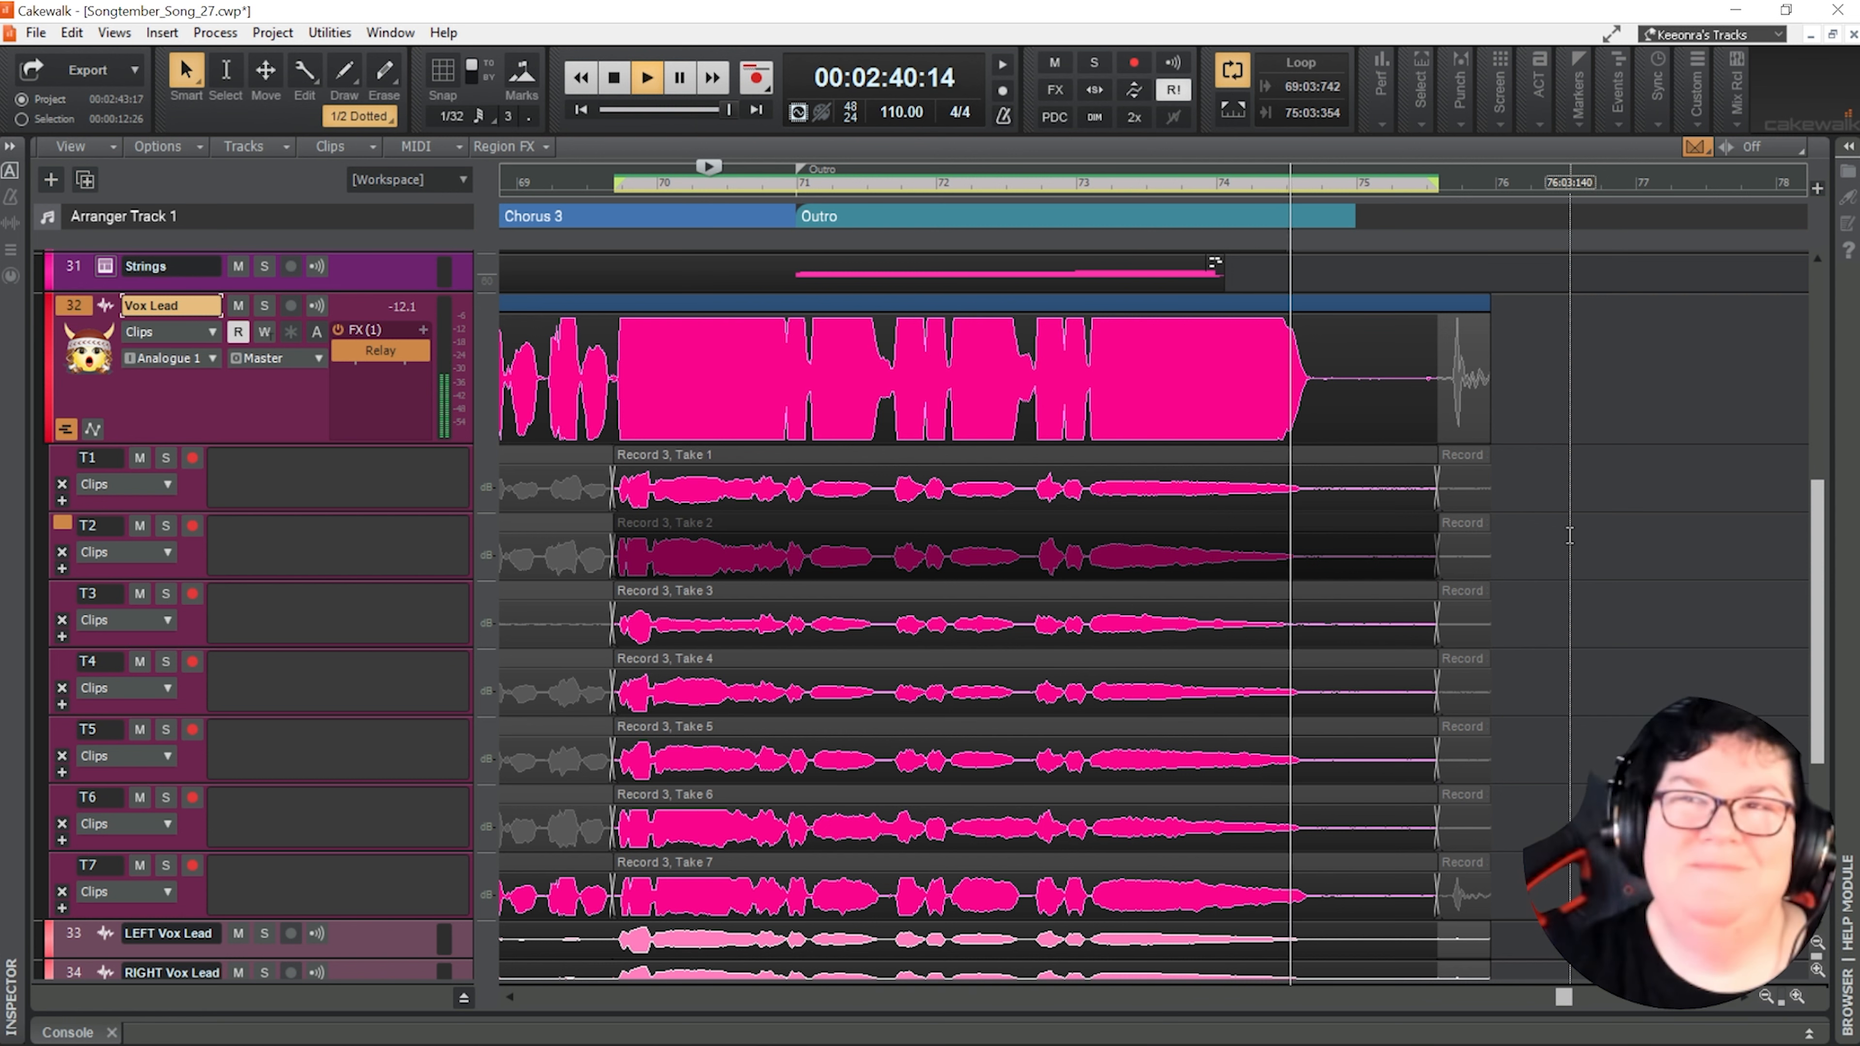
{"action": "key", "text": "Down"}
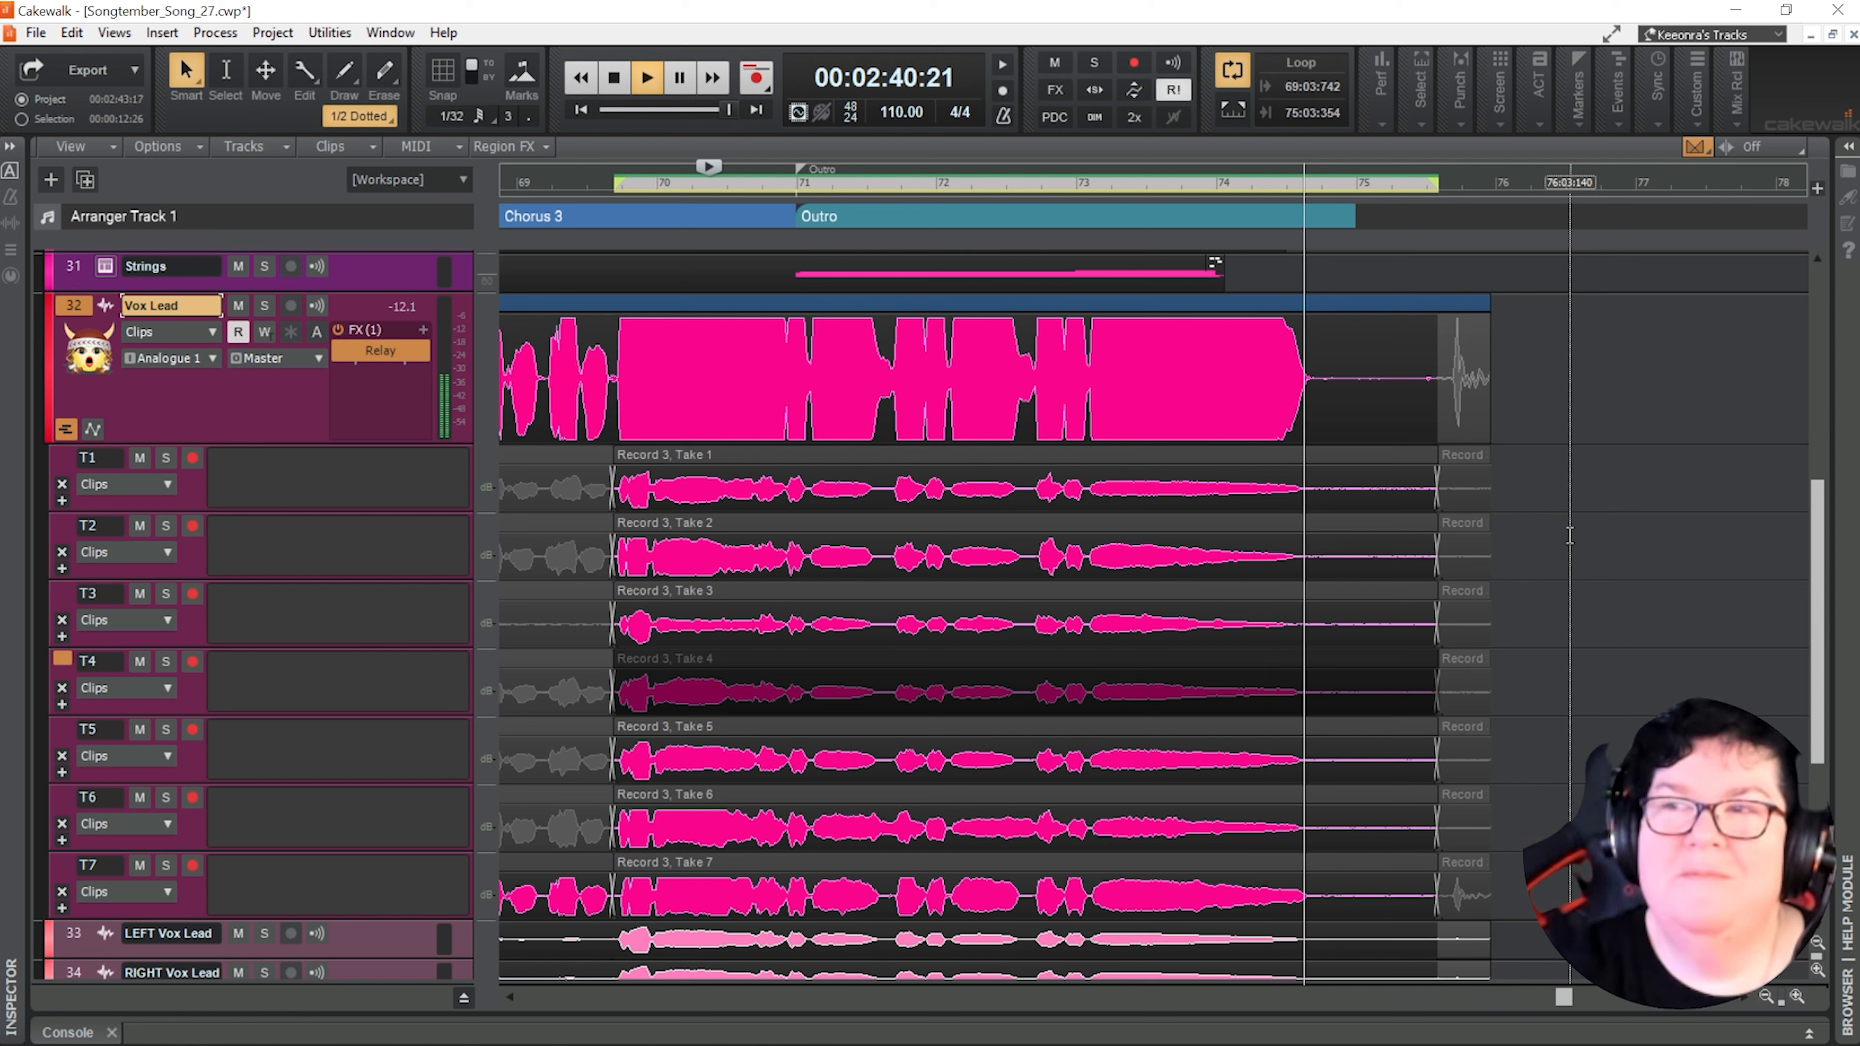
{"action": "key", "text": "Down"}
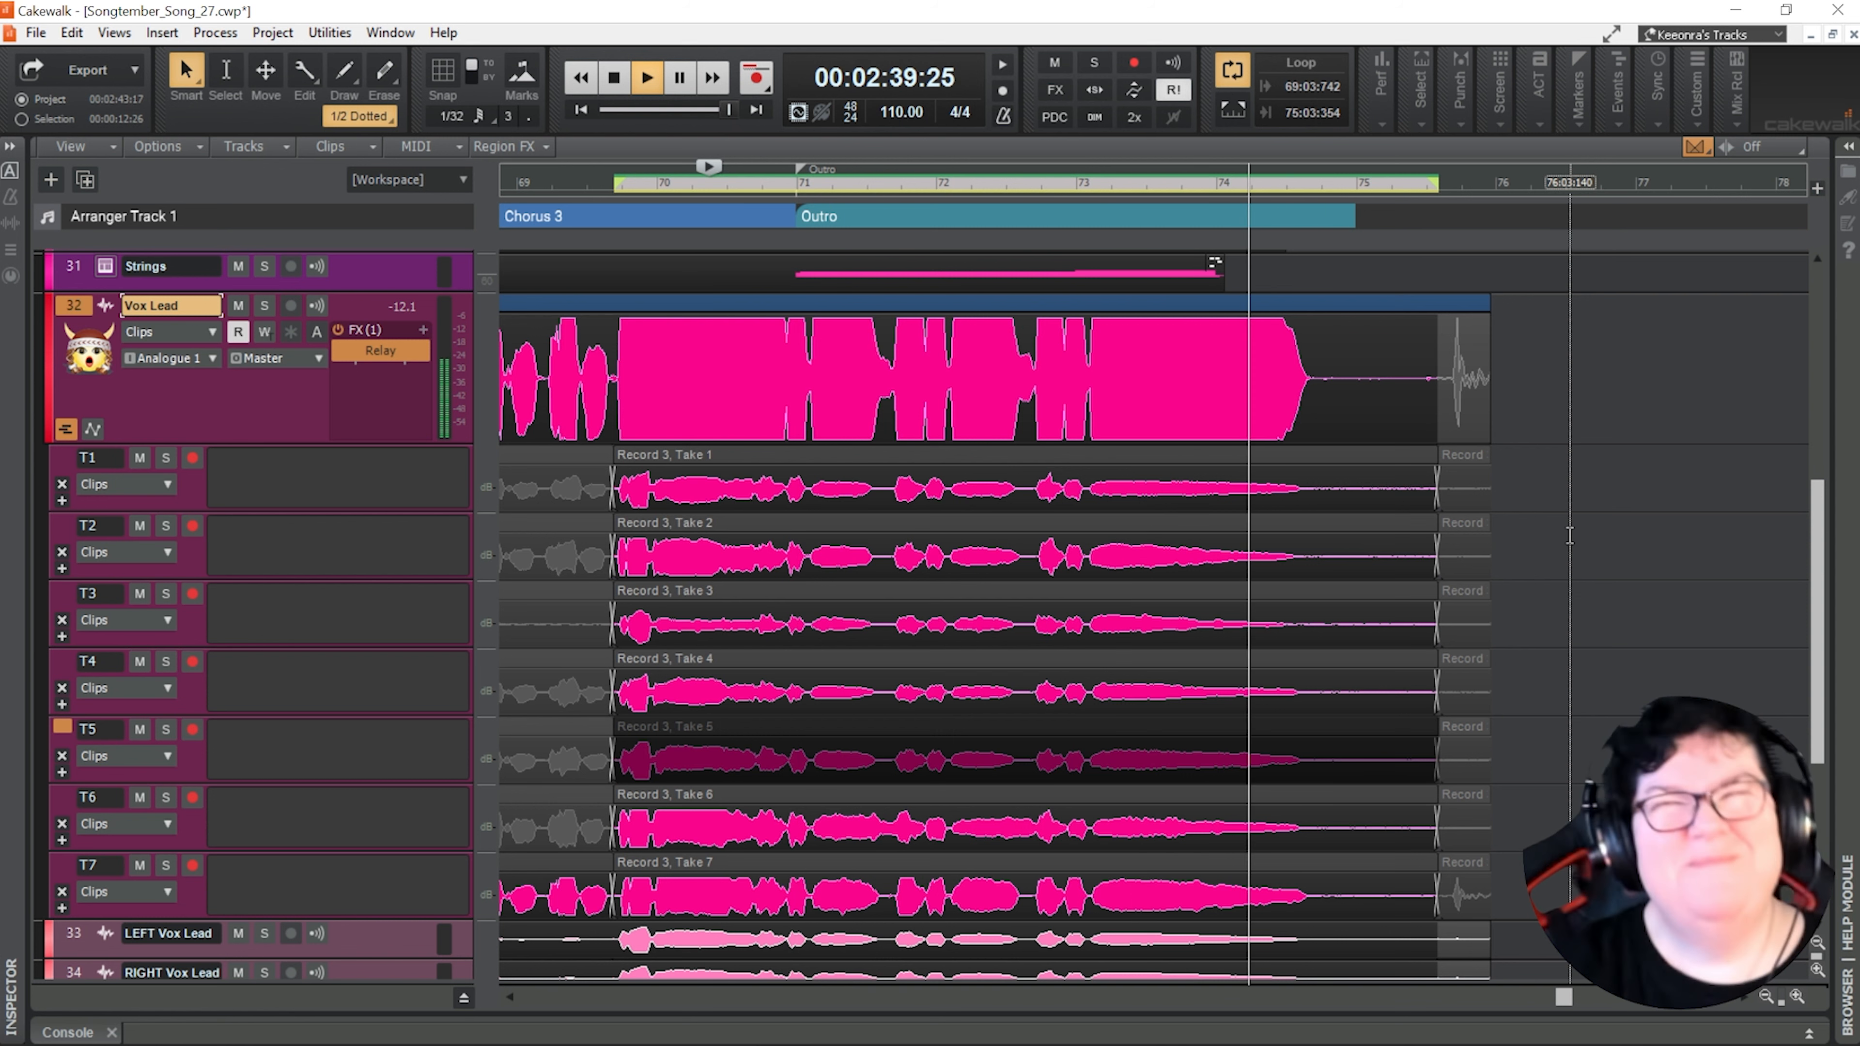
{"action": "key", "text": "Down"}
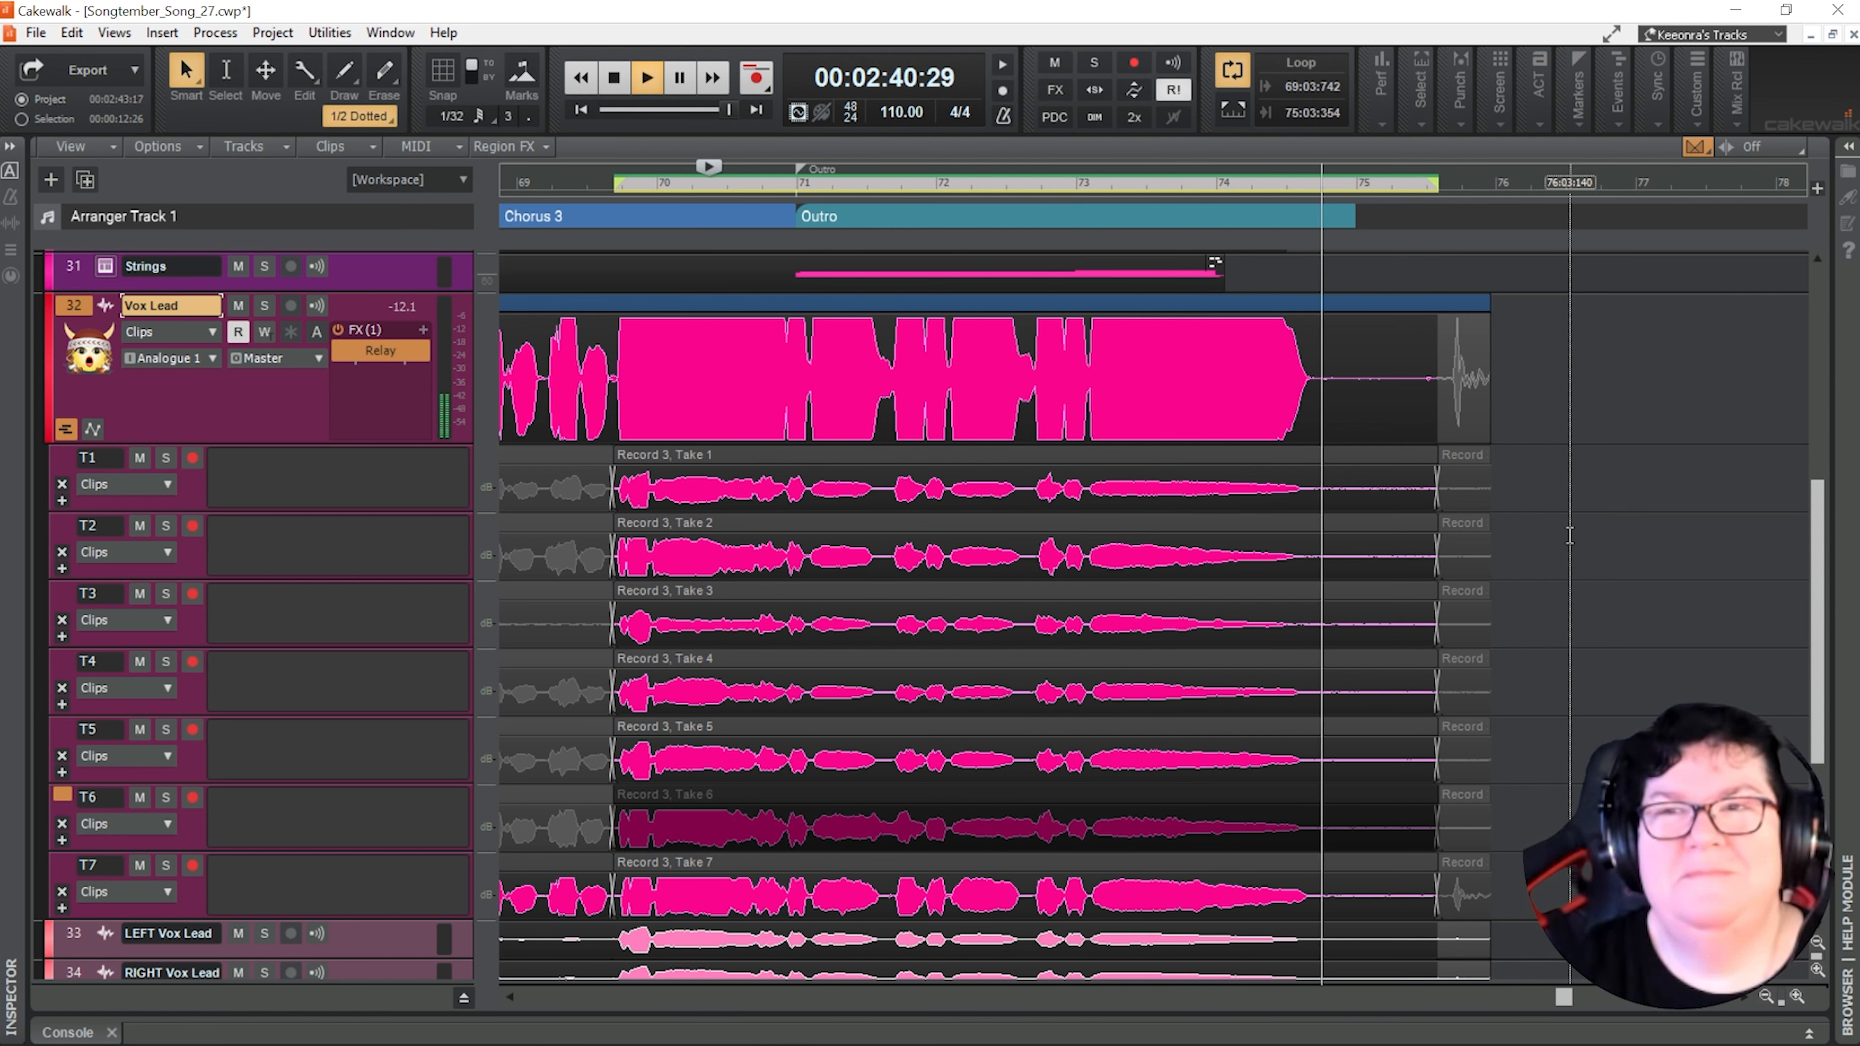
{"action": "key", "text": "Down"}
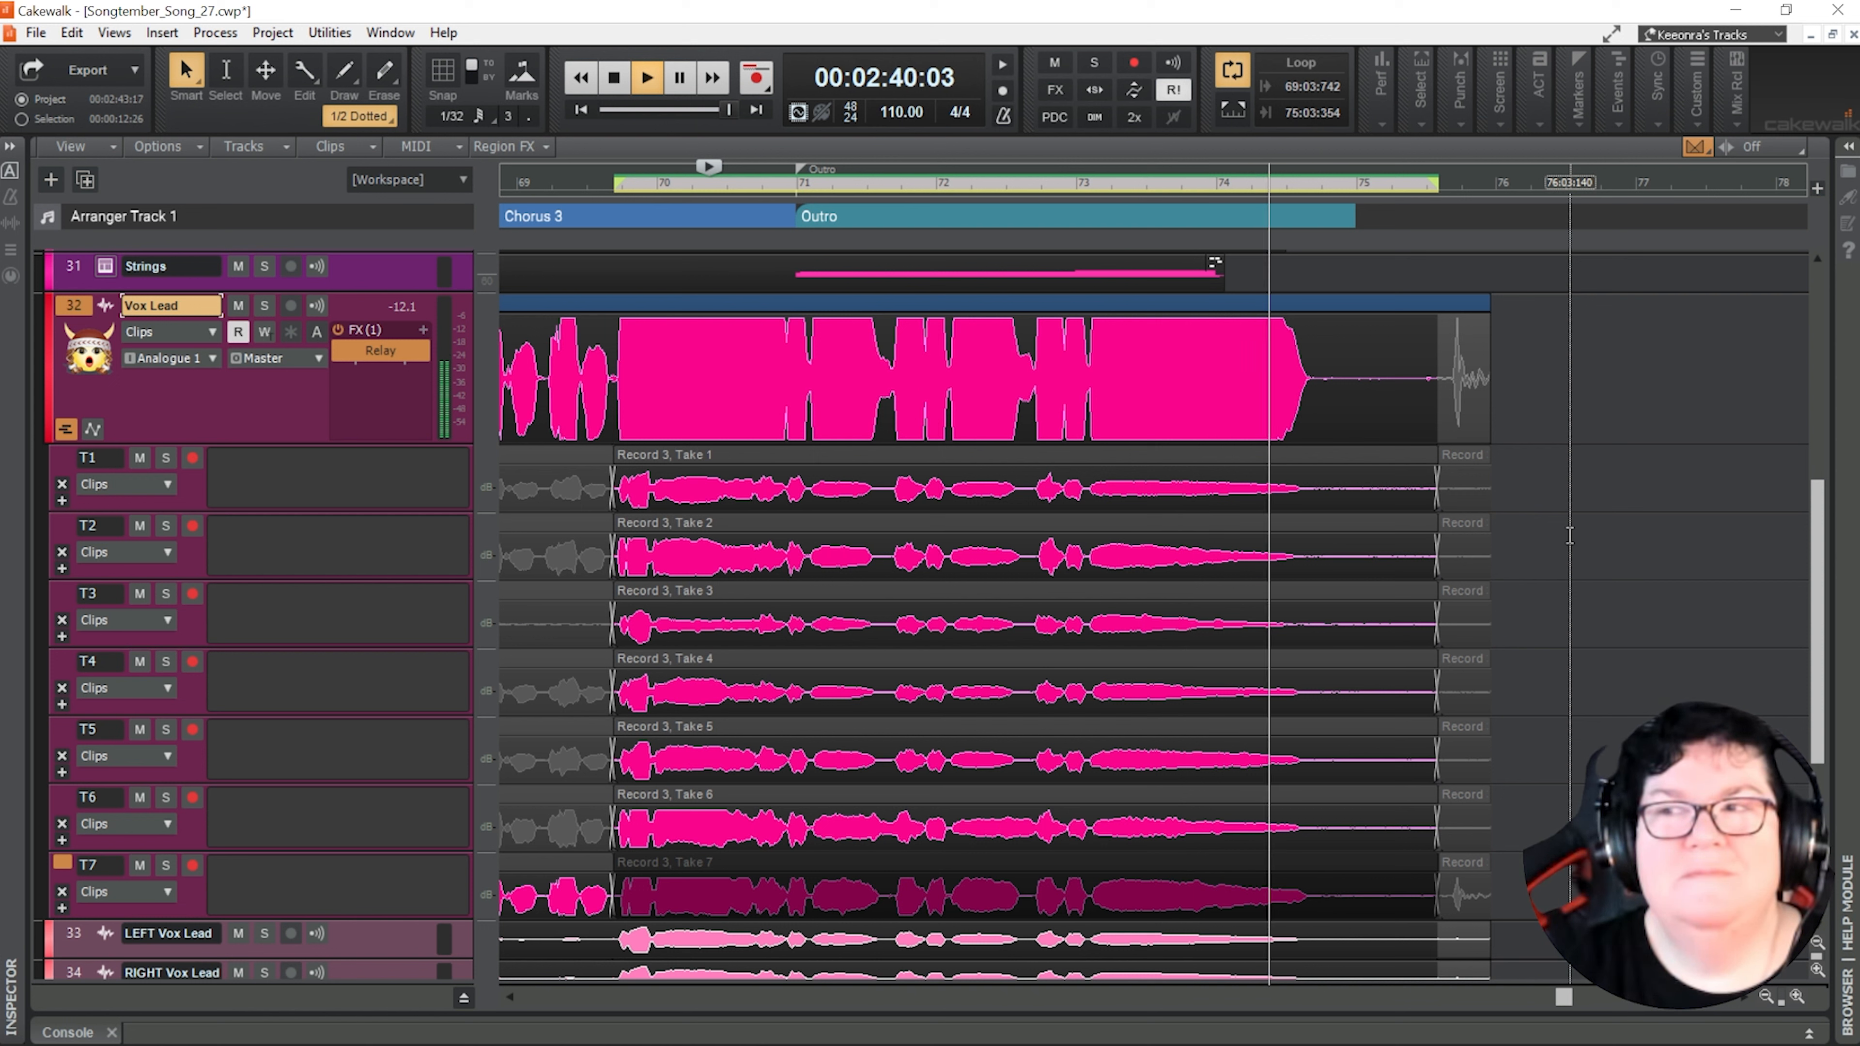
{"action": "key", "text": "space"}
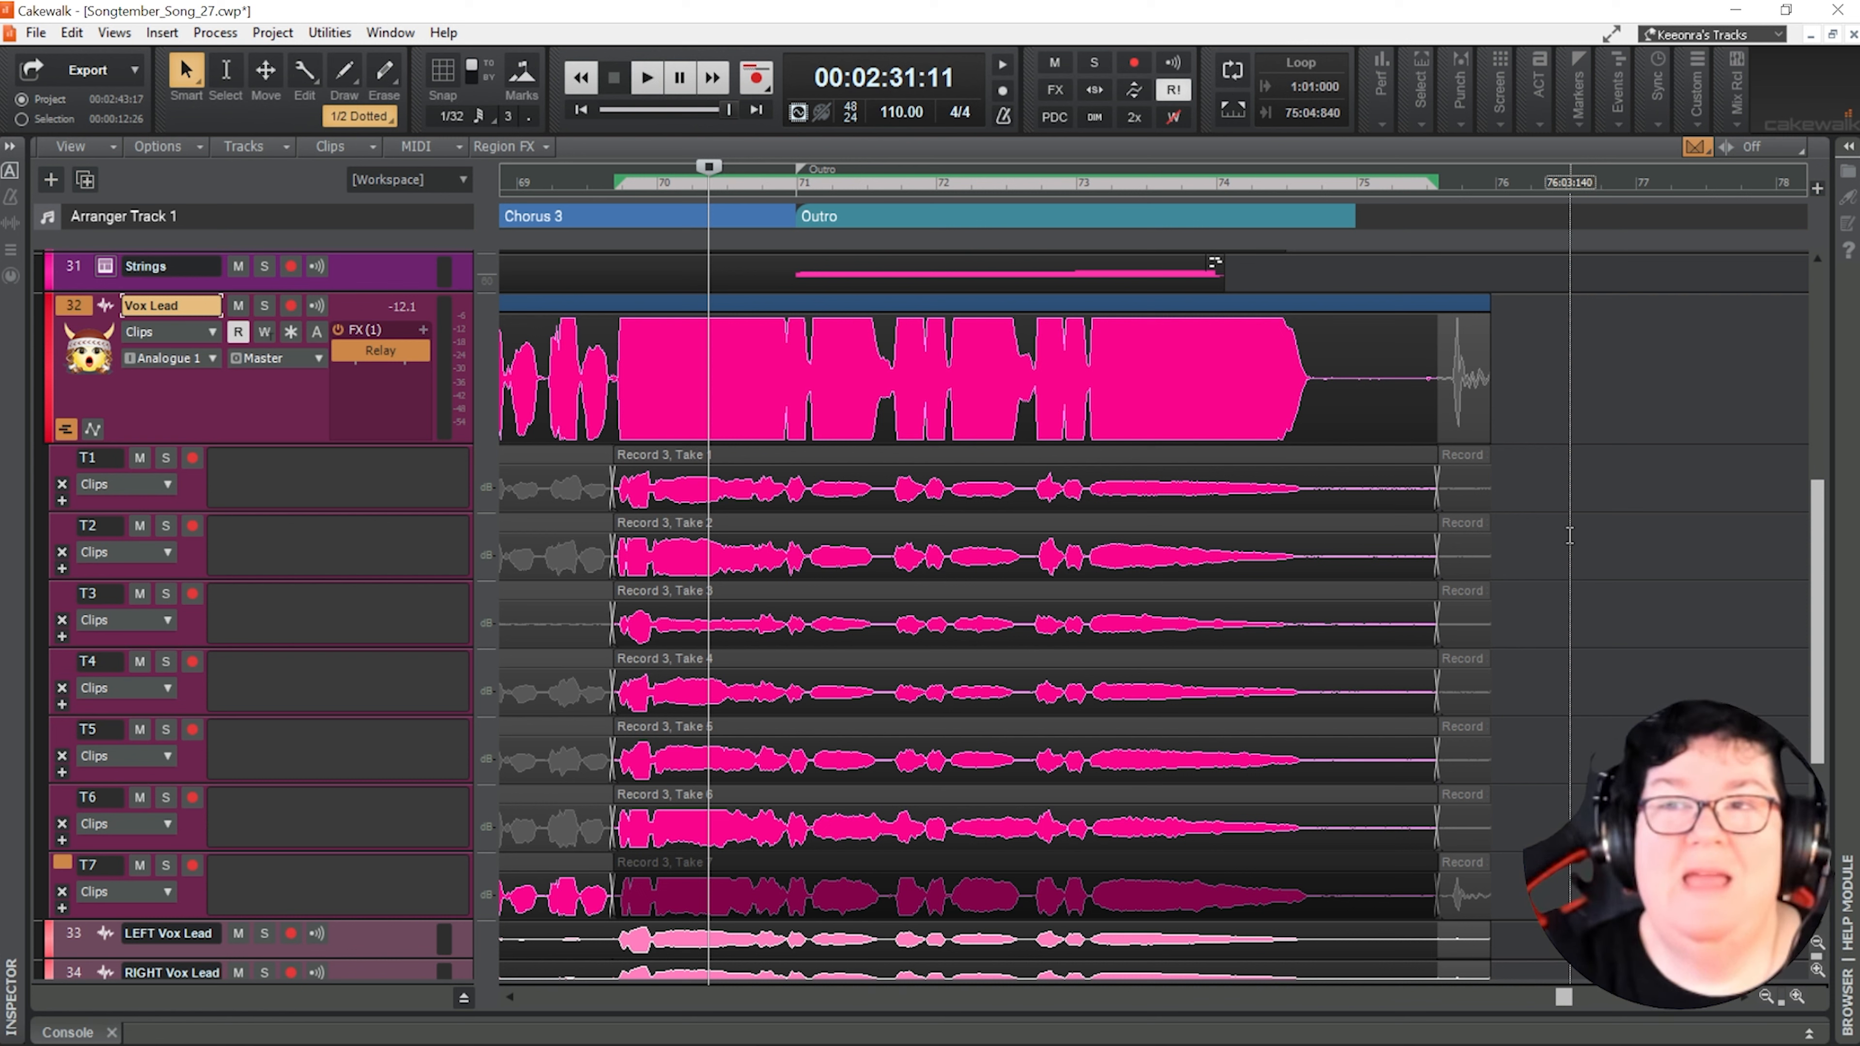
Replay the last phrase in a loop from Take 4 down to Take 7, choose Take 7 for the comp, and stop
{"action": "left_click", "coordinate": [1114, 660]}
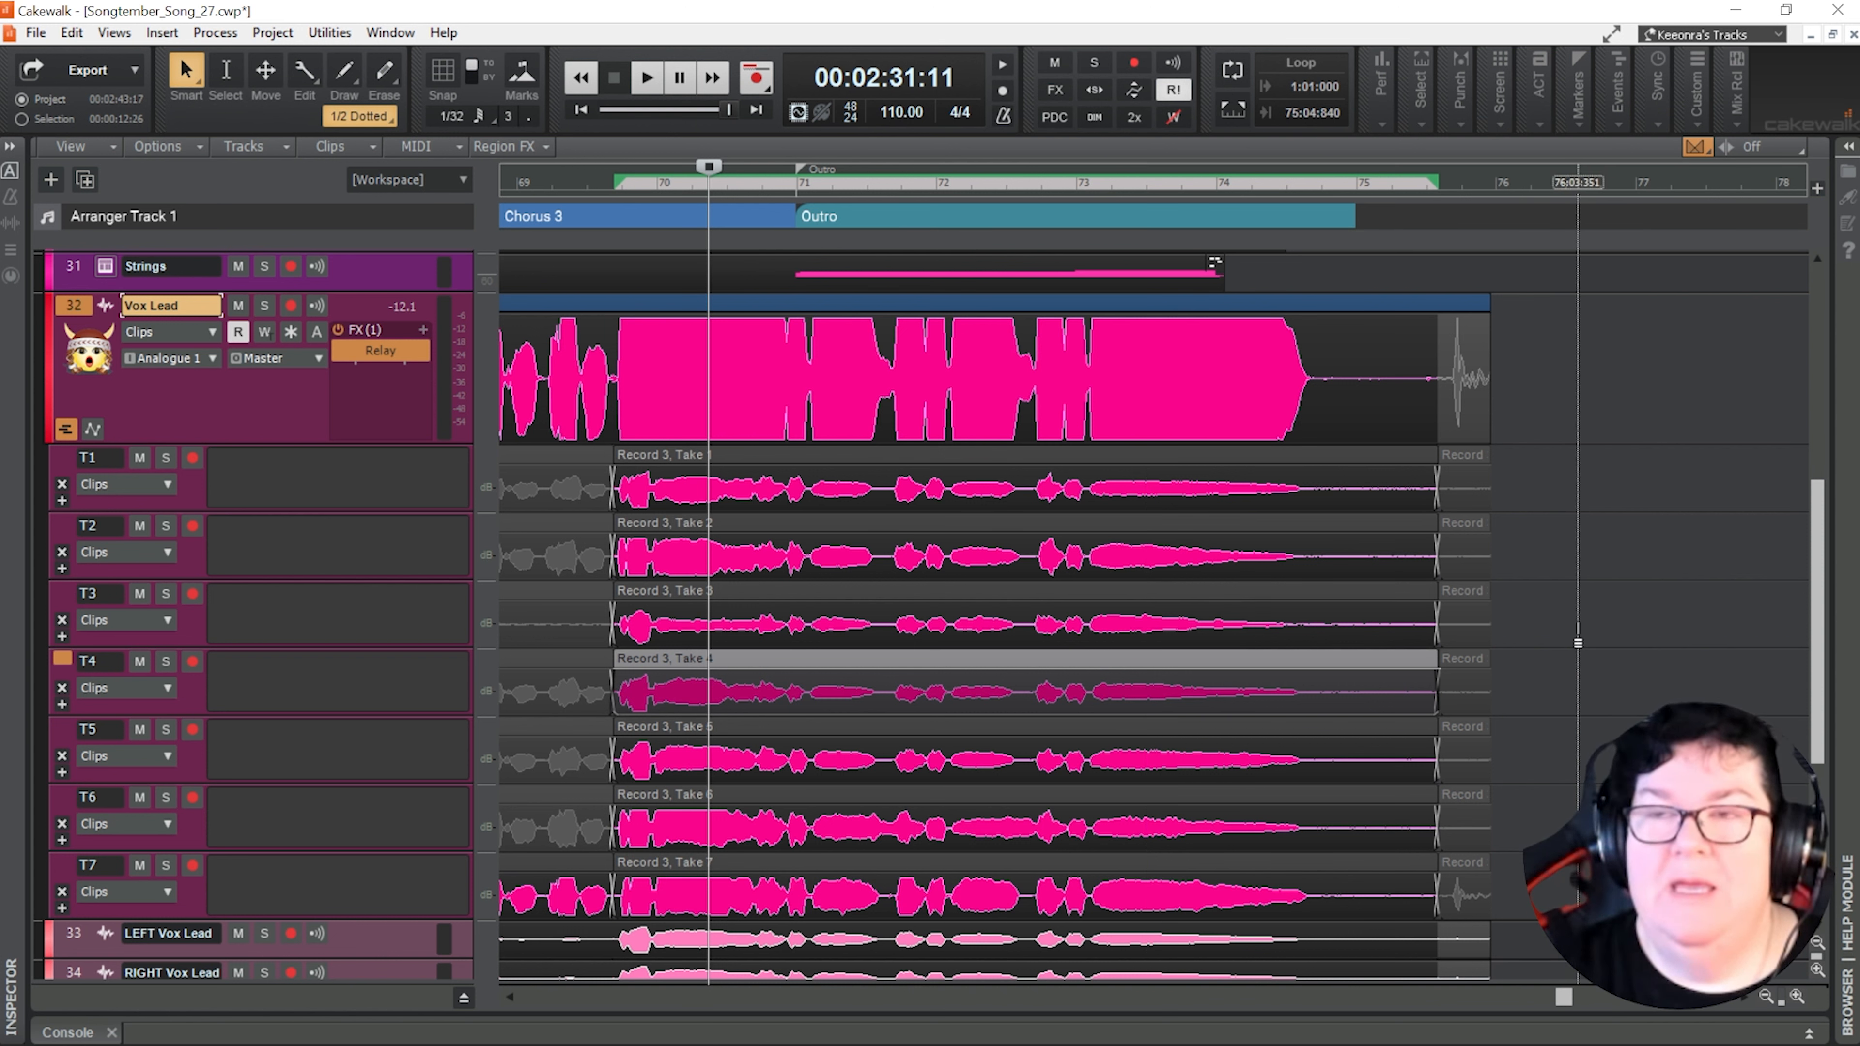
{"action": "key", "text": "shift+space"}
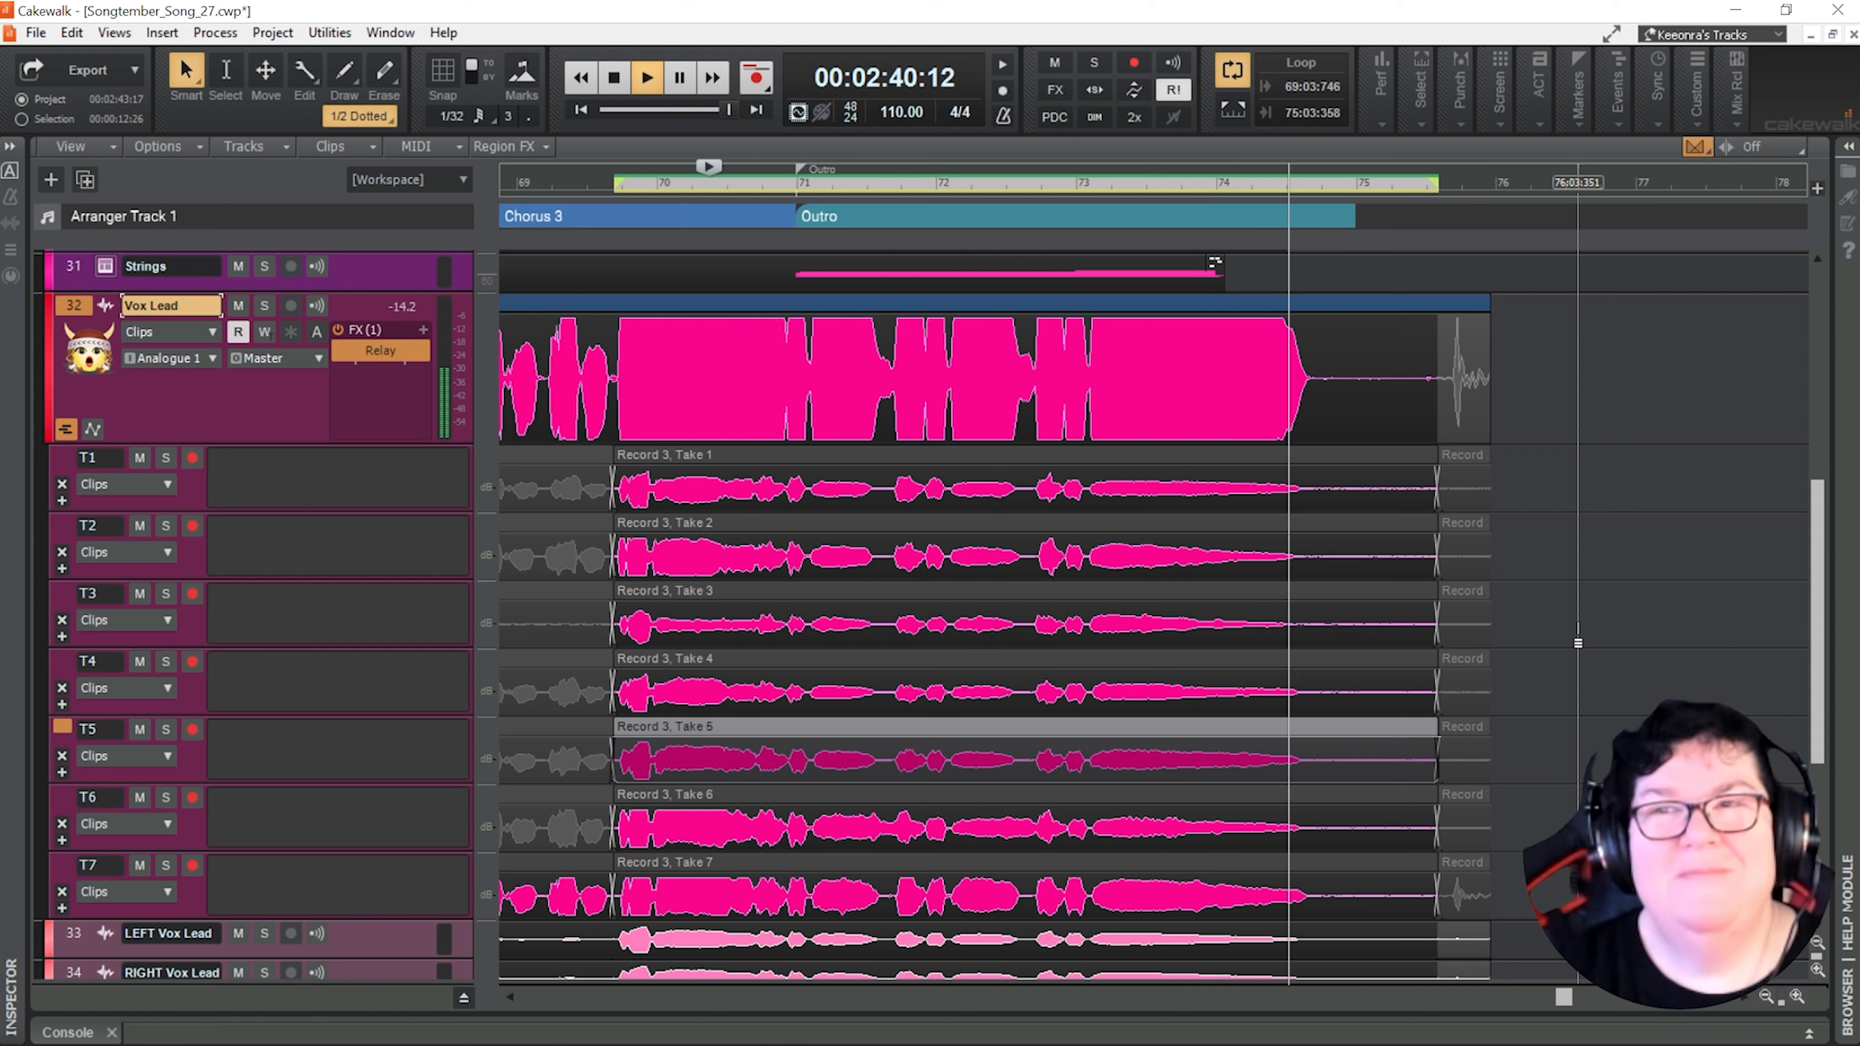
{"action": "key", "text": "Down"}
{"action": "key", "text": "Down"}
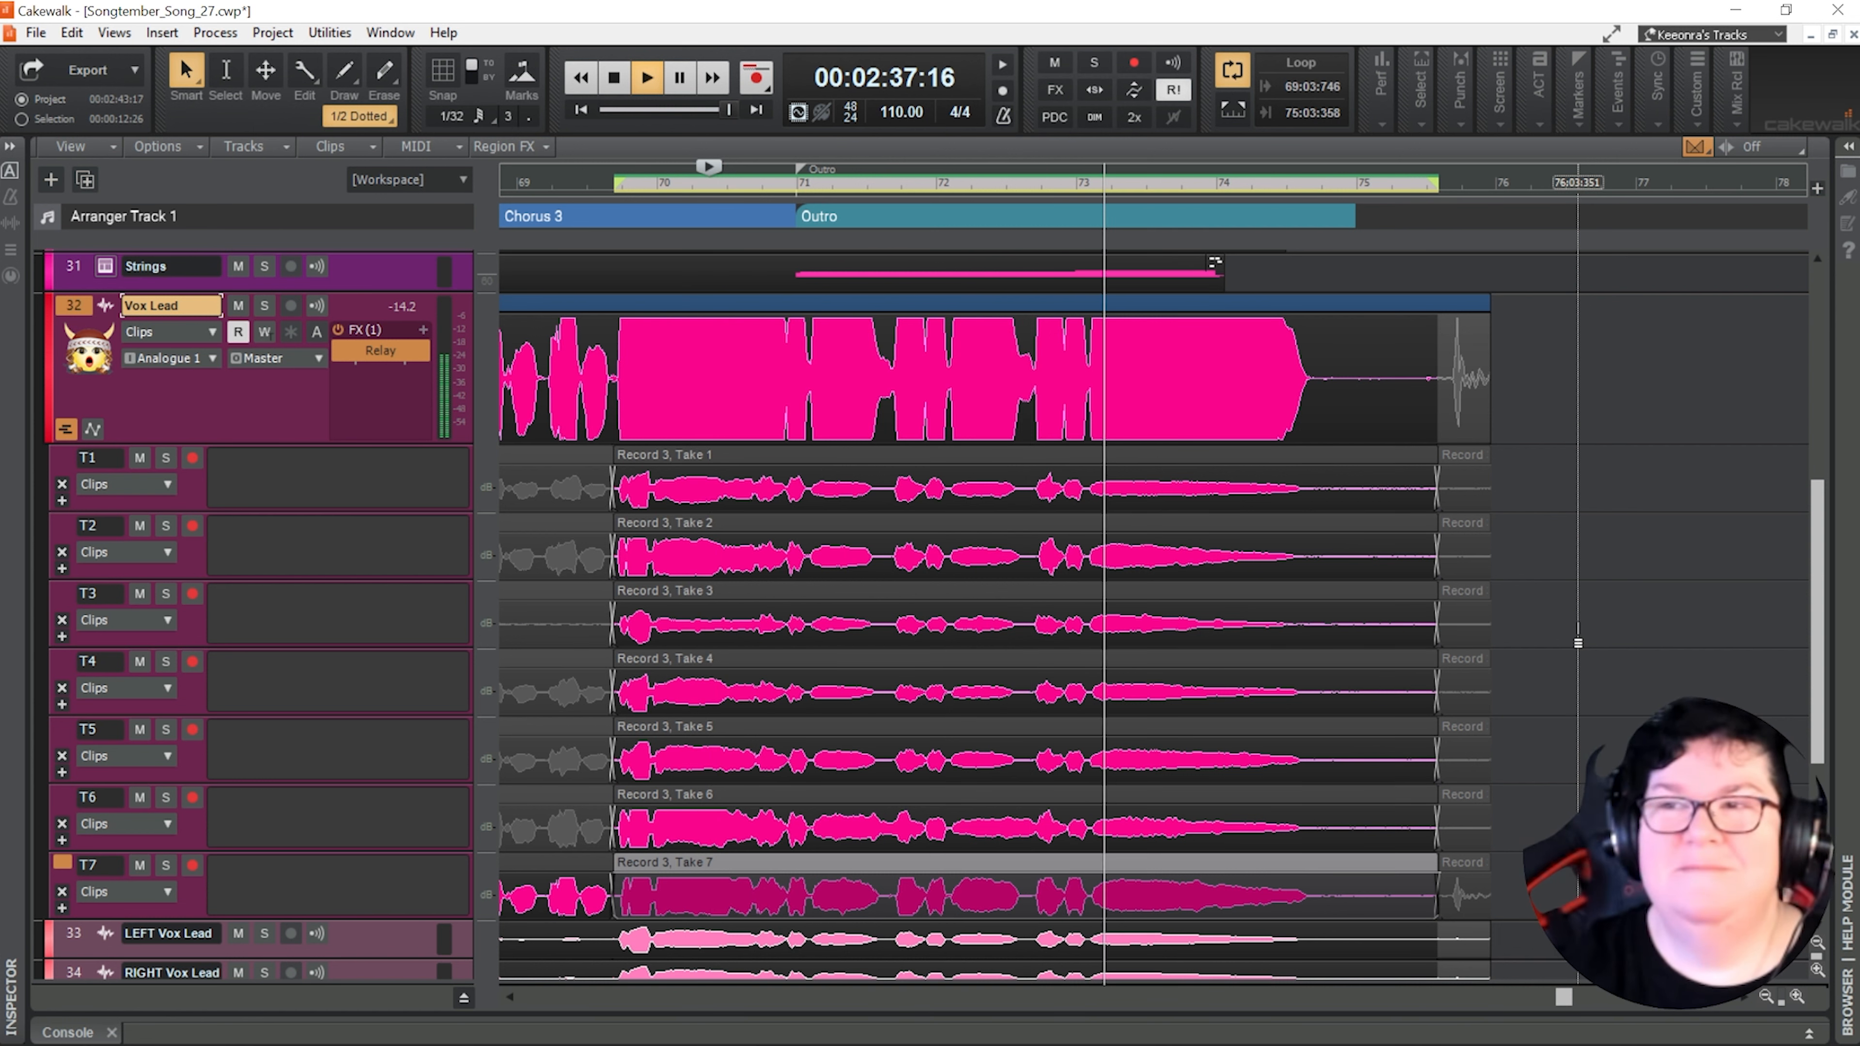
{"action": "key", "text": "Return"}
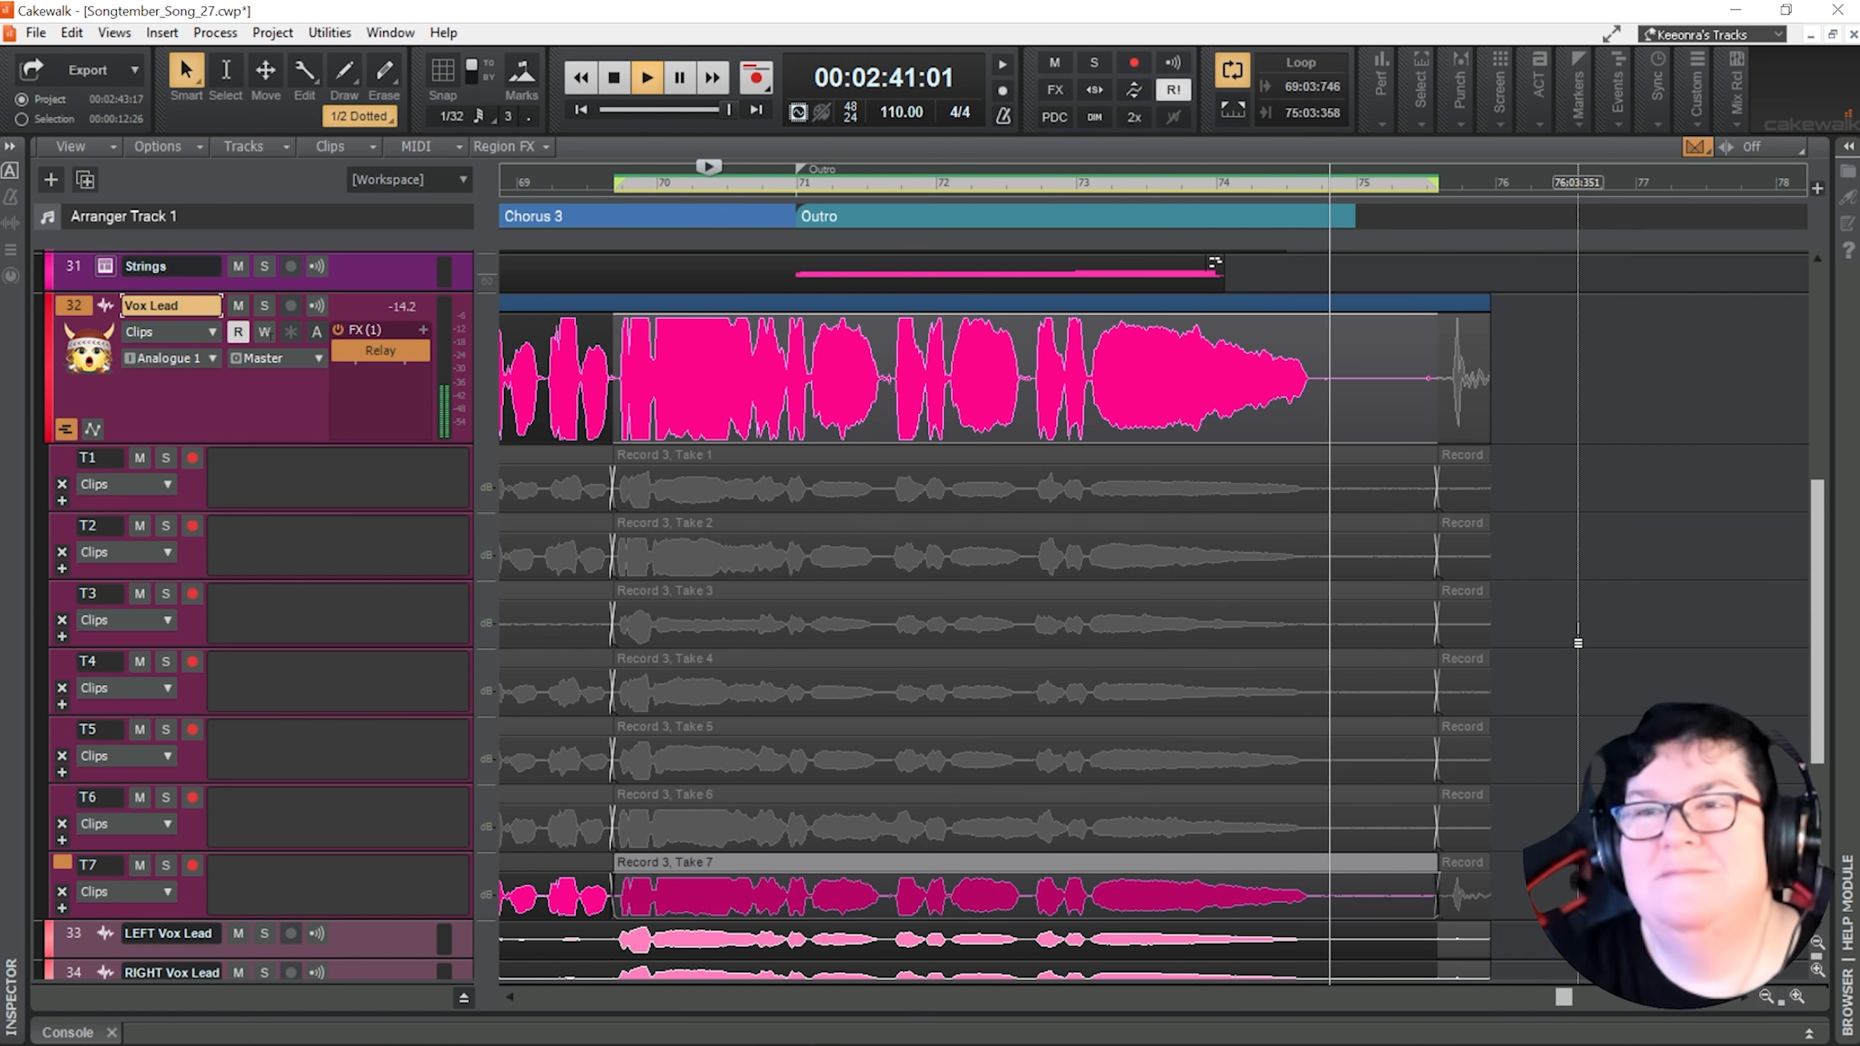
{"action": "key", "text": "space"}
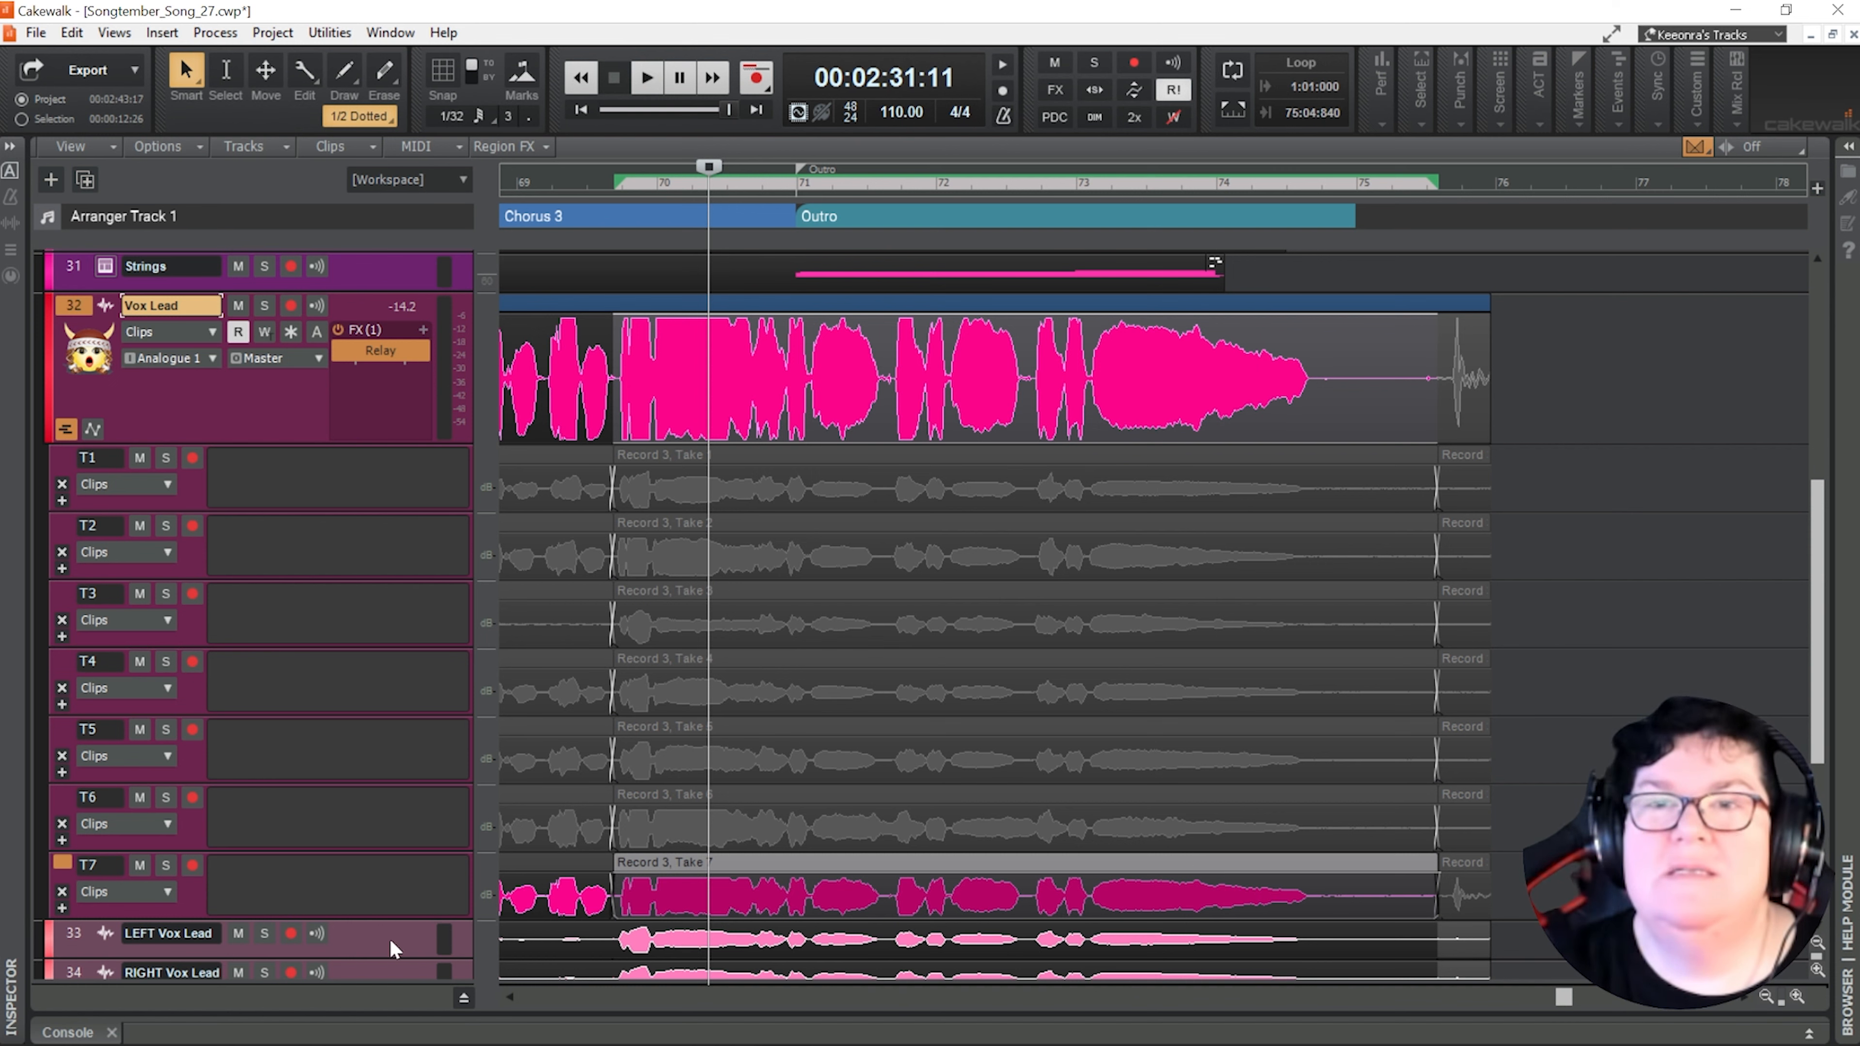
Look at the take lanes of the LEFT Vox Lead track, and return to Vox Lead for comparison
{"action": "scroll", "coordinate": [380, 861], "scroll_direction": "down", "scroll_amount": 1}
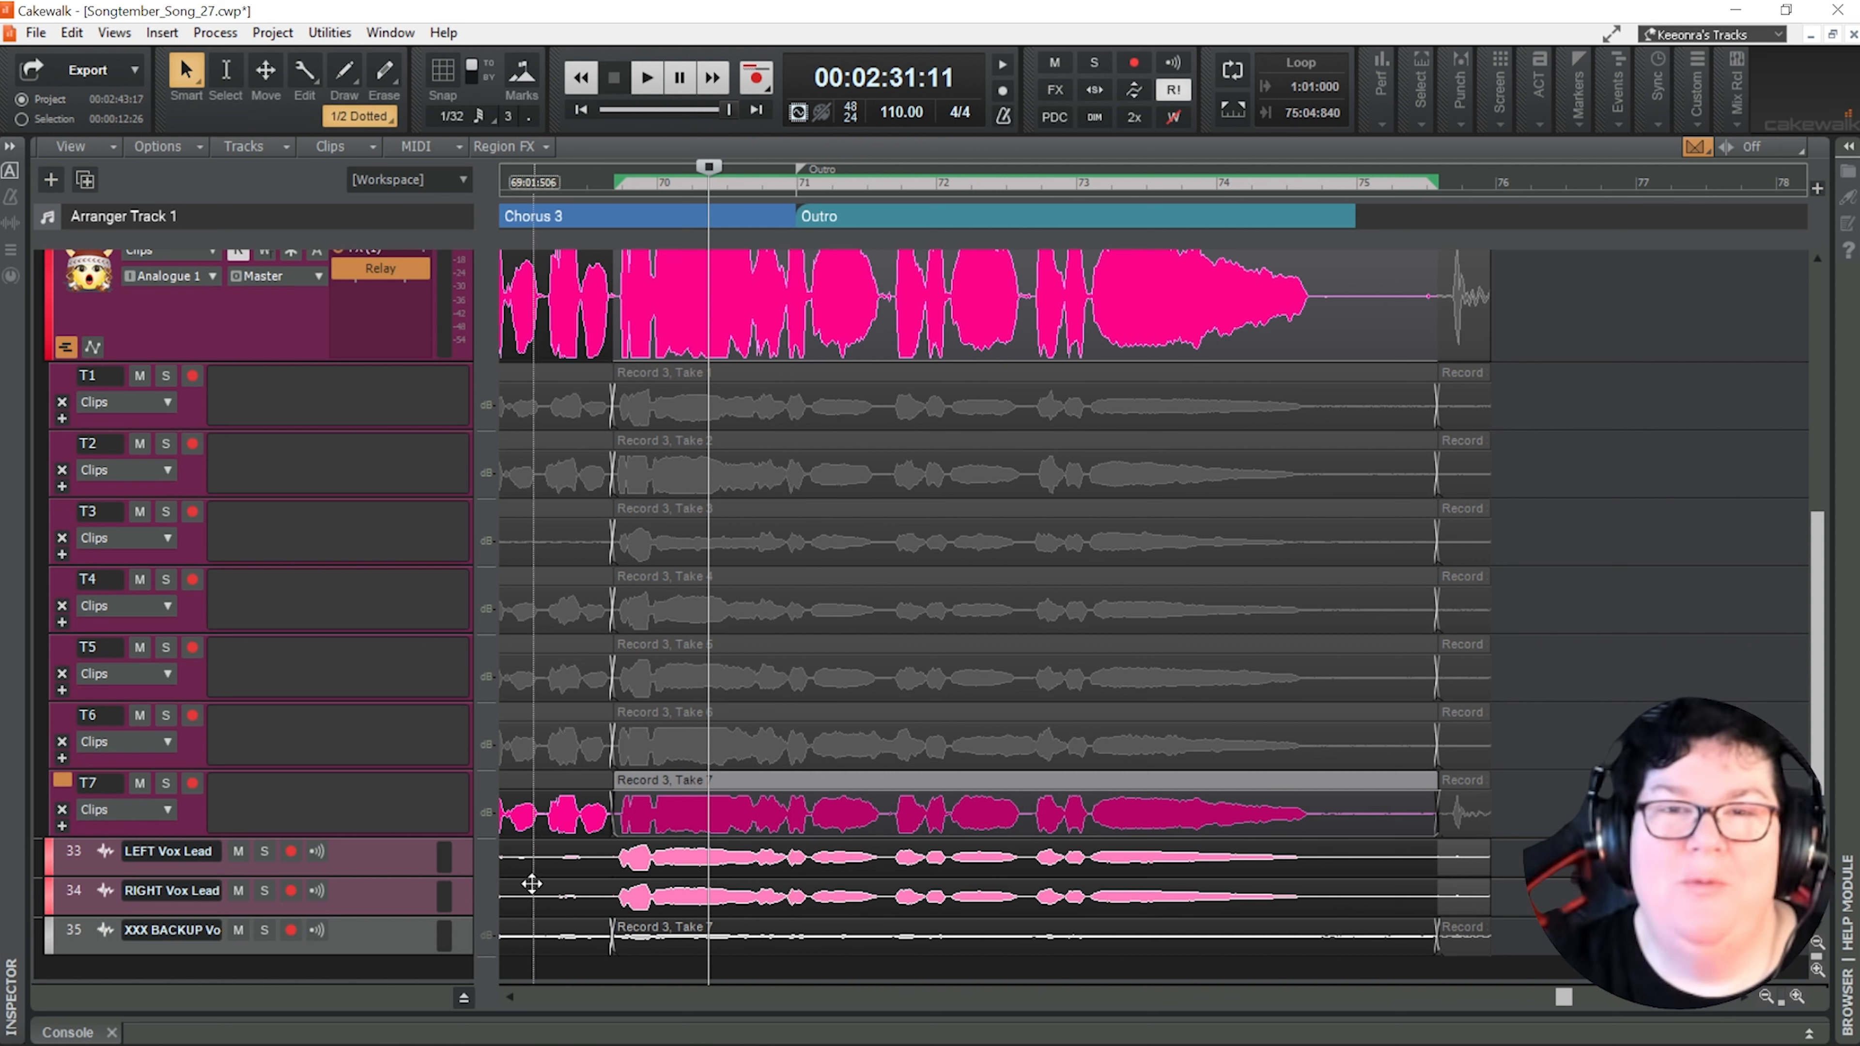
{"action": "left_click", "coordinate": [385, 862]}
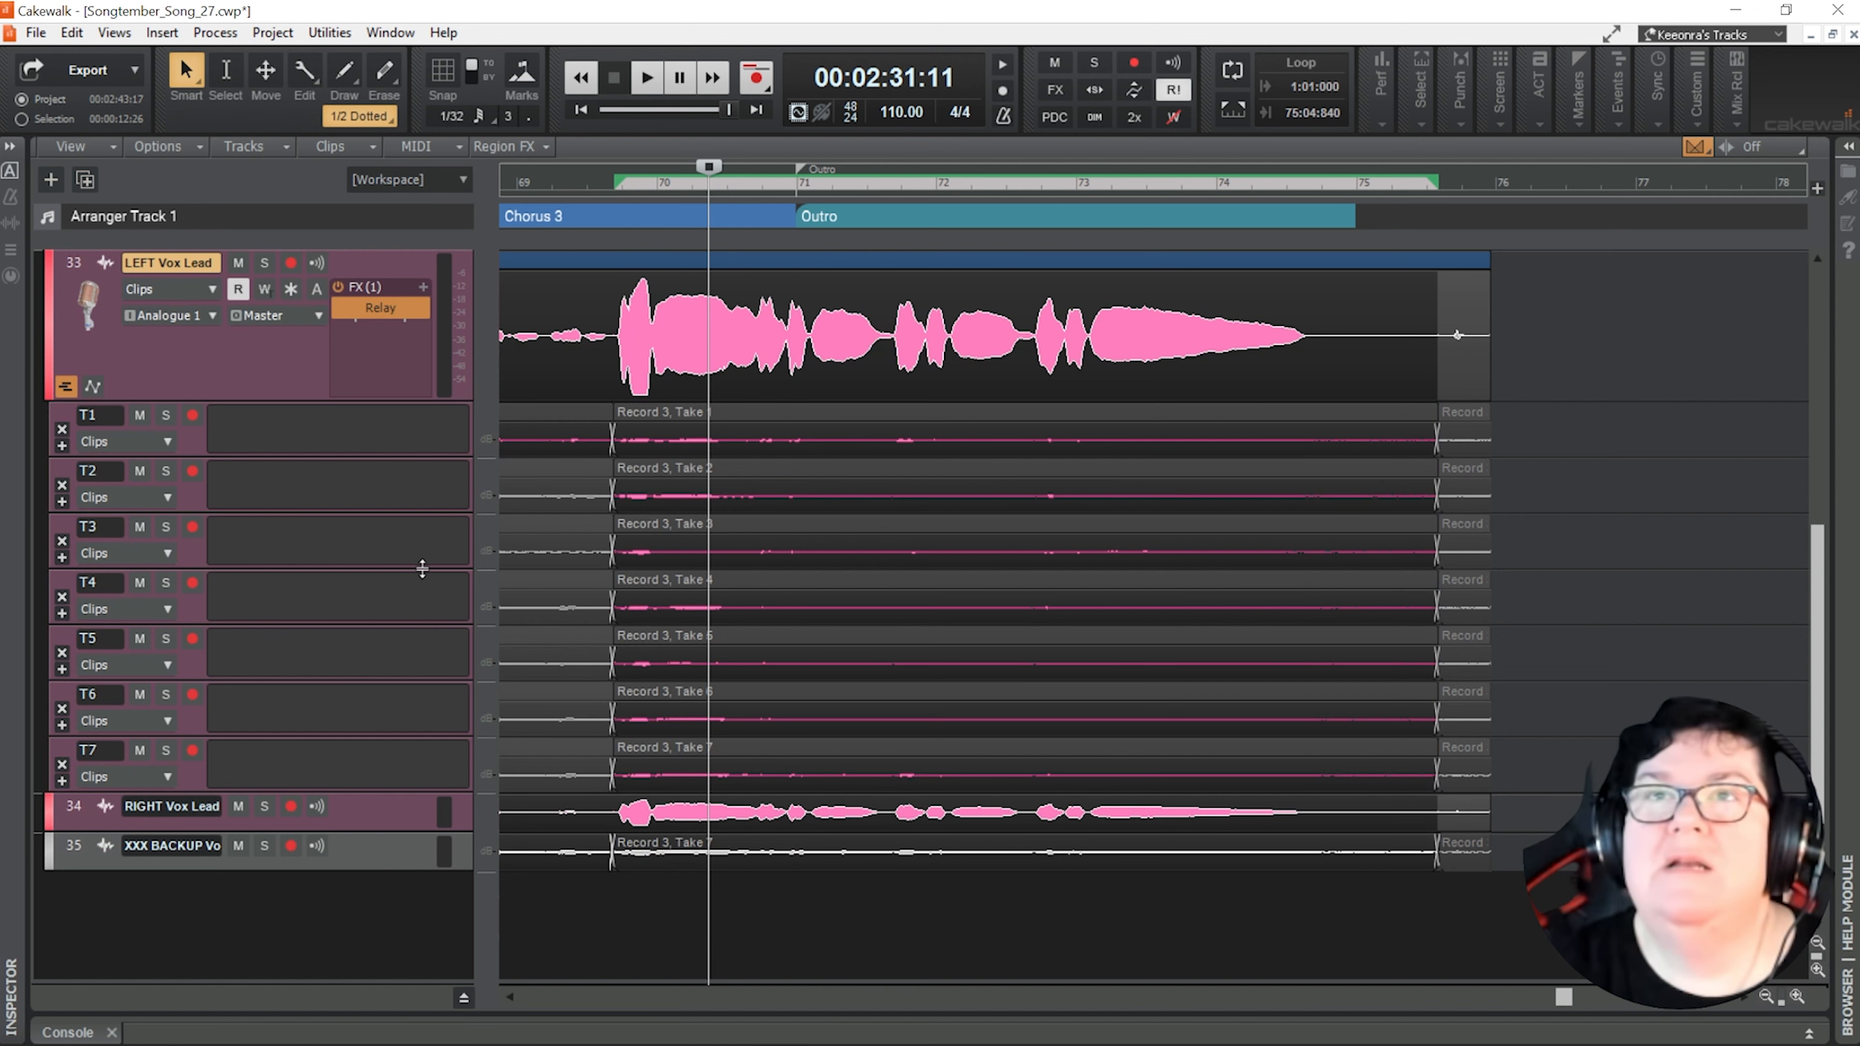
{"action": "scroll", "coordinate": [422, 569], "scroll_direction": "up", "scroll_amount": 2}
{"action": "left_click", "coordinate": [370, 313]}
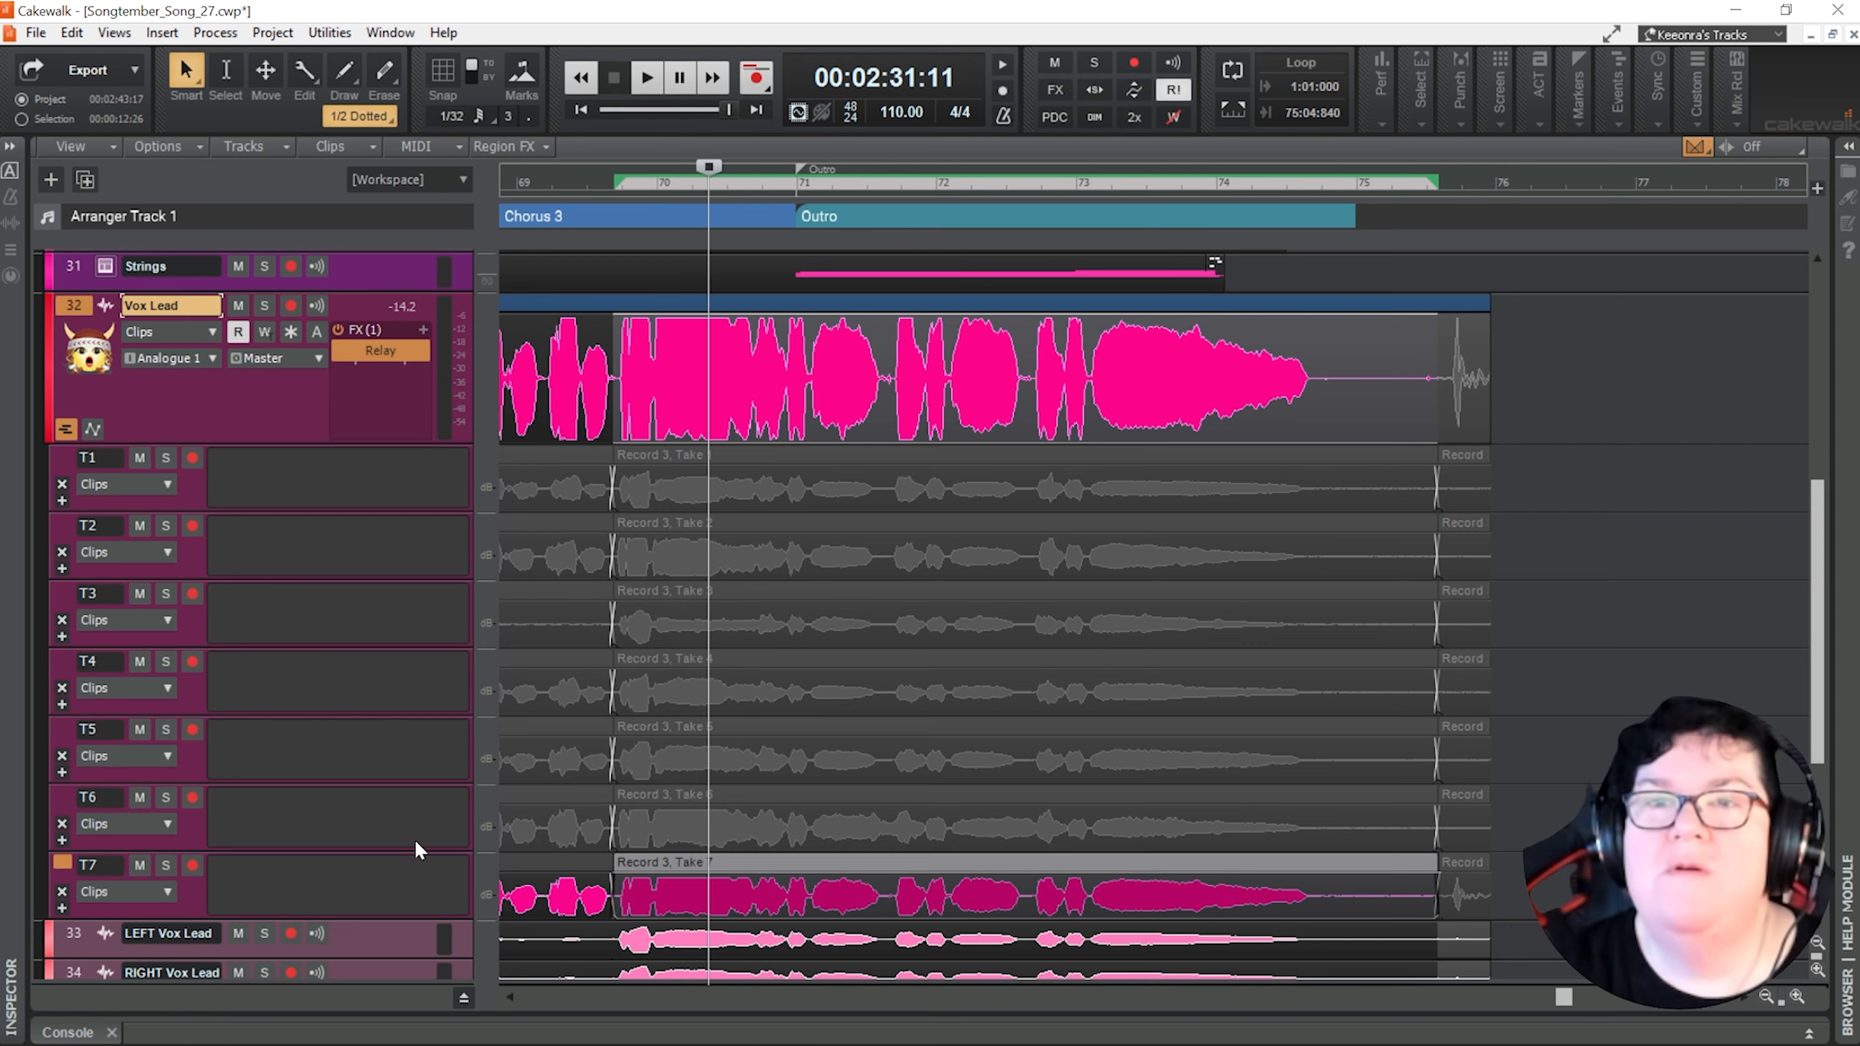
Look at the LEFT Vox Lead take lanes, and choose Take 6 for the last phrase of RIGHT Vox Lead
{"action": "scroll", "coordinate": [415, 850], "scroll_direction": "down", "scroll_amount": 2}
{"action": "left_click", "coordinate": [379, 850]}
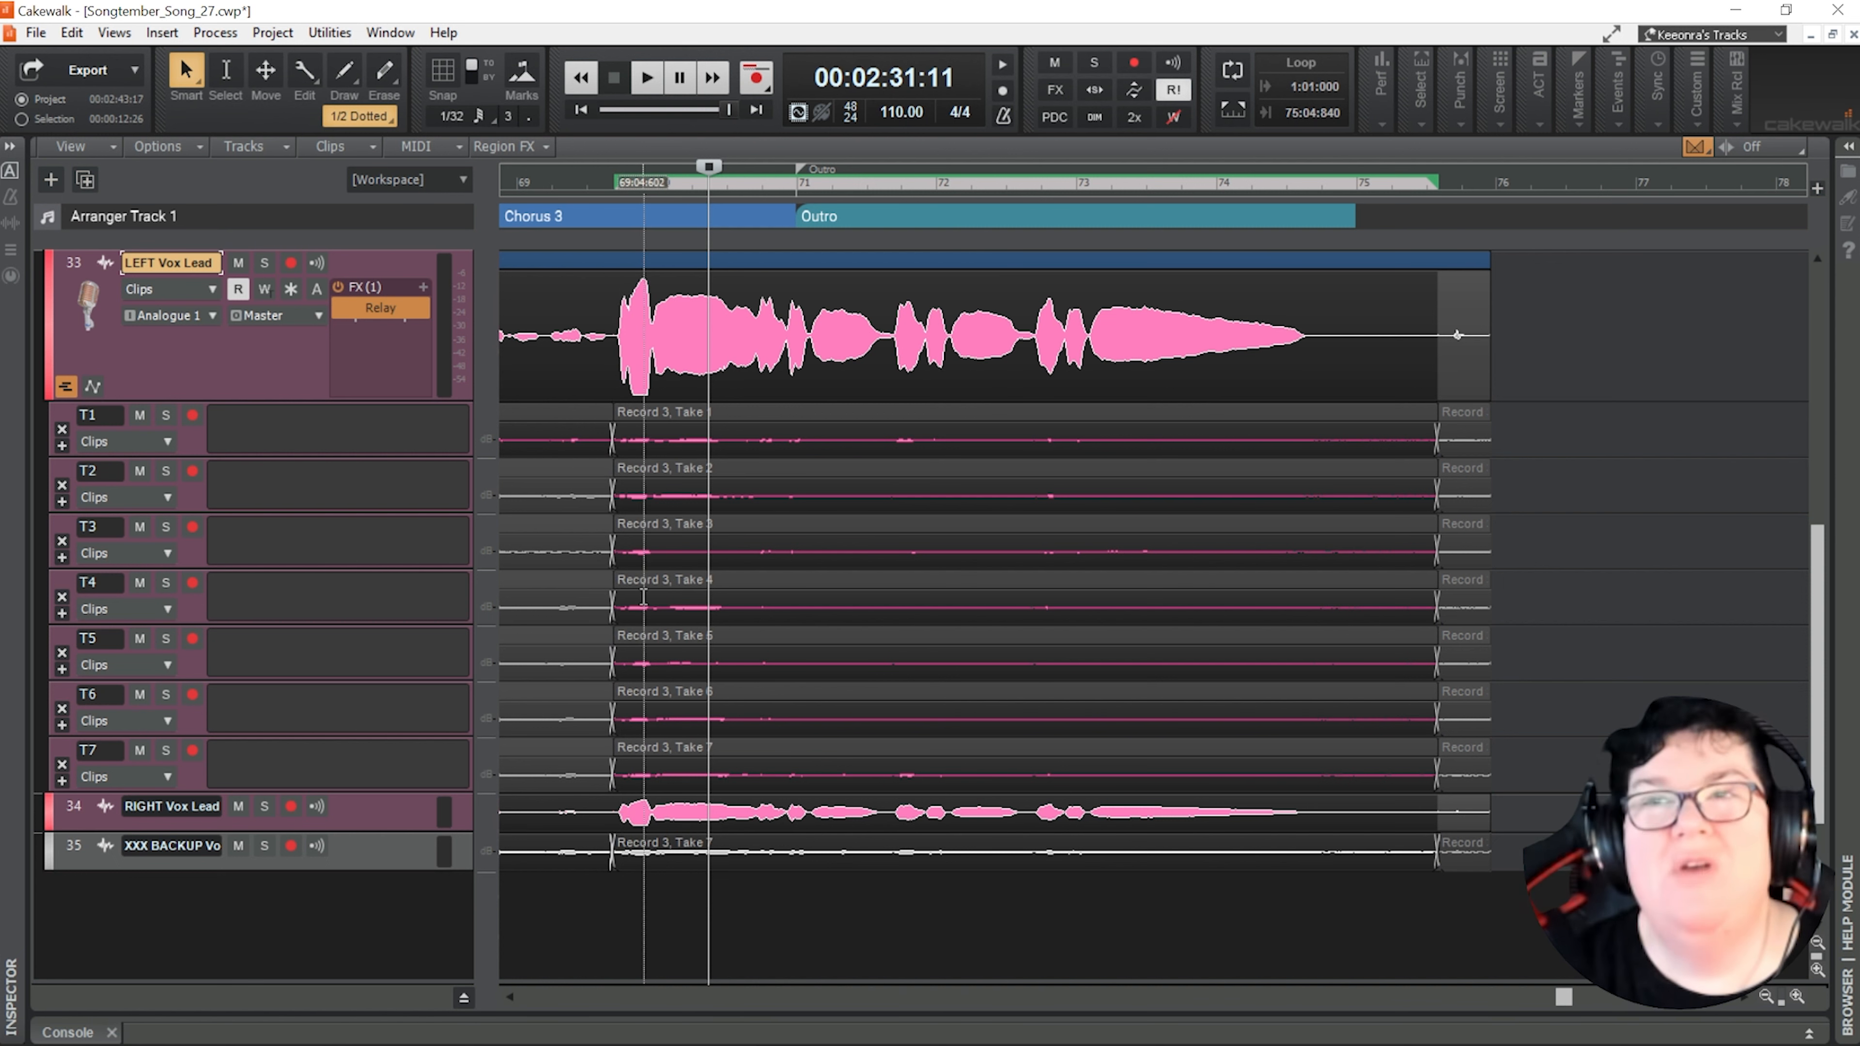
{"action": "left_click", "coordinate": [388, 809]}
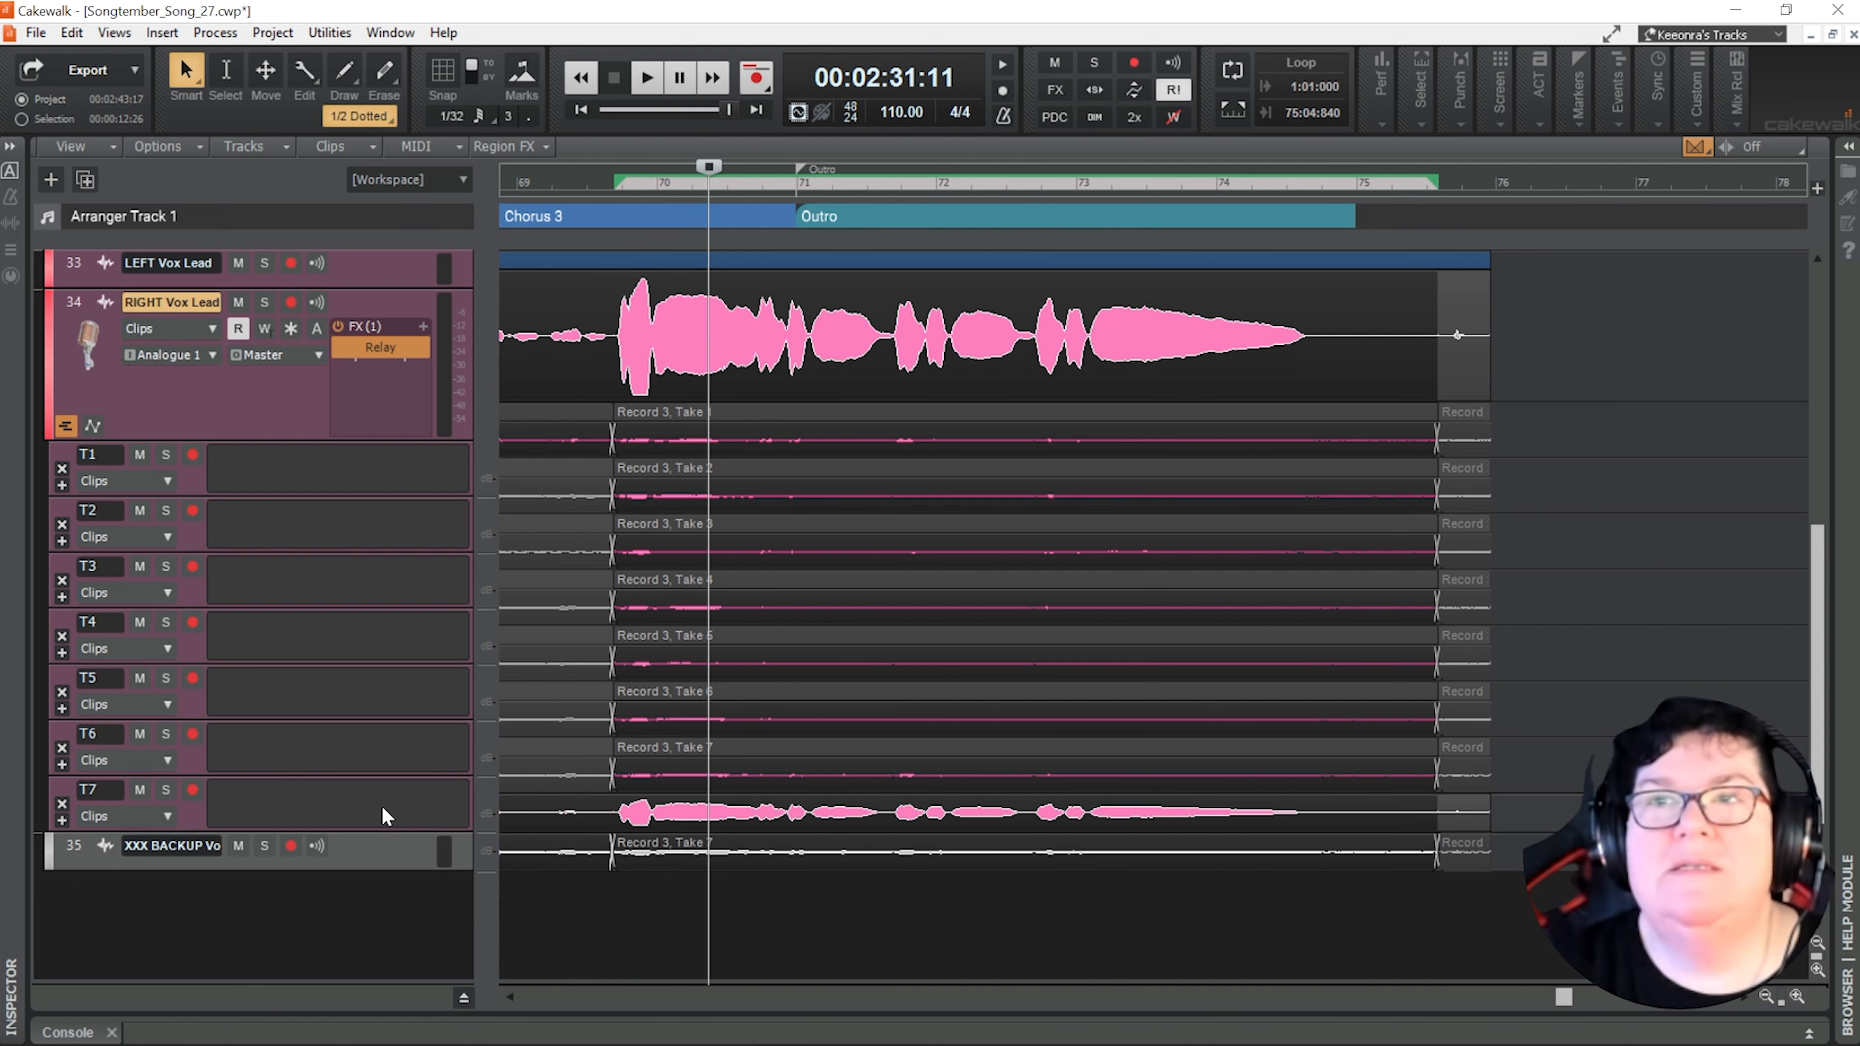
{"action": "left_click", "coordinate": [849, 741]}
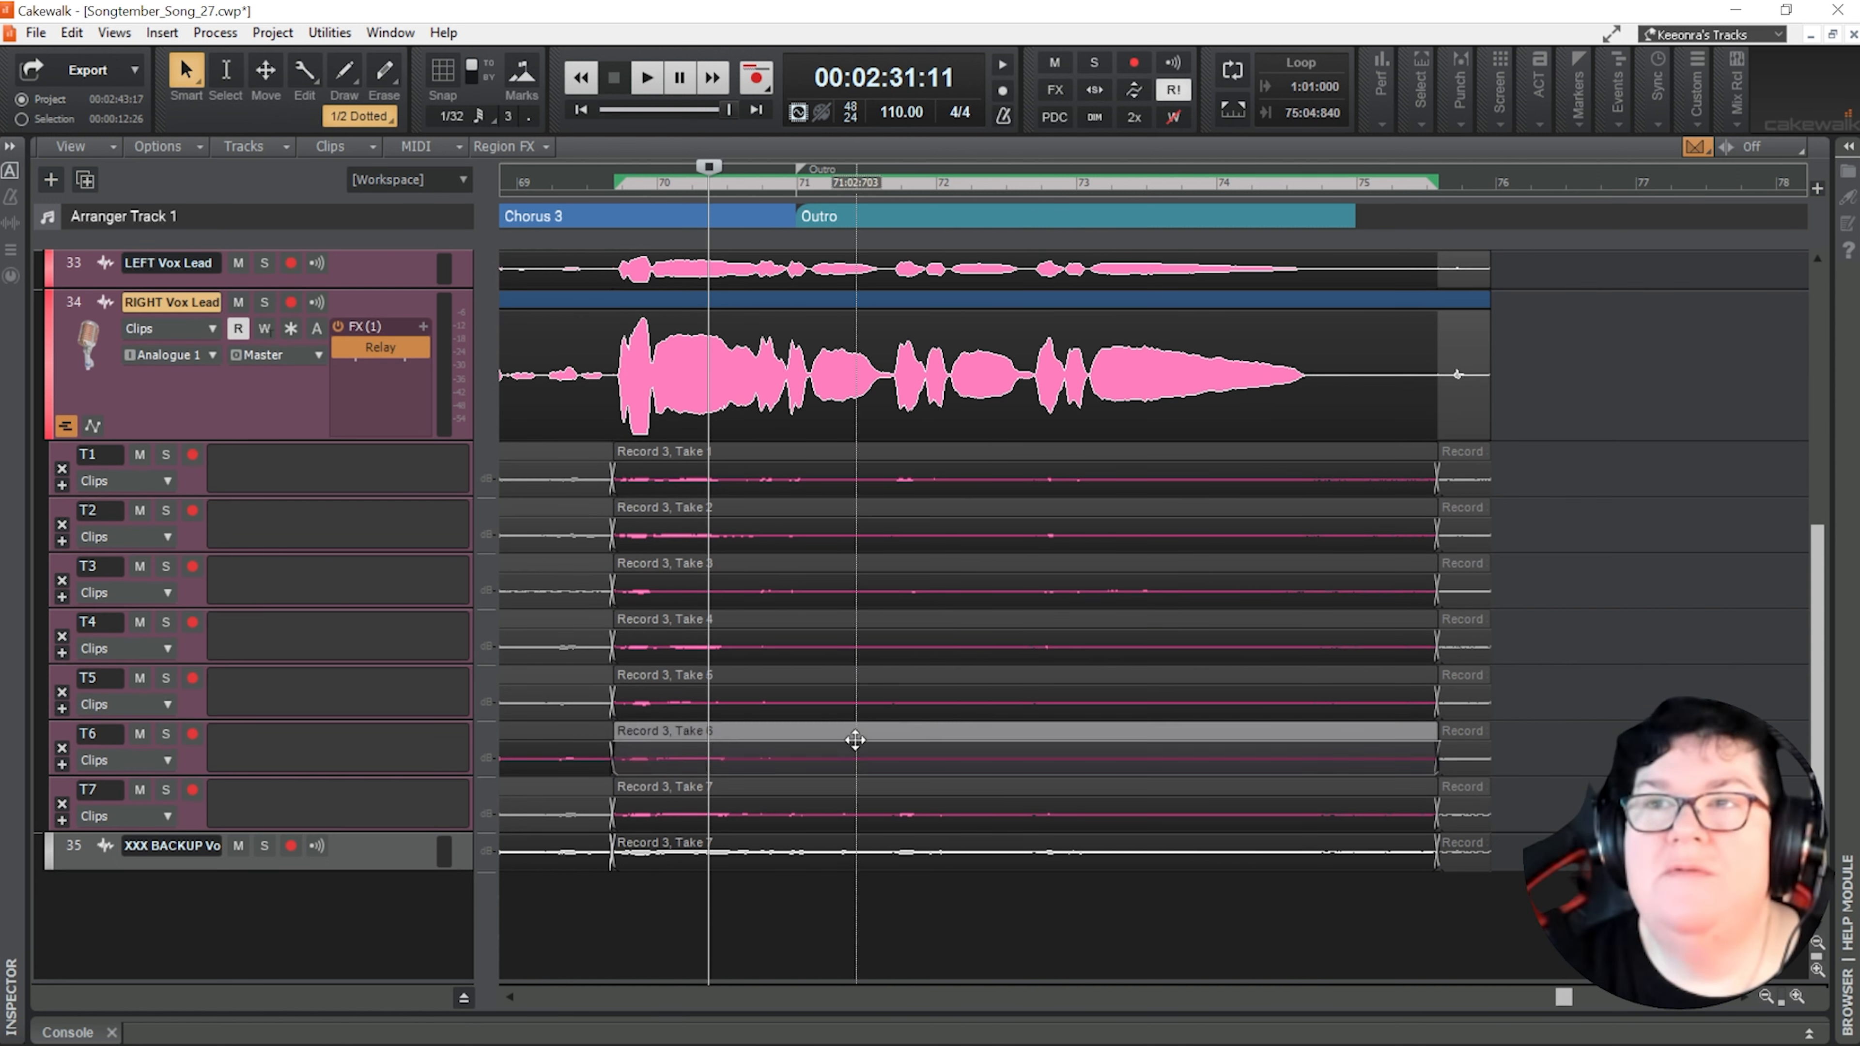
{"action": "left_click", "coordinate": [833, 775]}
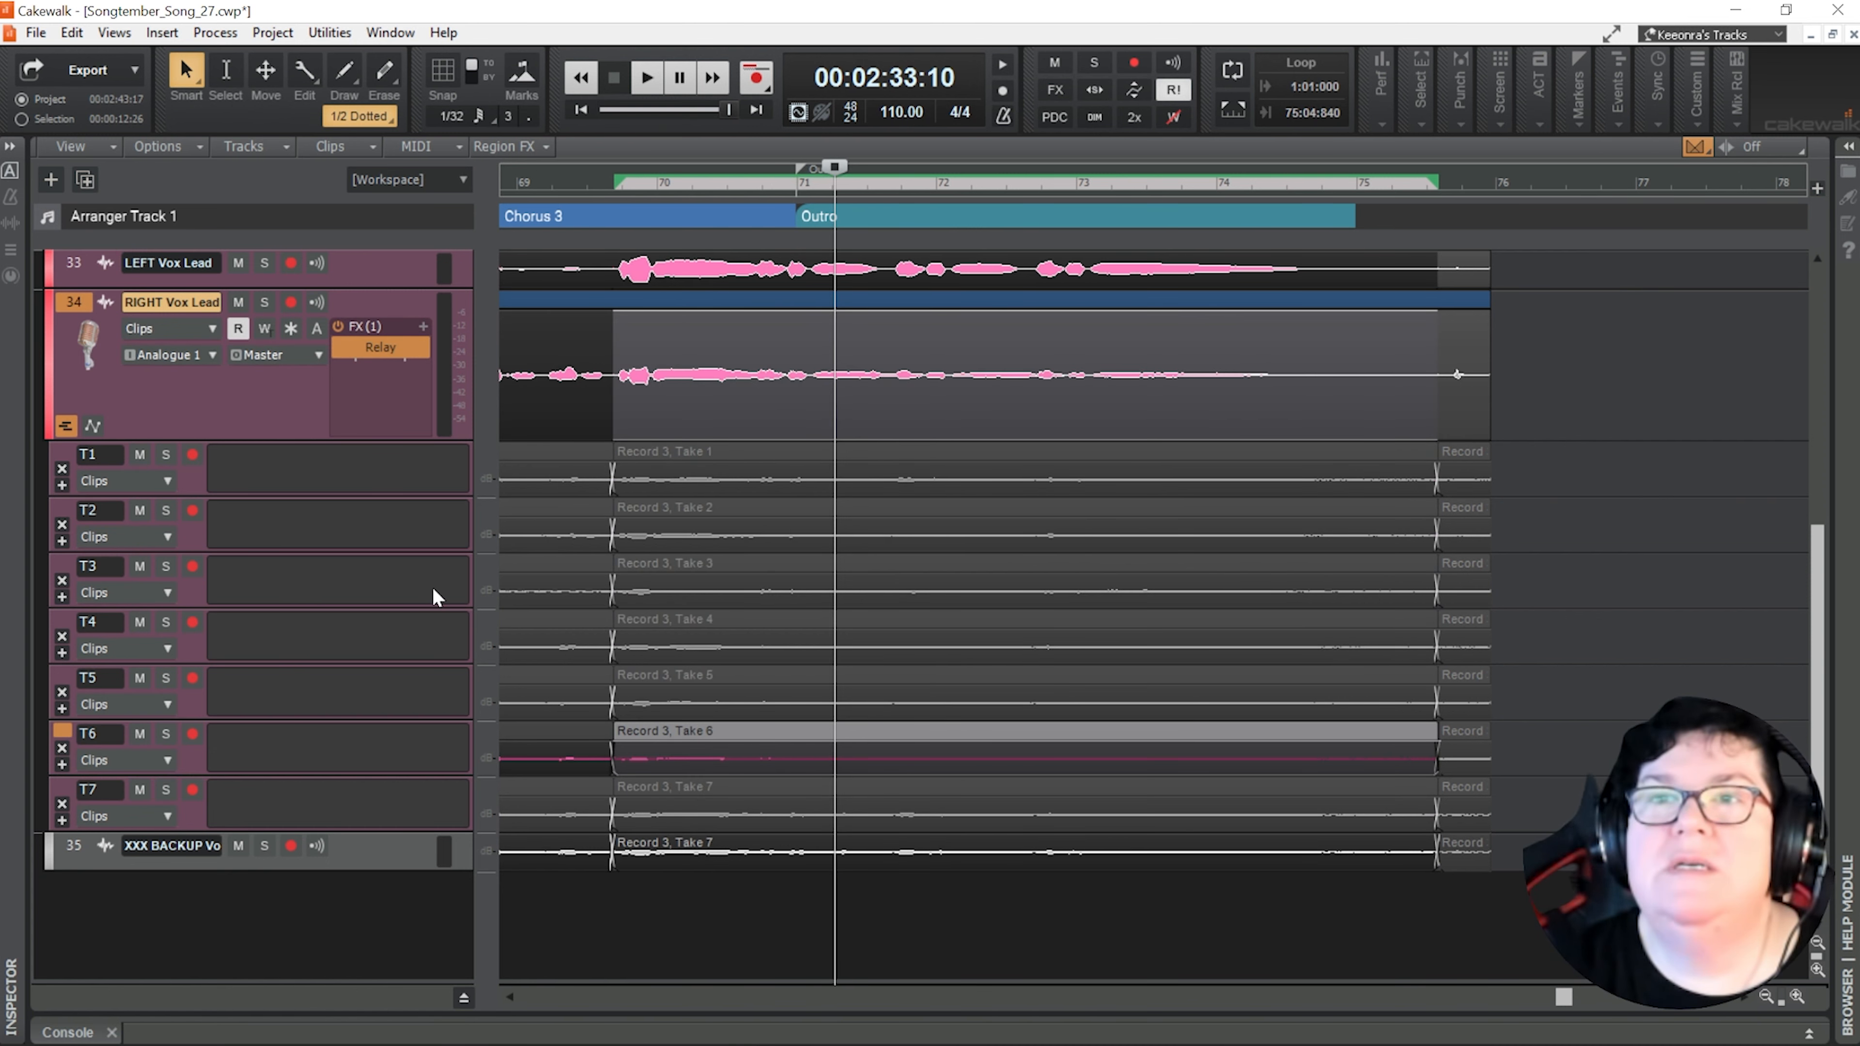
Choose Take 4 for the last phrase of LEFT Vox Lead, audition it in a loop, and stop looped playback
{"action": "scroll", "coordinate": [435, 597], "scroll_direction": "up", "scroll_amount": 4}
{"action": "left_click", "coordinate": [393, 445]}
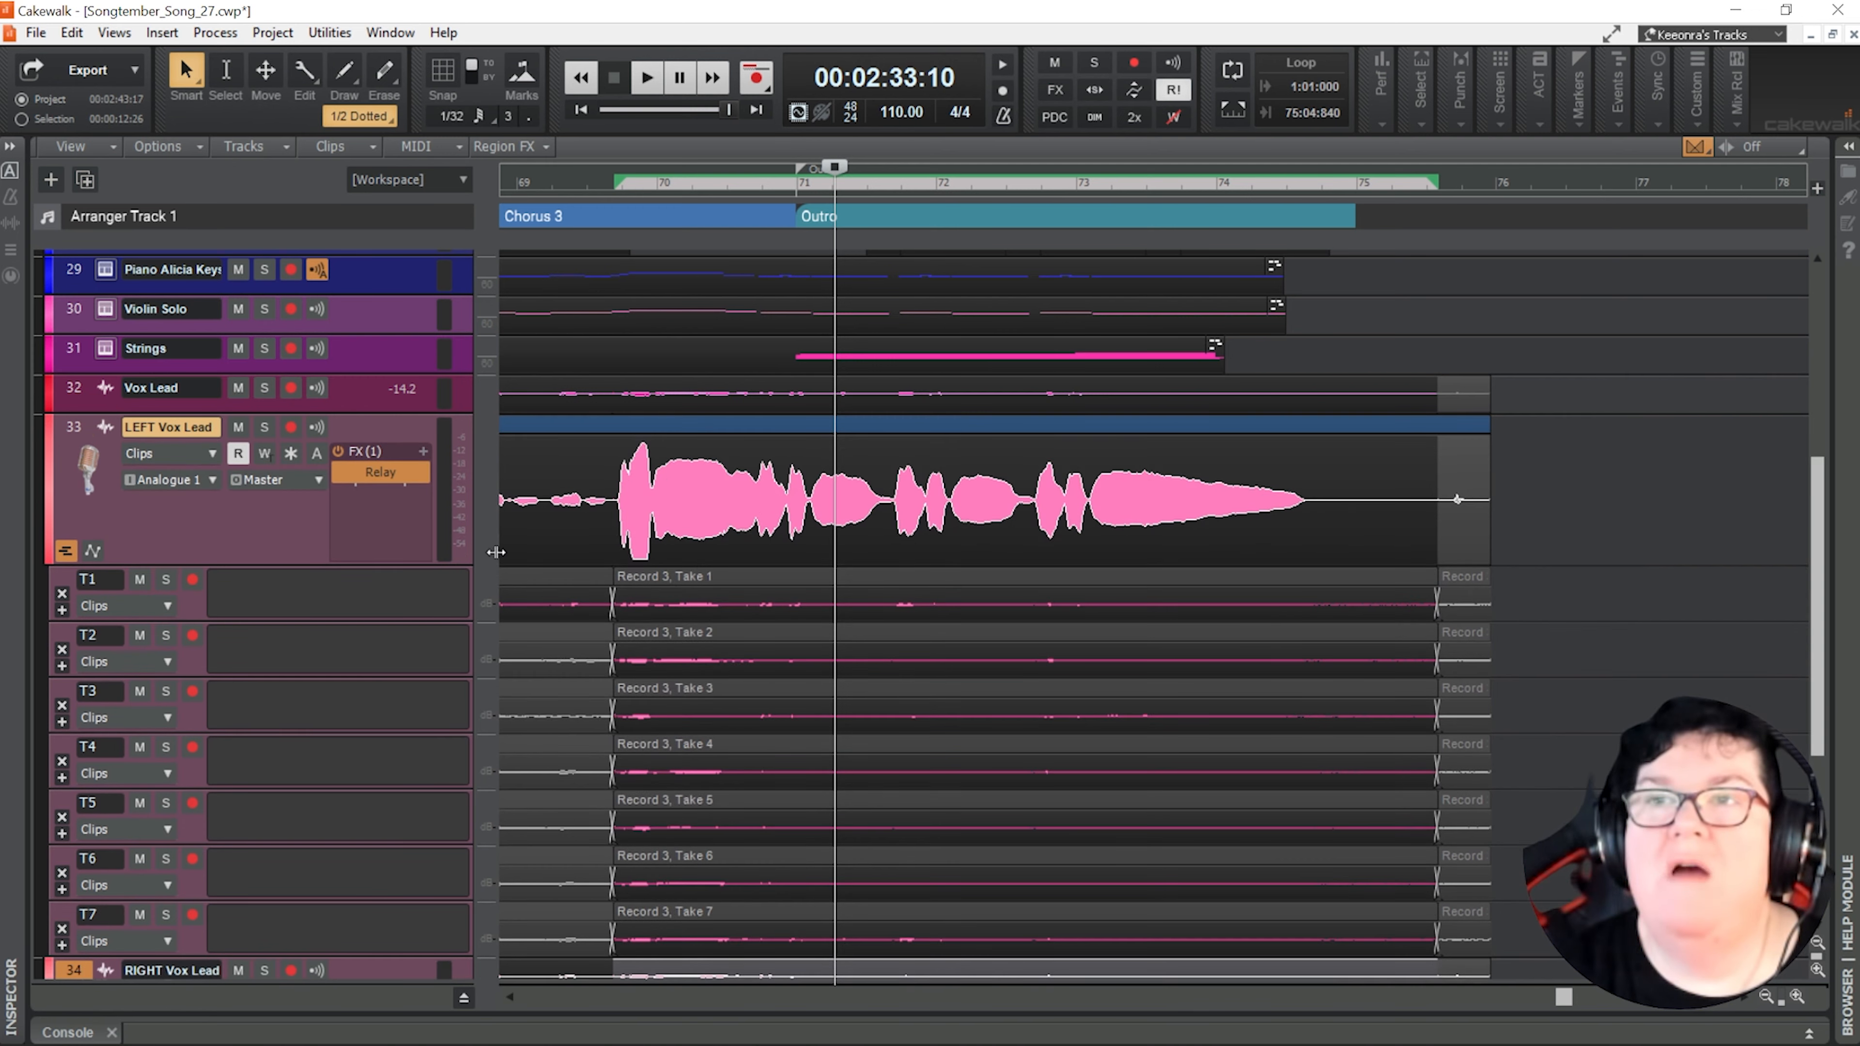
{"action": "left_click", "coordinate": [757, 743]}
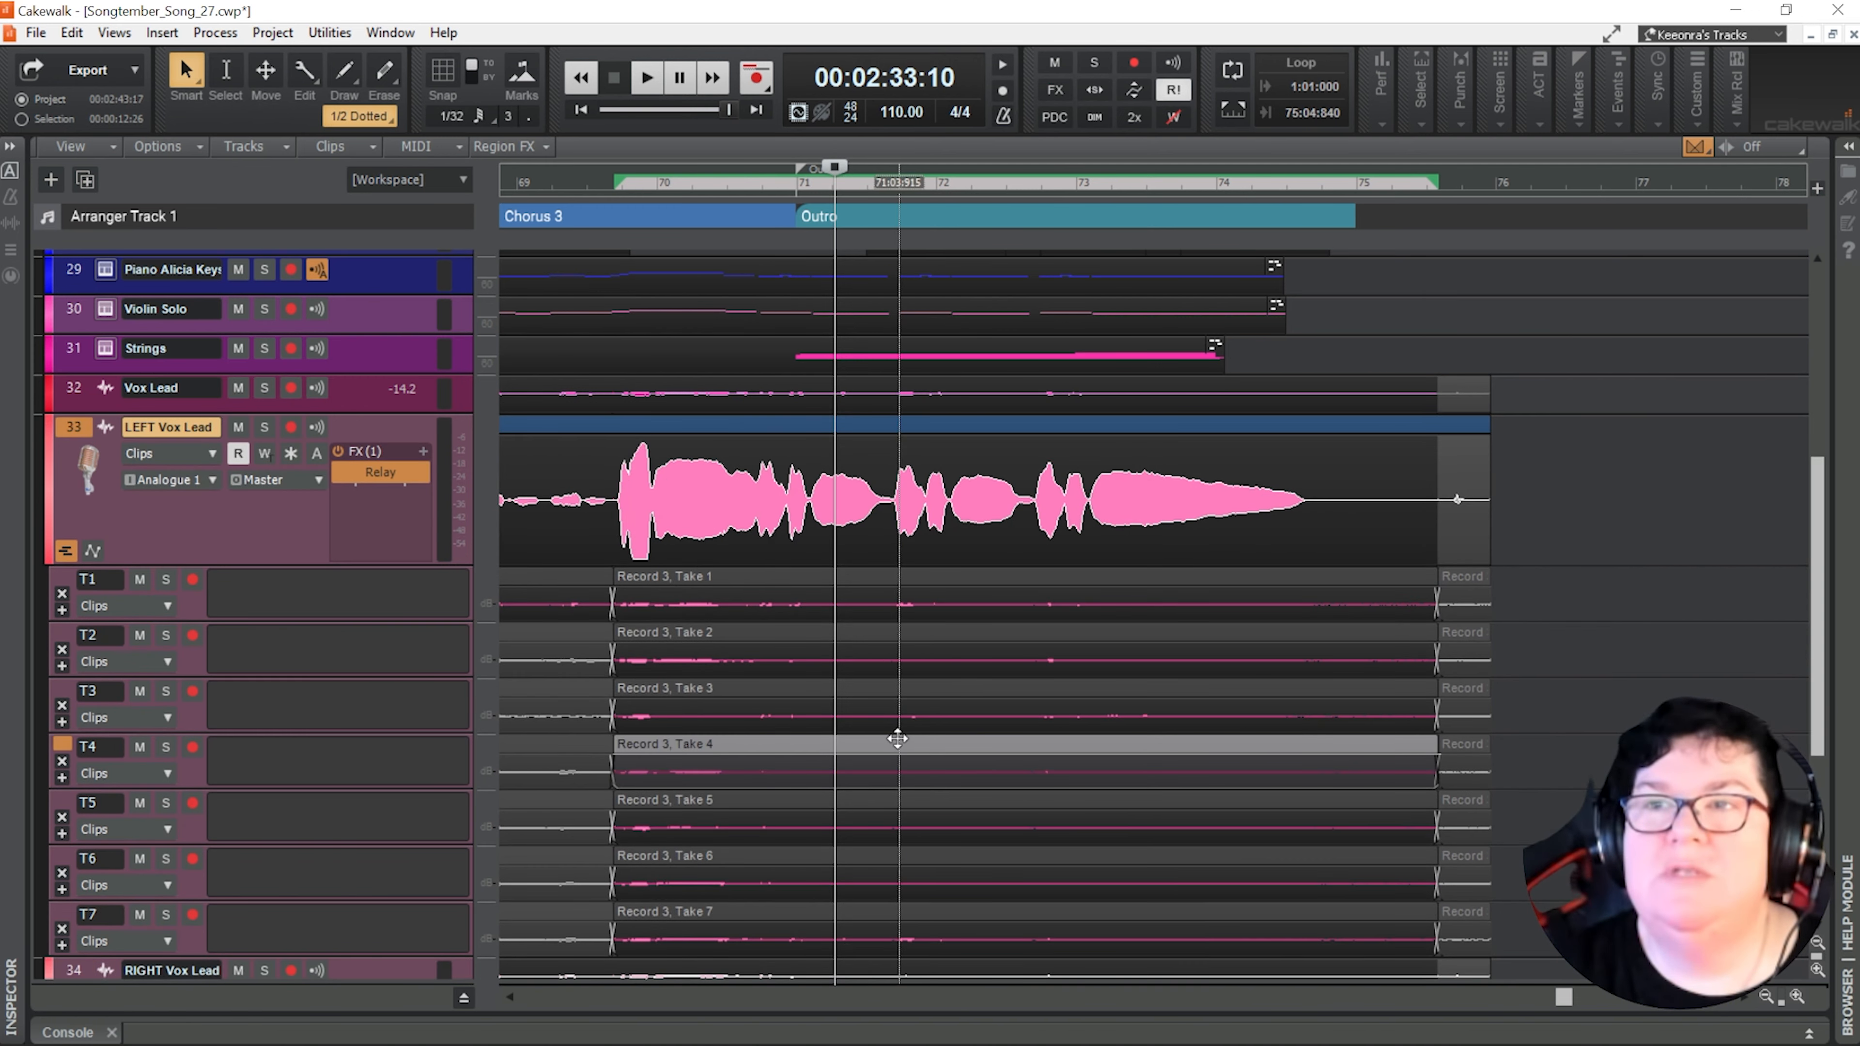
{"action": "key", "text": "shift+space"}
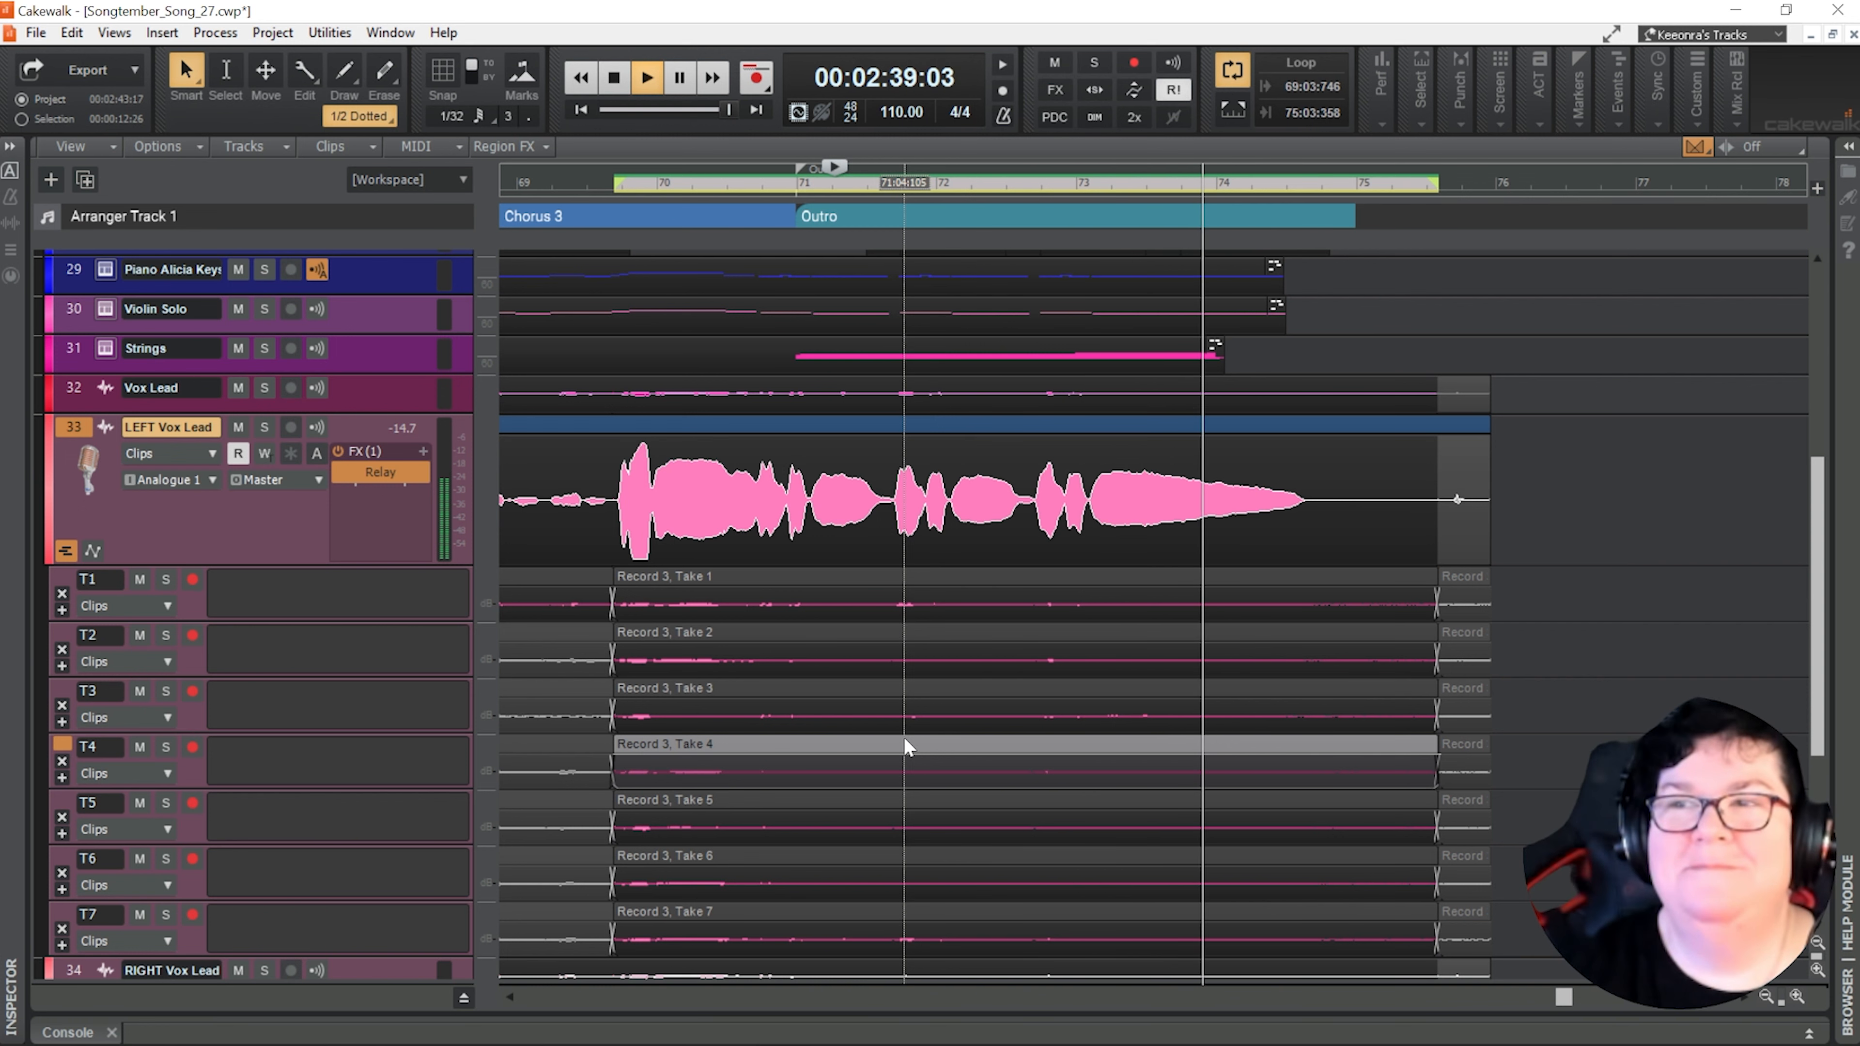
{"action": "left_click", "coordinate": [905, 745]}
{"action": "key", "text": "space"}
{"action": "key", "text": "l"}
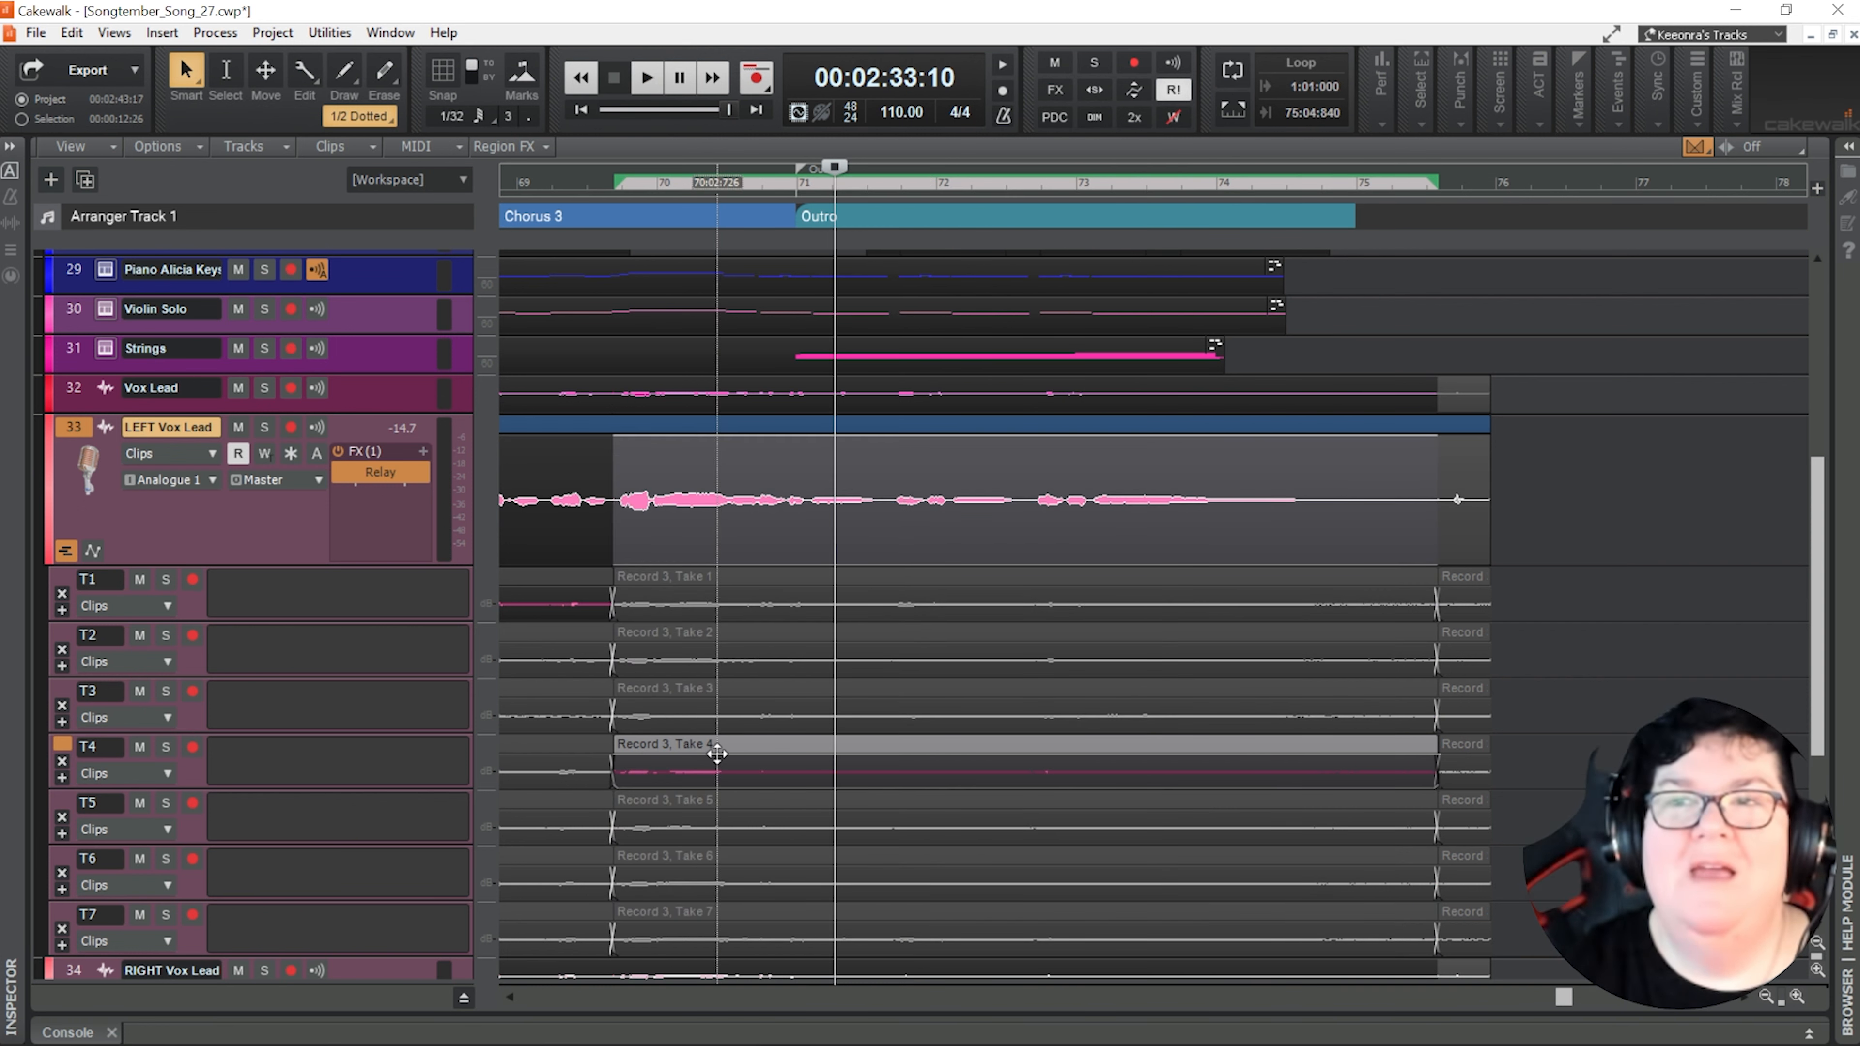
Choose Take 5 for the last phrase of RIGHT Vox Lead, auditioning it with looped playback before stopping
{"action": "scroll", "coordinate": [643, 773], "scroll_direction": "down", "scroll_amount": 3}
{"action": "left_click", "coordinate": [386, 742]}
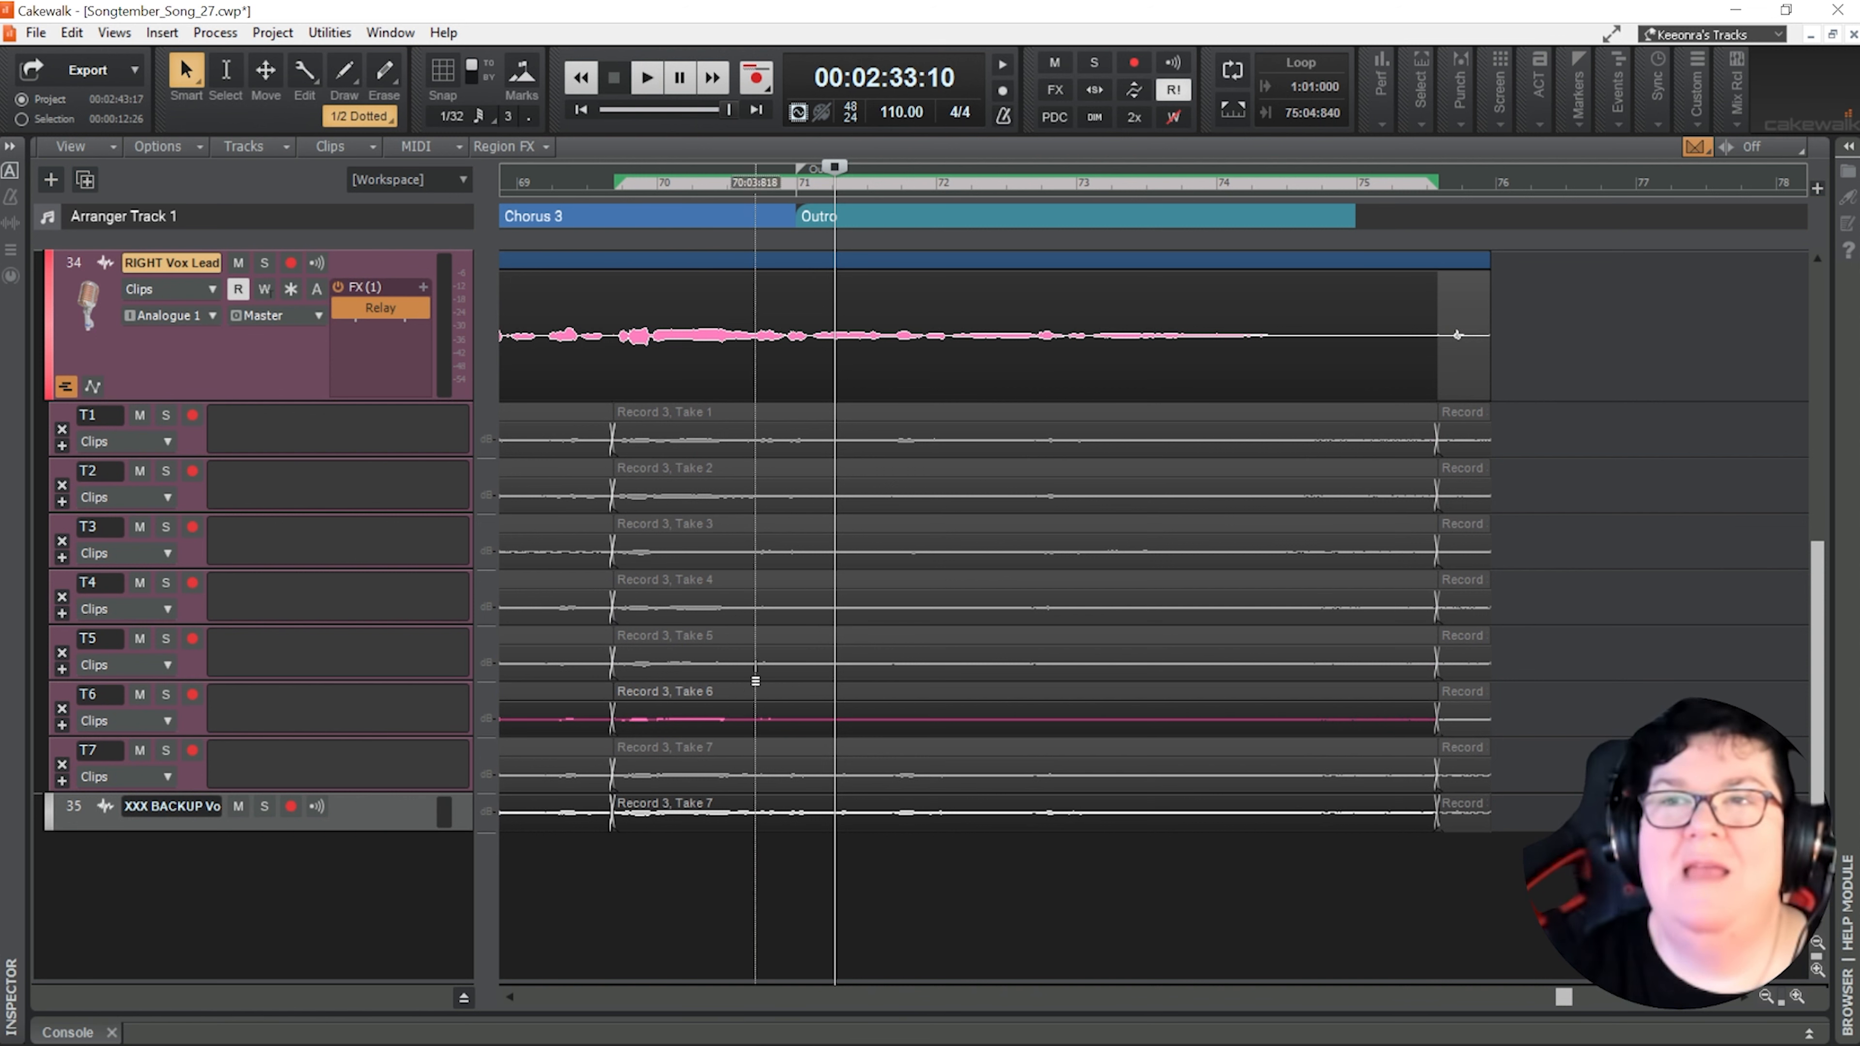
{"action": "left_click", "coordinate": [745, 631]}
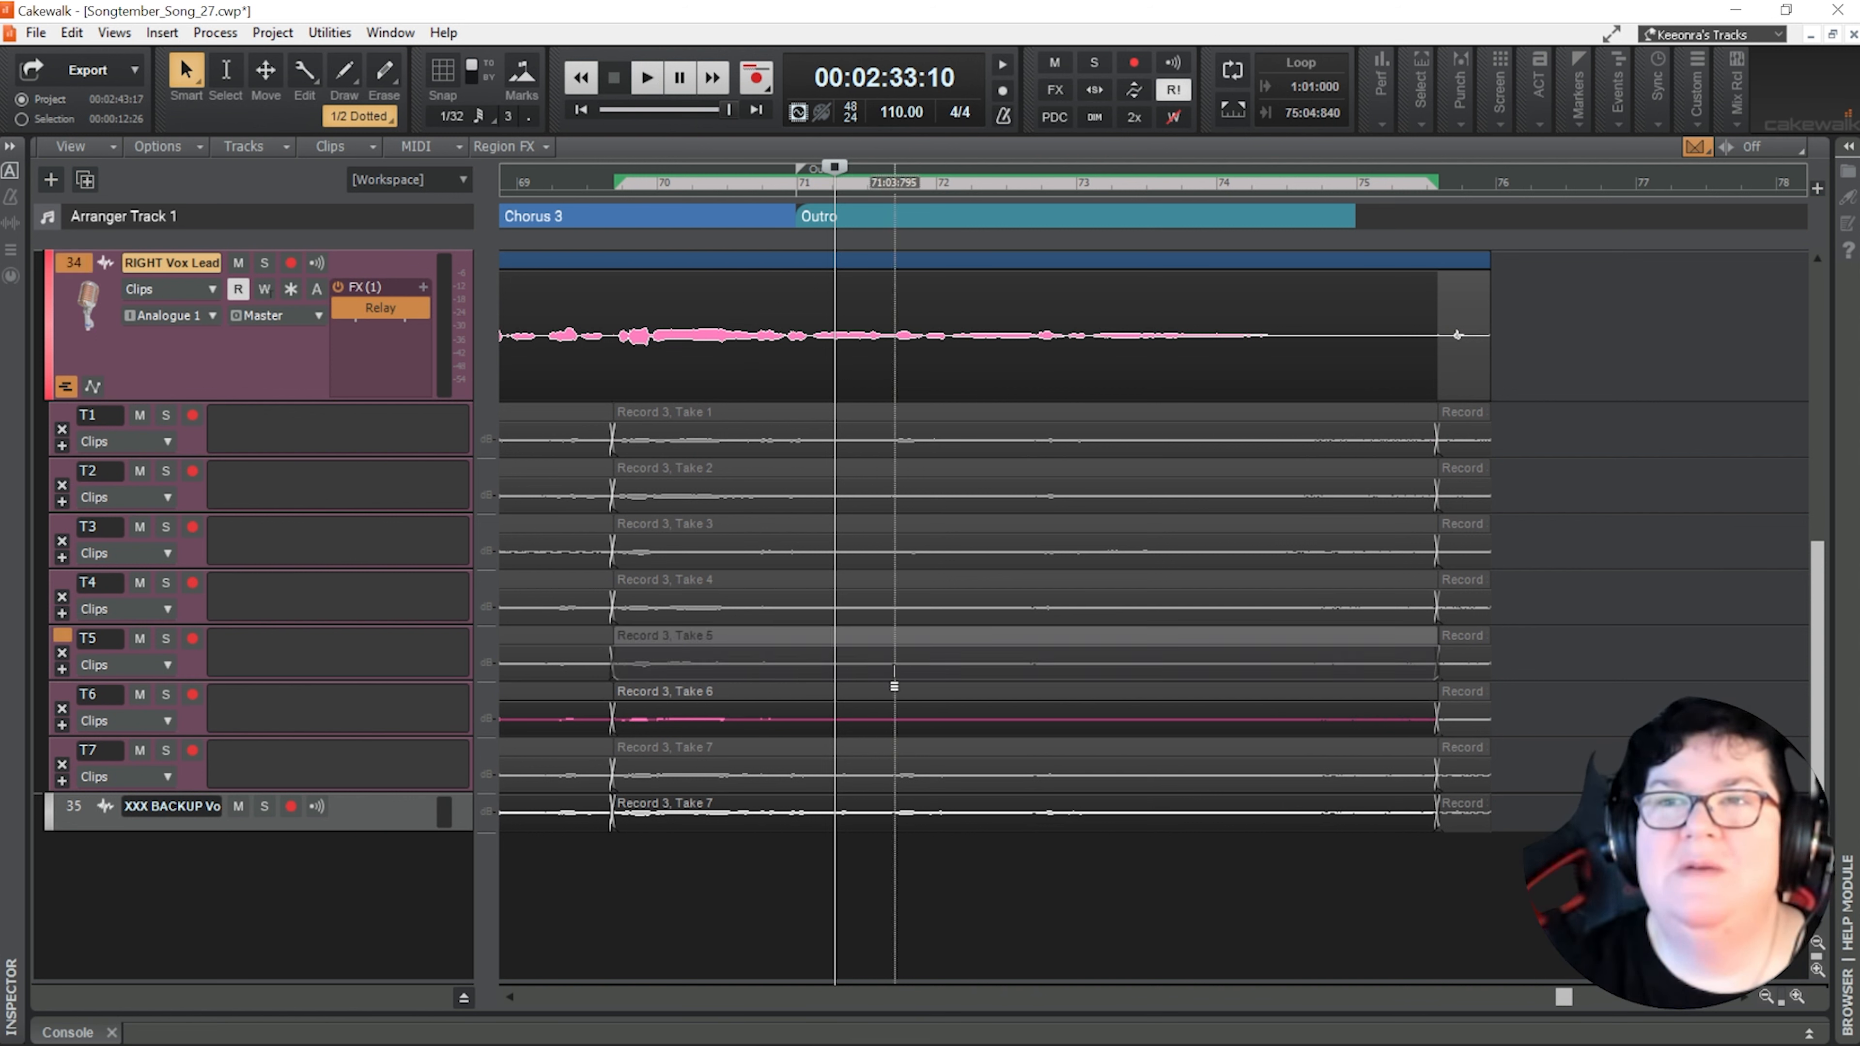
{"action": "key", "text": "l"}
{"action": "key", "text": "space"}
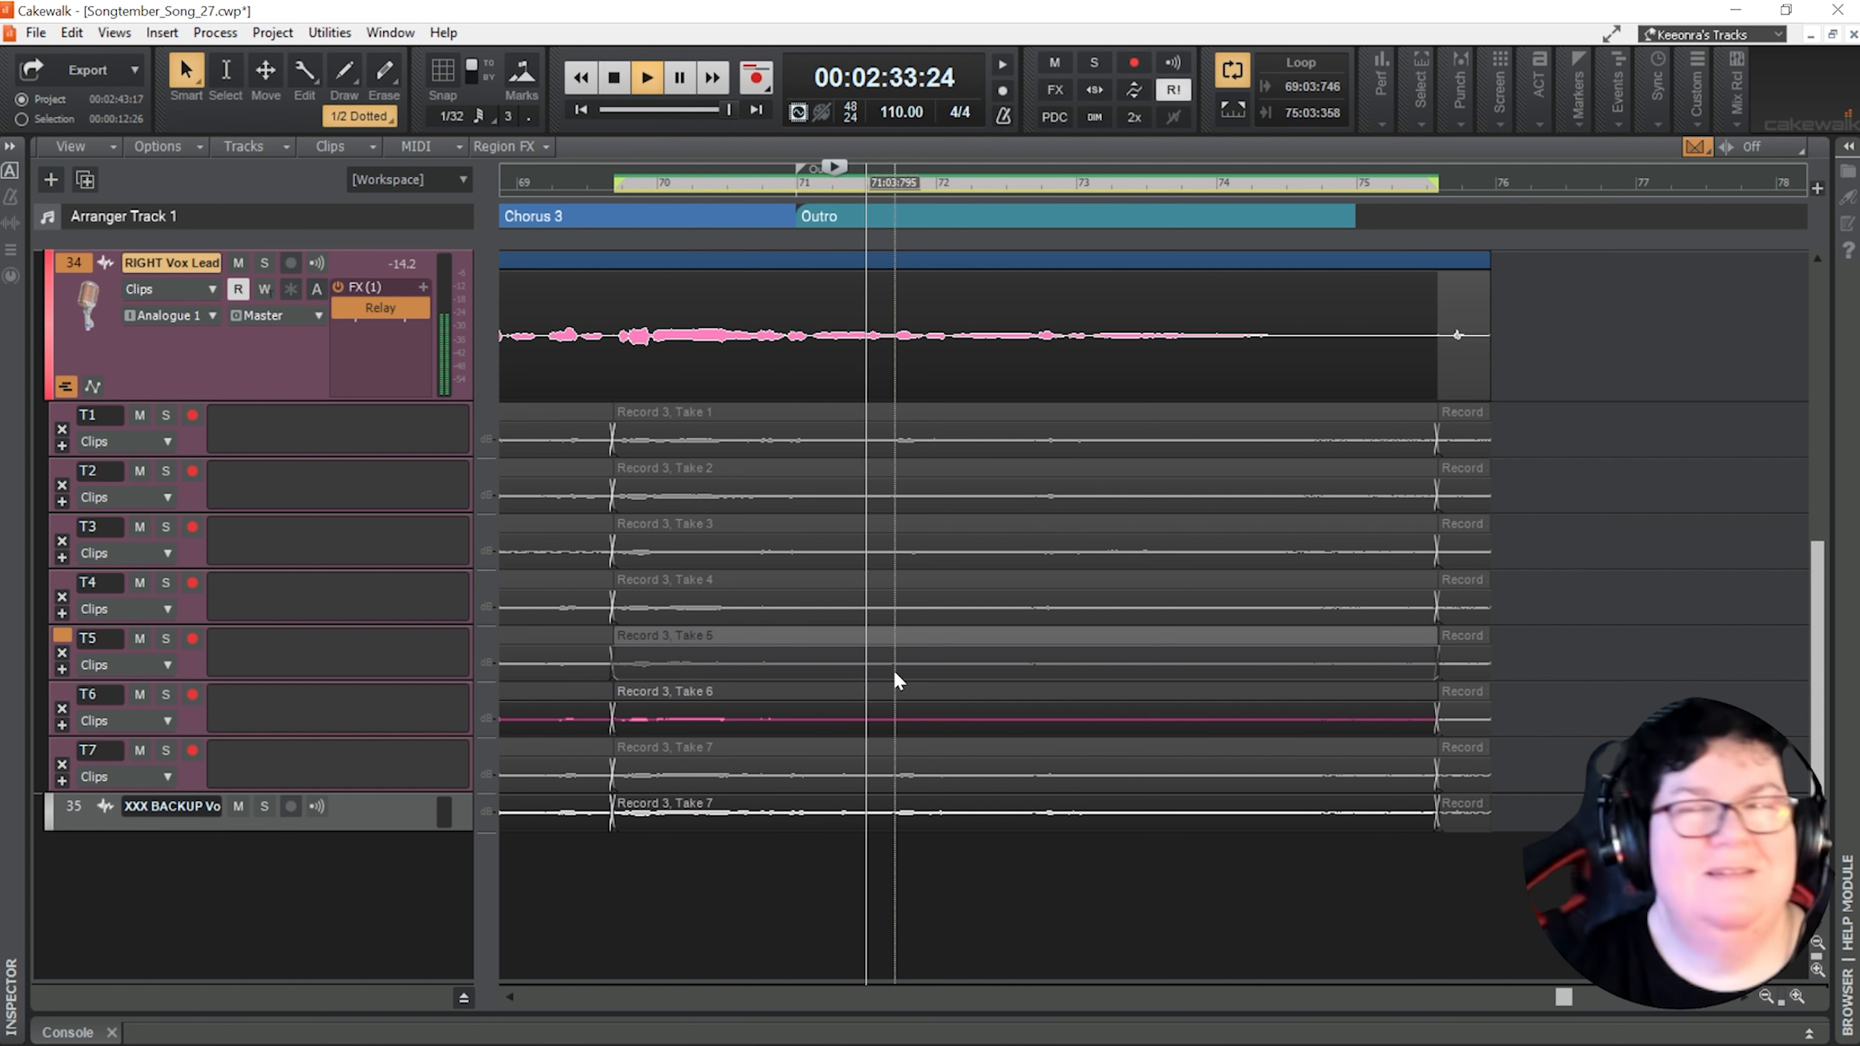
{"action": "left_click", "coordinate": [896, 674]}
{"action": "key", "text": "space"}
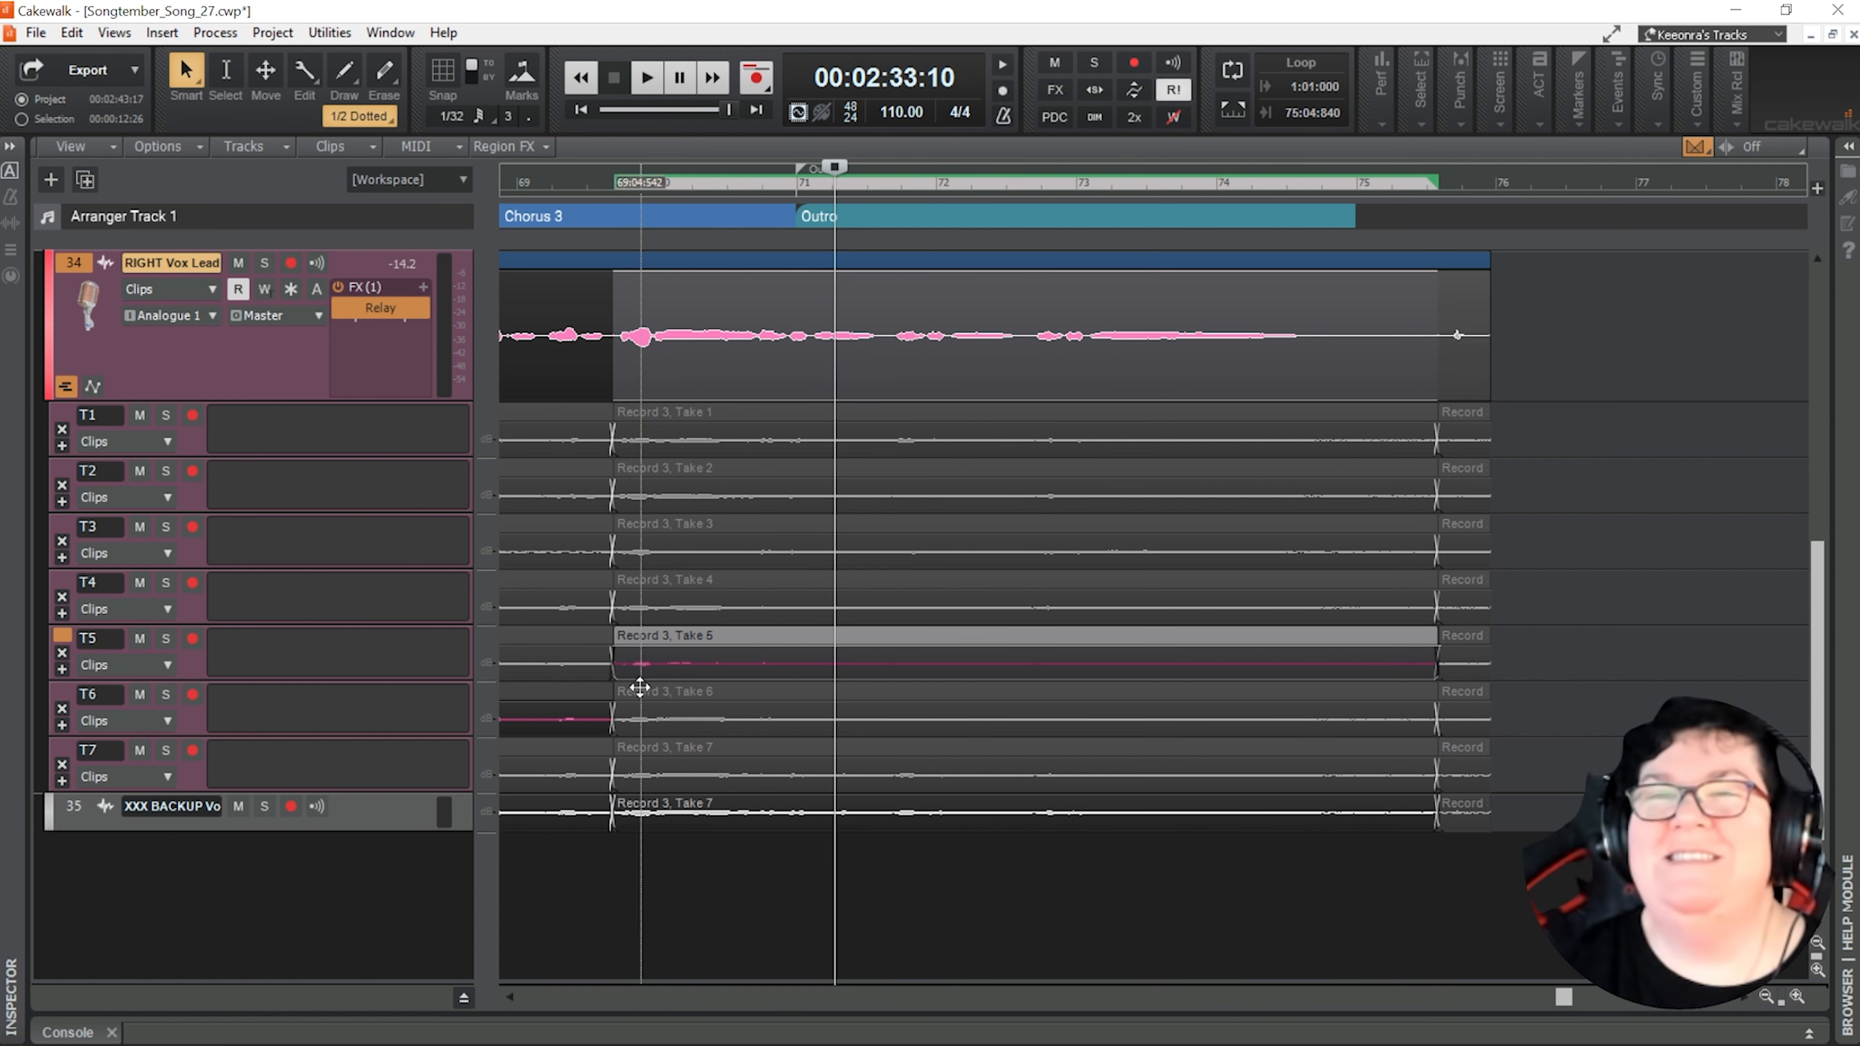
Collapse the take lanes of RIGHT Vox Lead and Vox Lead, and review the comped vocal tracks across the whole song
{"action": "left_click", "coordinate": [65, 386]}
{"action": "scroll", "coordinate": [615, 674], "scroll_direction": "up", "scroll_amount": 5}
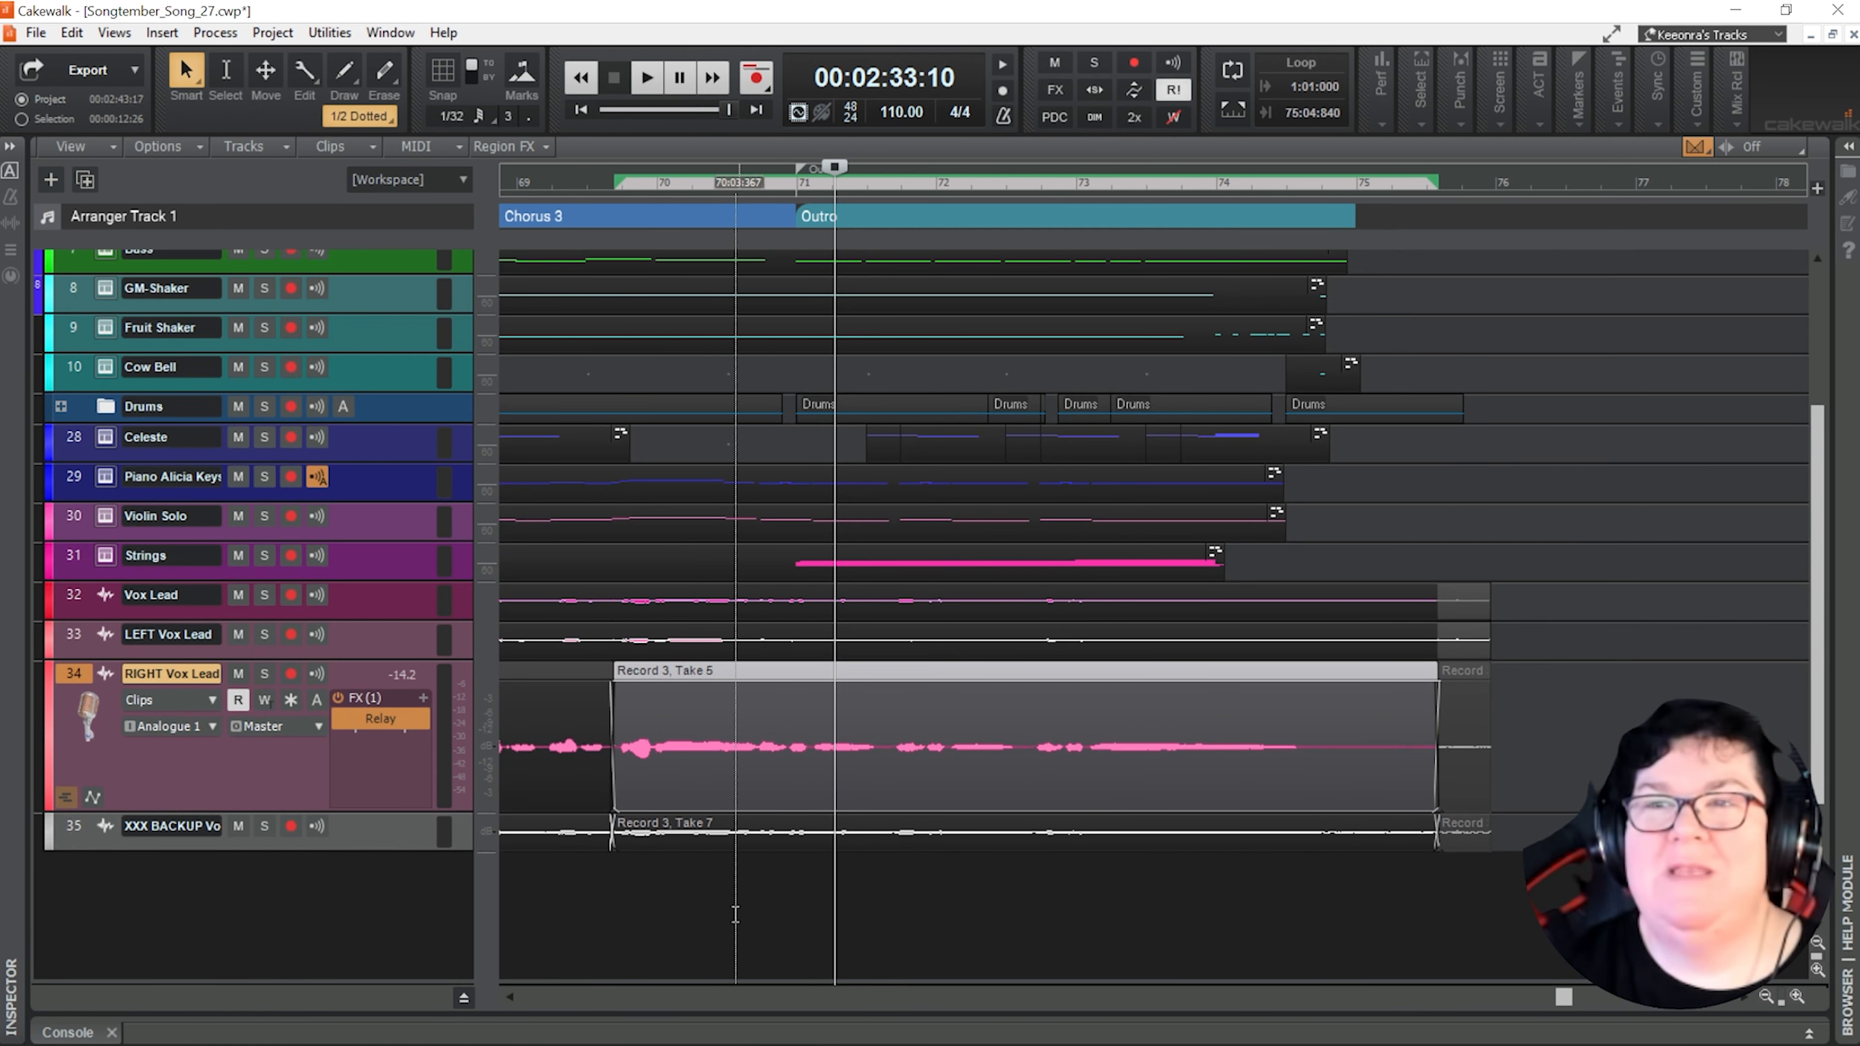
{"action": "scroll", "coordinate": [718, 842], "scroll_direction": "up", "scroll_amount": 2}
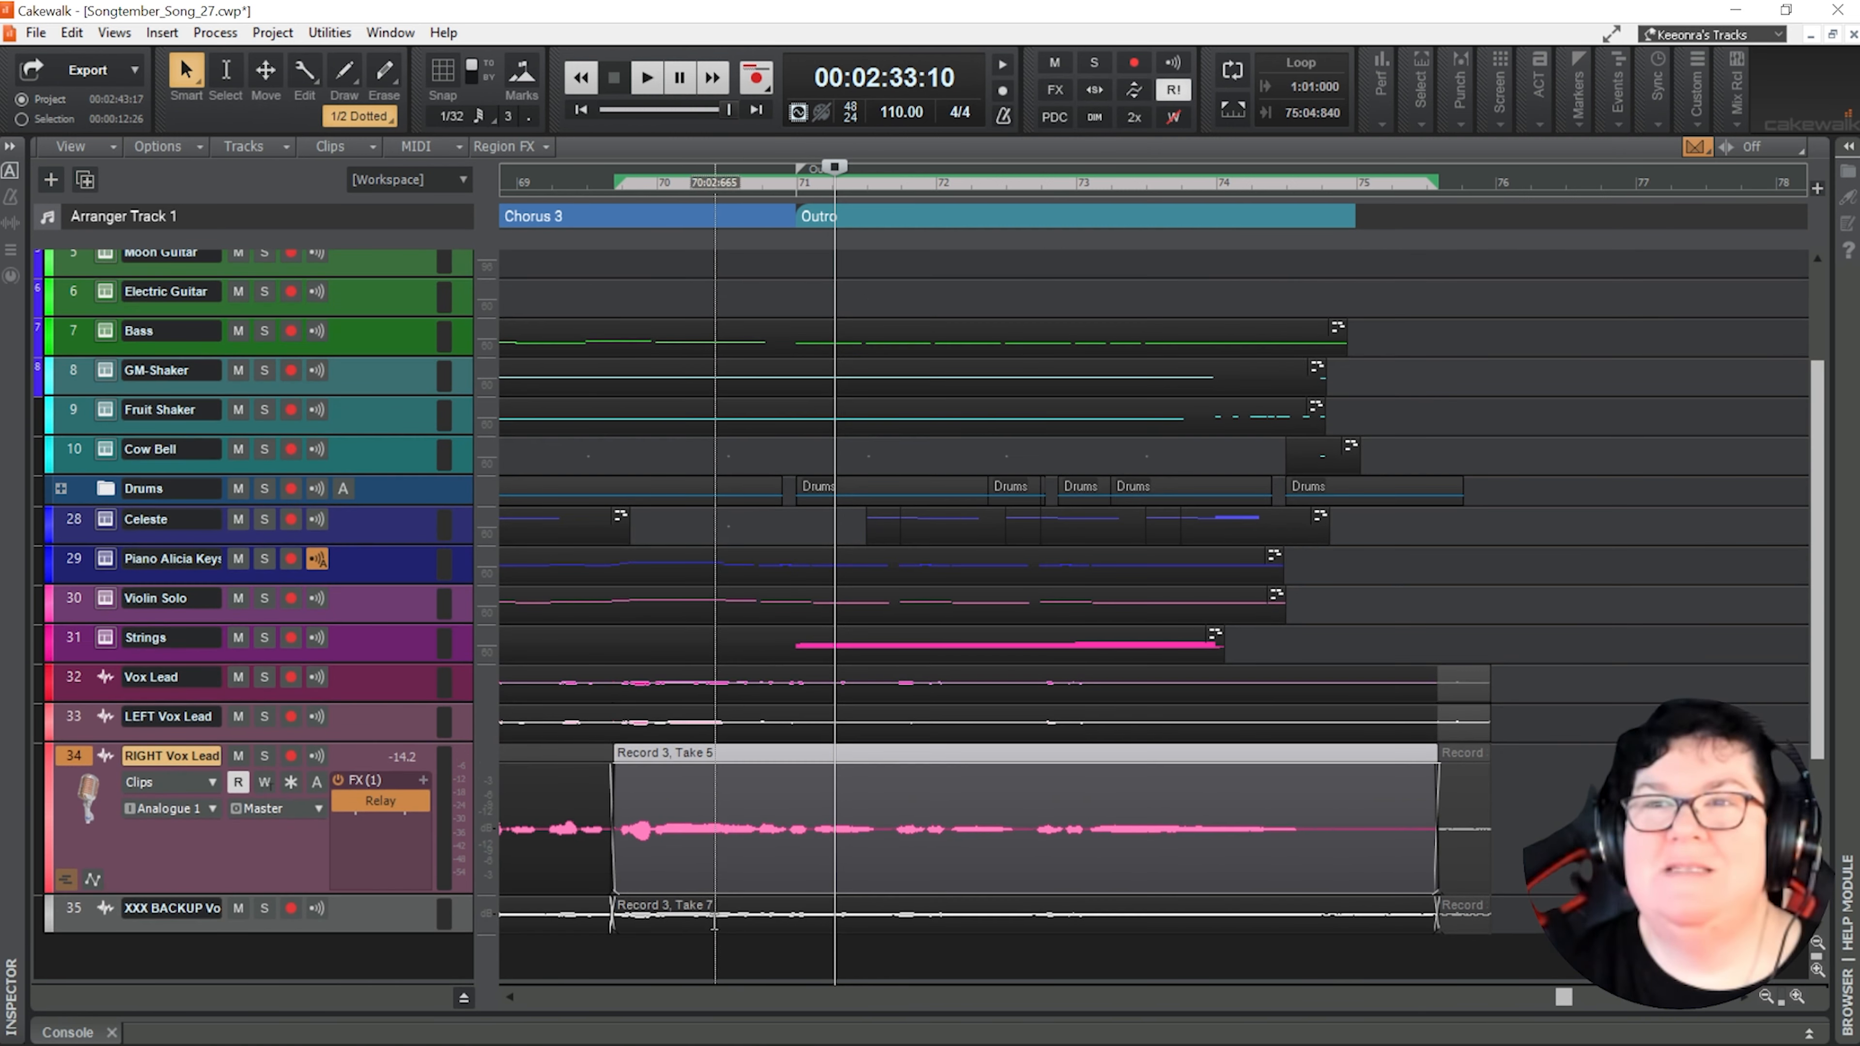
{"action": "double_click", "coordinate": [376, 685]}
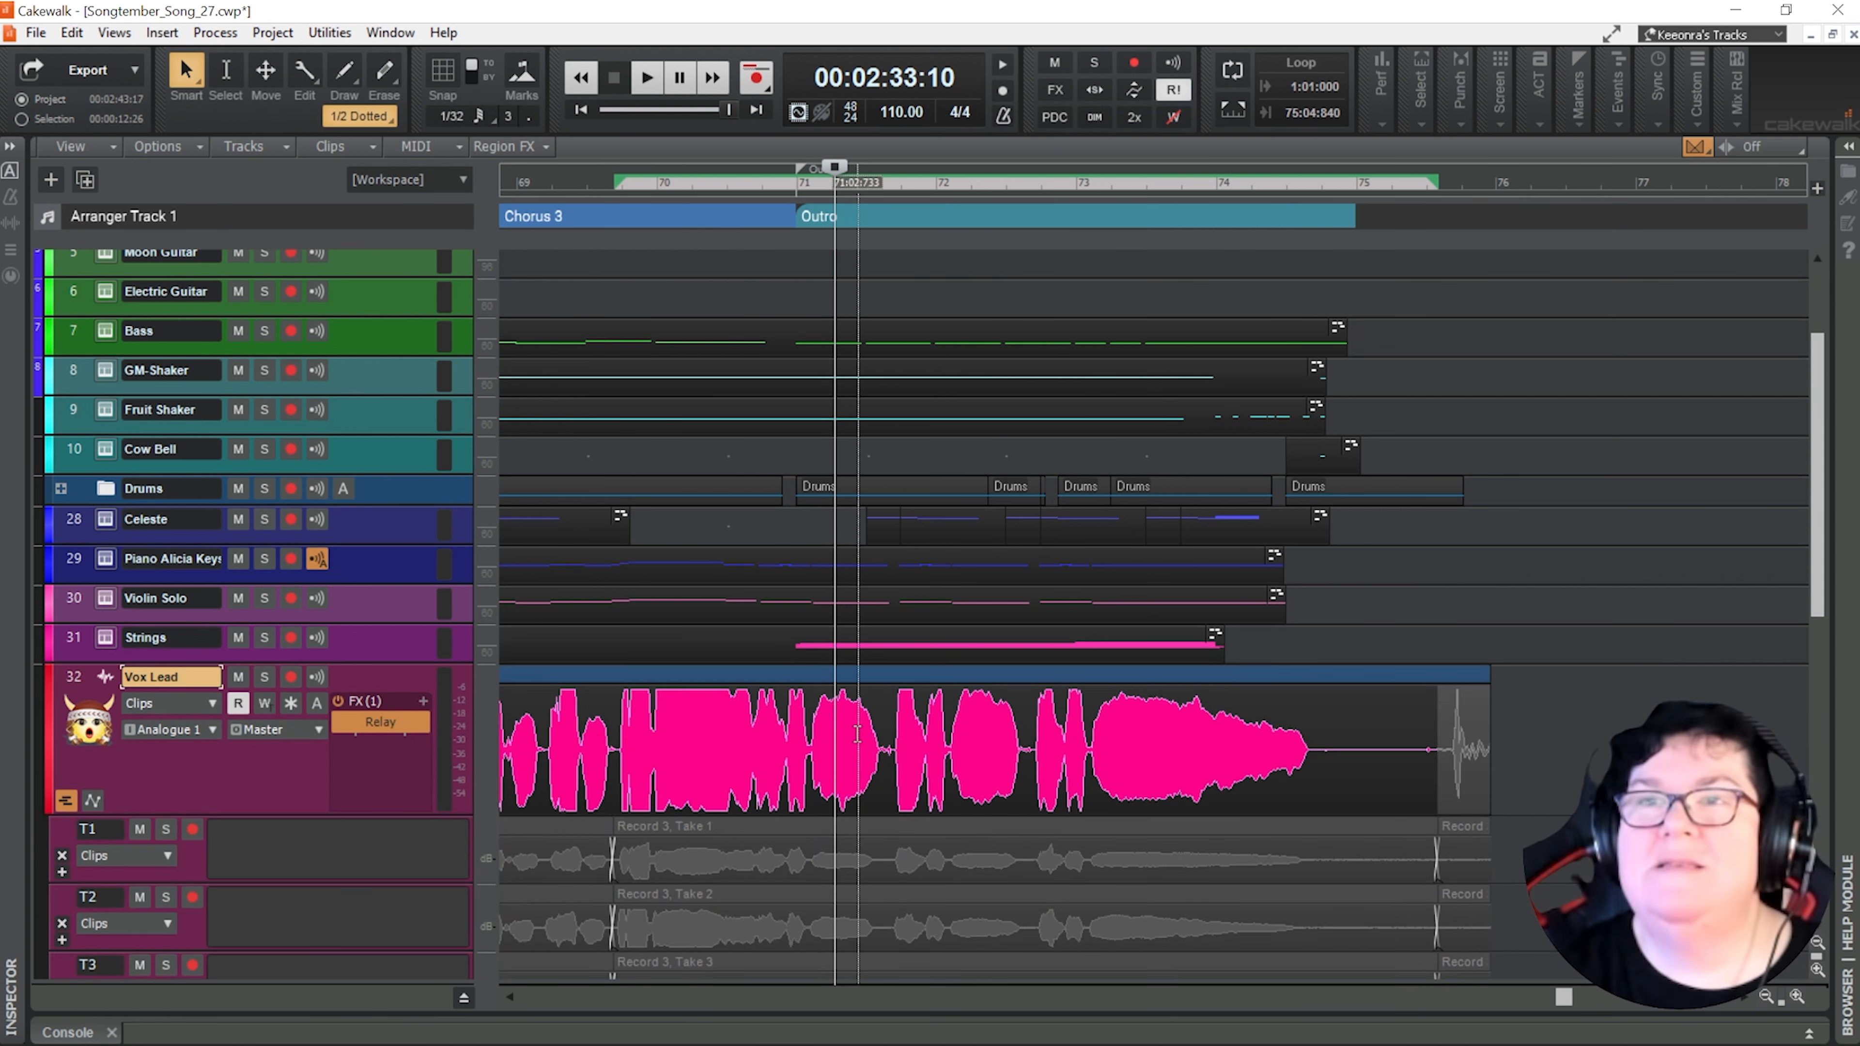
{"action": "scroll", "coordinate": [491, 742], "scroll_direction": "down", "scroll_amount": 4}
{"action": "left_click", "coordinate": [65, 636]}
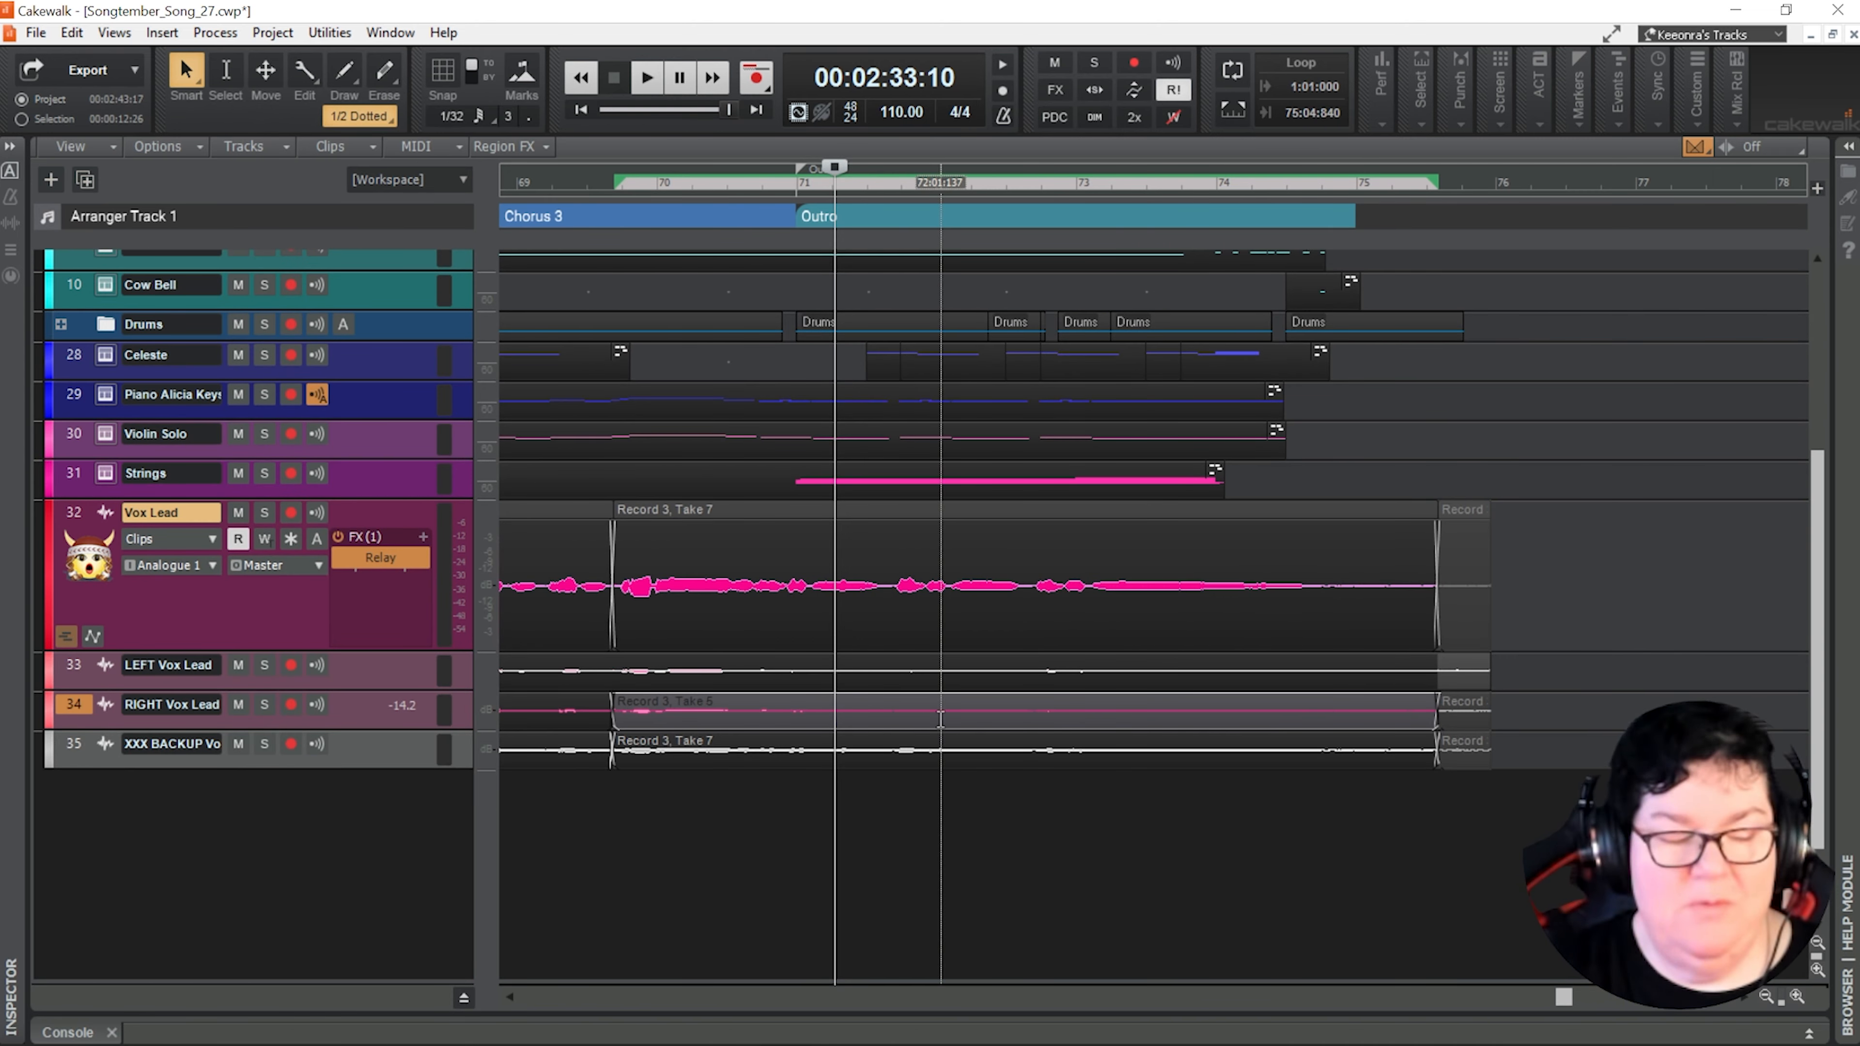
{"action": "scroll", "coordinate": [881, 689], "scroll_direction": "down", "scroll_amount": 10}
{"action": "scroll", "coordinate": [881, 689], "scroll_direction": "up", "scroll_amount": 4}
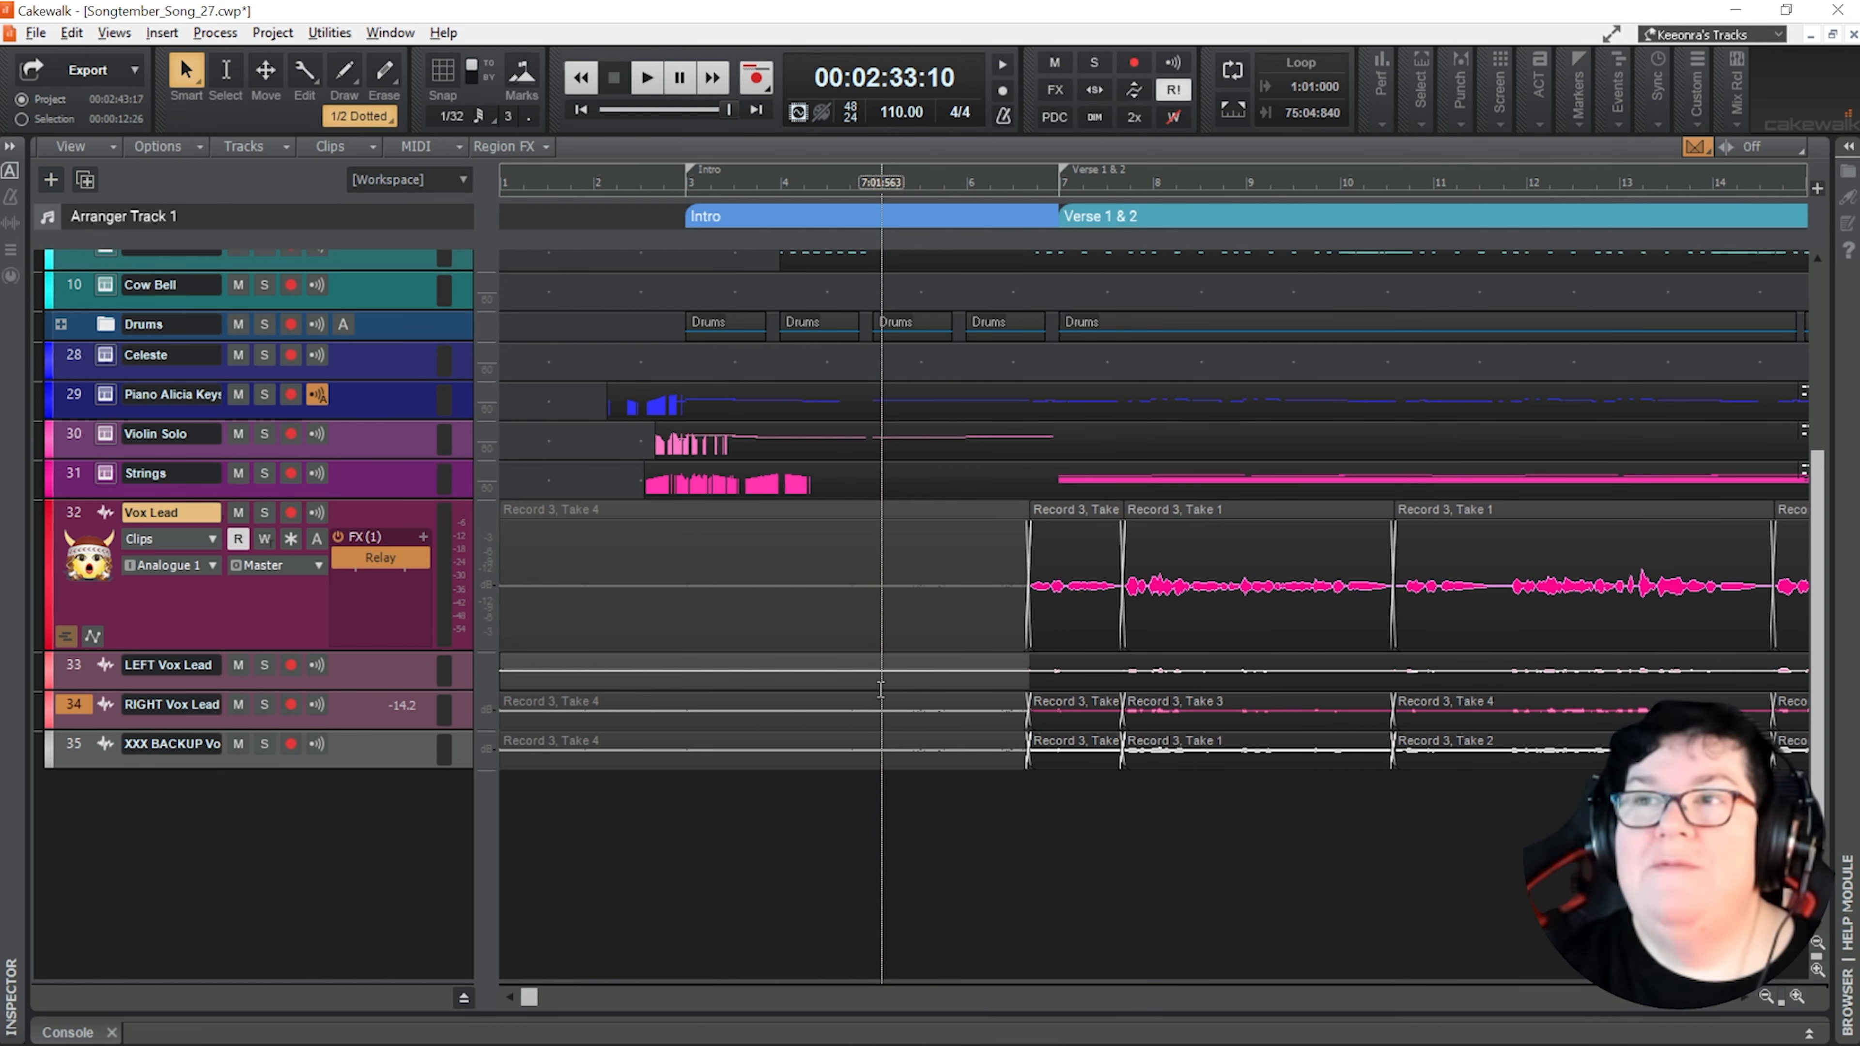
{"action": "scroll", "coordinate": [881, 689], "scroll_direction": "down", "scroll_amount": 3}
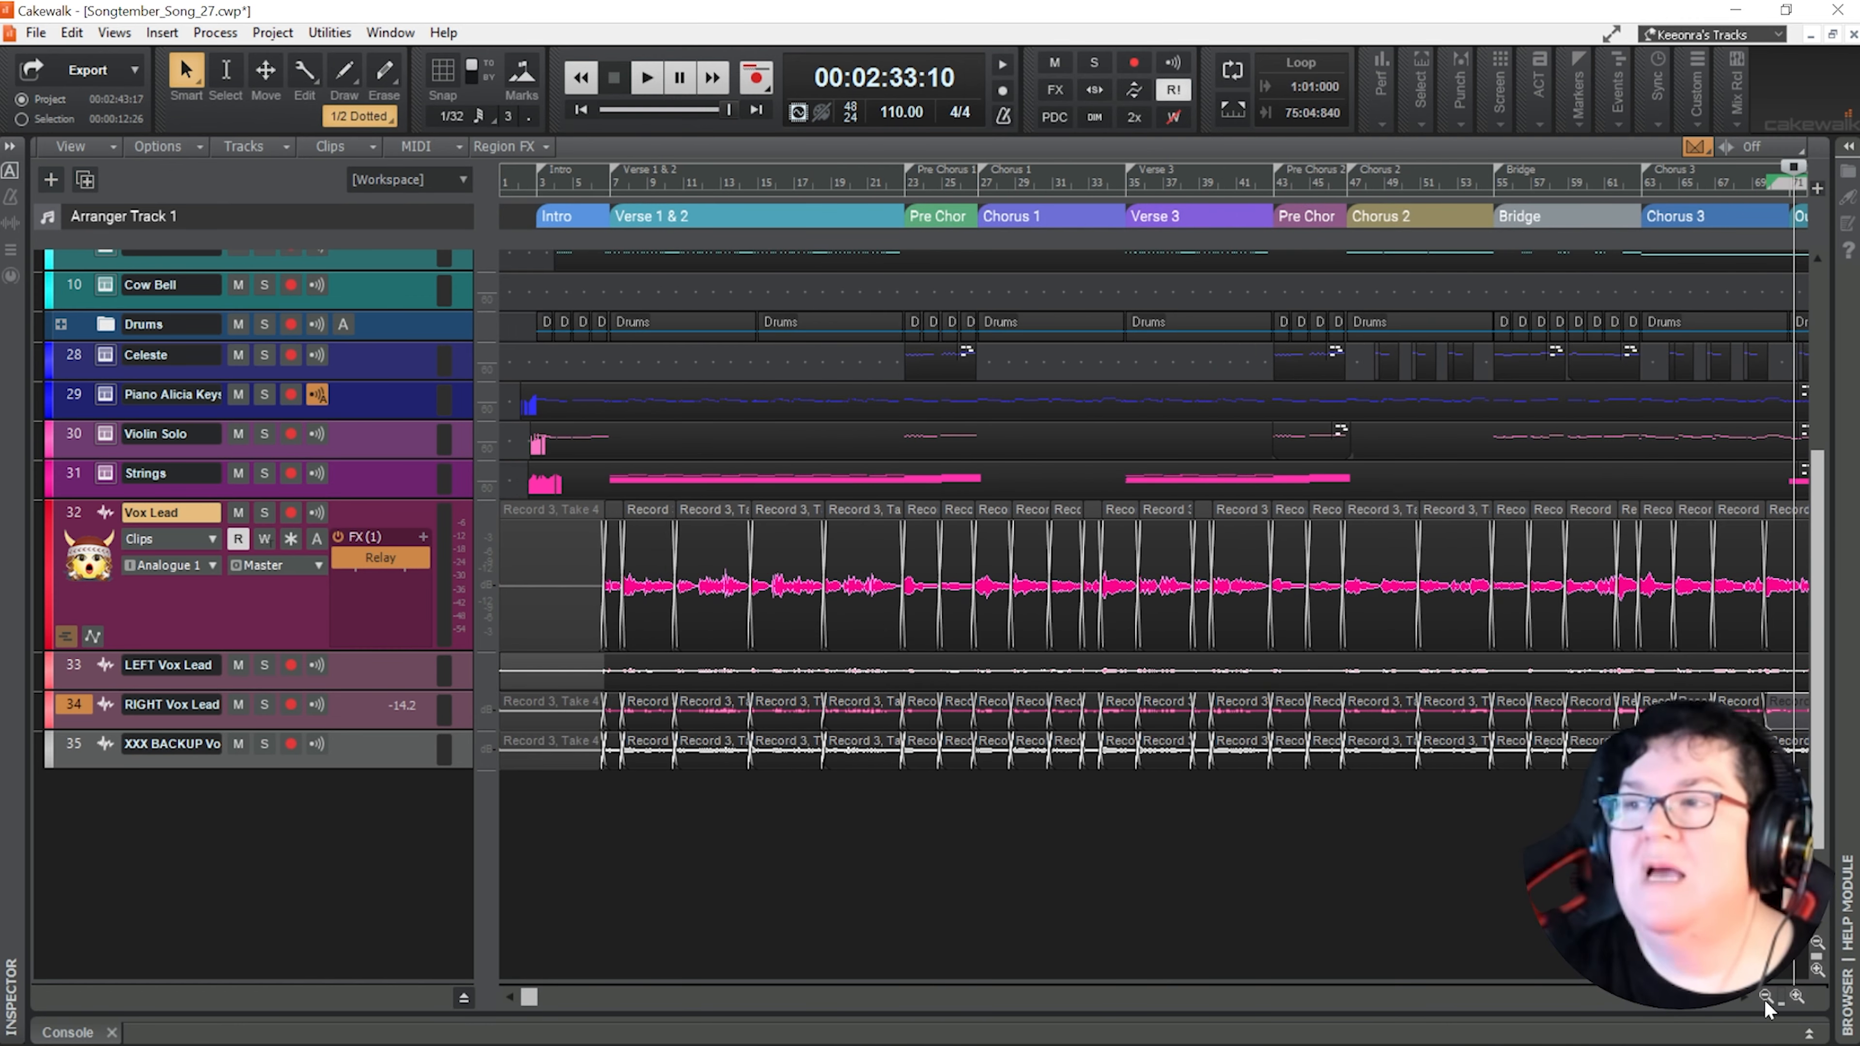
{"action": "left_click", "coordinate": [1765, 996]}
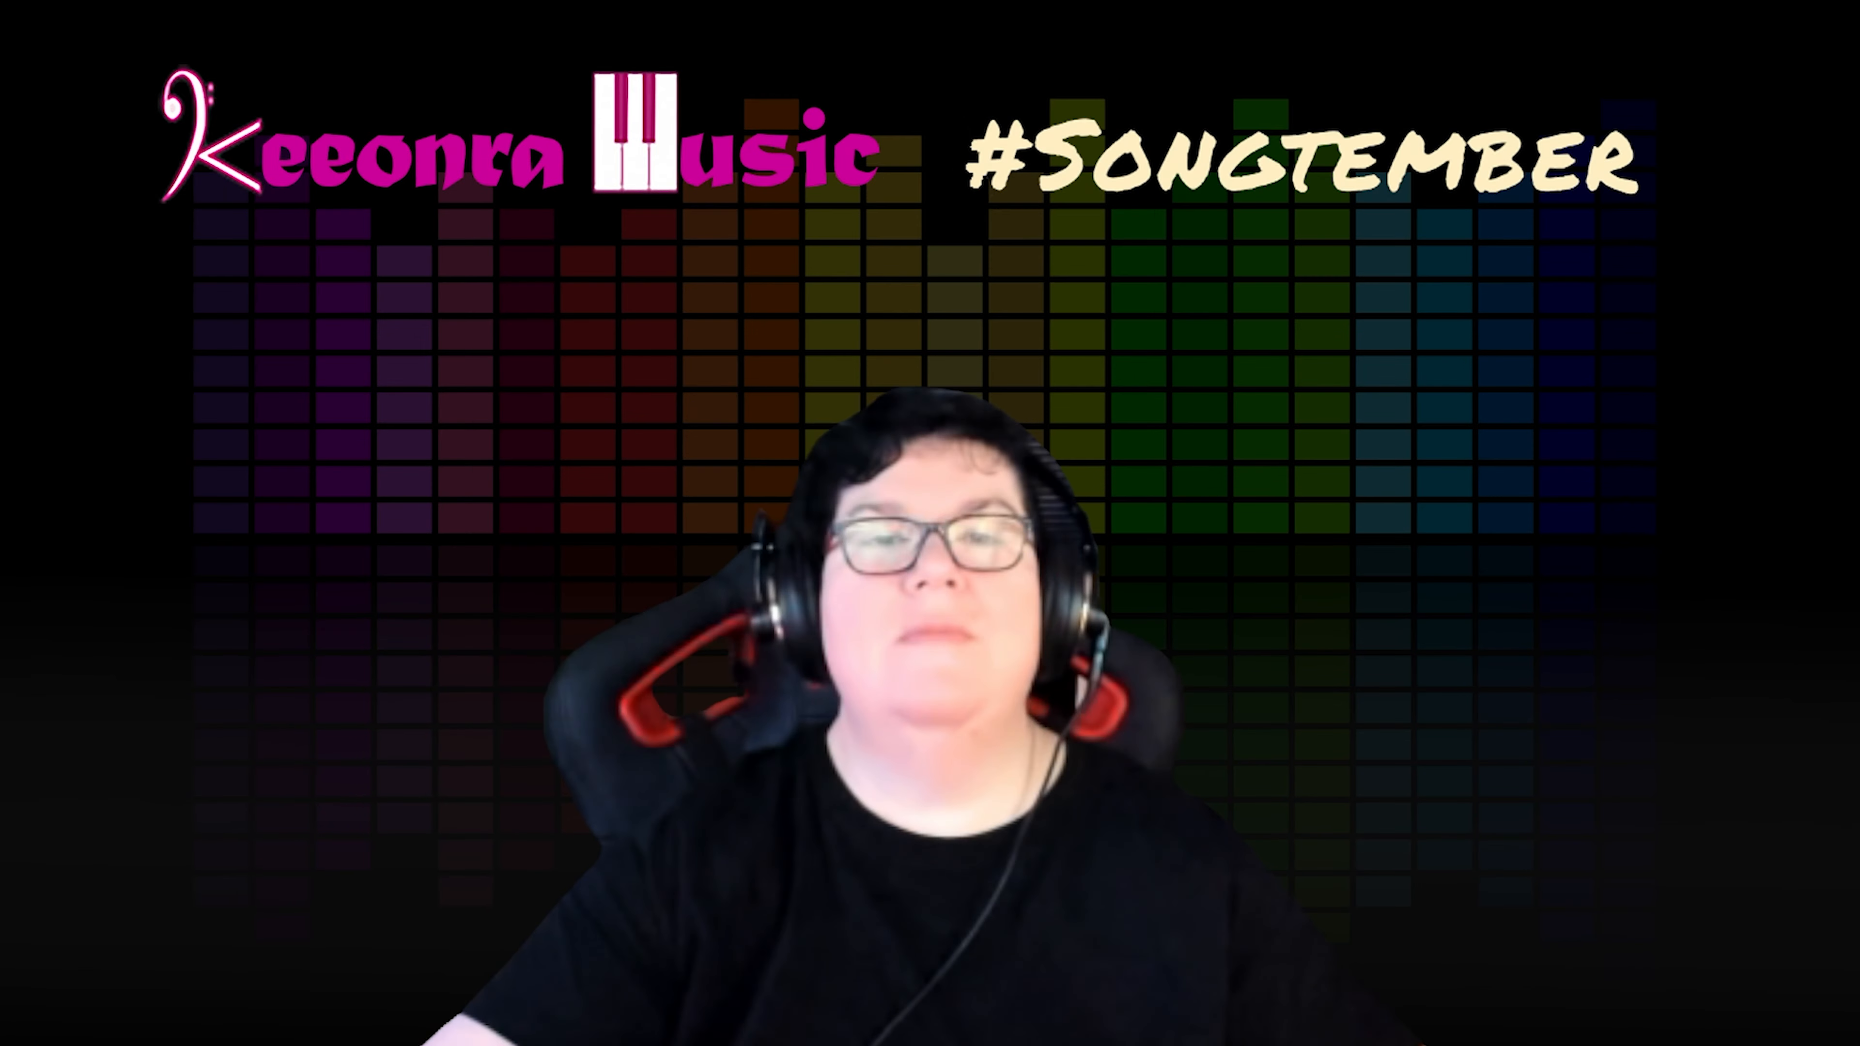
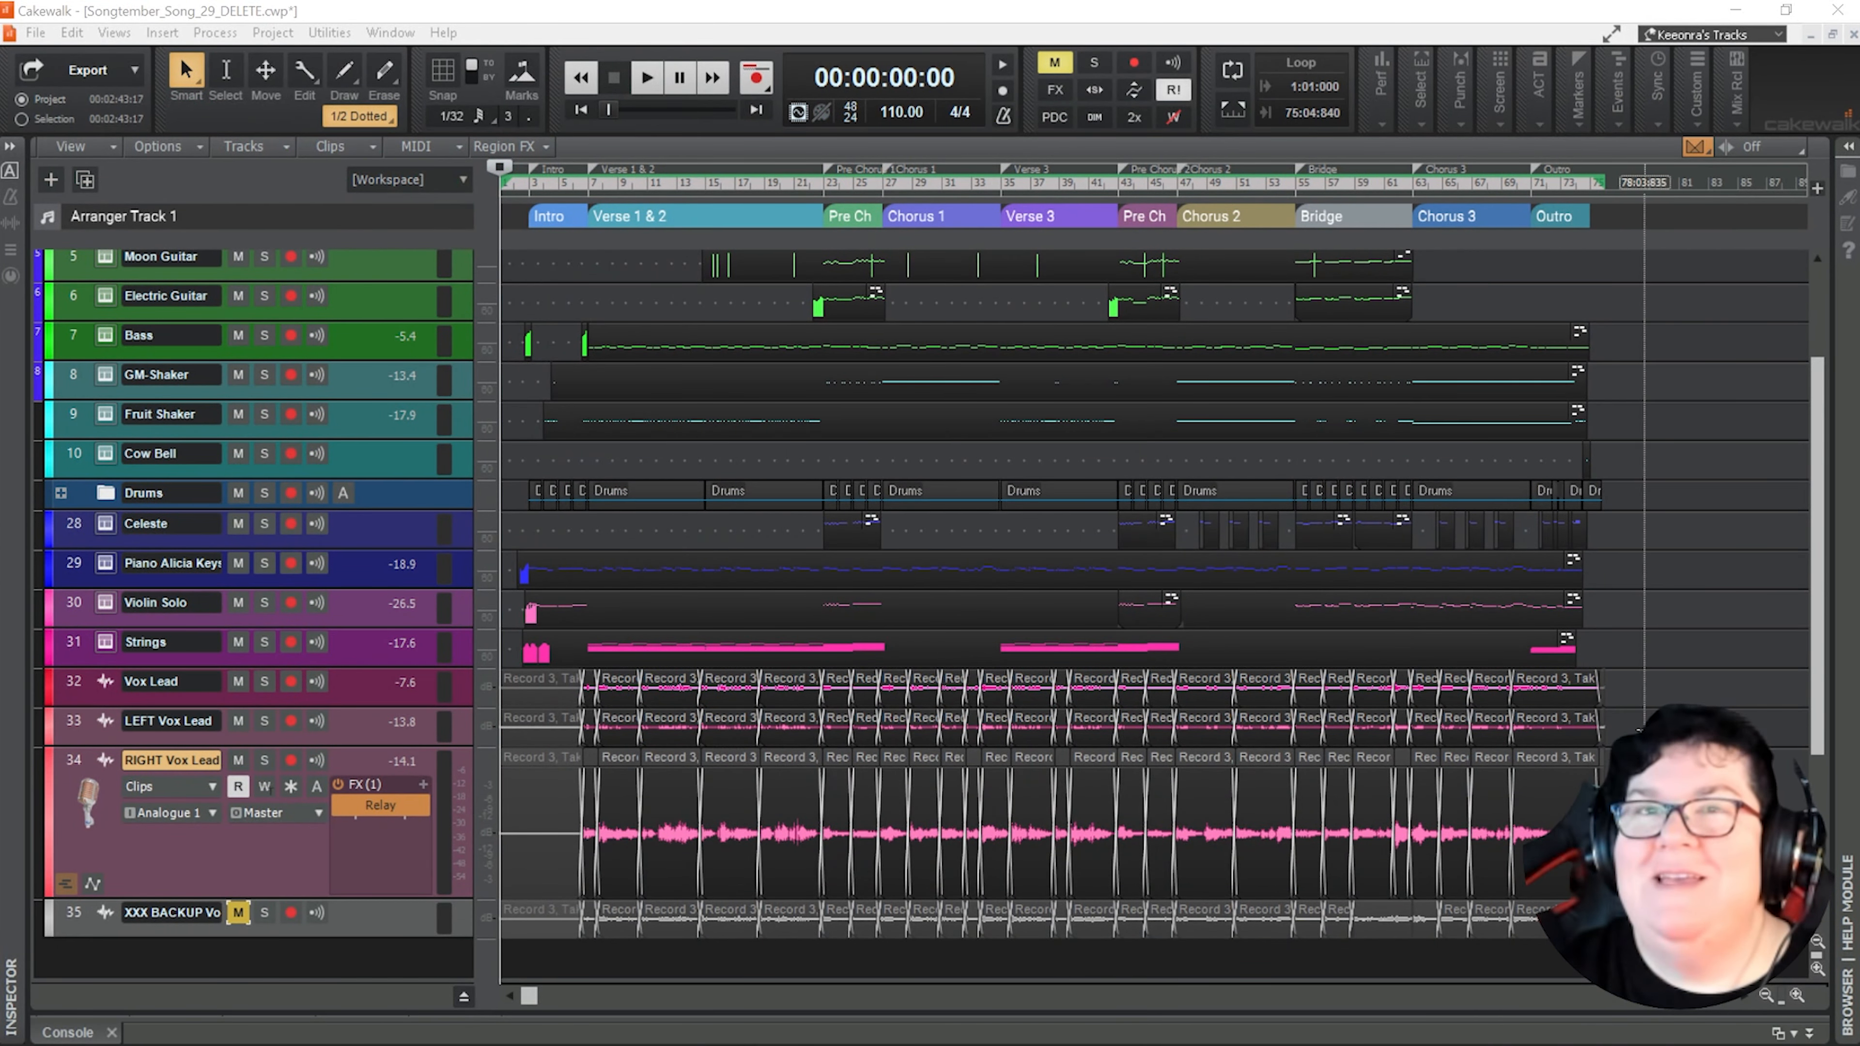
Show the Vox Lead take lanes, select all clips of the track, and delete the muted clips
{"action": "left_click", "coordinate": [352, 693]}
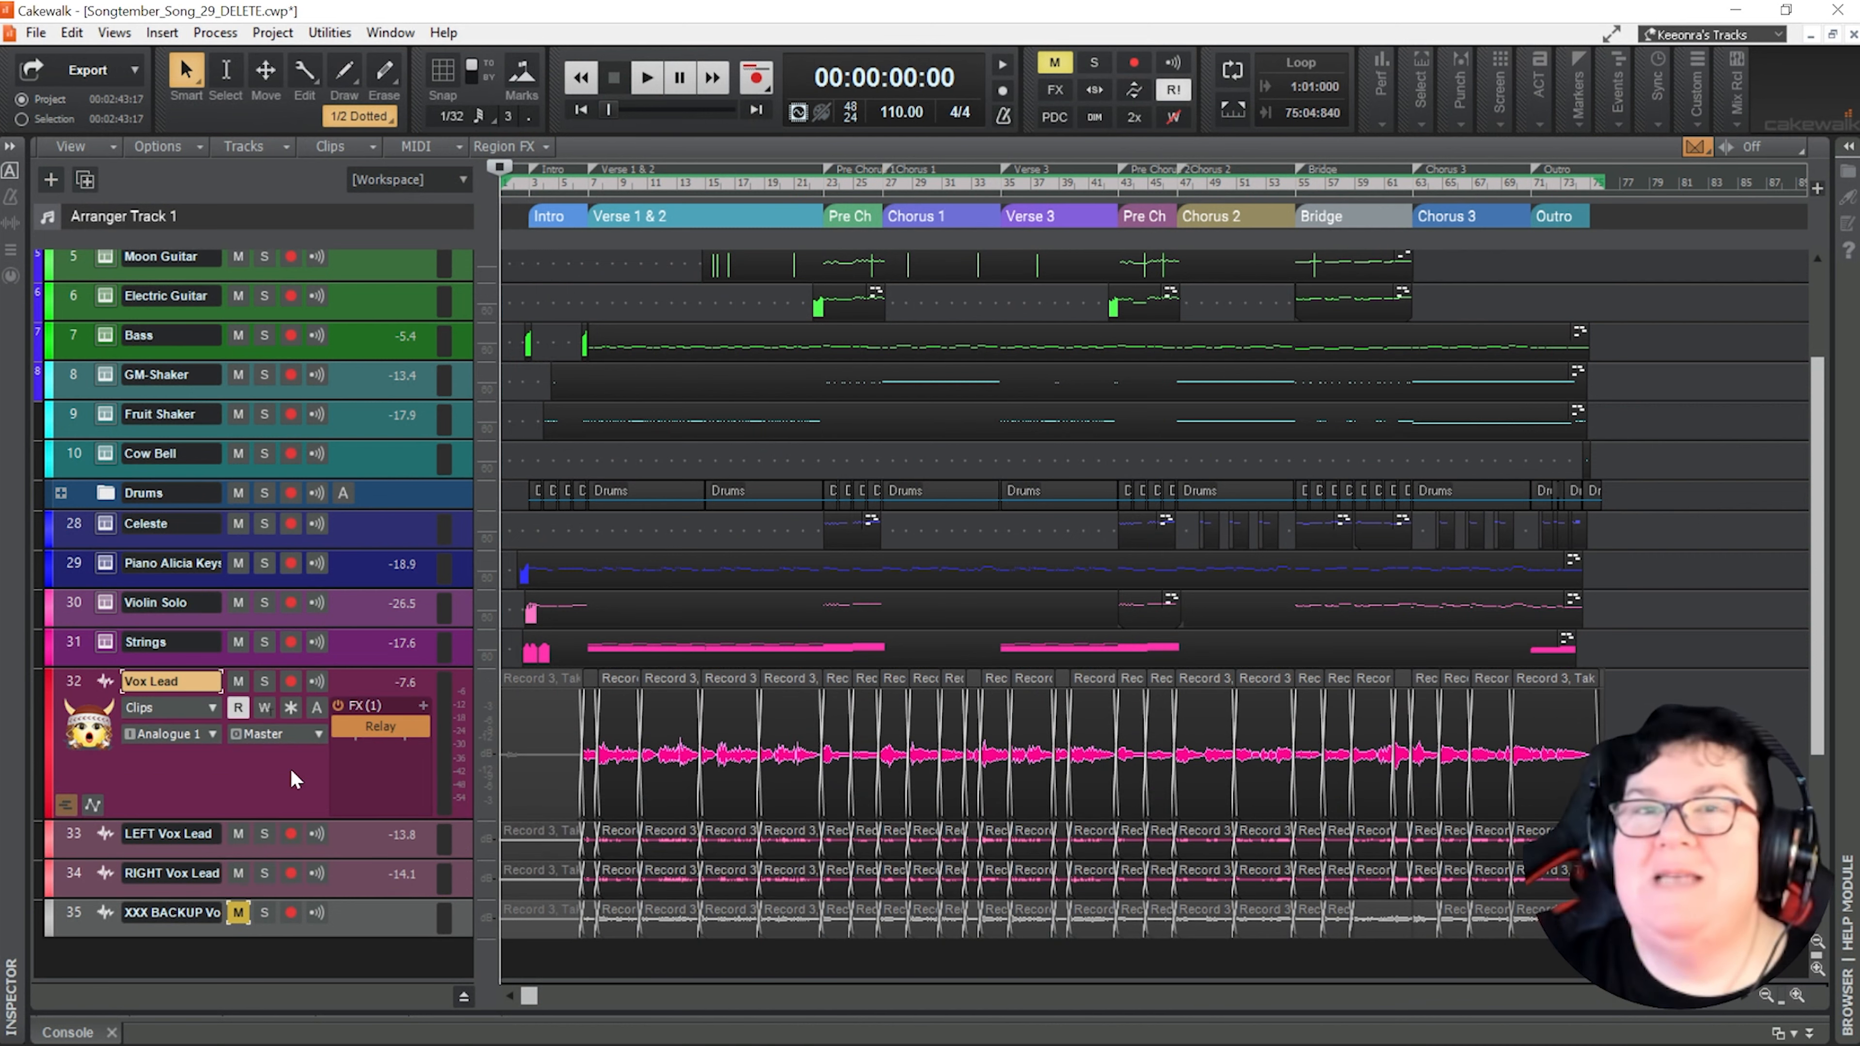
{"action": "left_click", "coordinate": [55, 804]}
{"action": "scroll", "coordinate": [126, 791], "scroll_direction": "down", "scroll_amount": 5}
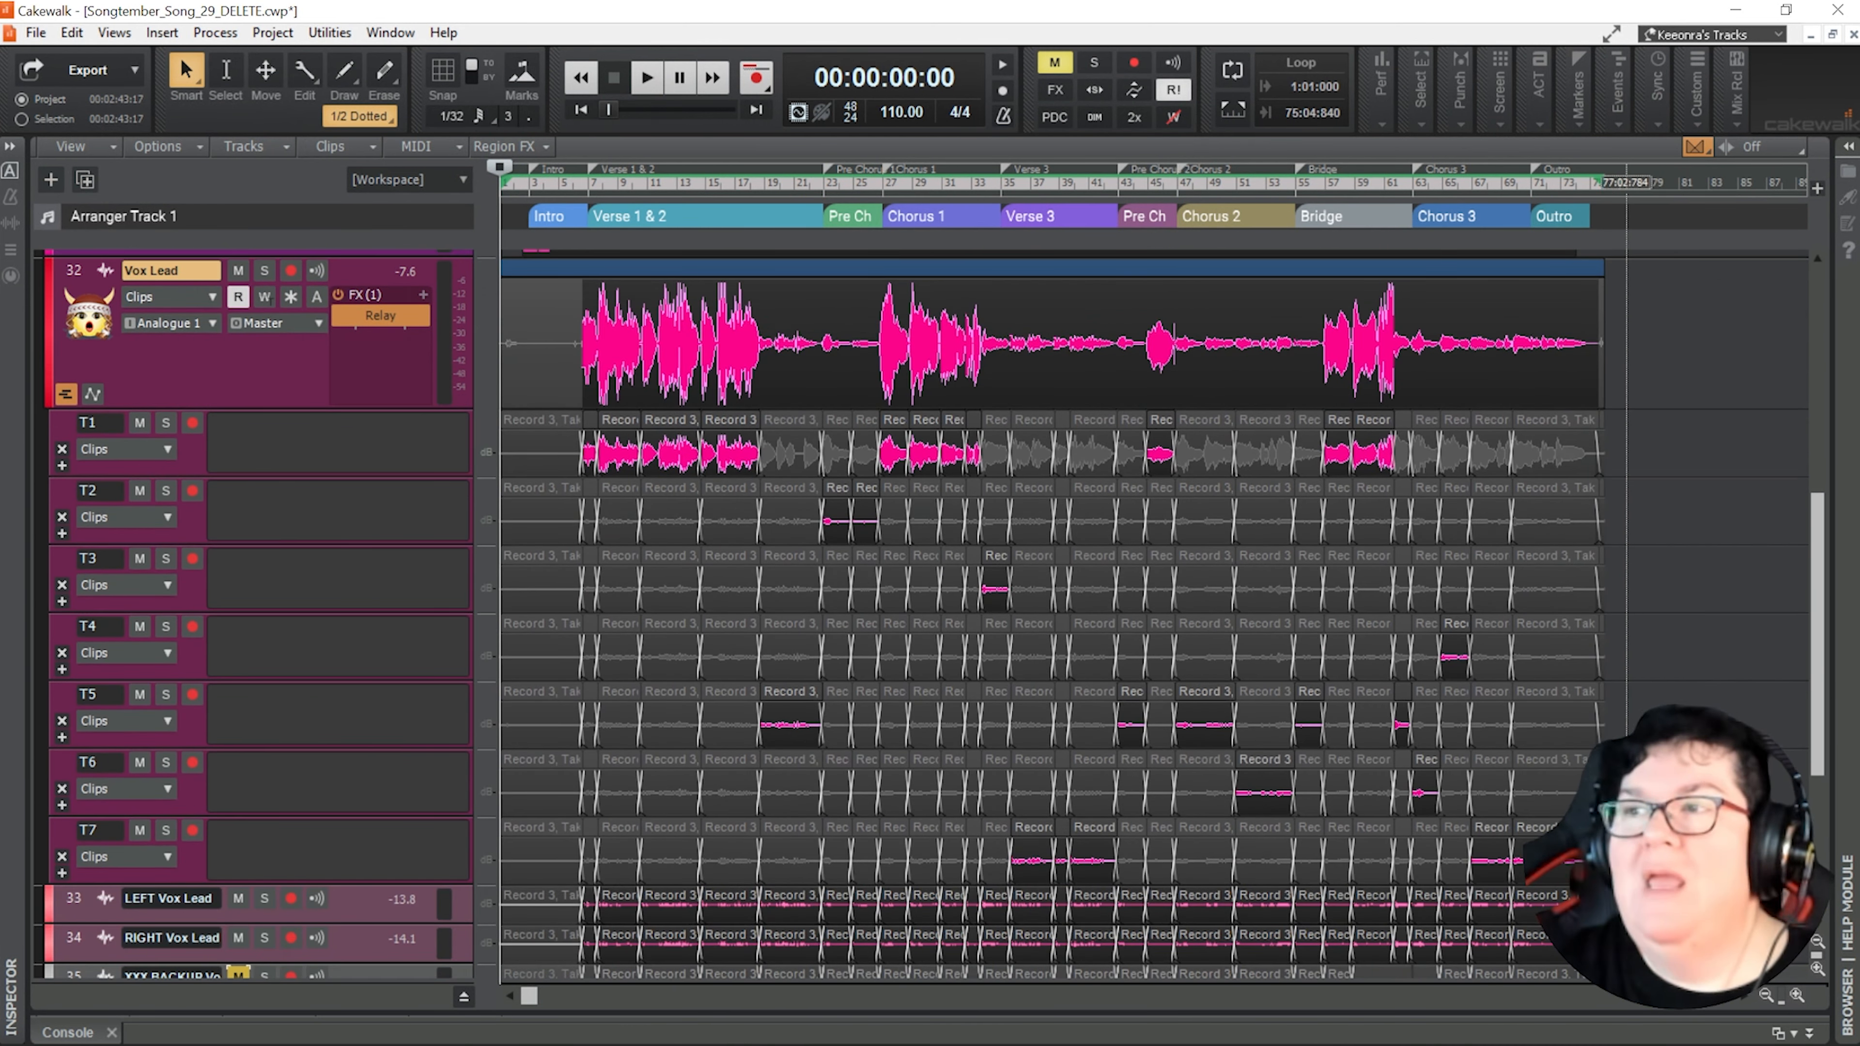
{"action": "left_click", "coordinate": [74, 270]}
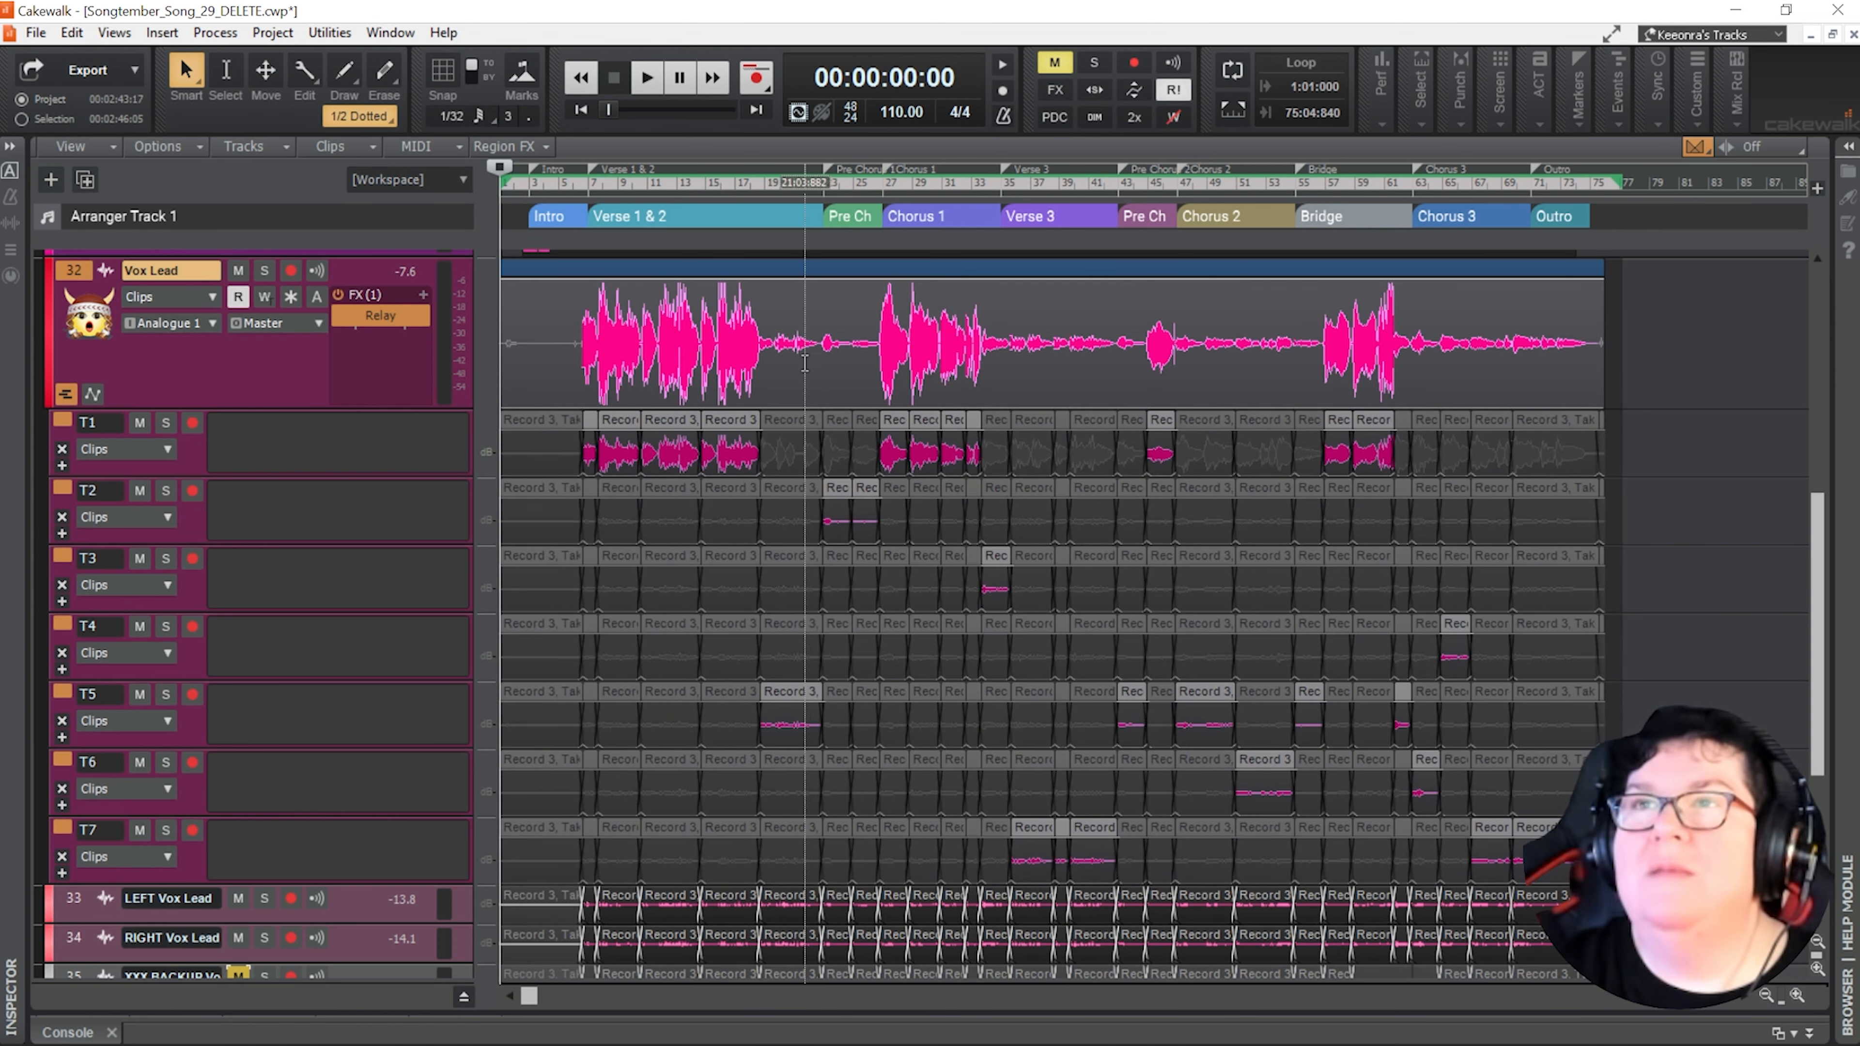
{"action": "right_click", "coordinate": [800, 364]}
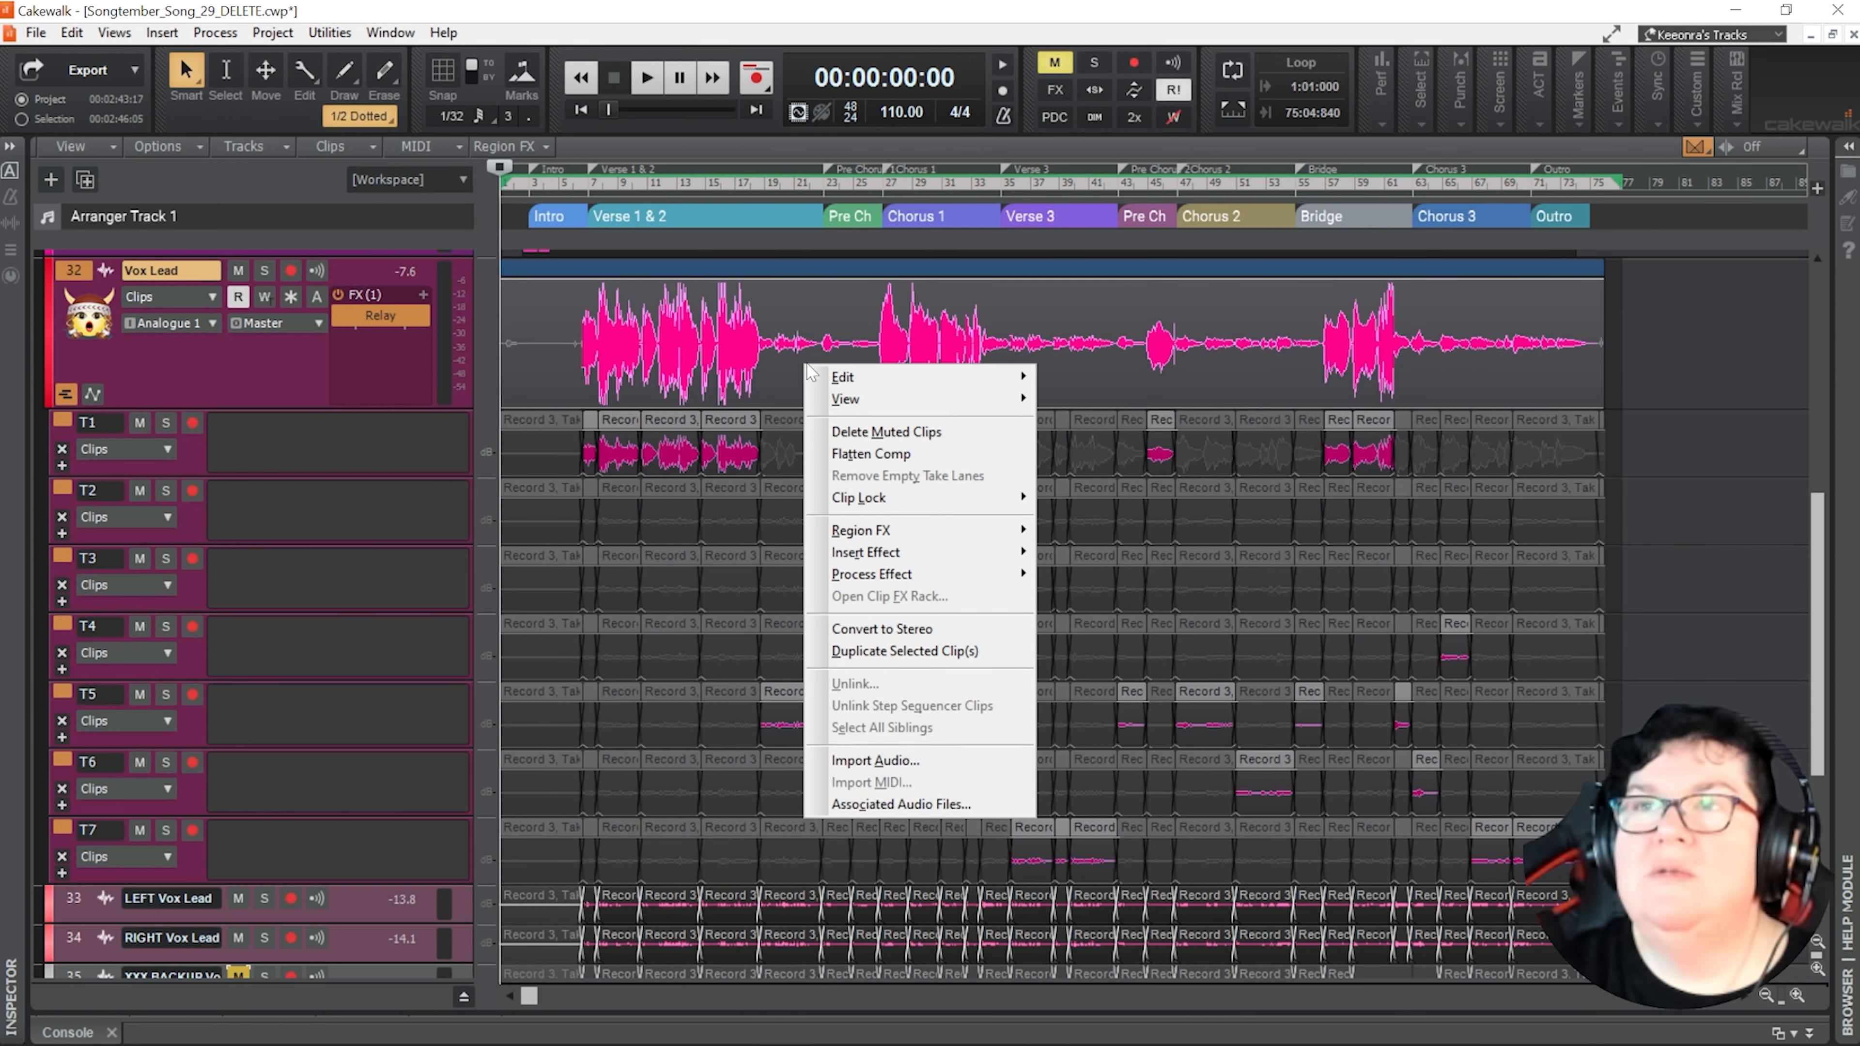
{"action": "left_click", "coordinate": [894, 431]}
Flatten the Vox Lead comp into a single clip and collapse the track's take lanes
{"action": "right_click", "coordinate": [849, 359]}
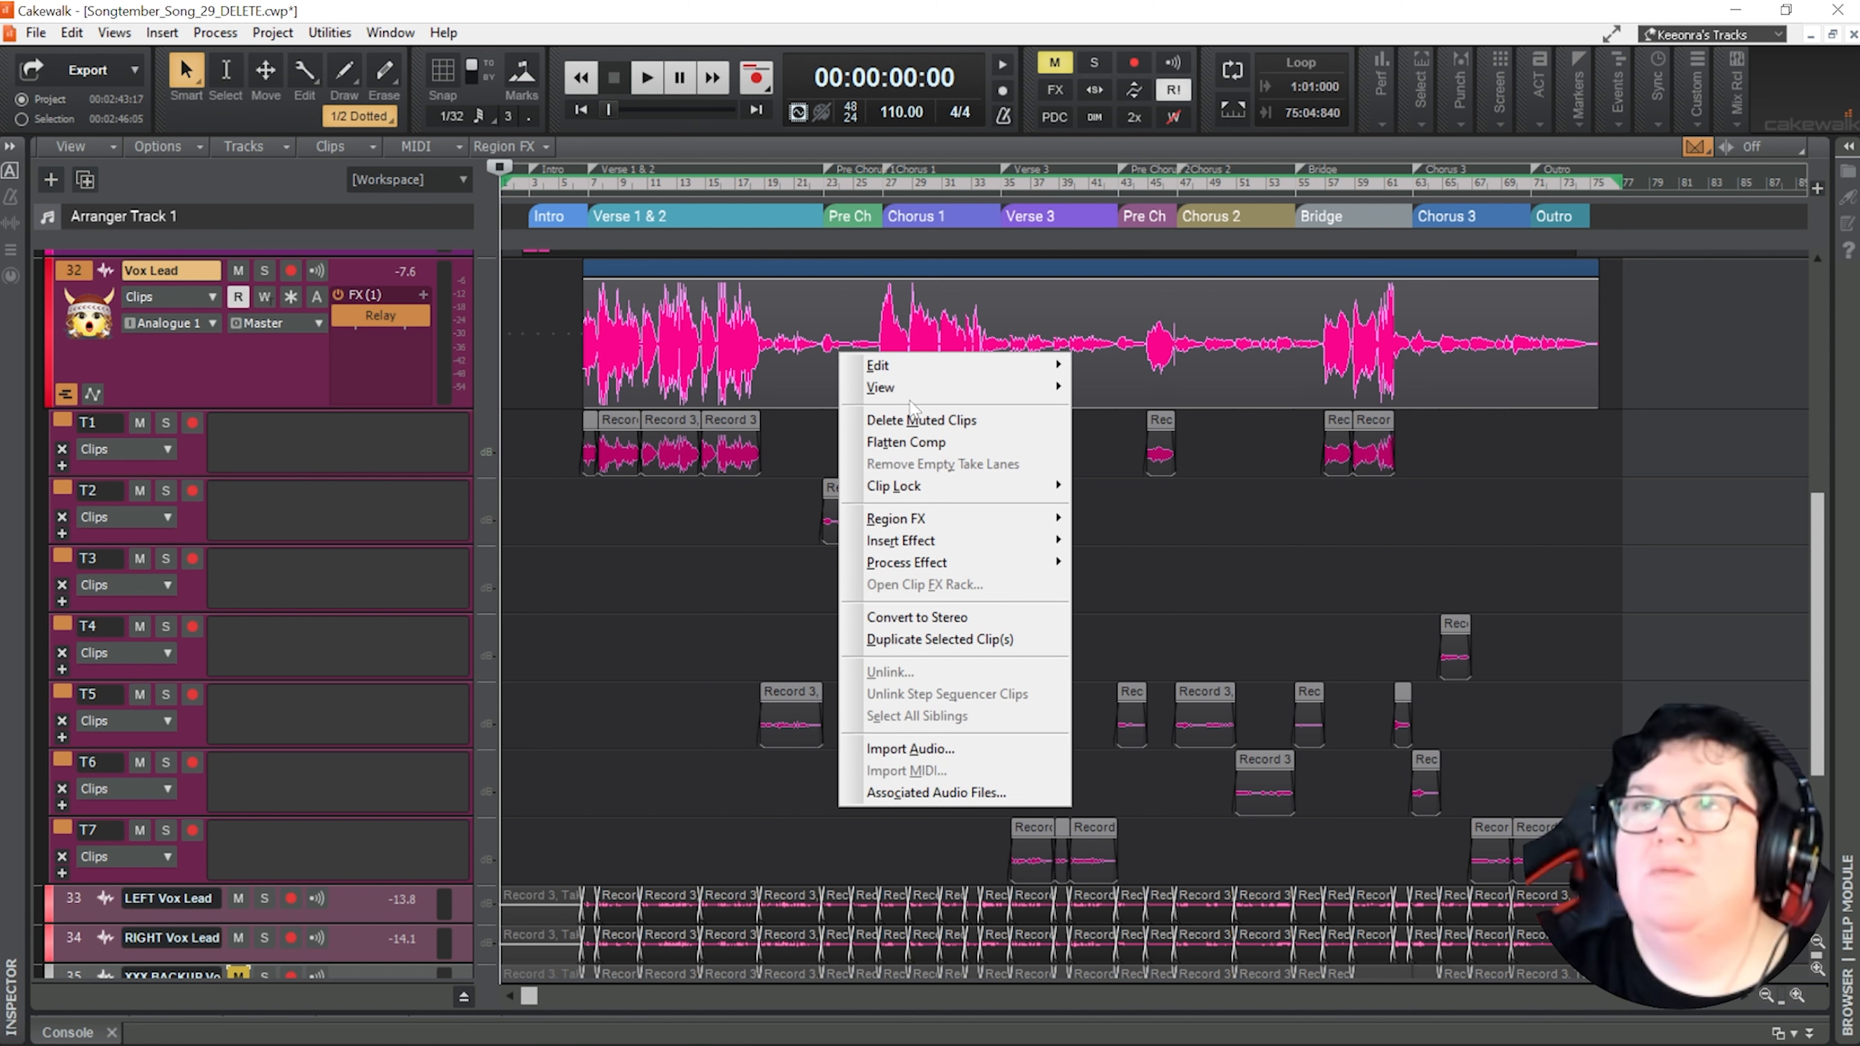
{"action": "left_click", "coordinate": [912, 442]}
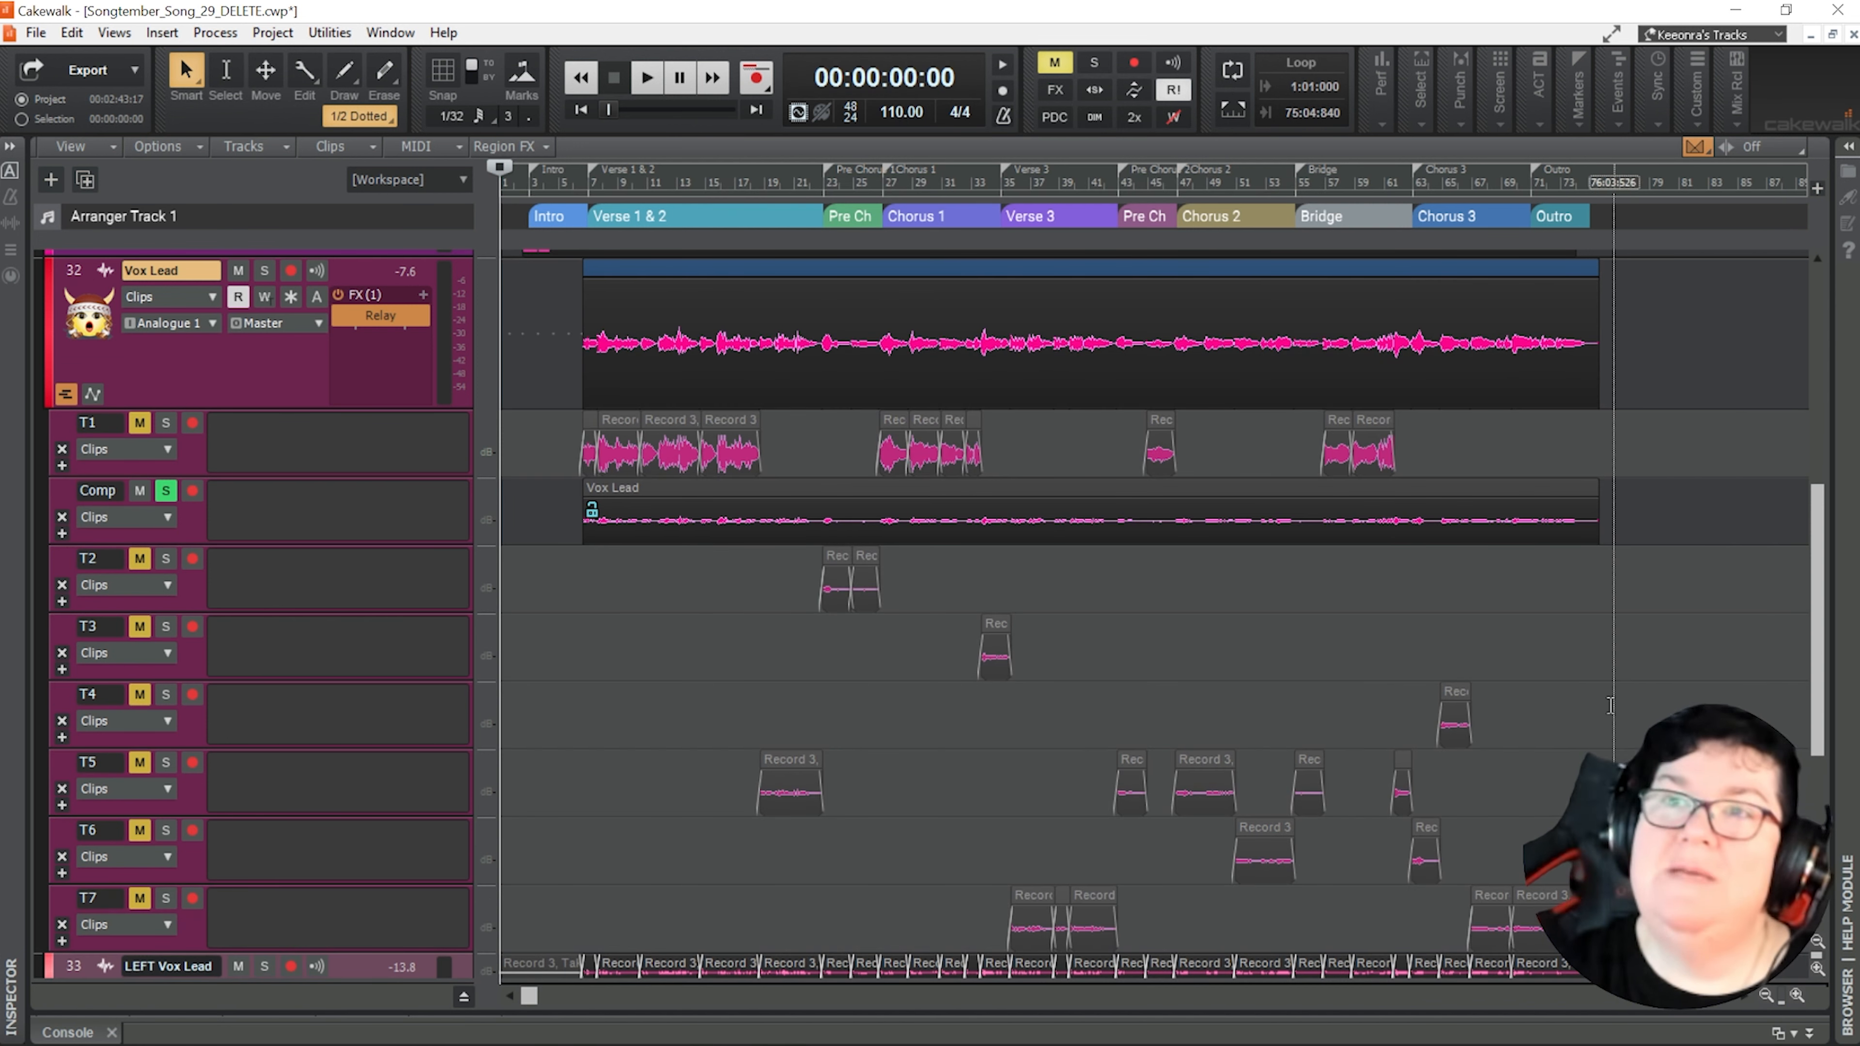
{"action": "left_click", "coordinate": [67, 395]}
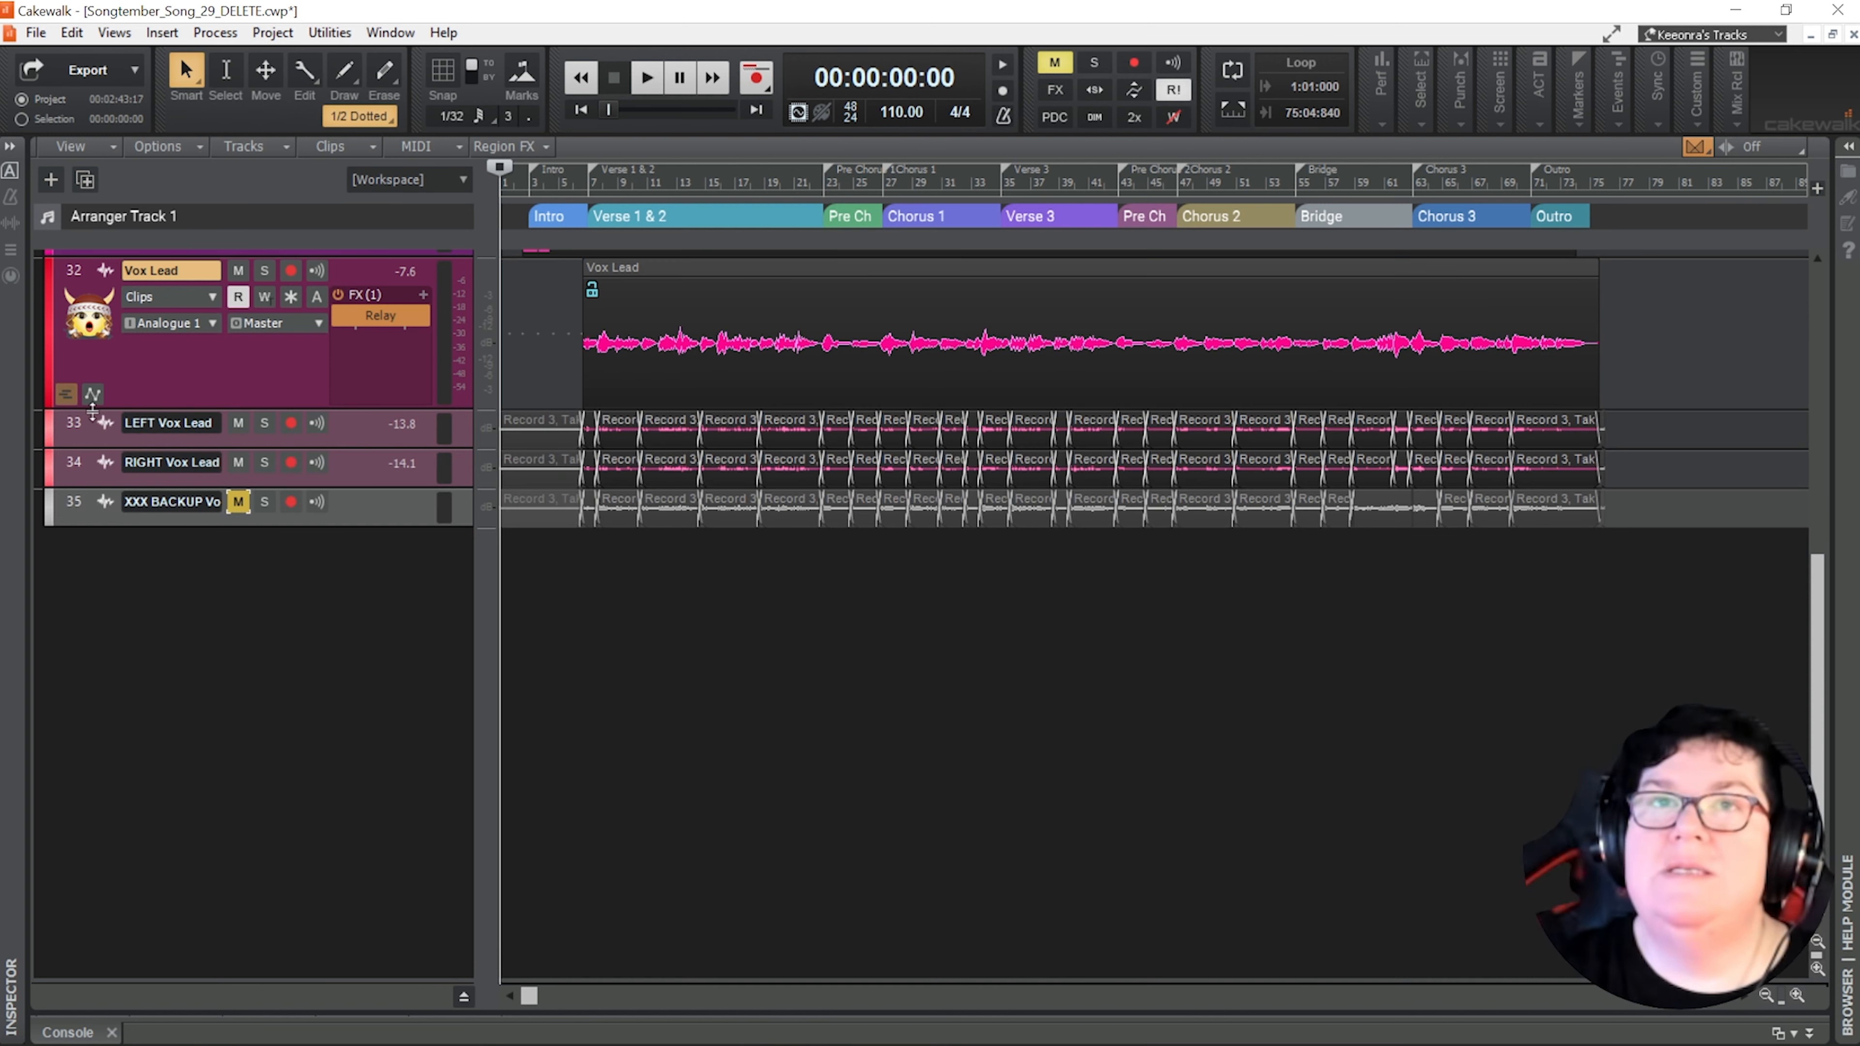
Show the LEFT Vox Lead take lanes, select the full length of its takes, and delete the muted clips
{"action": "left_click", "coordinate": [356, 435]}
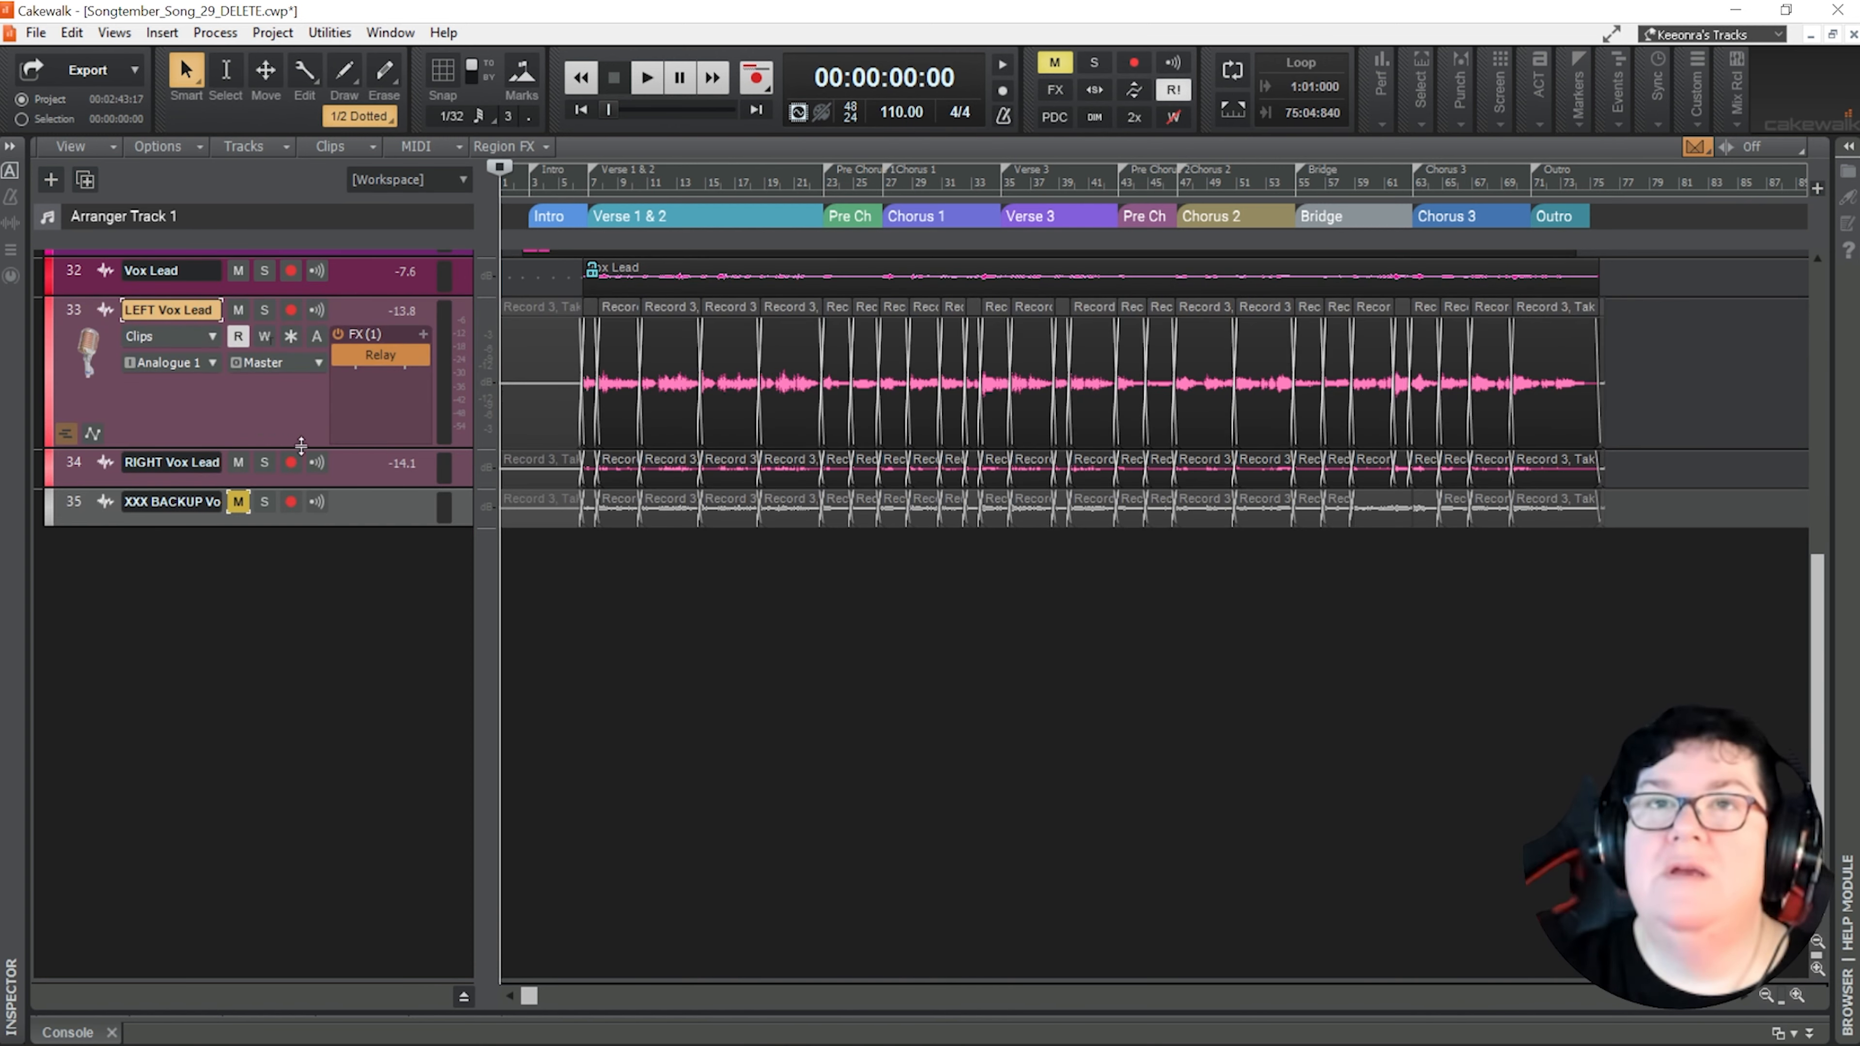
{"action": "left_click", "coordinate": [66, 433]}
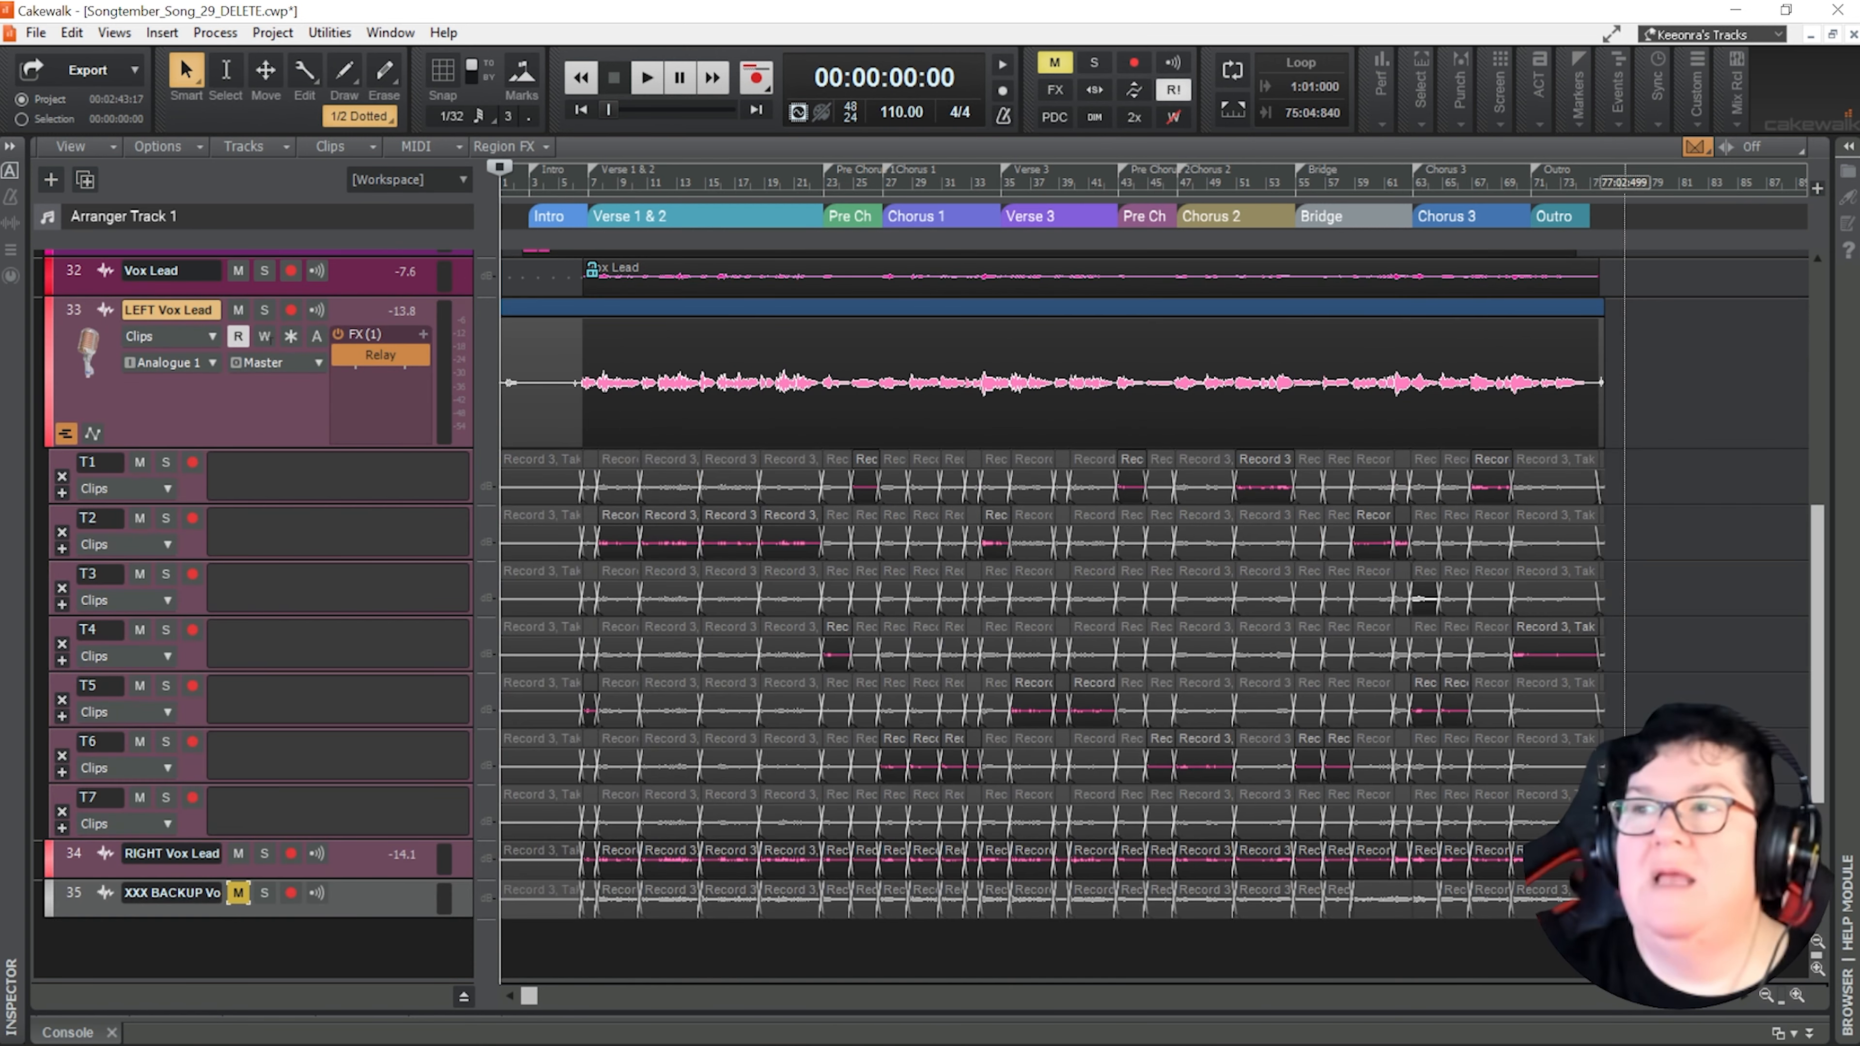
{"action": "left_click_drag", "start_coordinate": [1626, 411], "coordinate": [502, 411]}
{"action": "right_click", "coordinate": [733, 405]}
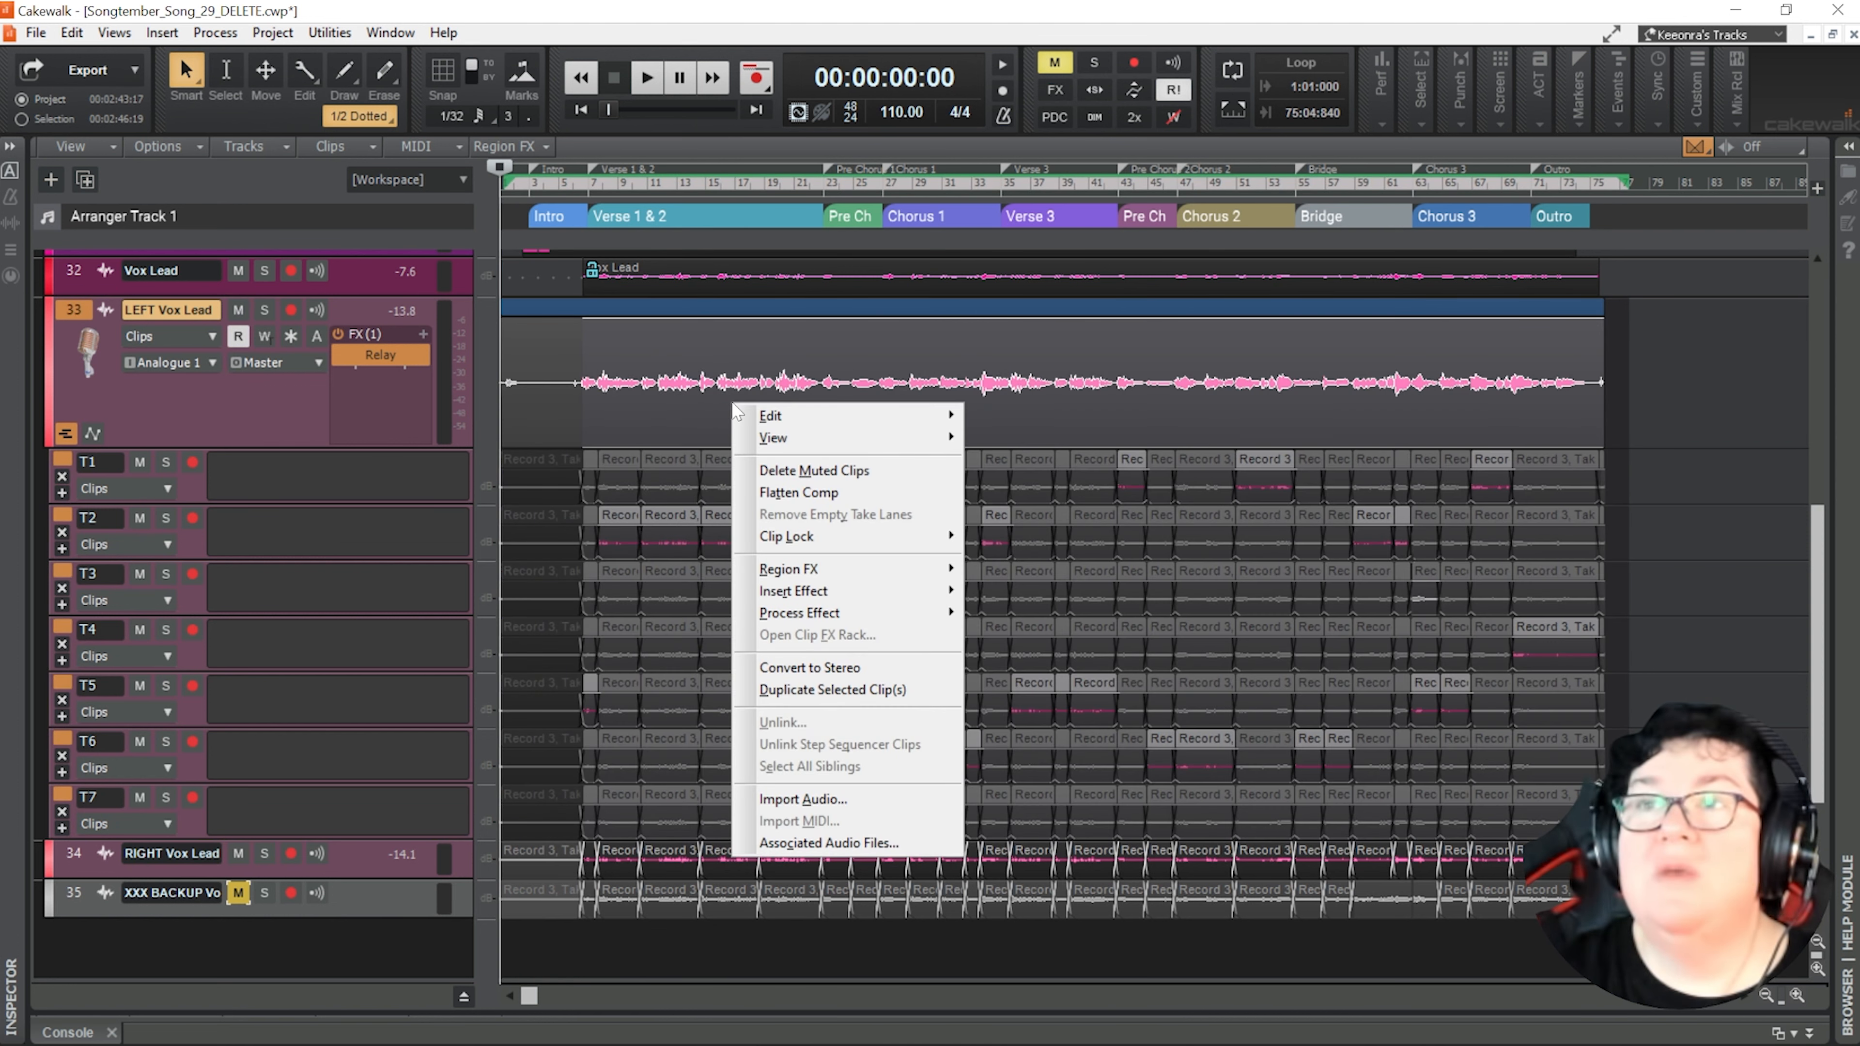
{"action": "left_click", "coordinate": [806, 470]}
Flatten the LEFT Vox Lead comp into a single clip and collapse the track's take lanes
{"action": "right_click", "coordinate": [818, 399]}
{"action": "left_click", "coordinate": [871, 483]}
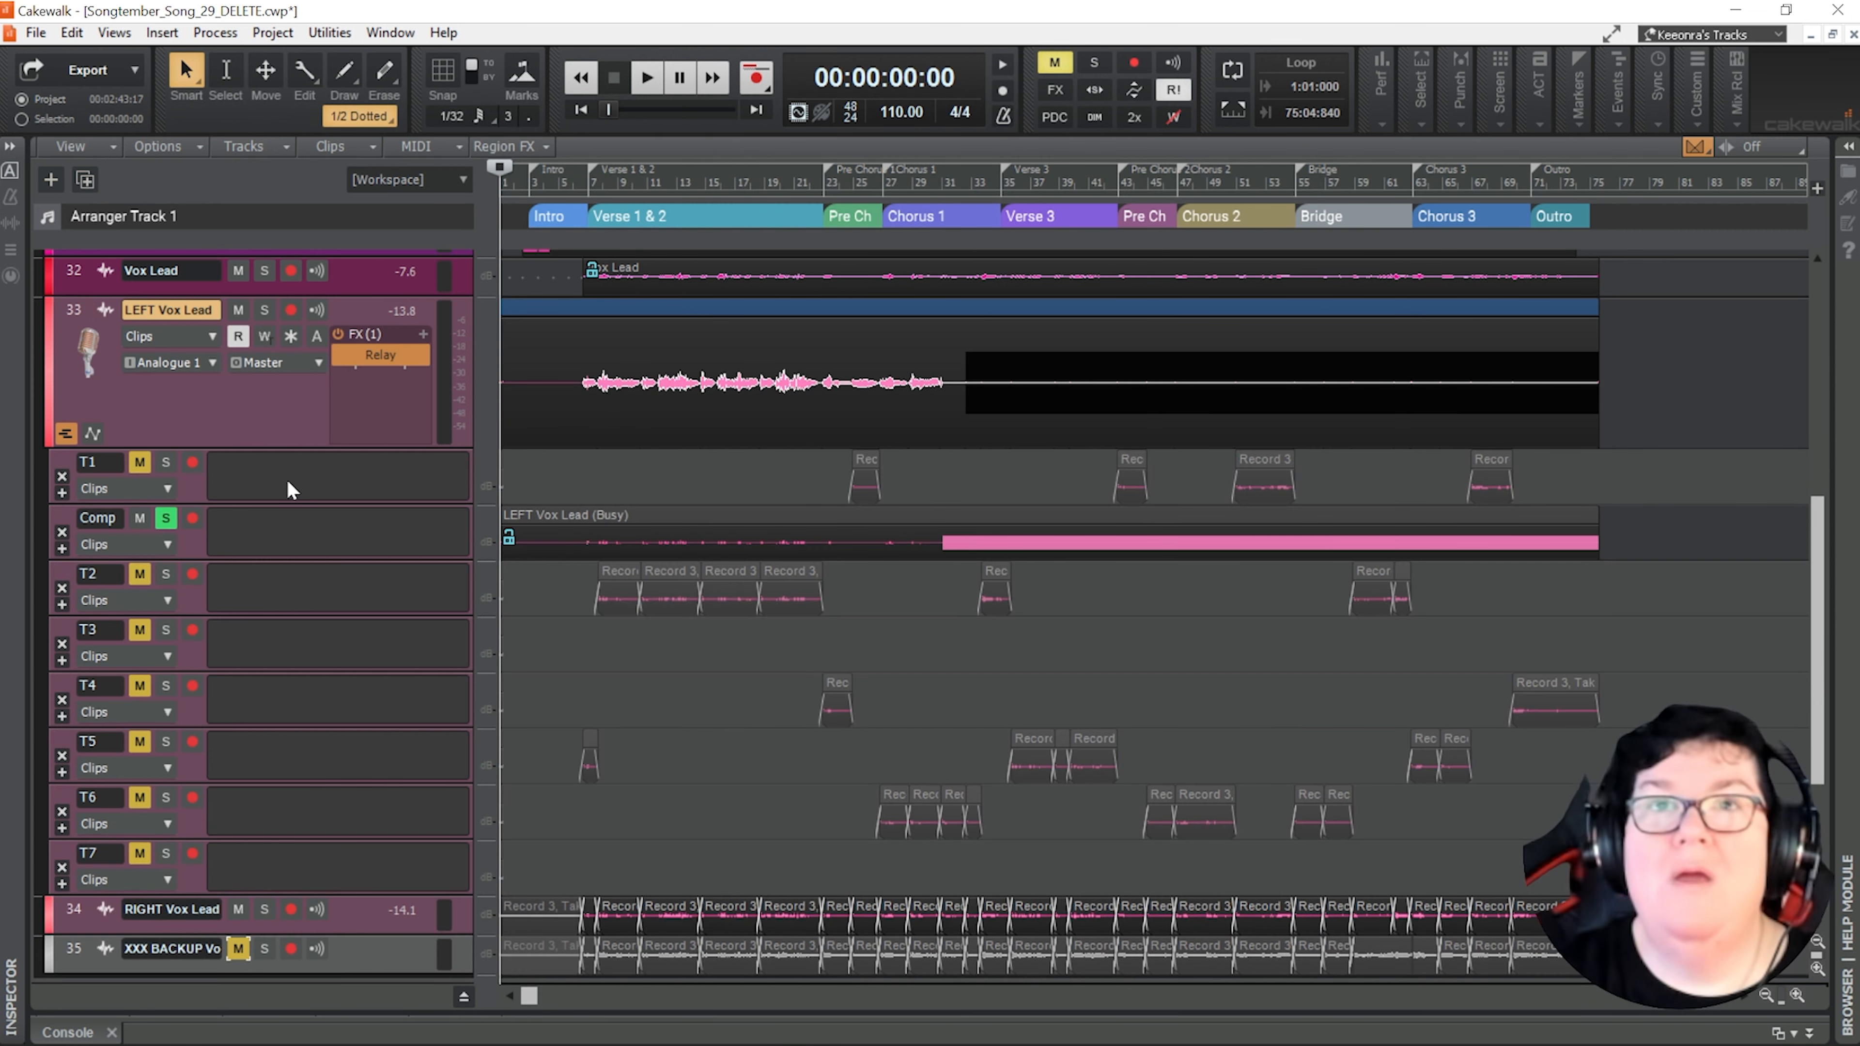
{"action": "left_click", "coordinate": [66, 434]}
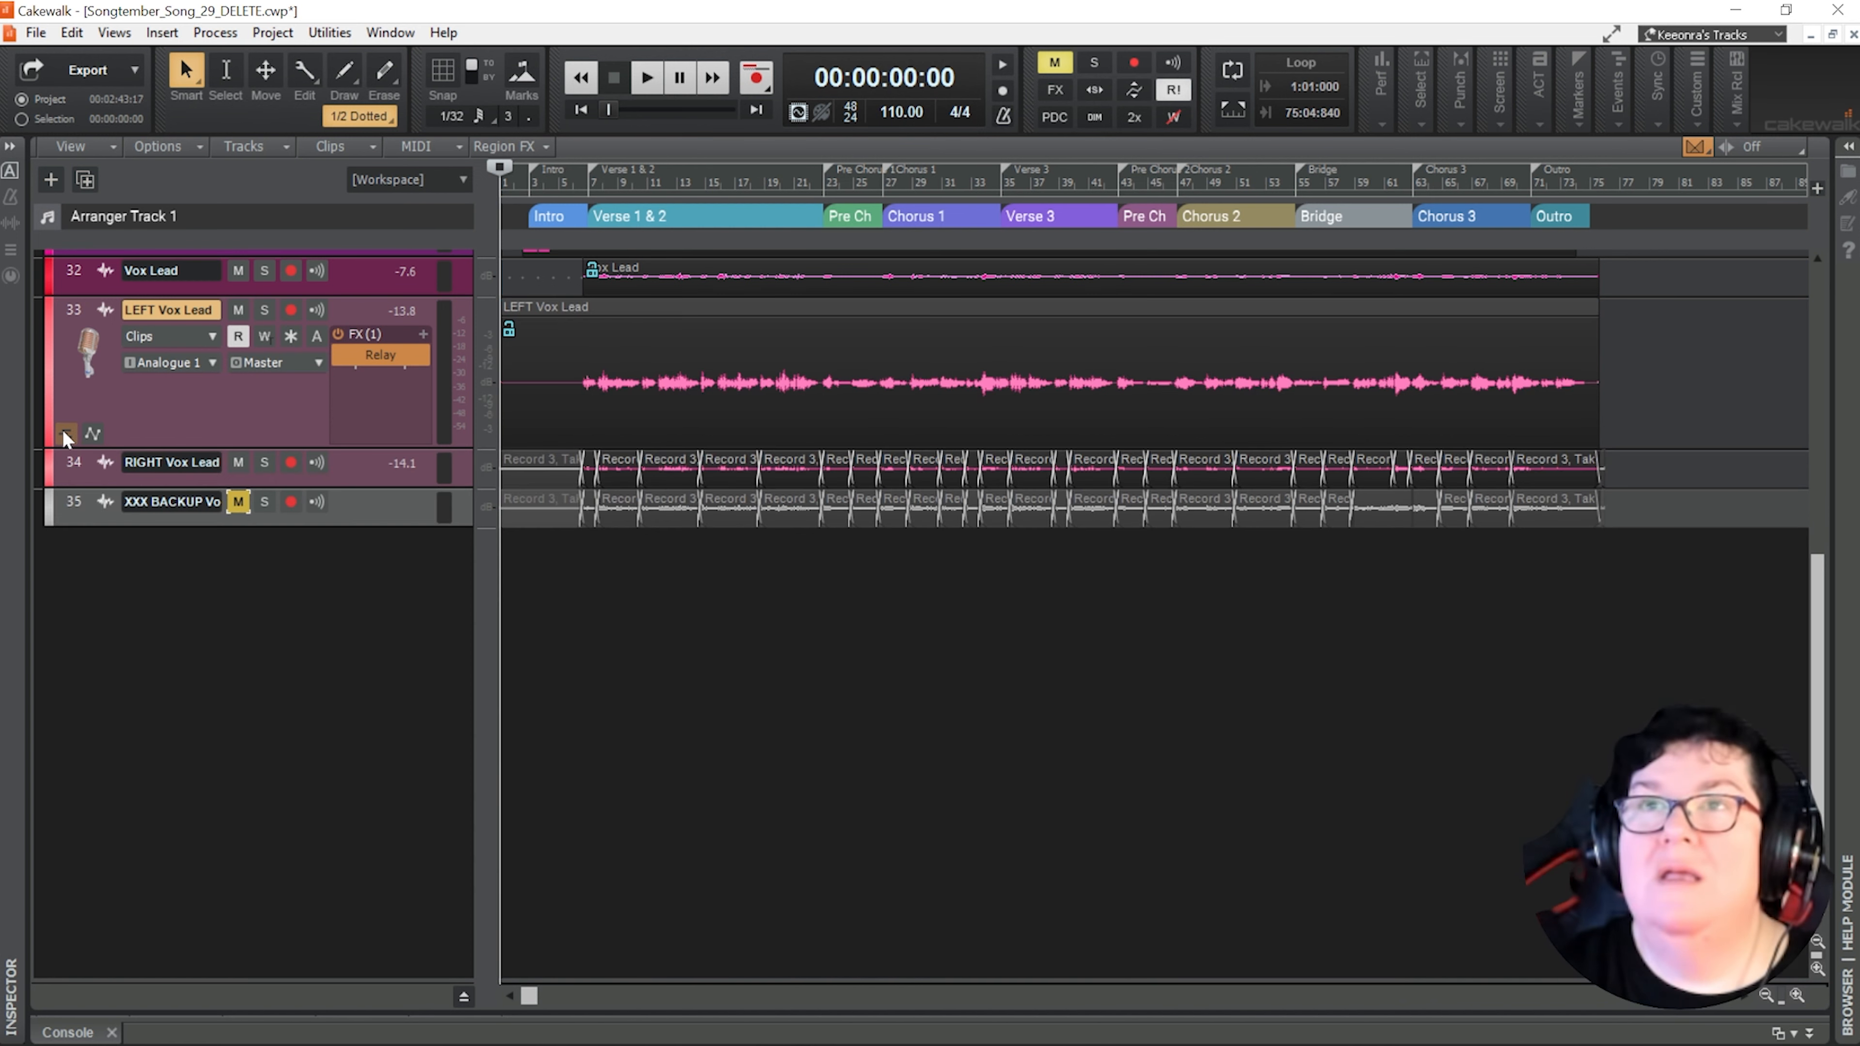
Show the RIGHT Vox Lead take lanes, select all clips of the track, and delete the muted clips
{"action": "left_click", "coordinate": [364, 473]}
{"action": "left_click", "coordinate": [65, 473]}
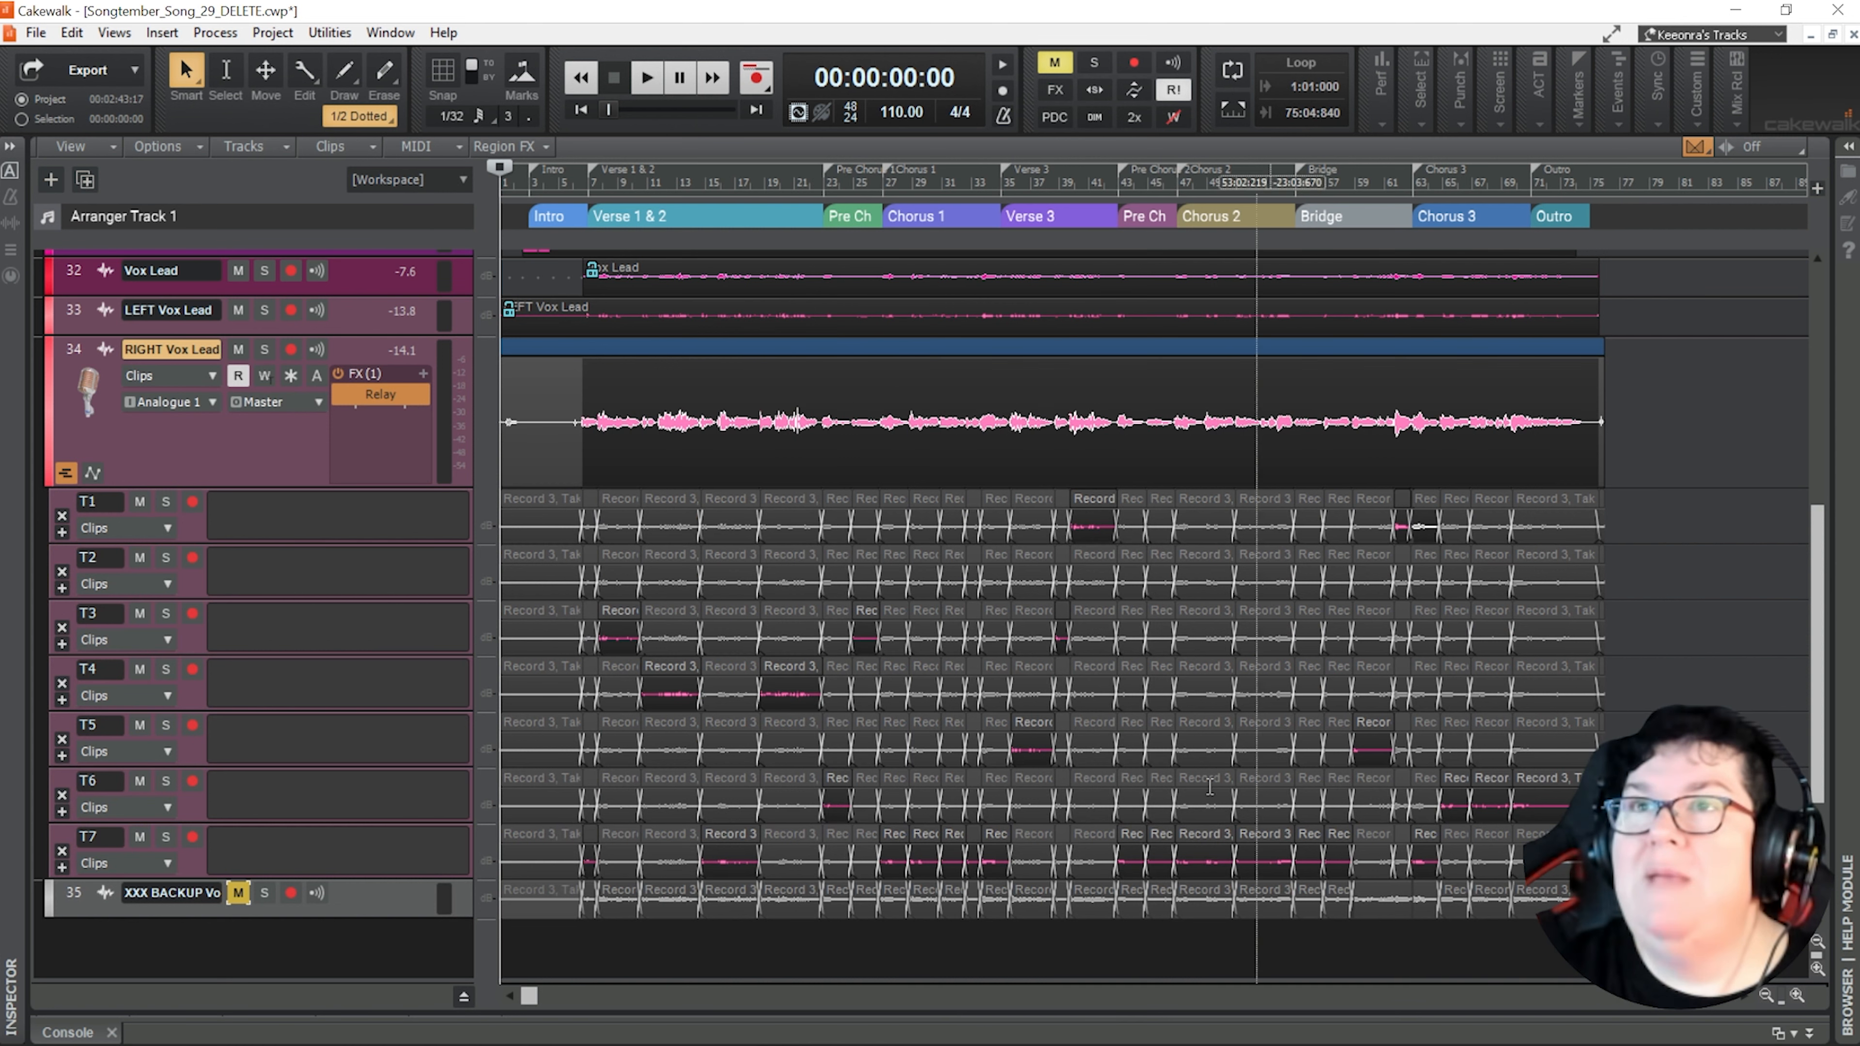
{"action": "left_click", "coordinate": [493, 459]}
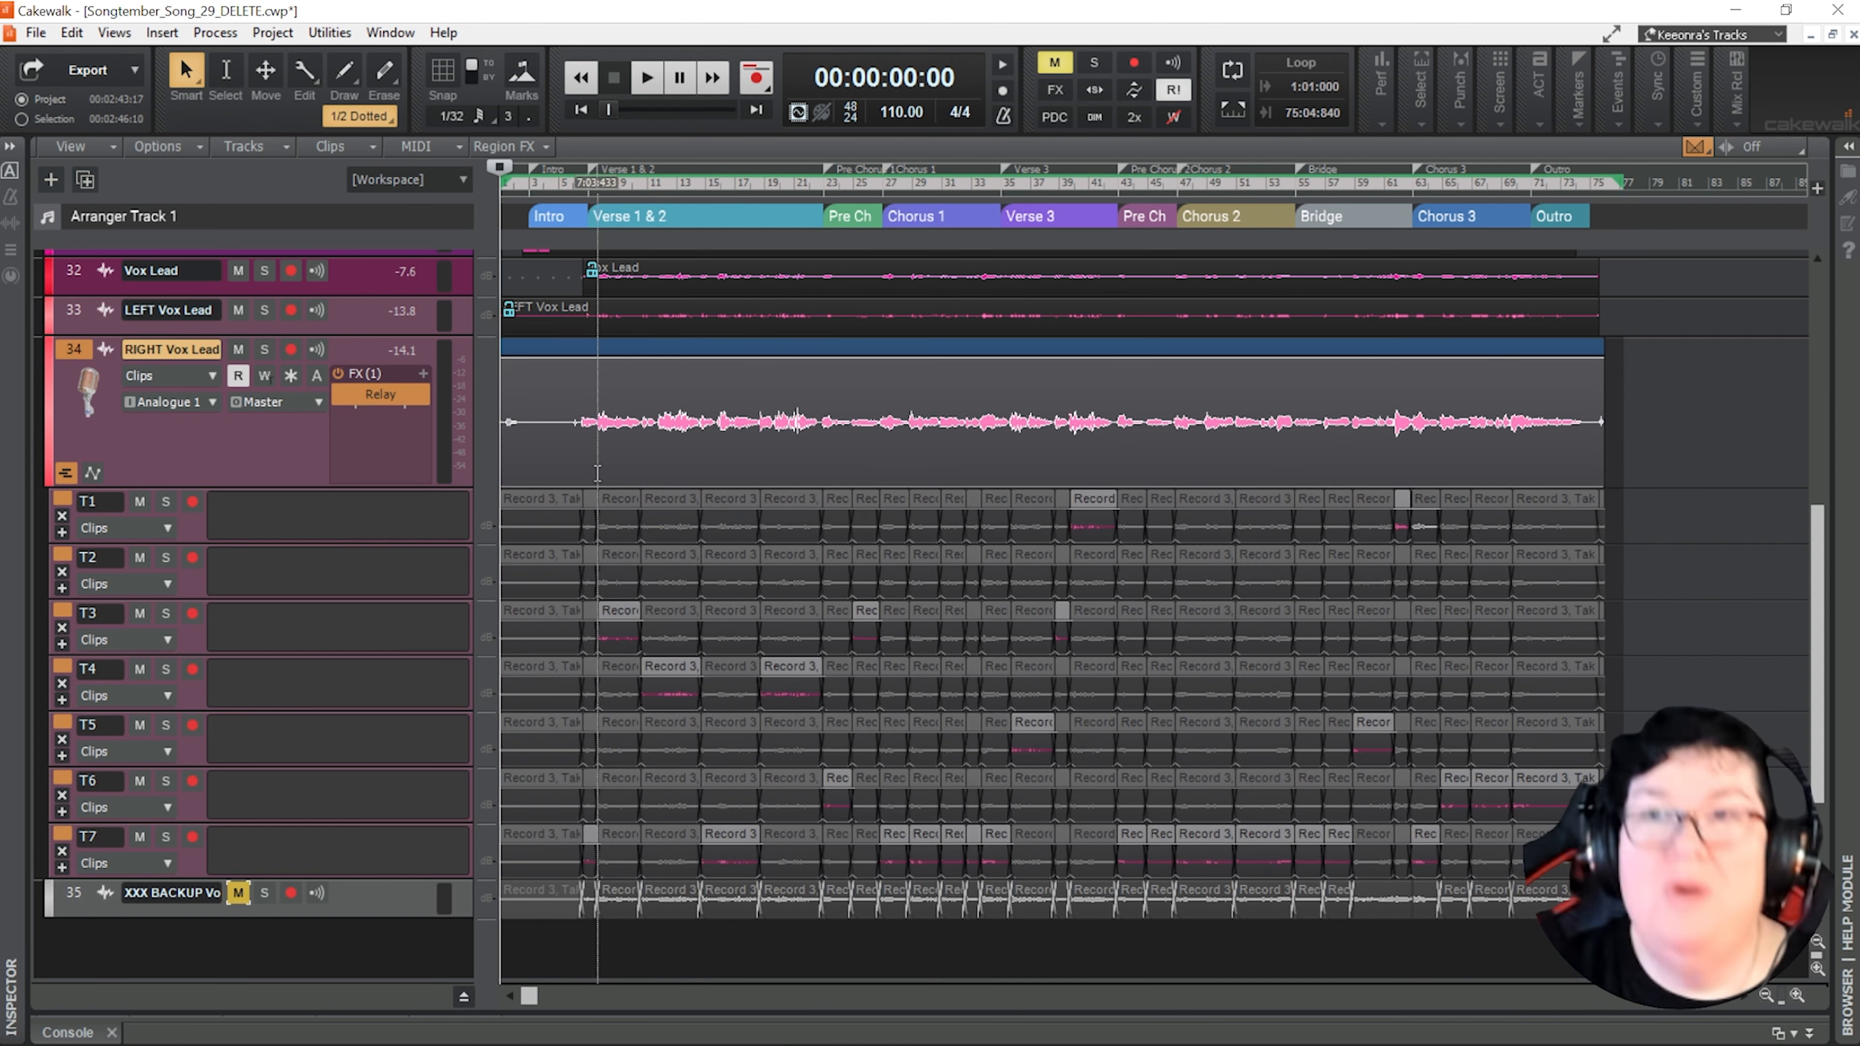
{"action": "right_click", "coordinate": [678, 450]}
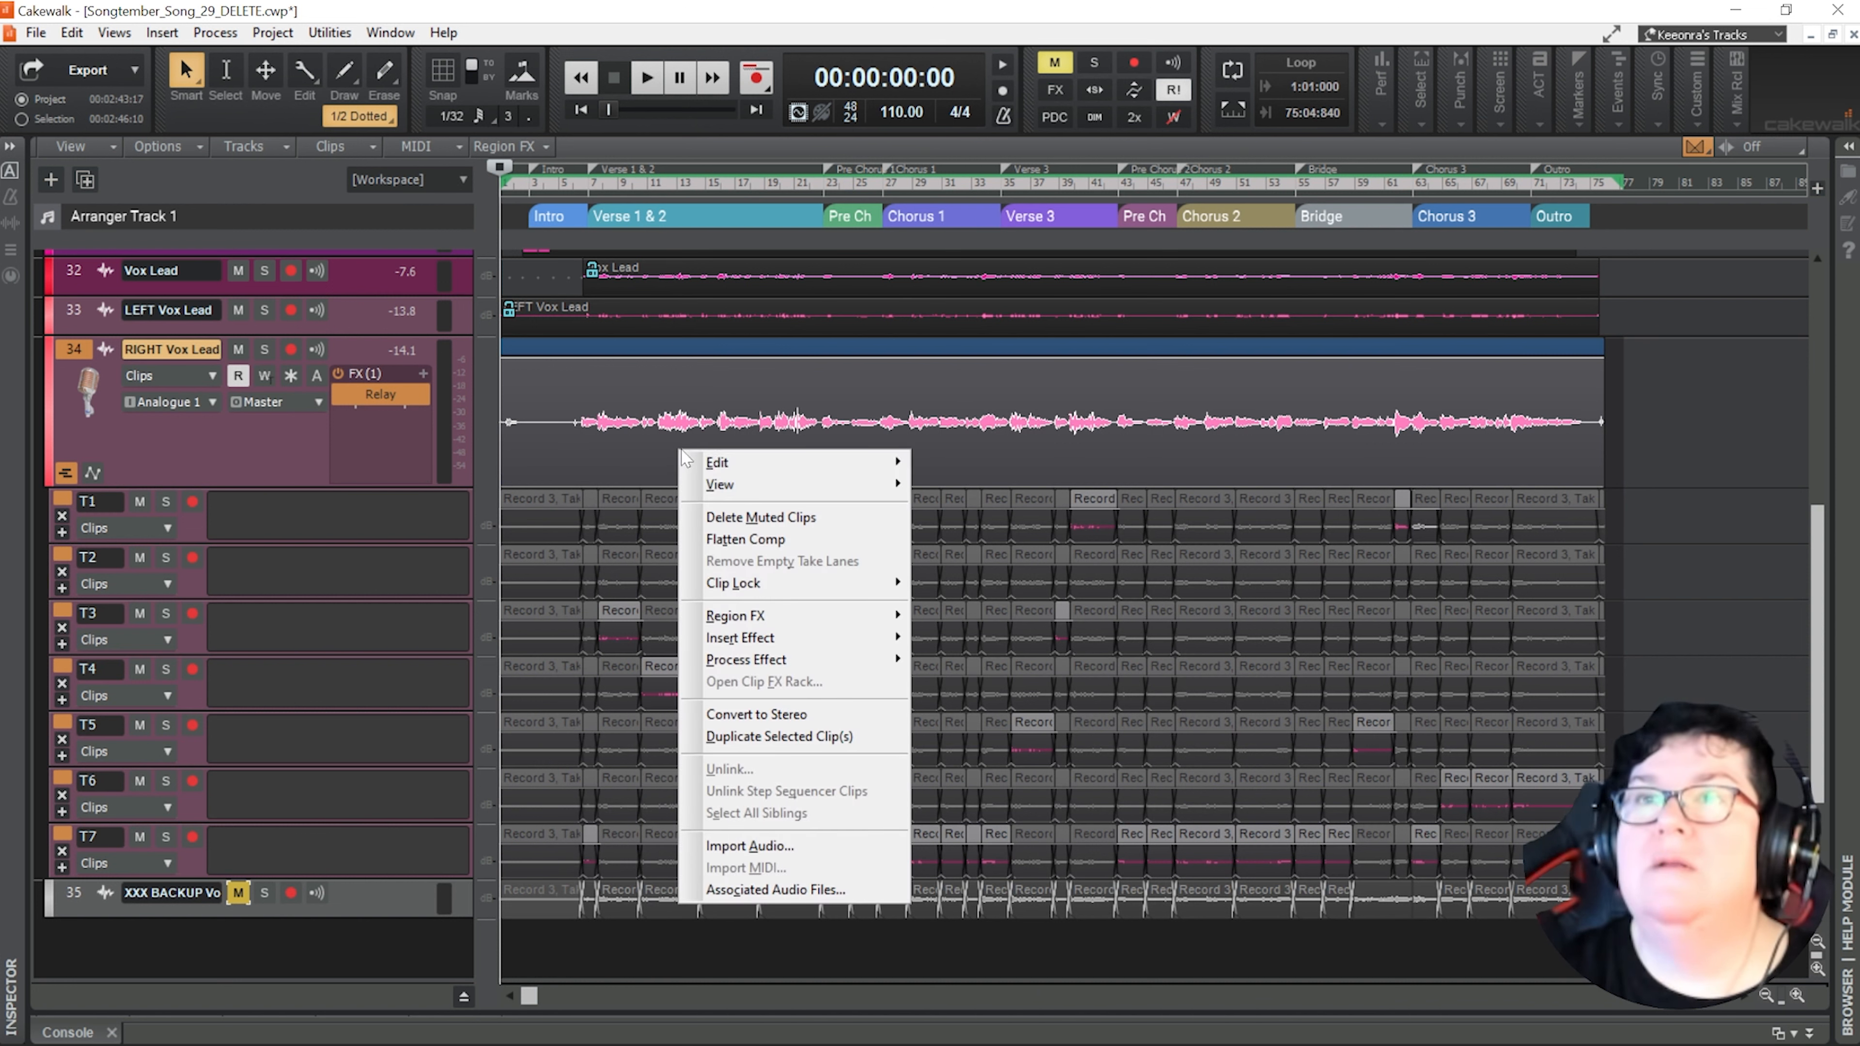
{"action": "left_click", "coordinate": [748, 518]}
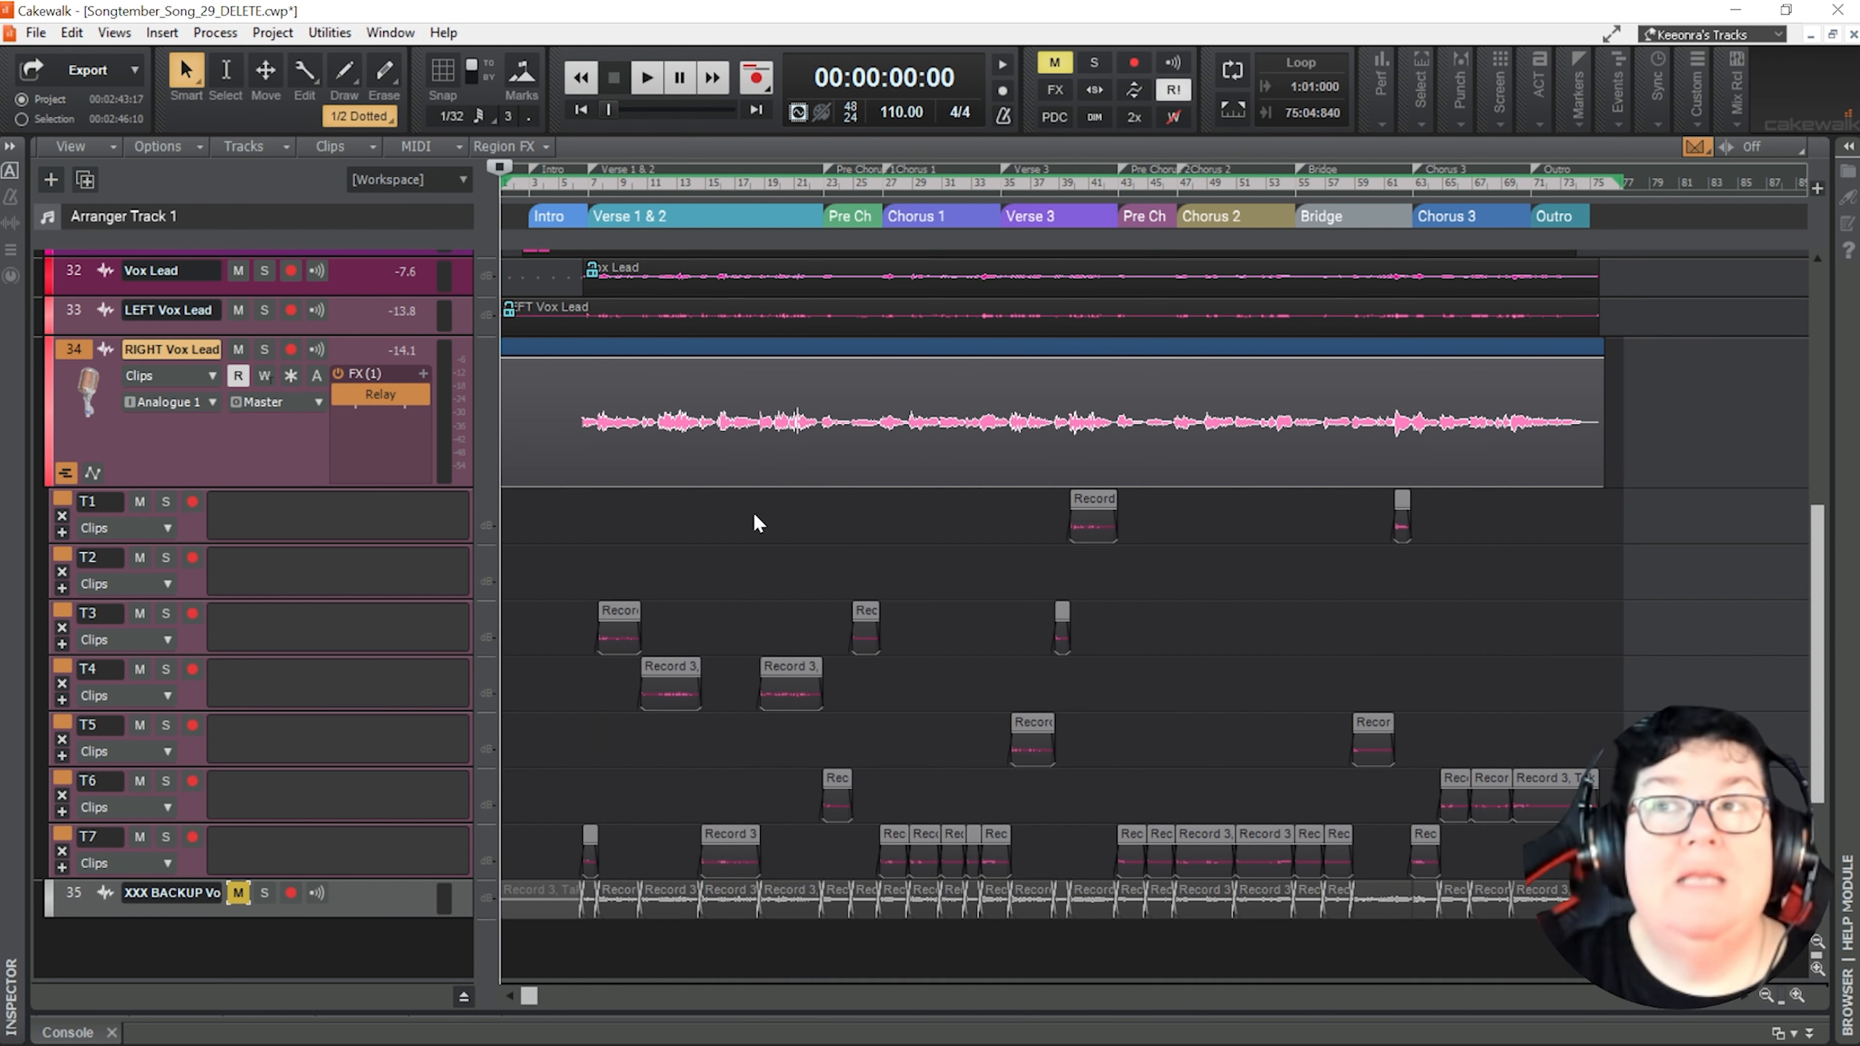
Flatten the RIGHT Vox Lead comp into a single clip and collapse the track's take lanes
{"action": "right_click", "coordinate": [851, 437]}
{"action": "left_click", "coordinate": [901, 520]}
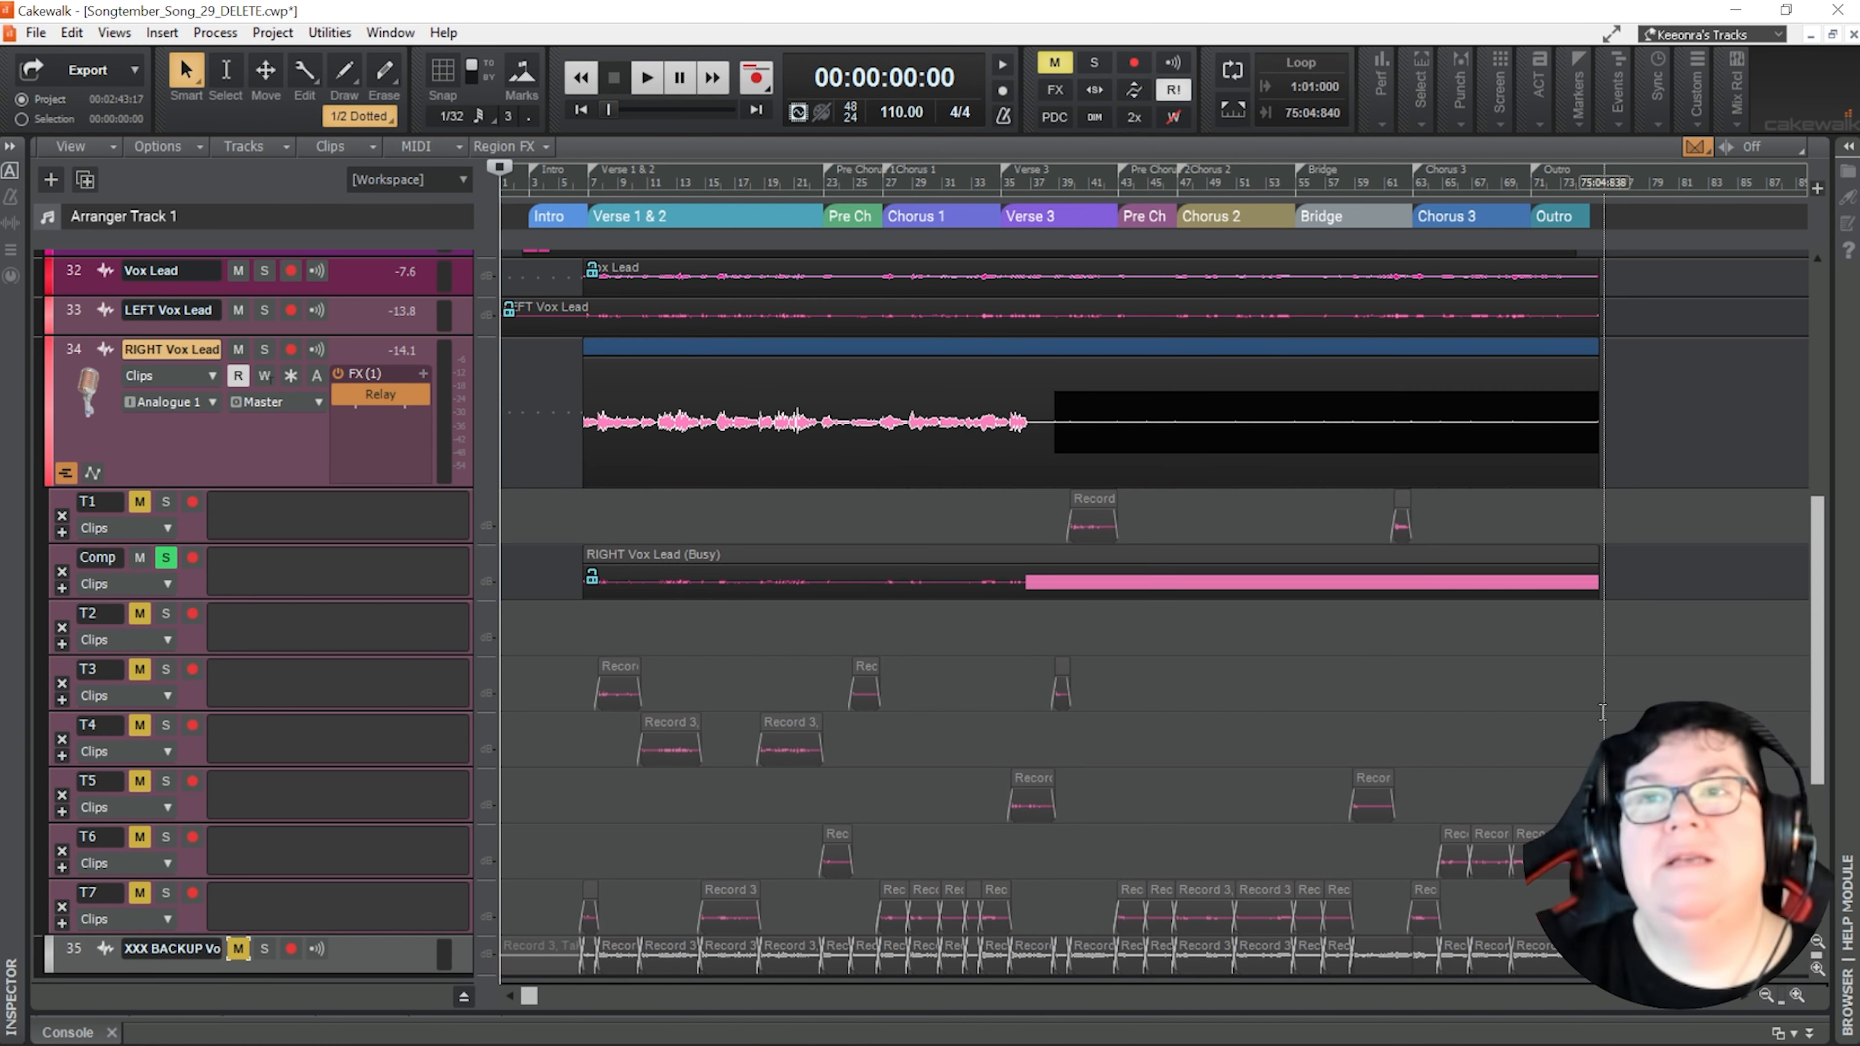
{"action": "left_click", "coordinate": [64, 473]}
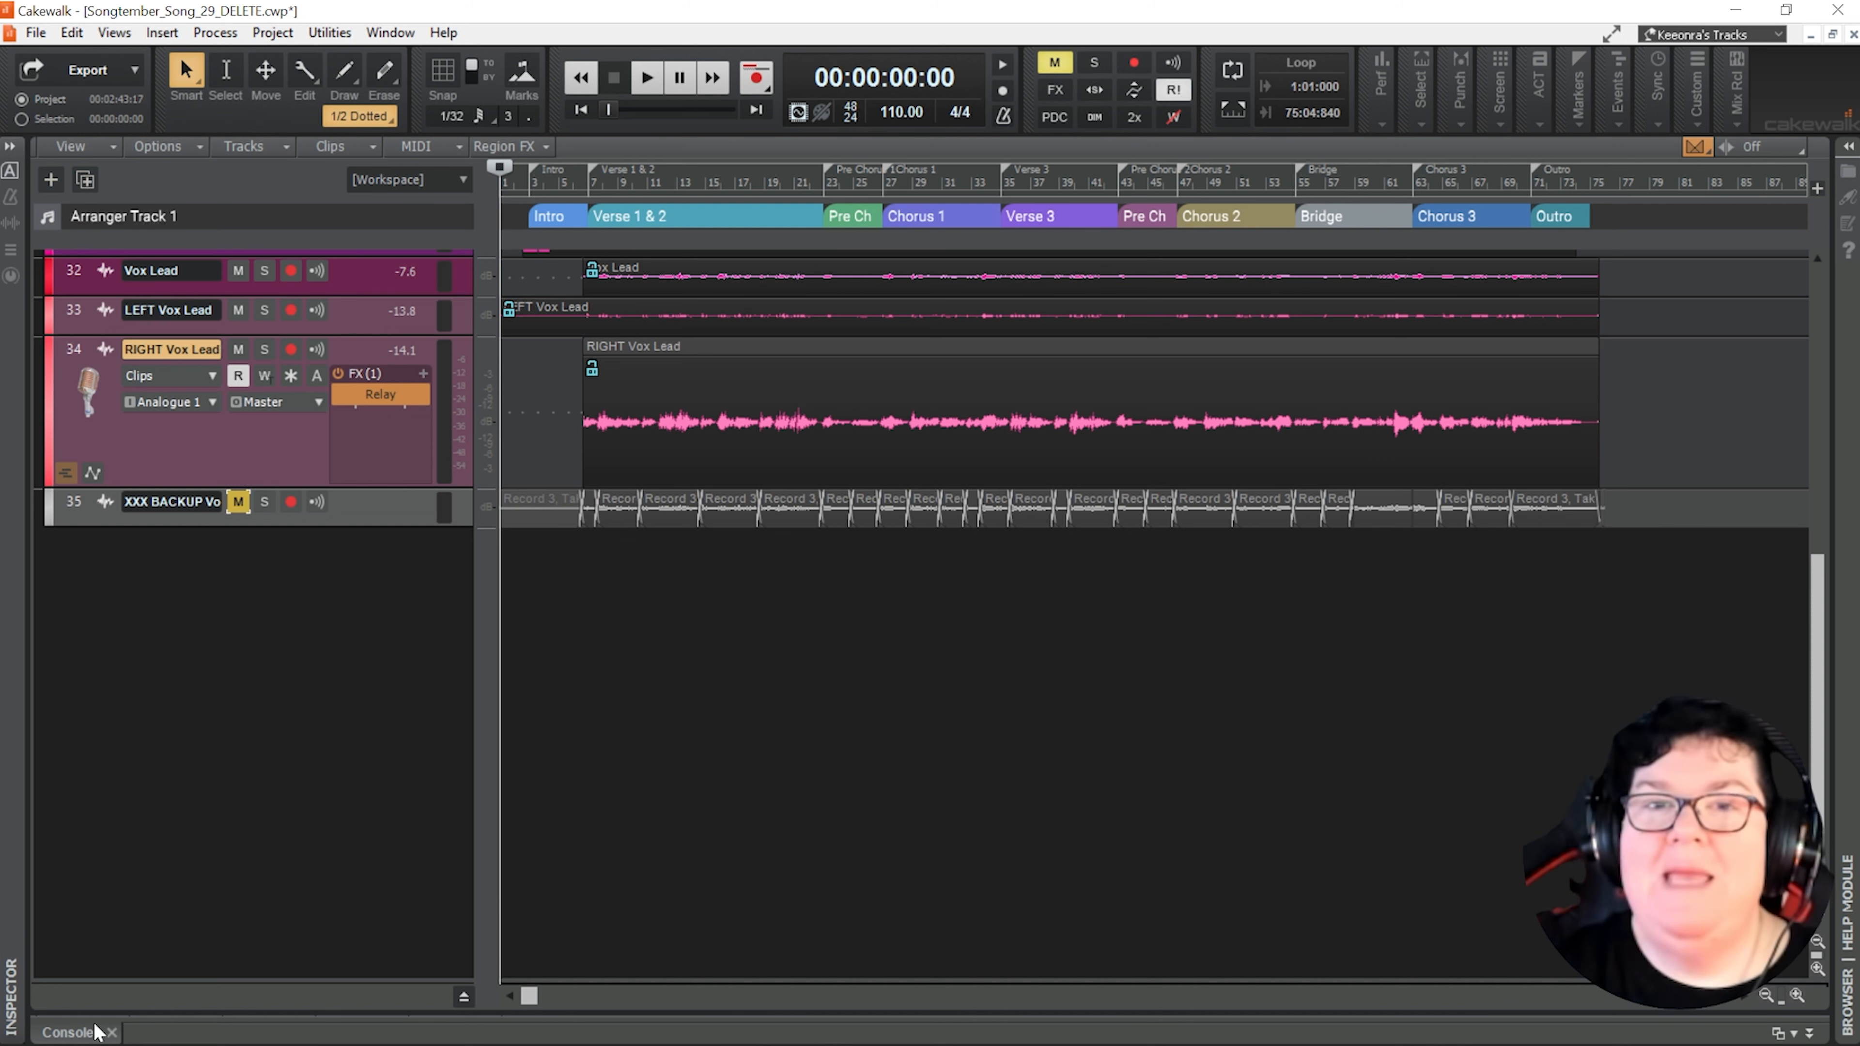
Save the project under its existing file name
{"action": "scroll", "coordinate": [230, 888], "scroll_direction": "up", "scroll_amount": 4}
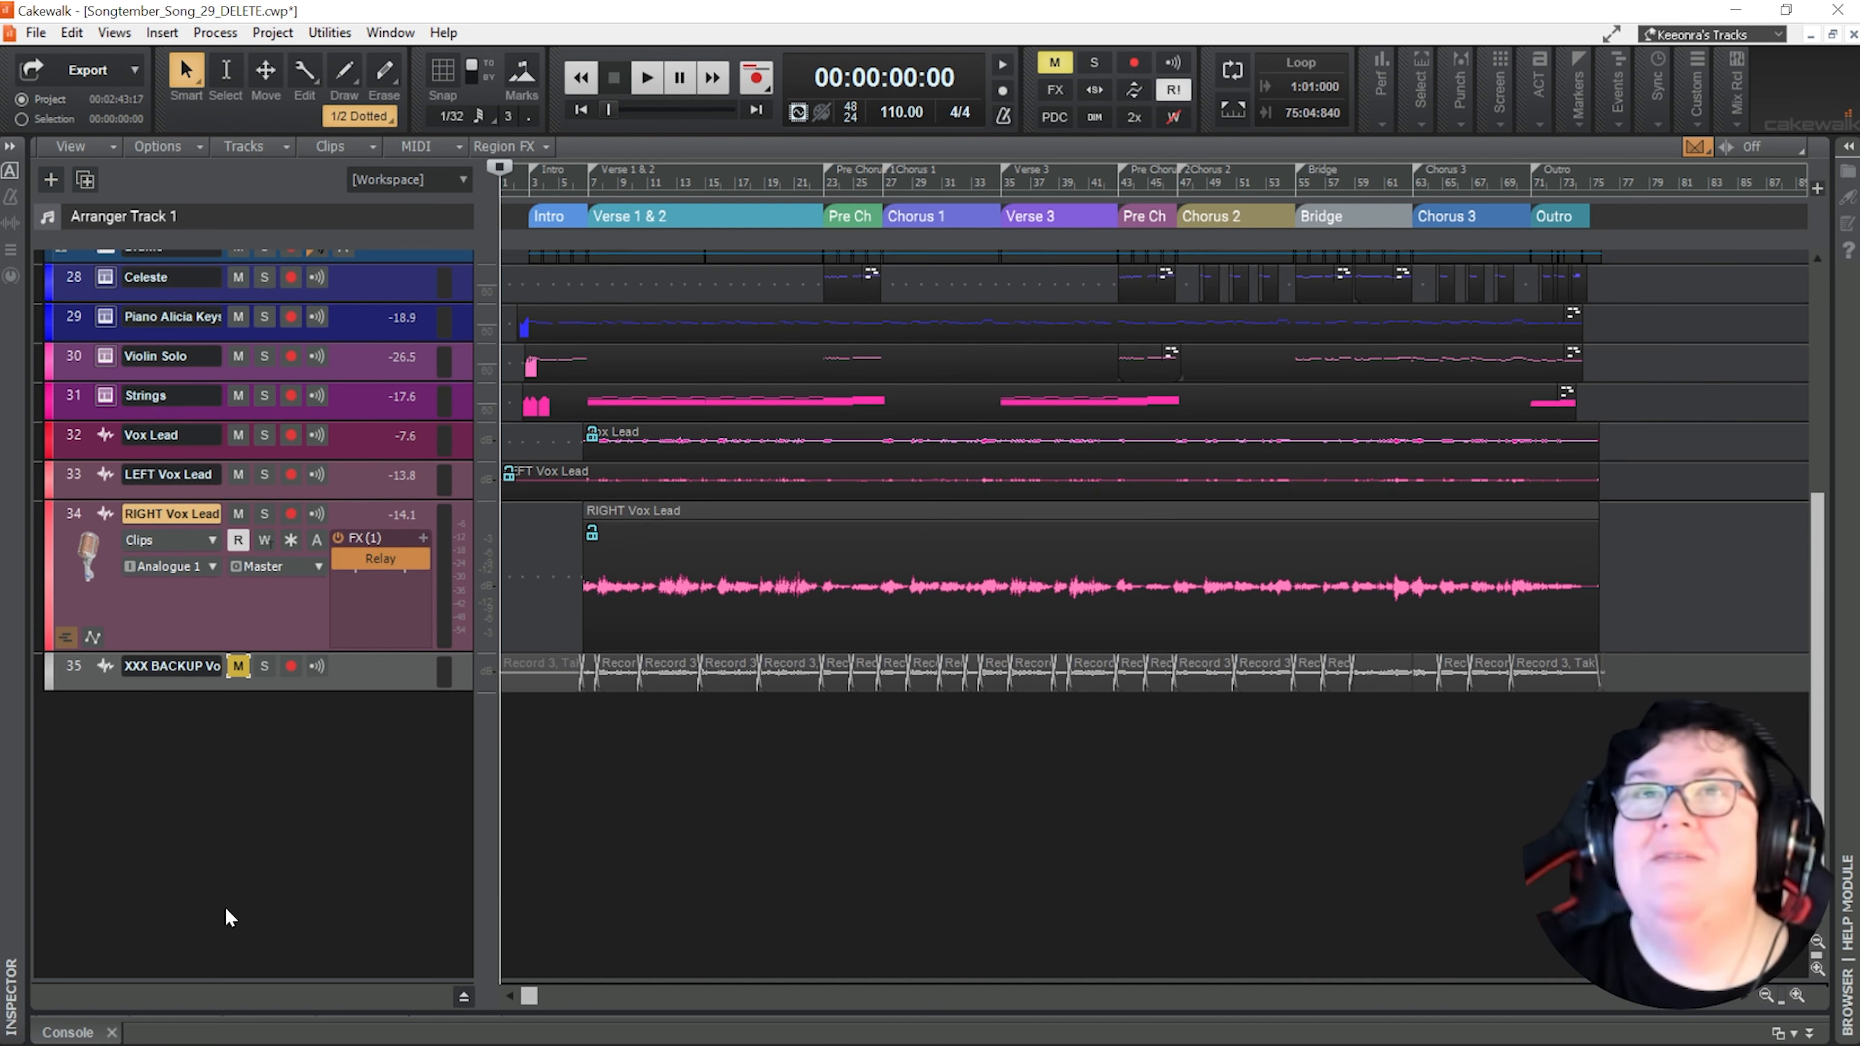
{"action": "left_click", "coordinate": [35, 32]}
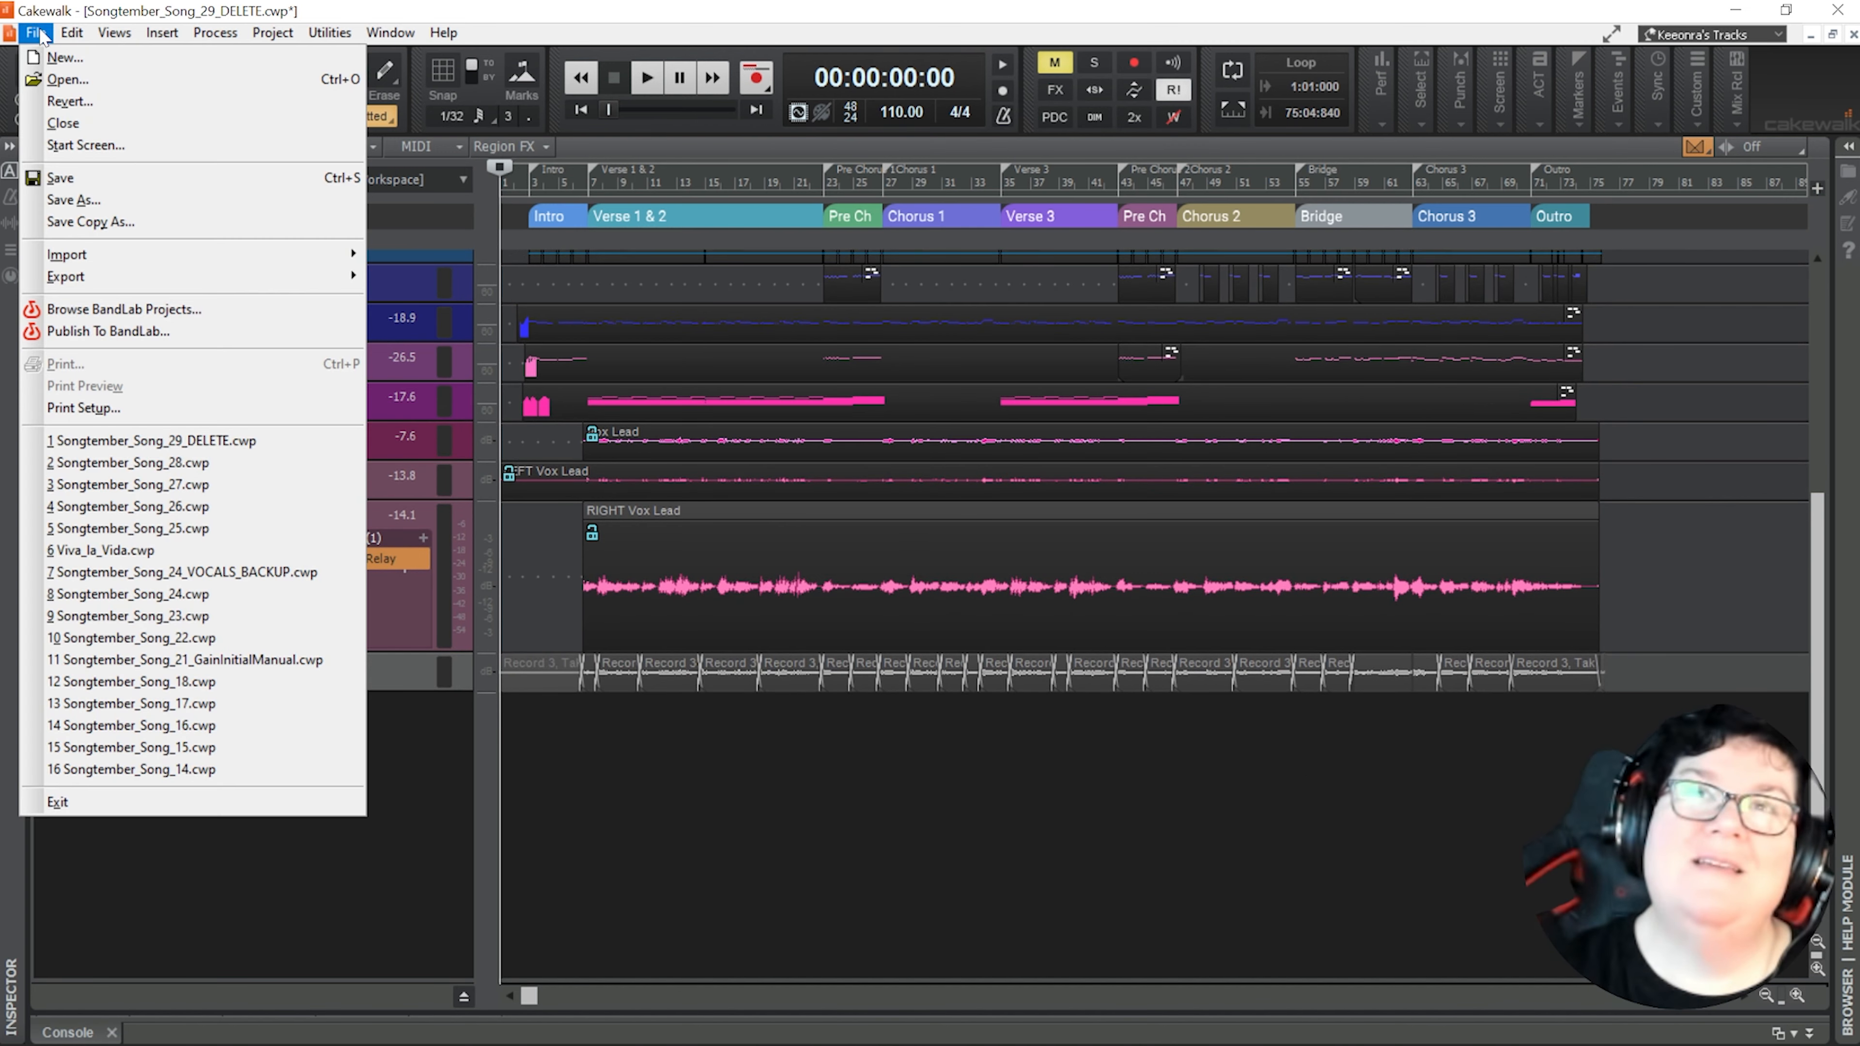
{"action": "left_click", "coordinate": [64, 179]}
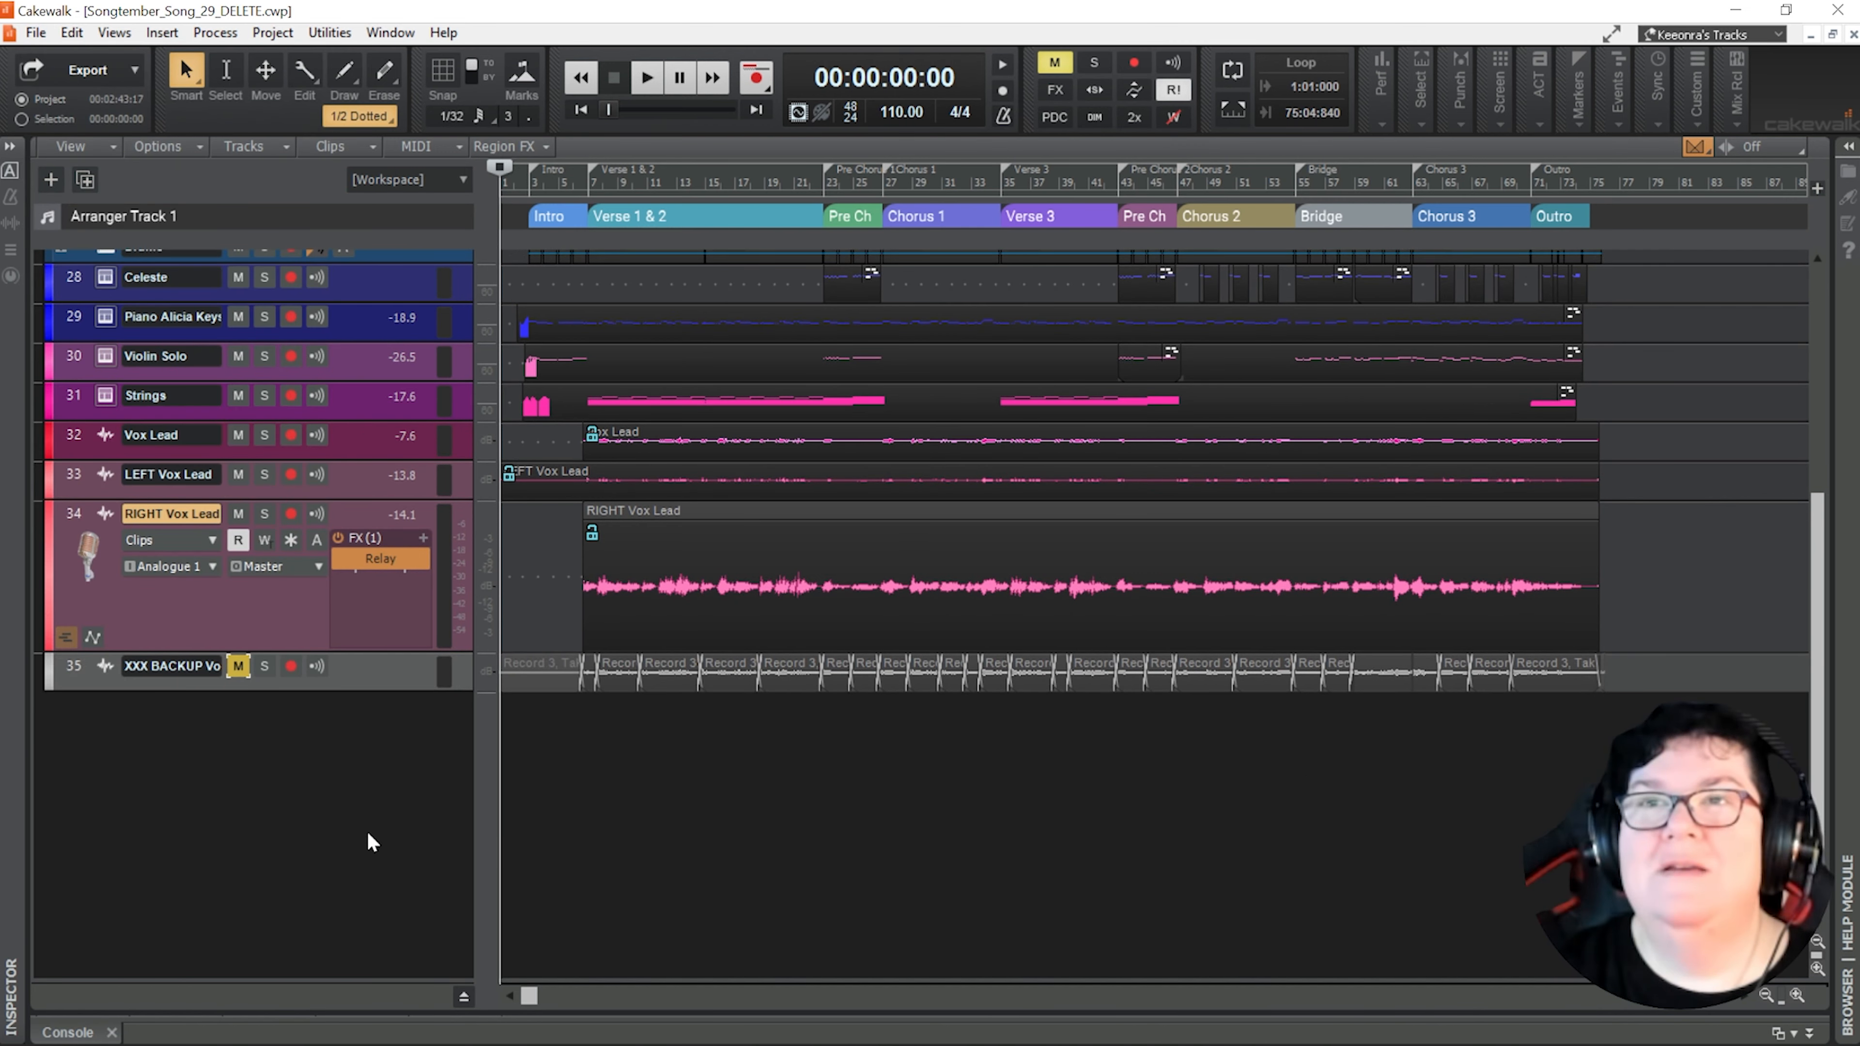
Play the song from the start and open the Console, widening its track strip area
{"action": "scroll", "coordinate": [344, 852], "scroll_direction": "up", "scroll_amount": 2}
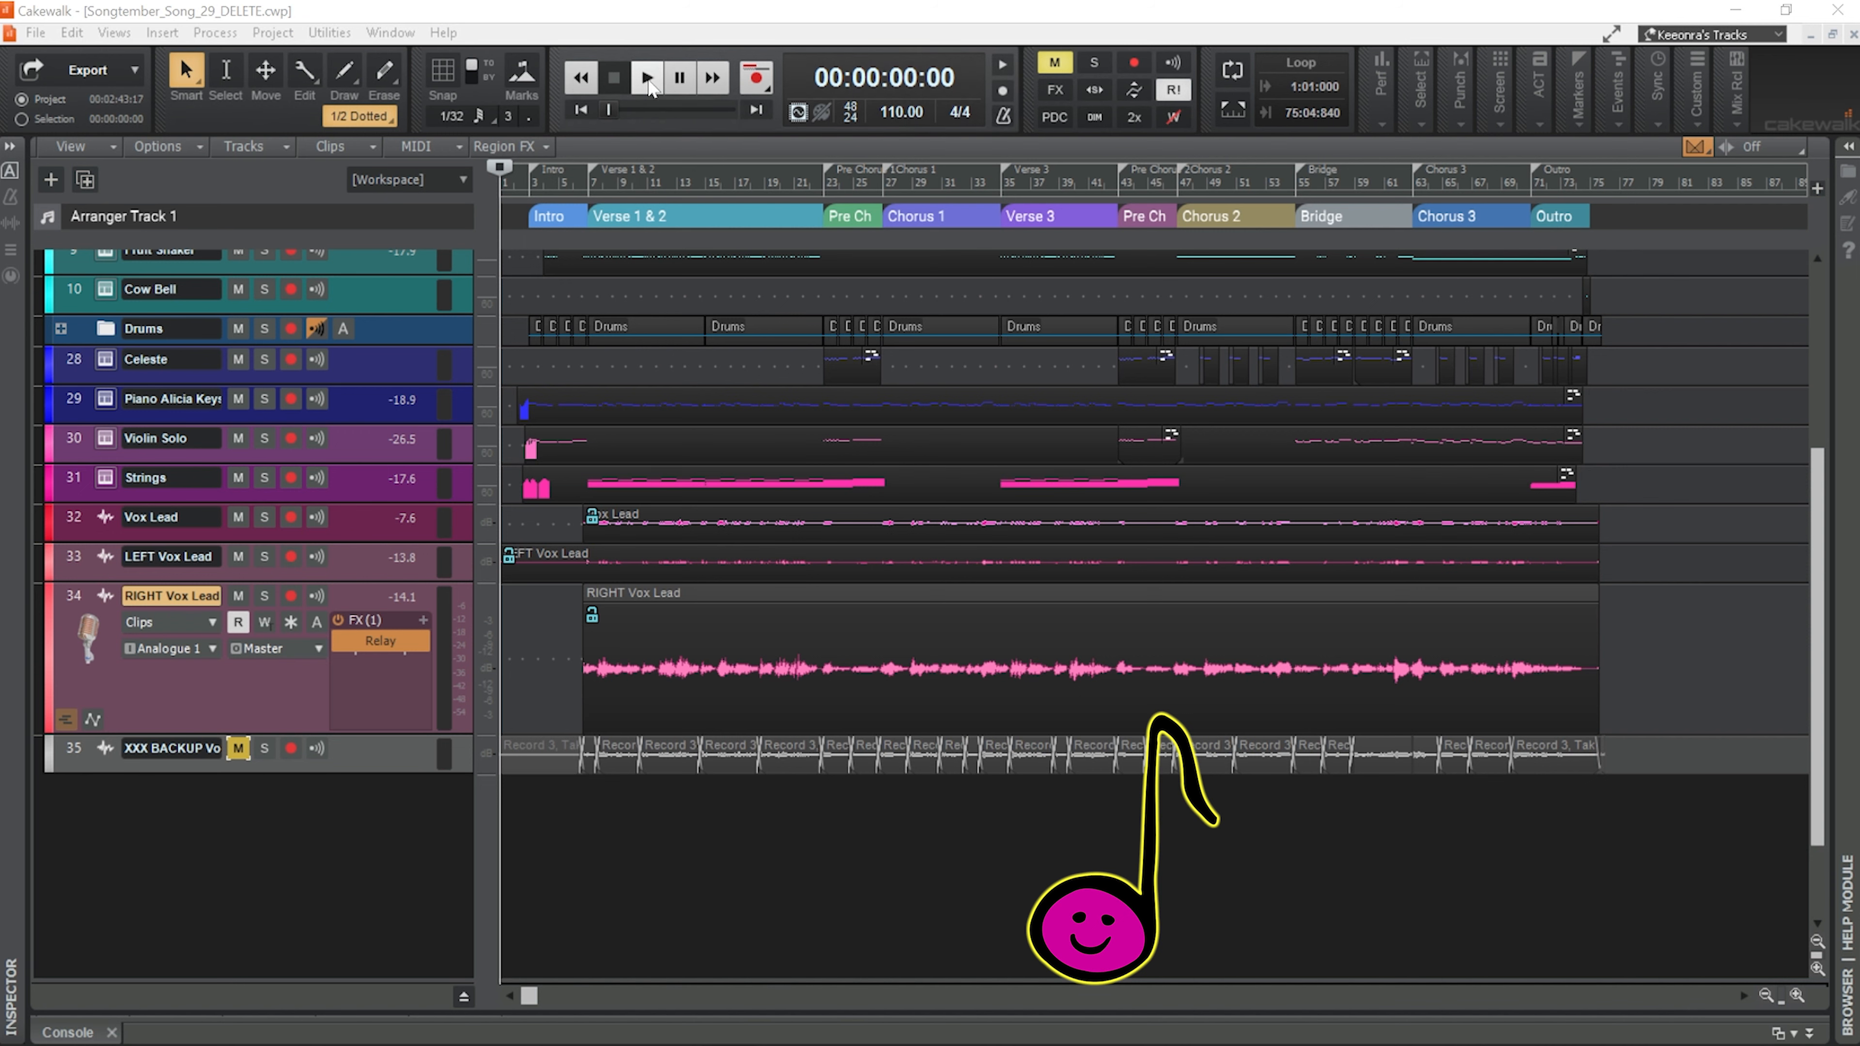
{"action": "key", "text": "space"}
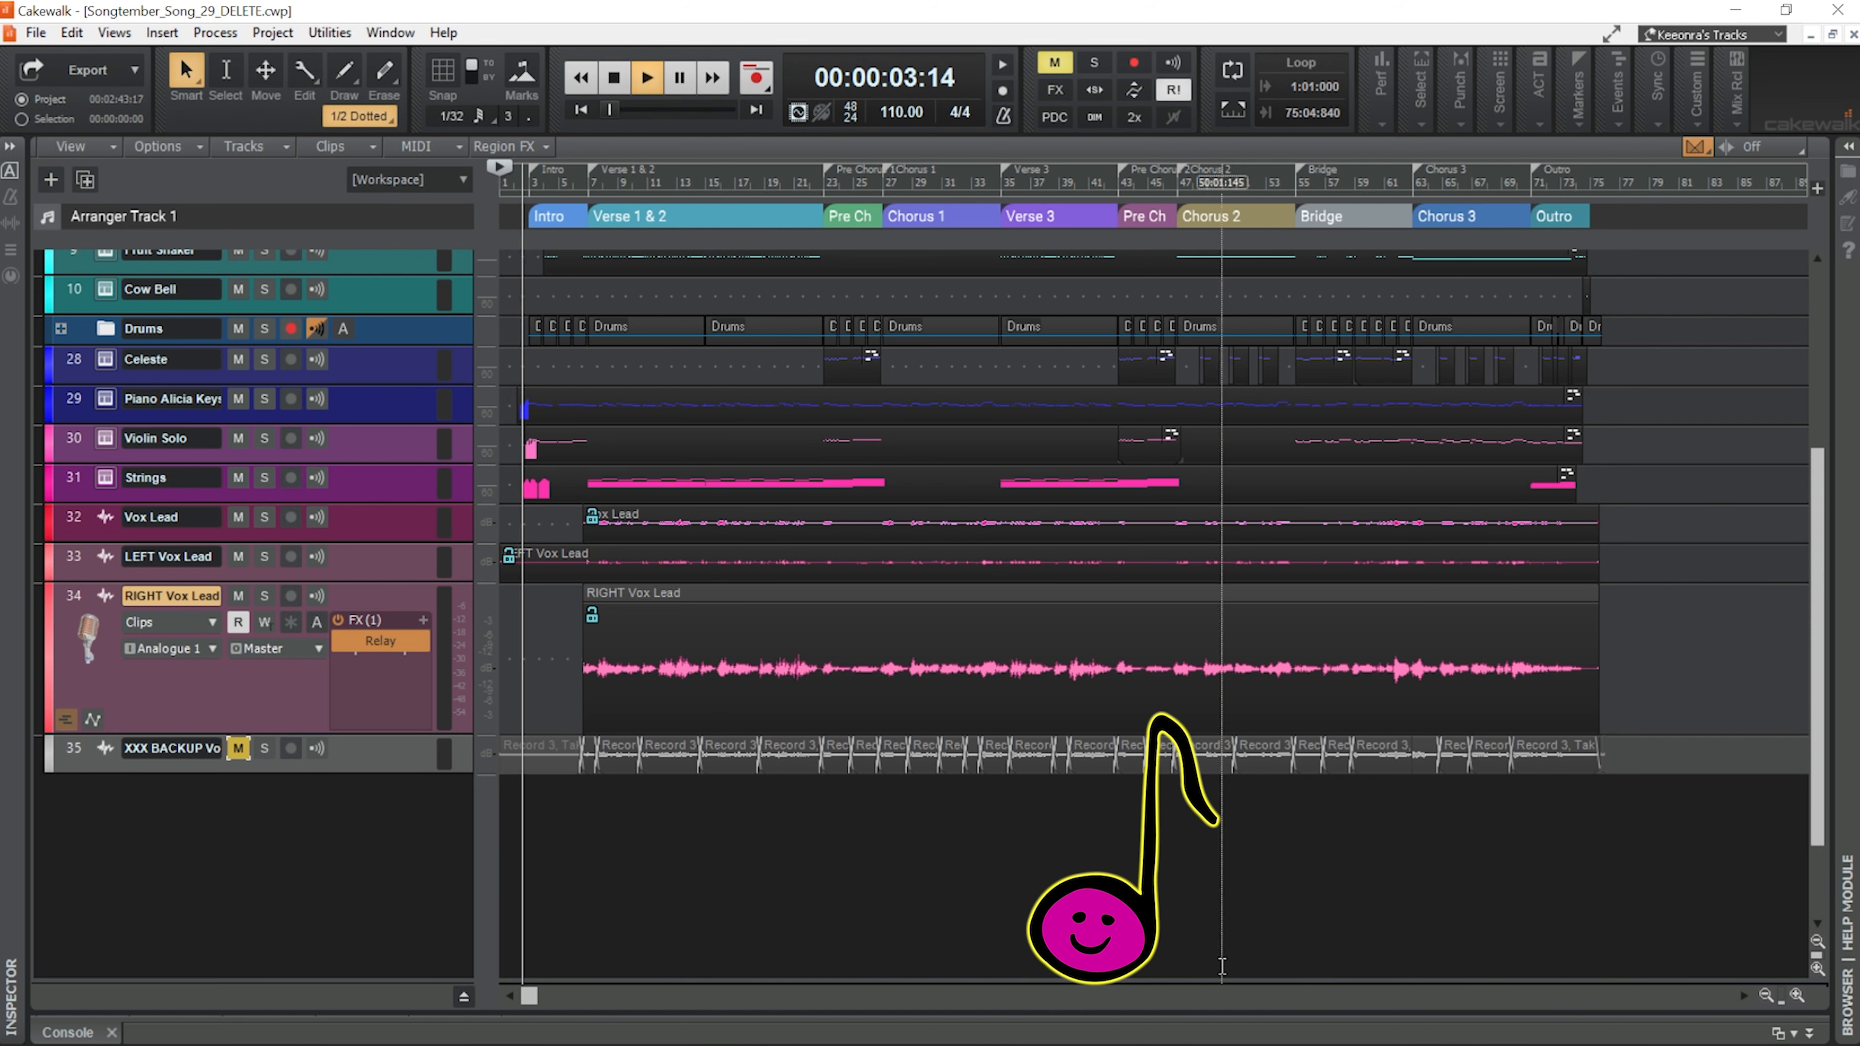
{"action": "scroll", "coordinate": [1073, 927], "scroll_direction": "up", "scroll_amount": 1}
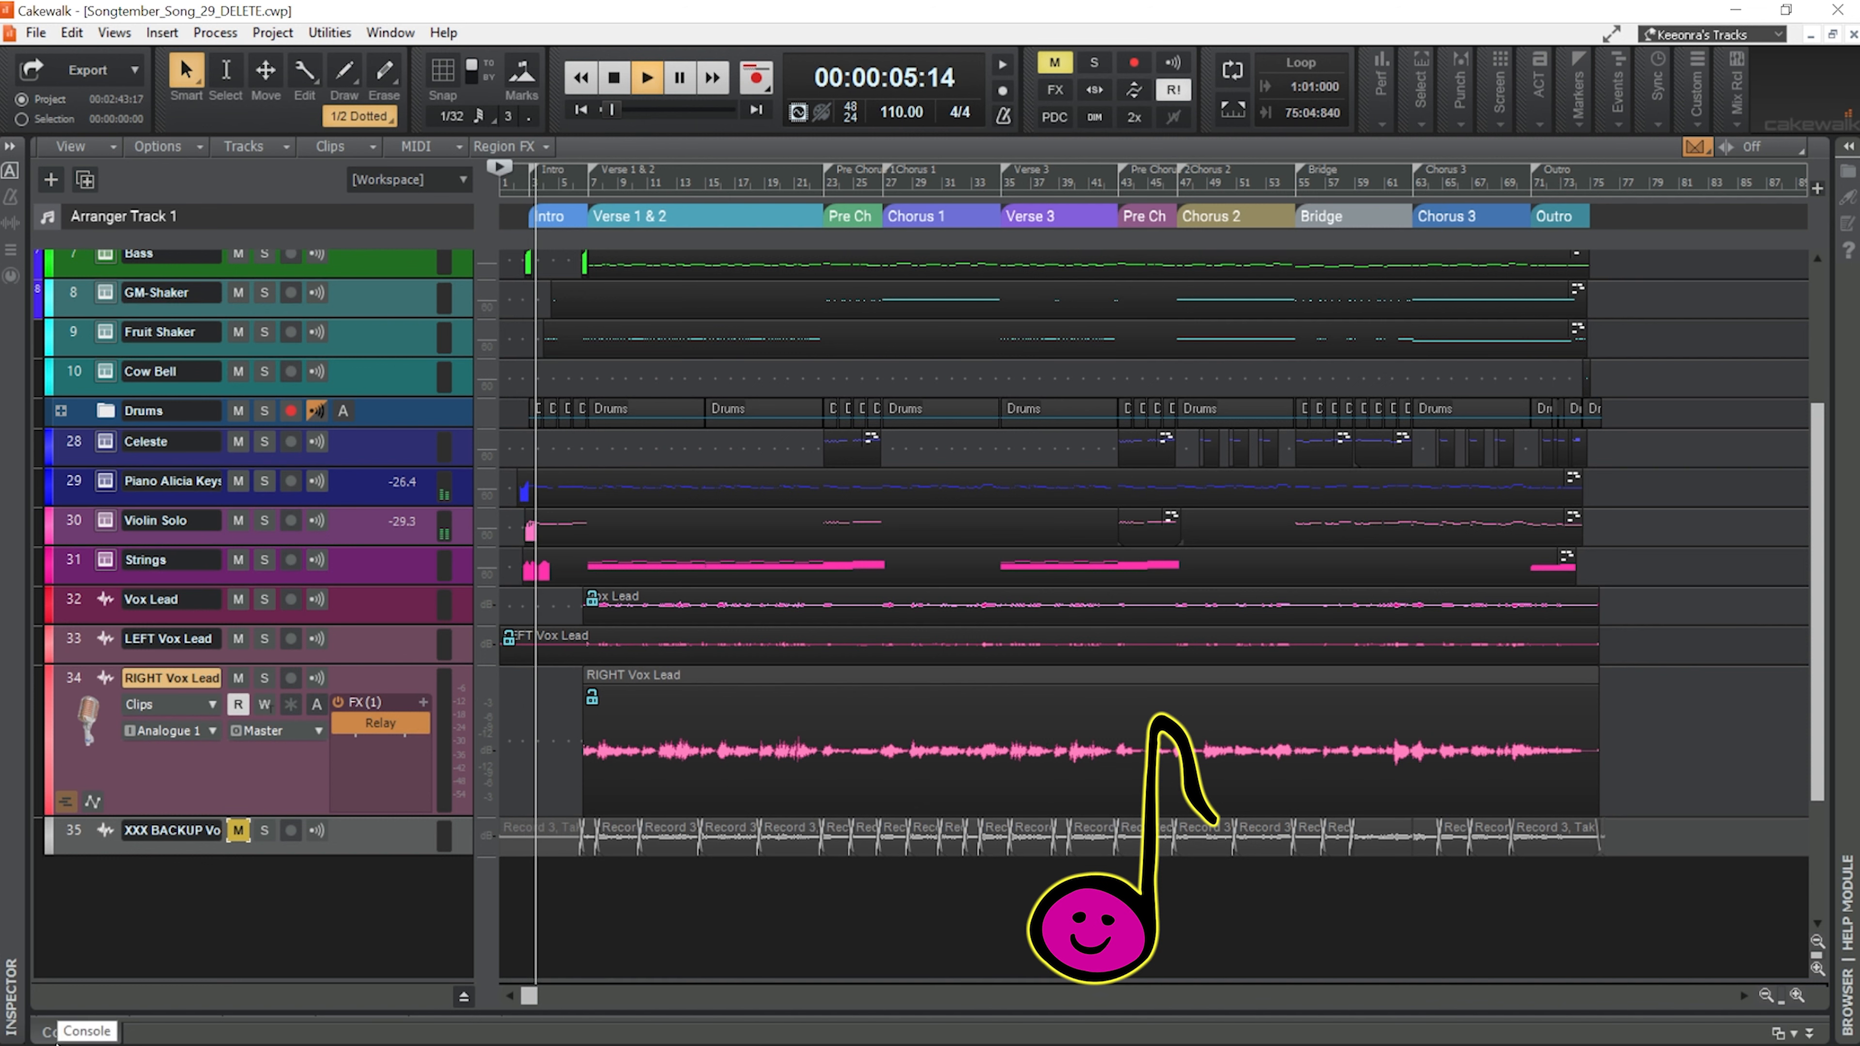
{"action": "left_click", "coordinate": [60, 1037]}
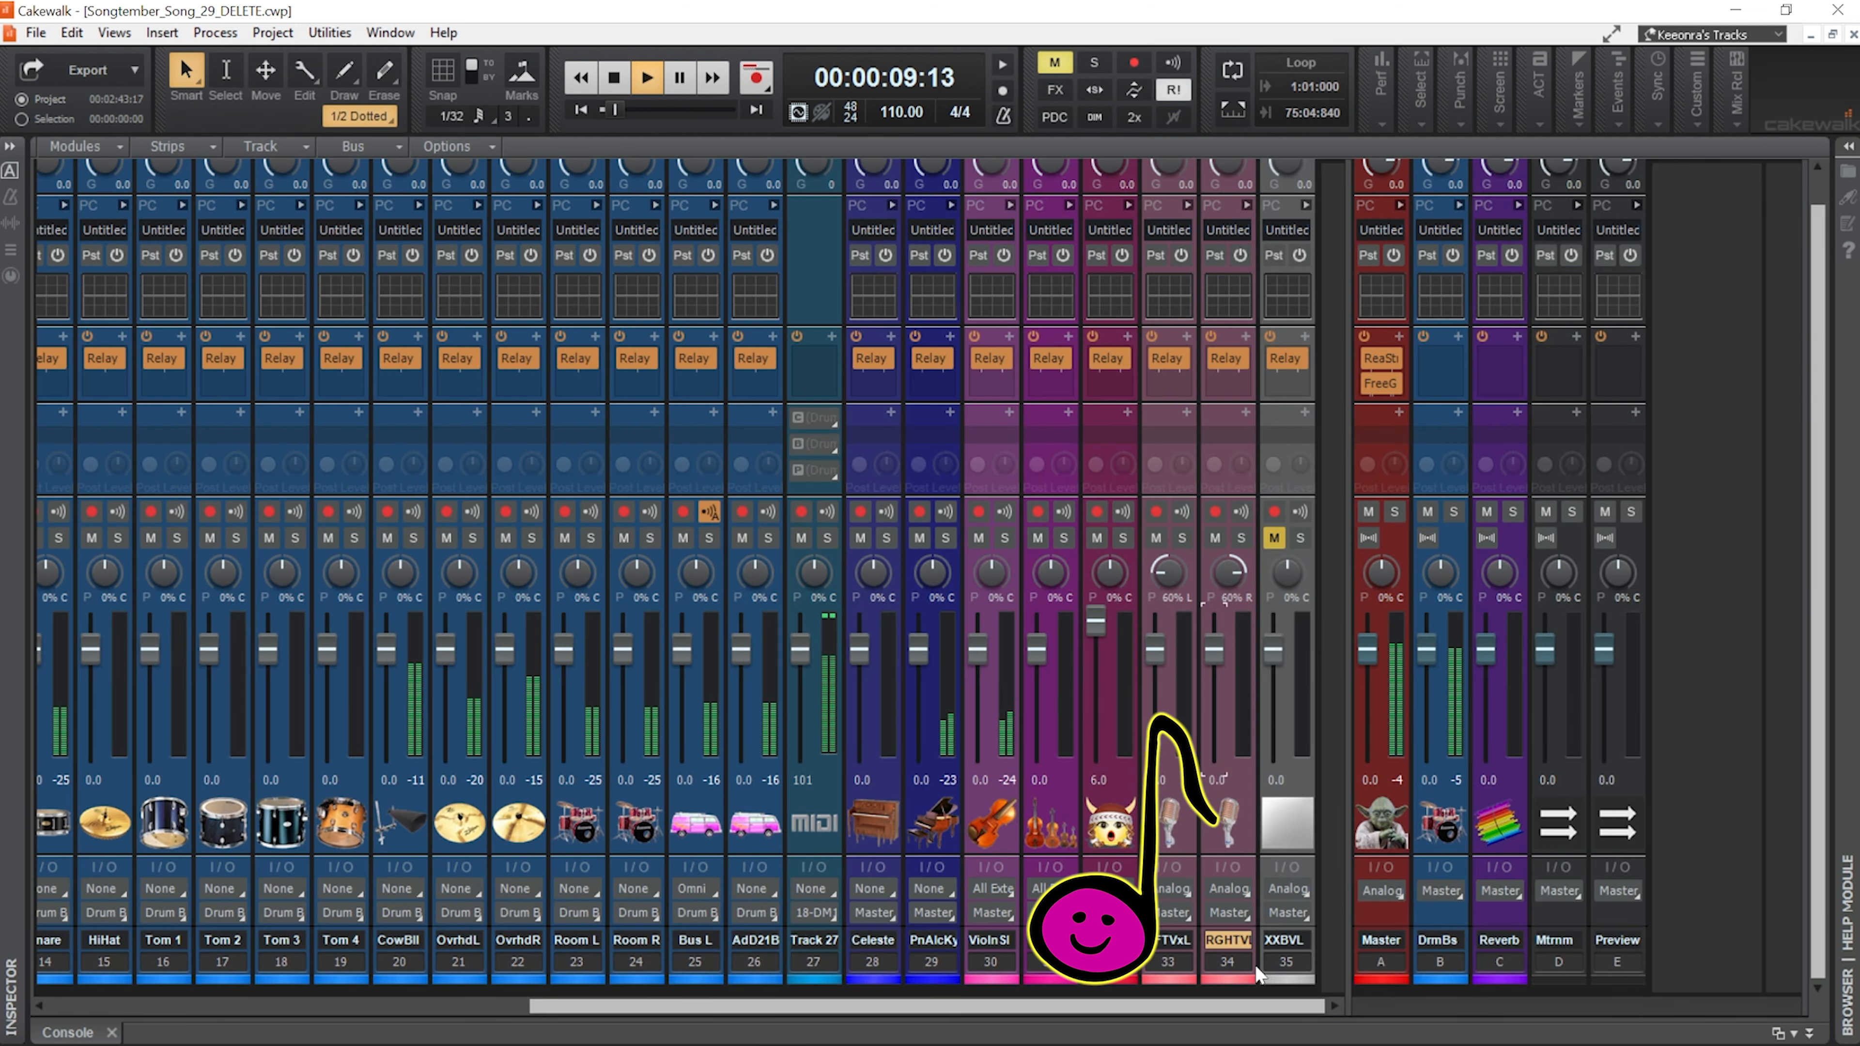
{"action": "left_click_drag", "start_coordinate": [1348, 883], "coordinate": [1613, 879]}
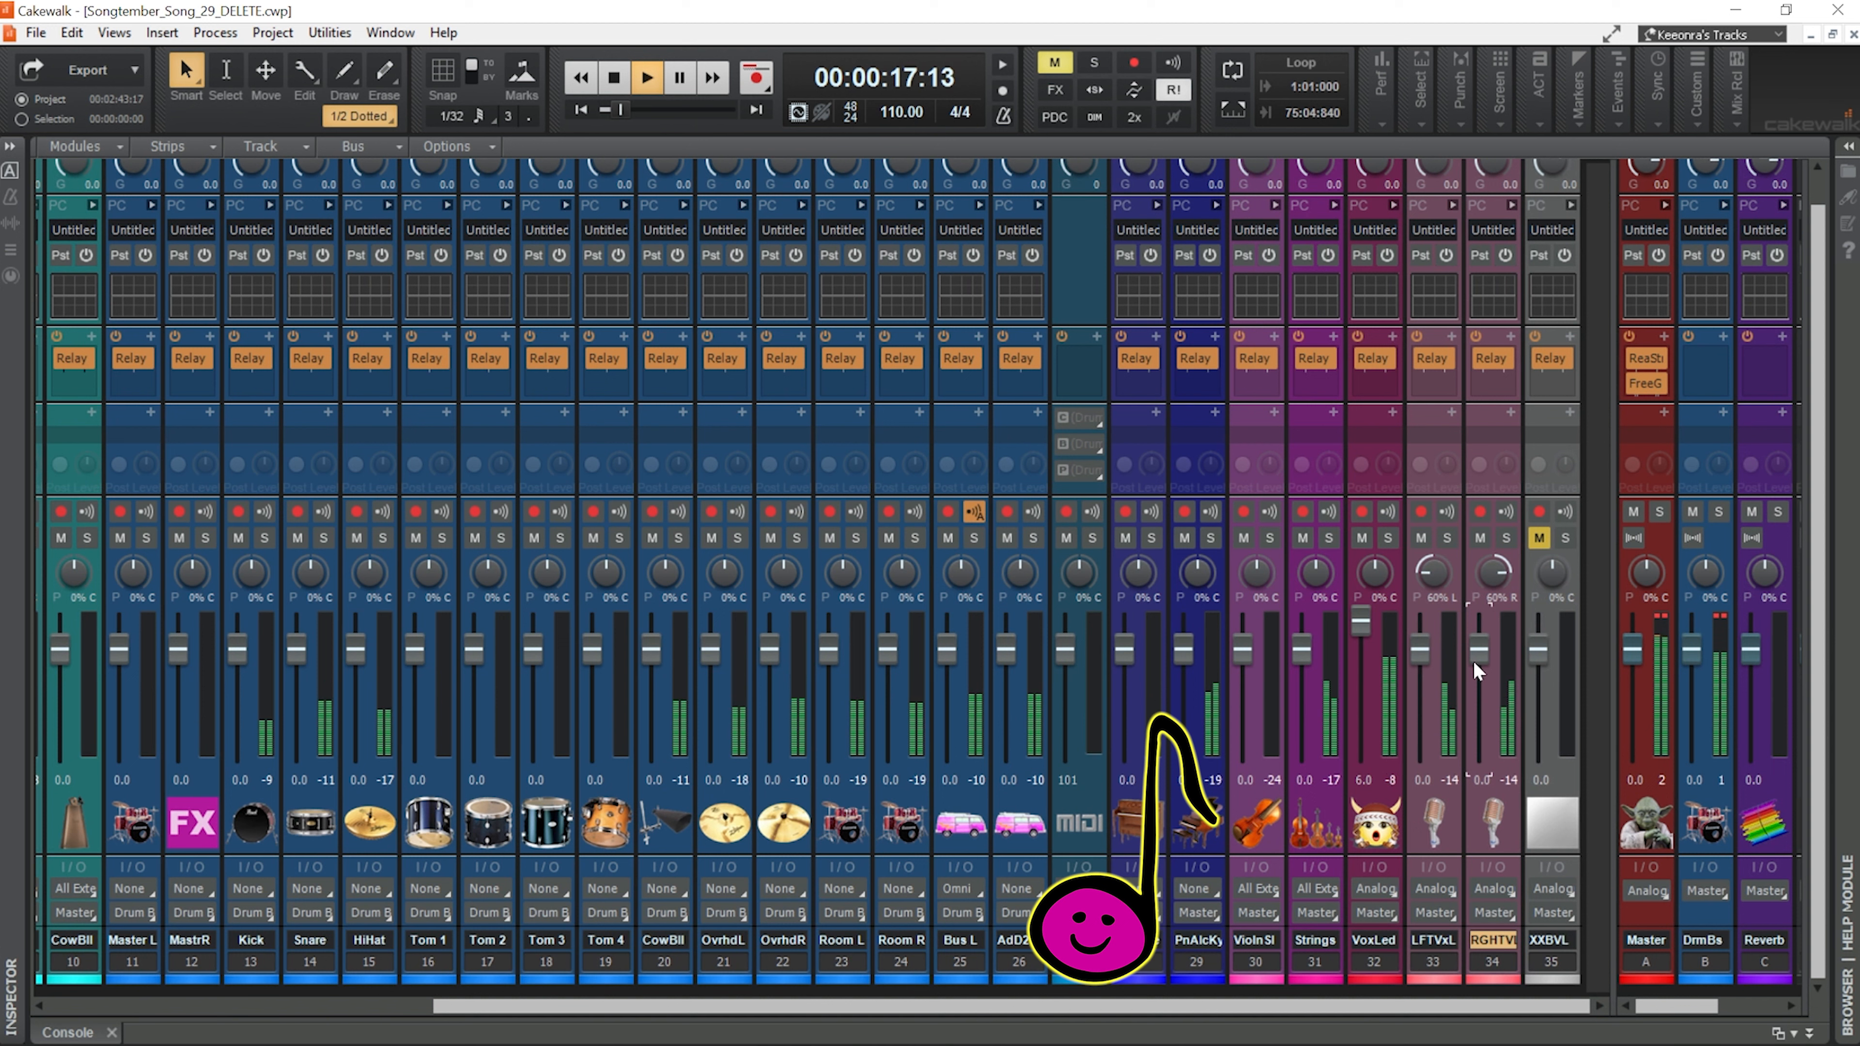
Lower the volume faders of the LEFT Vox Lead to -6.0 dB and the RIGHT Vox Lead to -5.8 dB
{"action": "left_click_drag", "start_coordinate": [1419, 649], "coordinate": [1479, 680]}
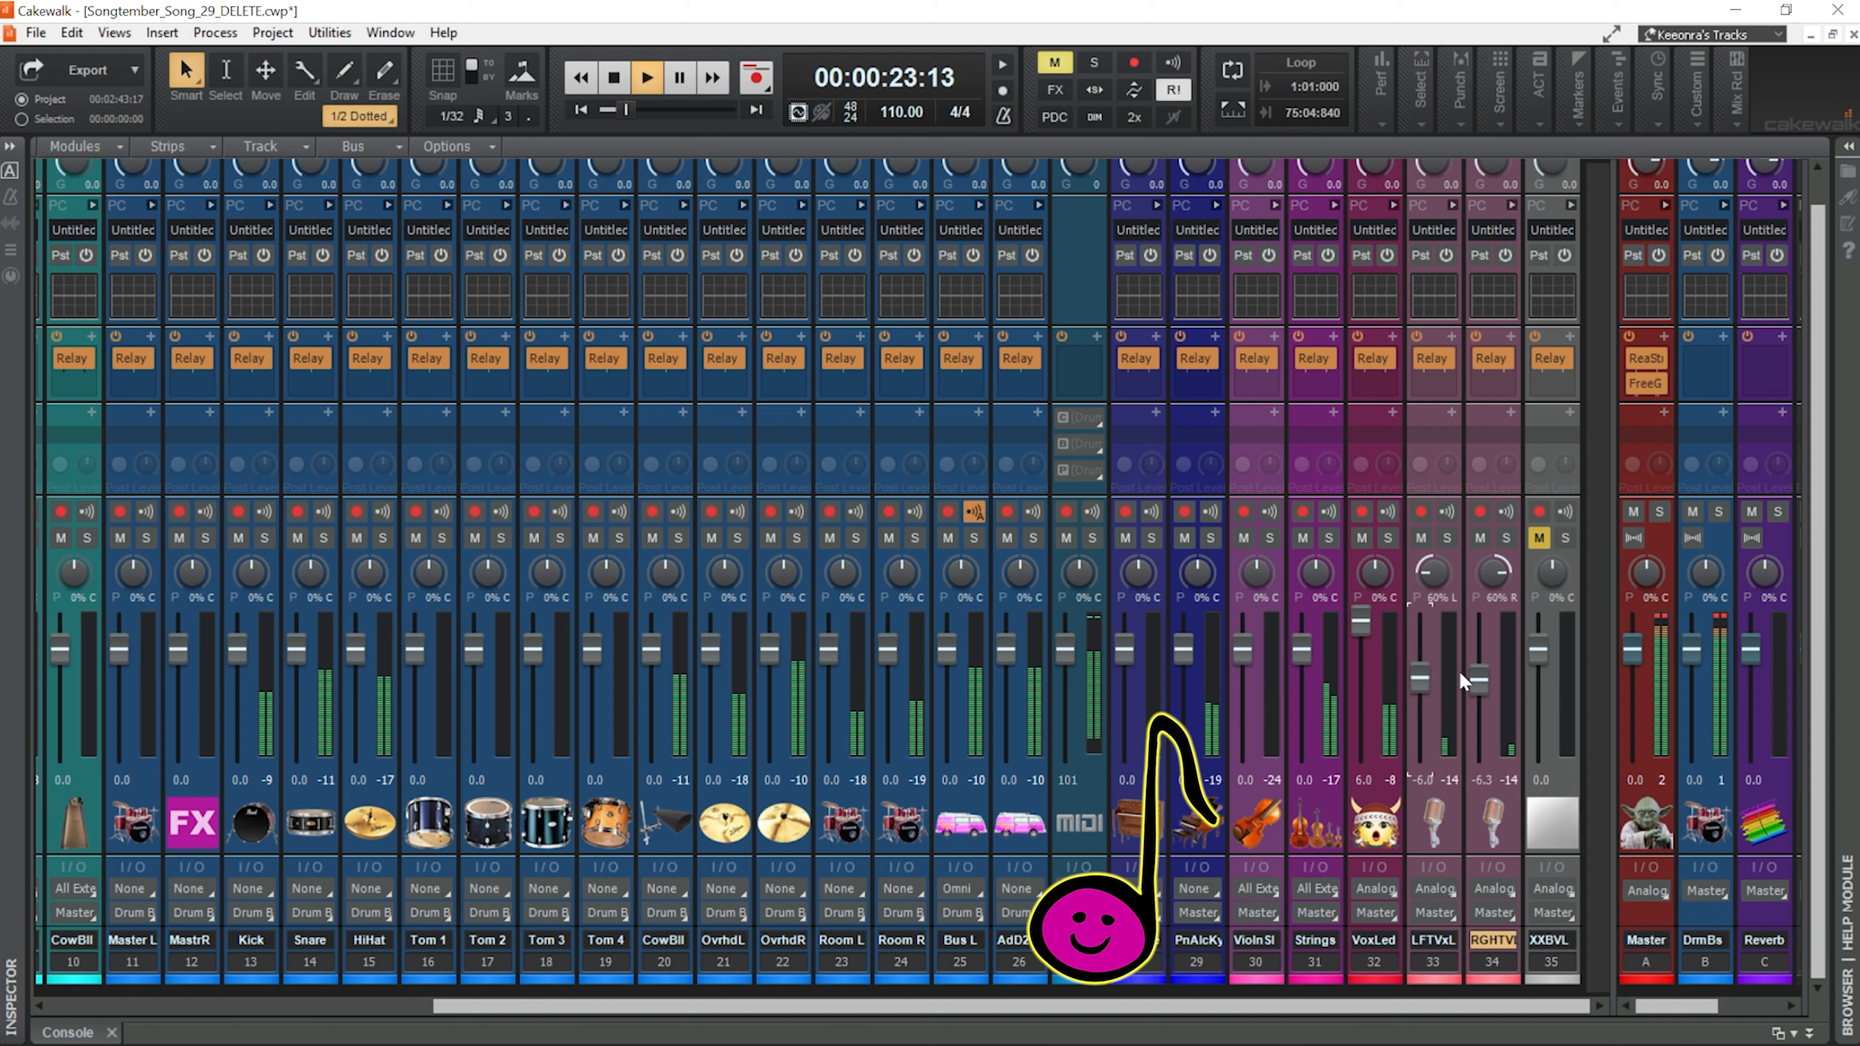
{"action": "left_click_drag", "start_coordinate": [1479, 680], "coordinate": [1479, 677]}
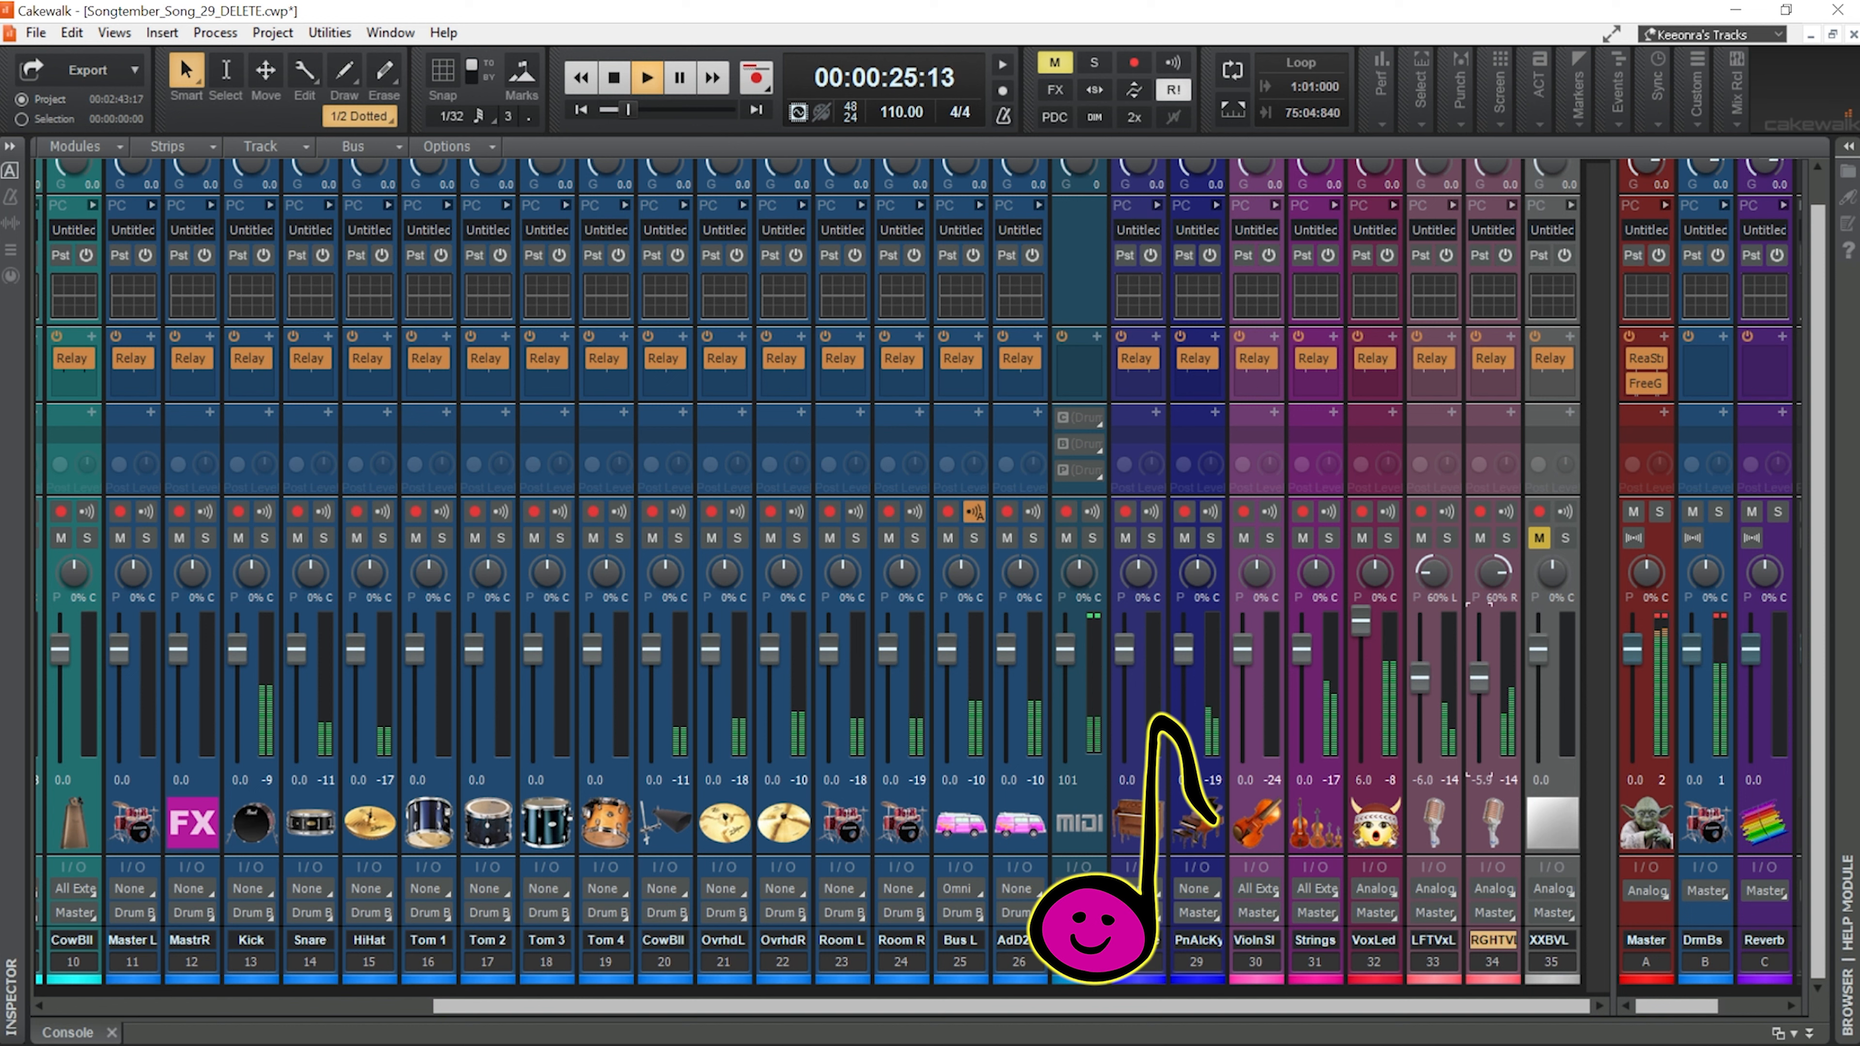
{"action": "left_click_drag", "start_coordinate": [1479, 675], "coordinate": [1482, 676]}
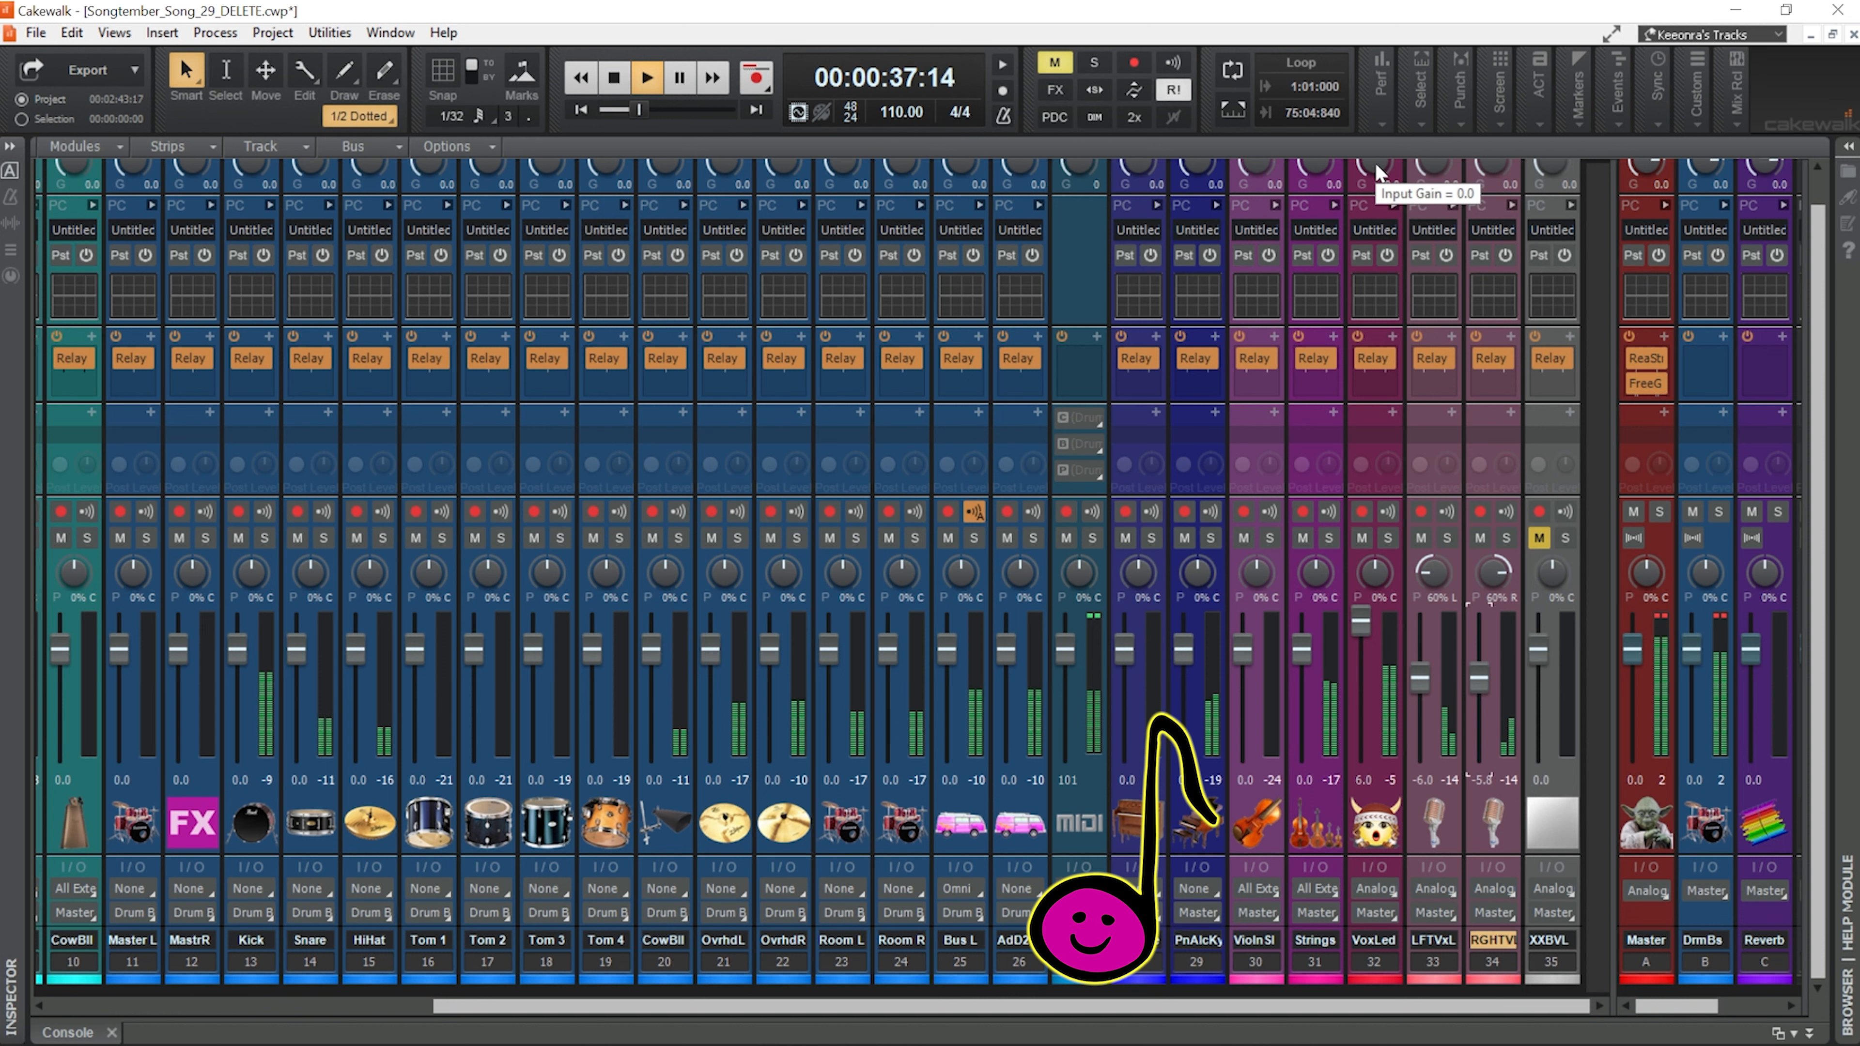
Raise the Vox Lead track's input gain to 5.1 dB and lower its volume fader to 1.6 dB
{"action": "scroll", "coordinate": [1388, 213], "scroll_direction": "up", "scroll_amount": 1}
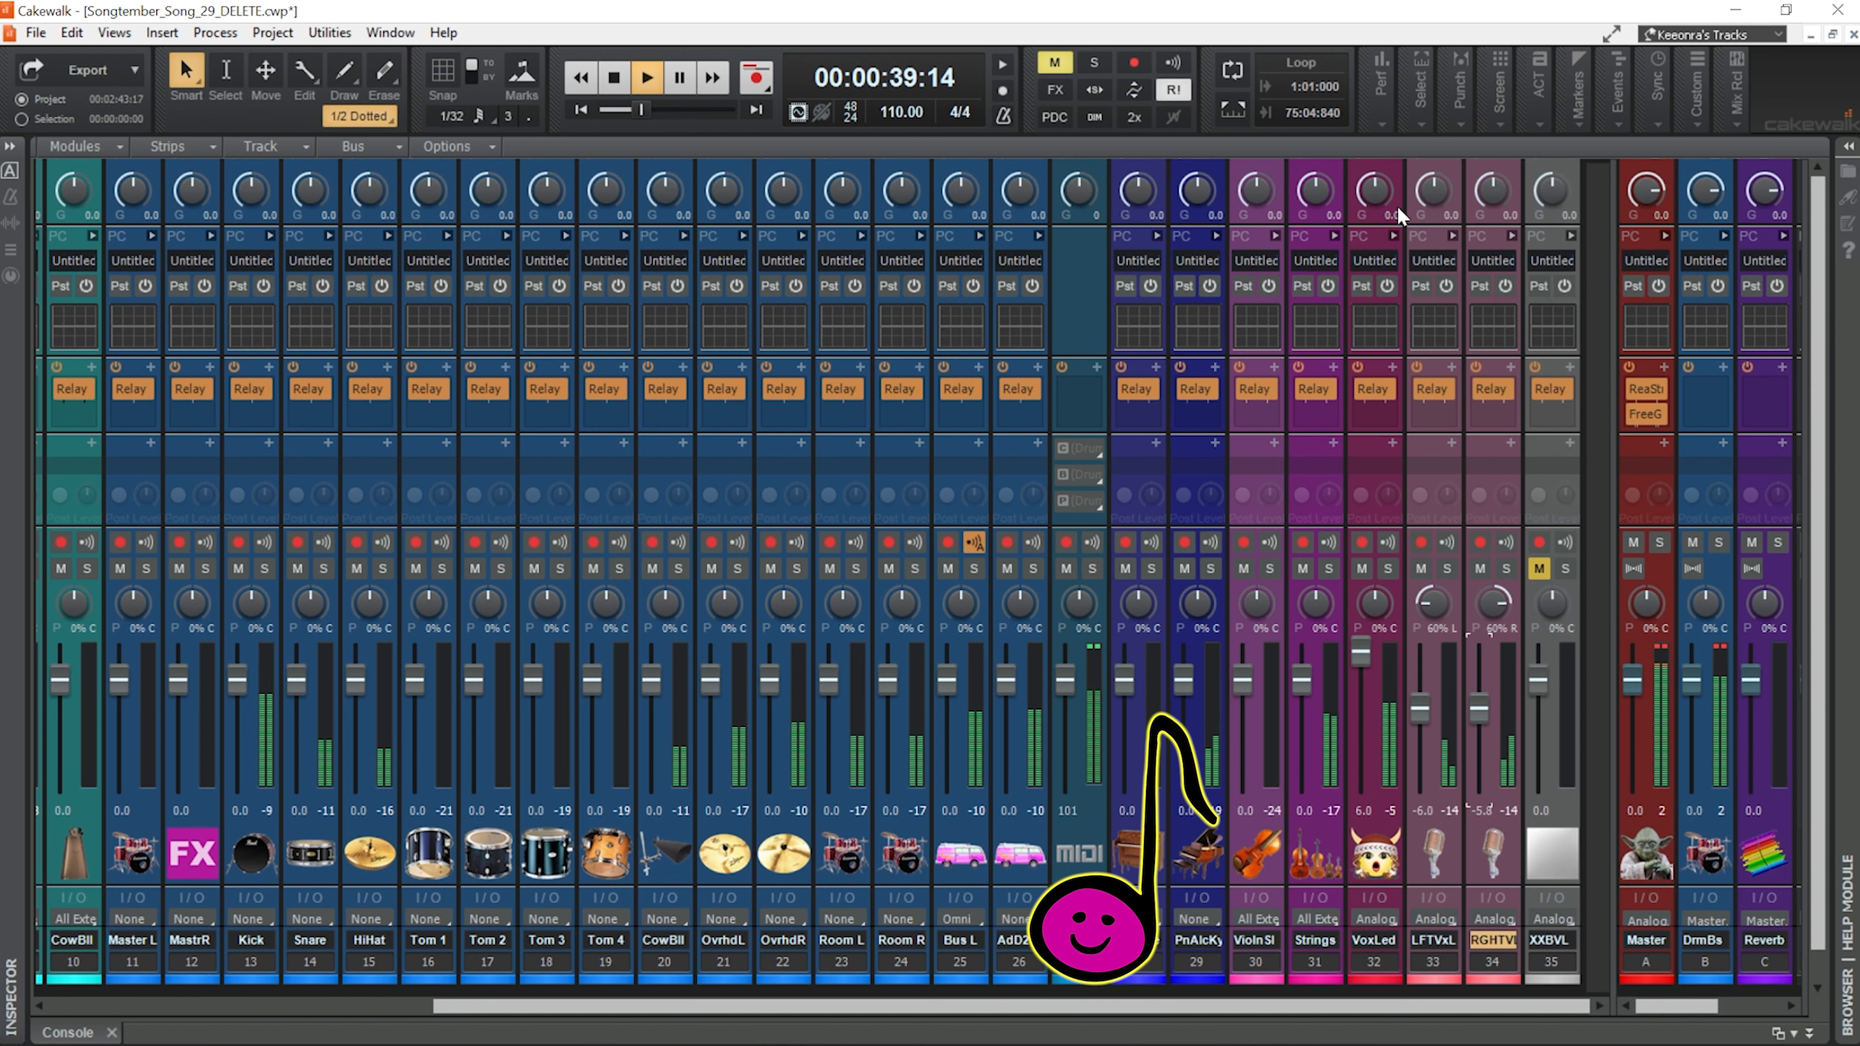
{"action": "left_click", "coordinate": [1373, 202]}
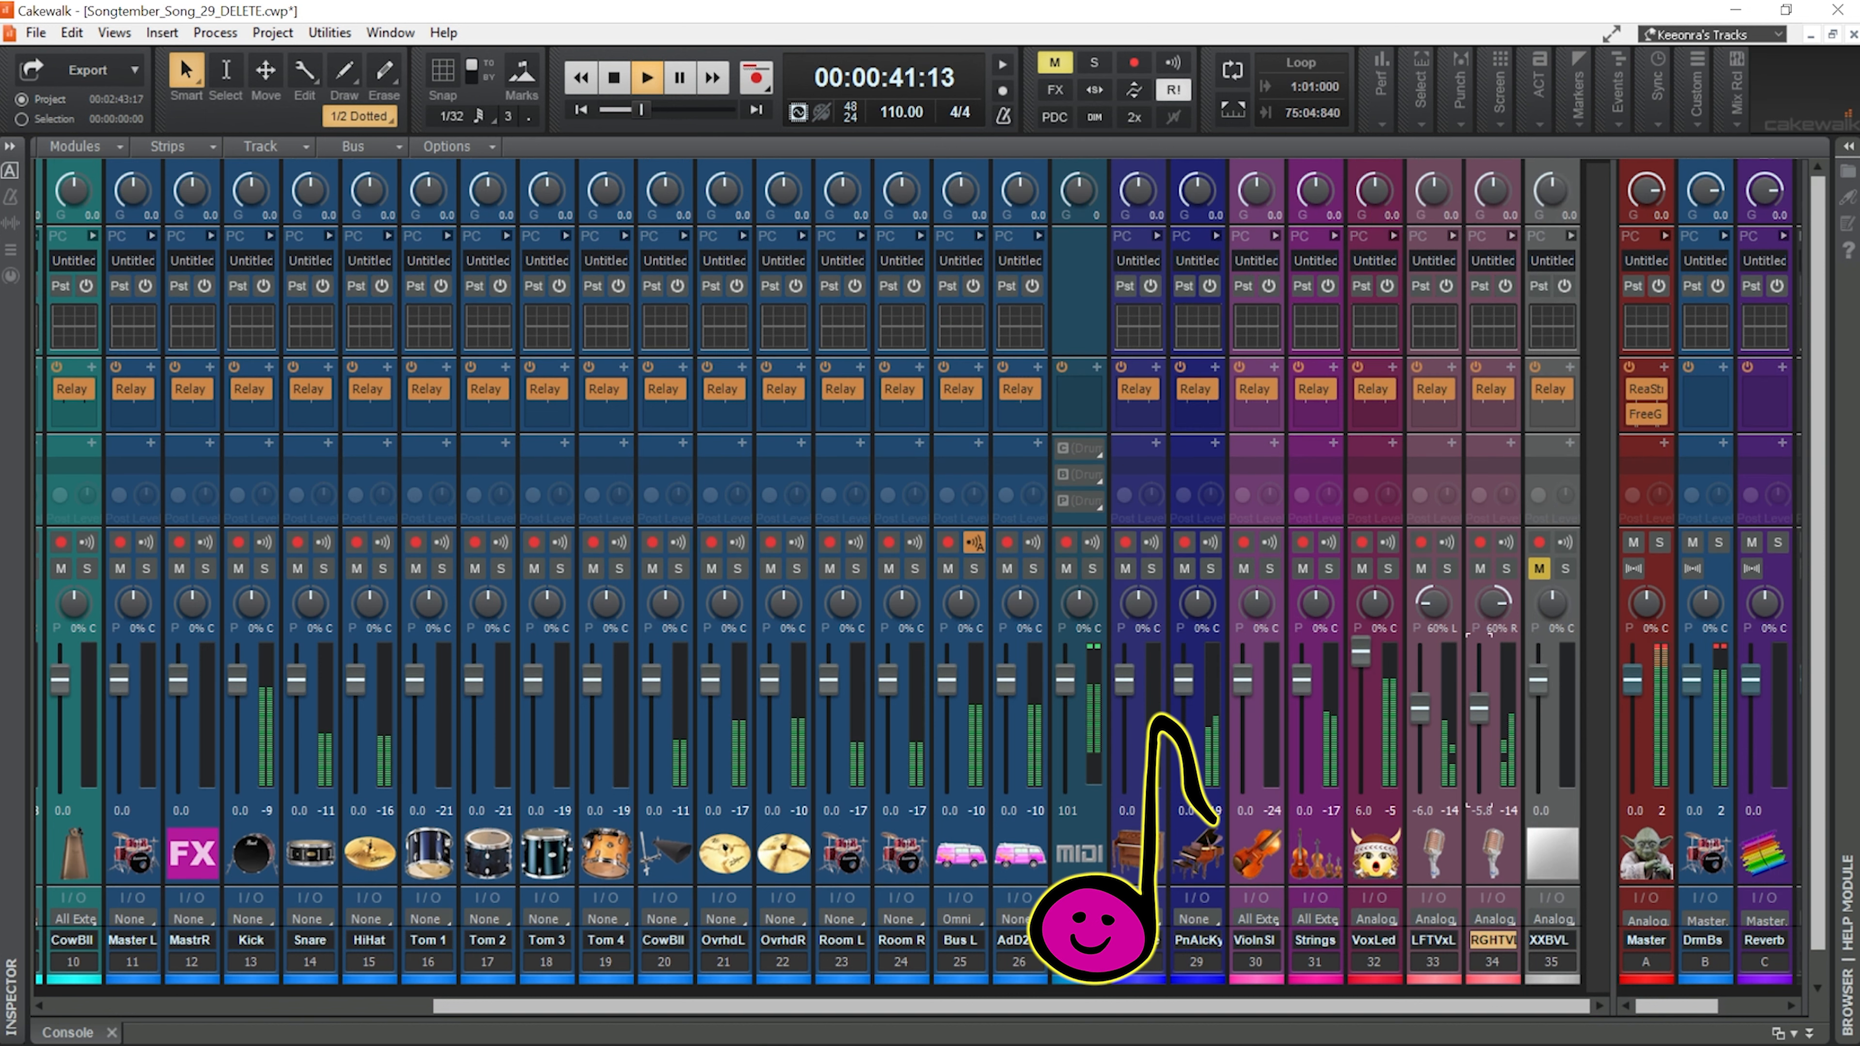
{"action": "left_click_drag", "start_coordinate": [1373, 202], "coordinate": [1373, 179]}
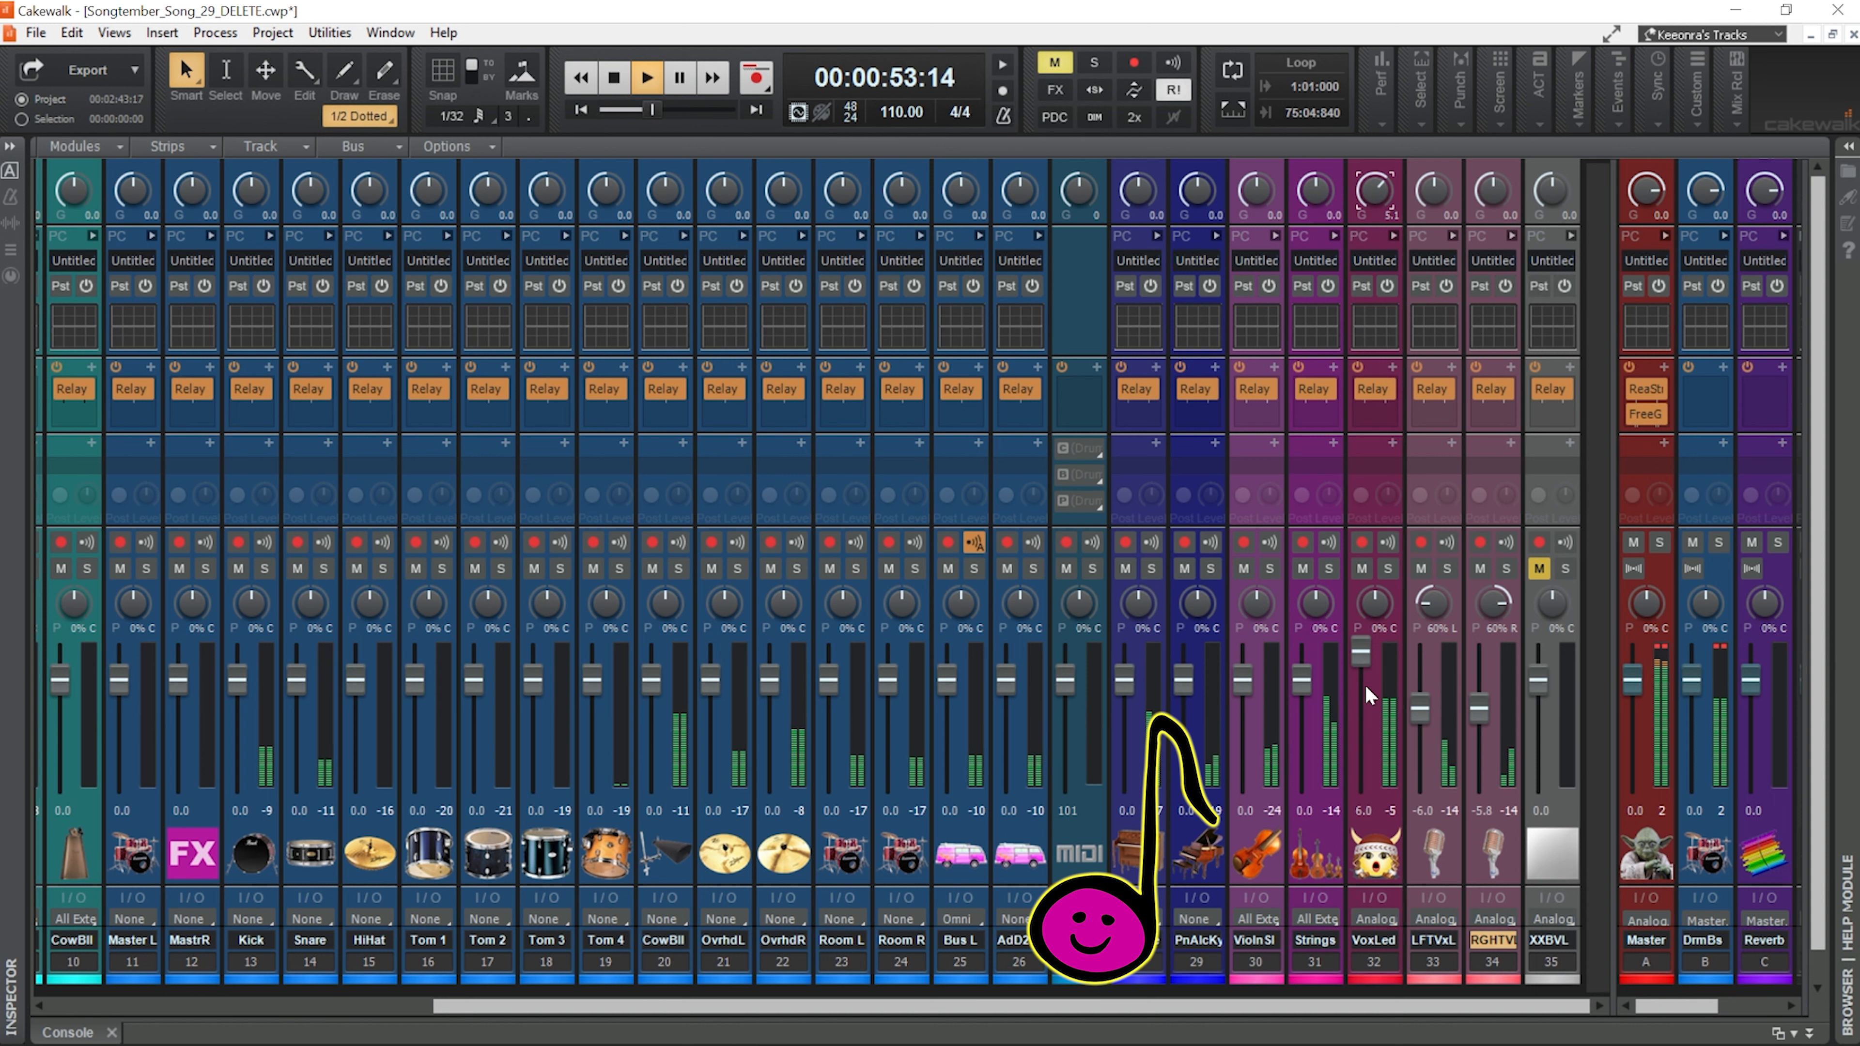
{"action": "left_click_drag", "start_coordinate": [1365, 689], "coordinate": [1375, 750]}
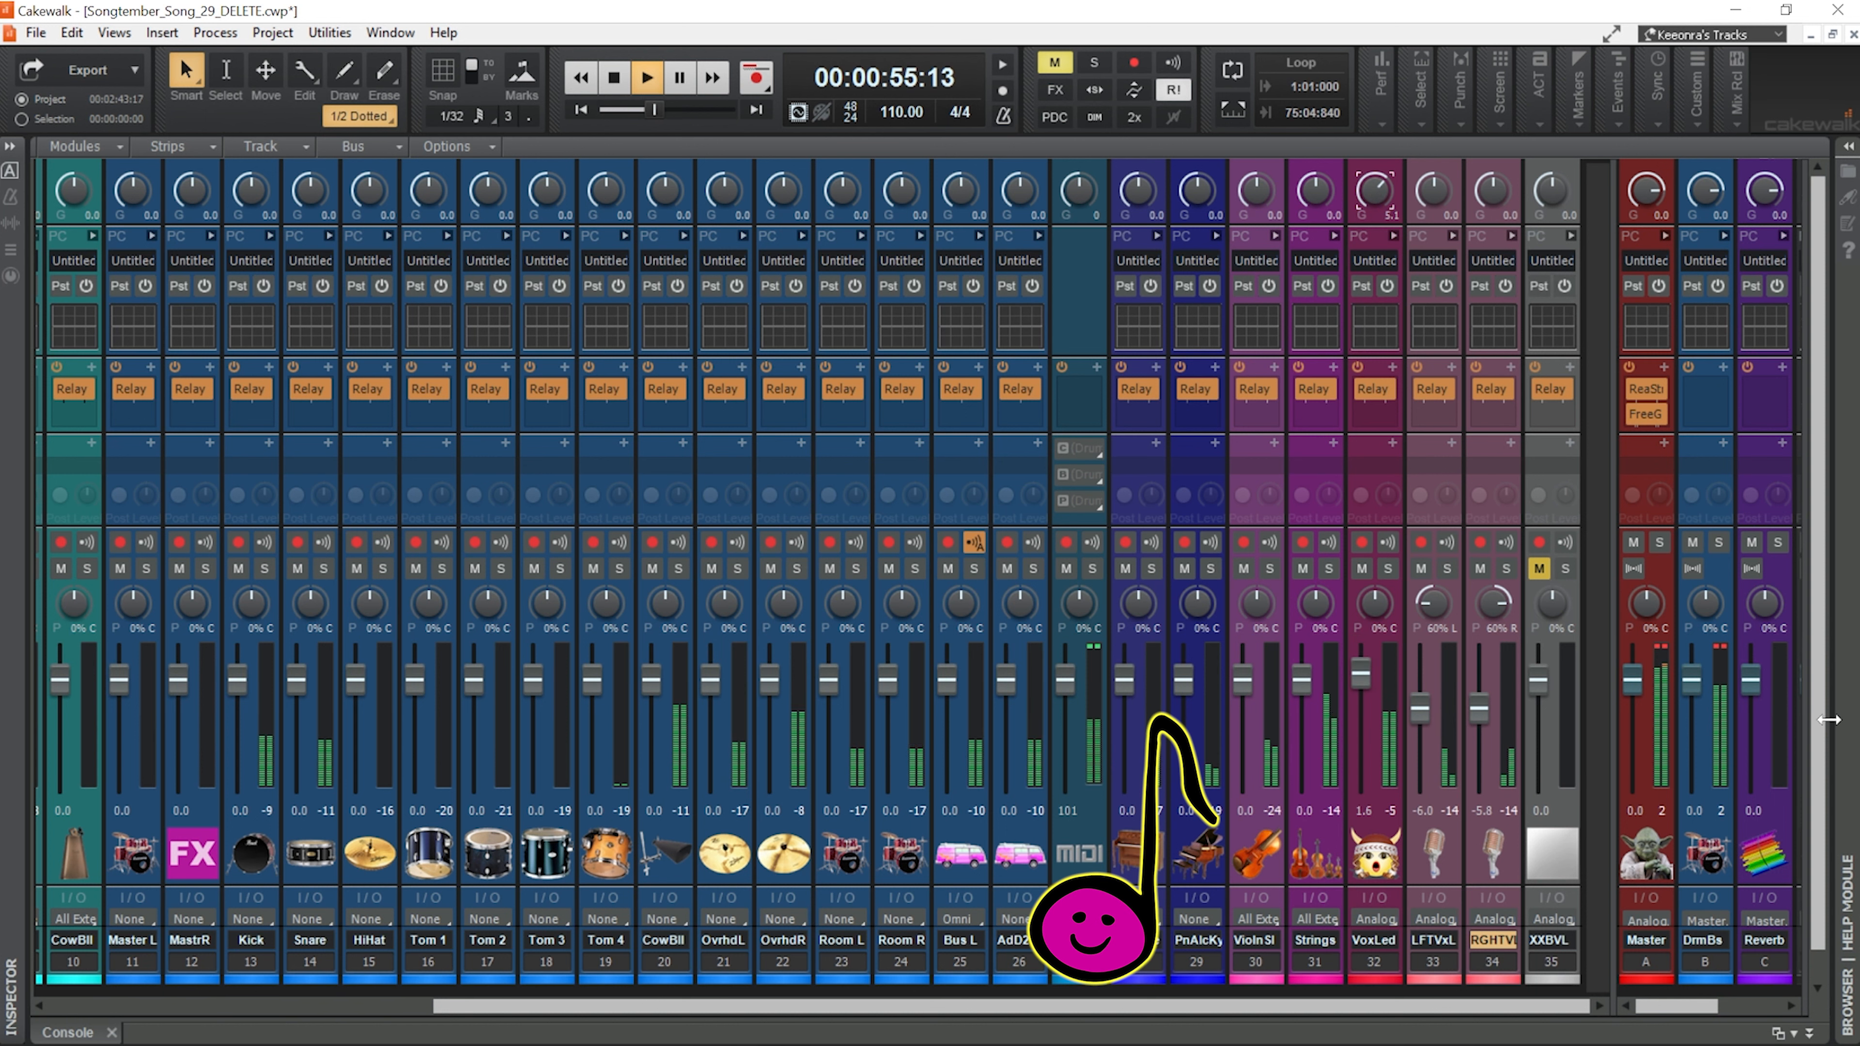
{"action": "scroll", "coordinate": [1818, 753], "scroll_direction": "down", "scroll_amount": 1}
{"action": "scroll", "coordinate": [1821, 761], "scroll_direction": "down", "scroll_amount": 1}
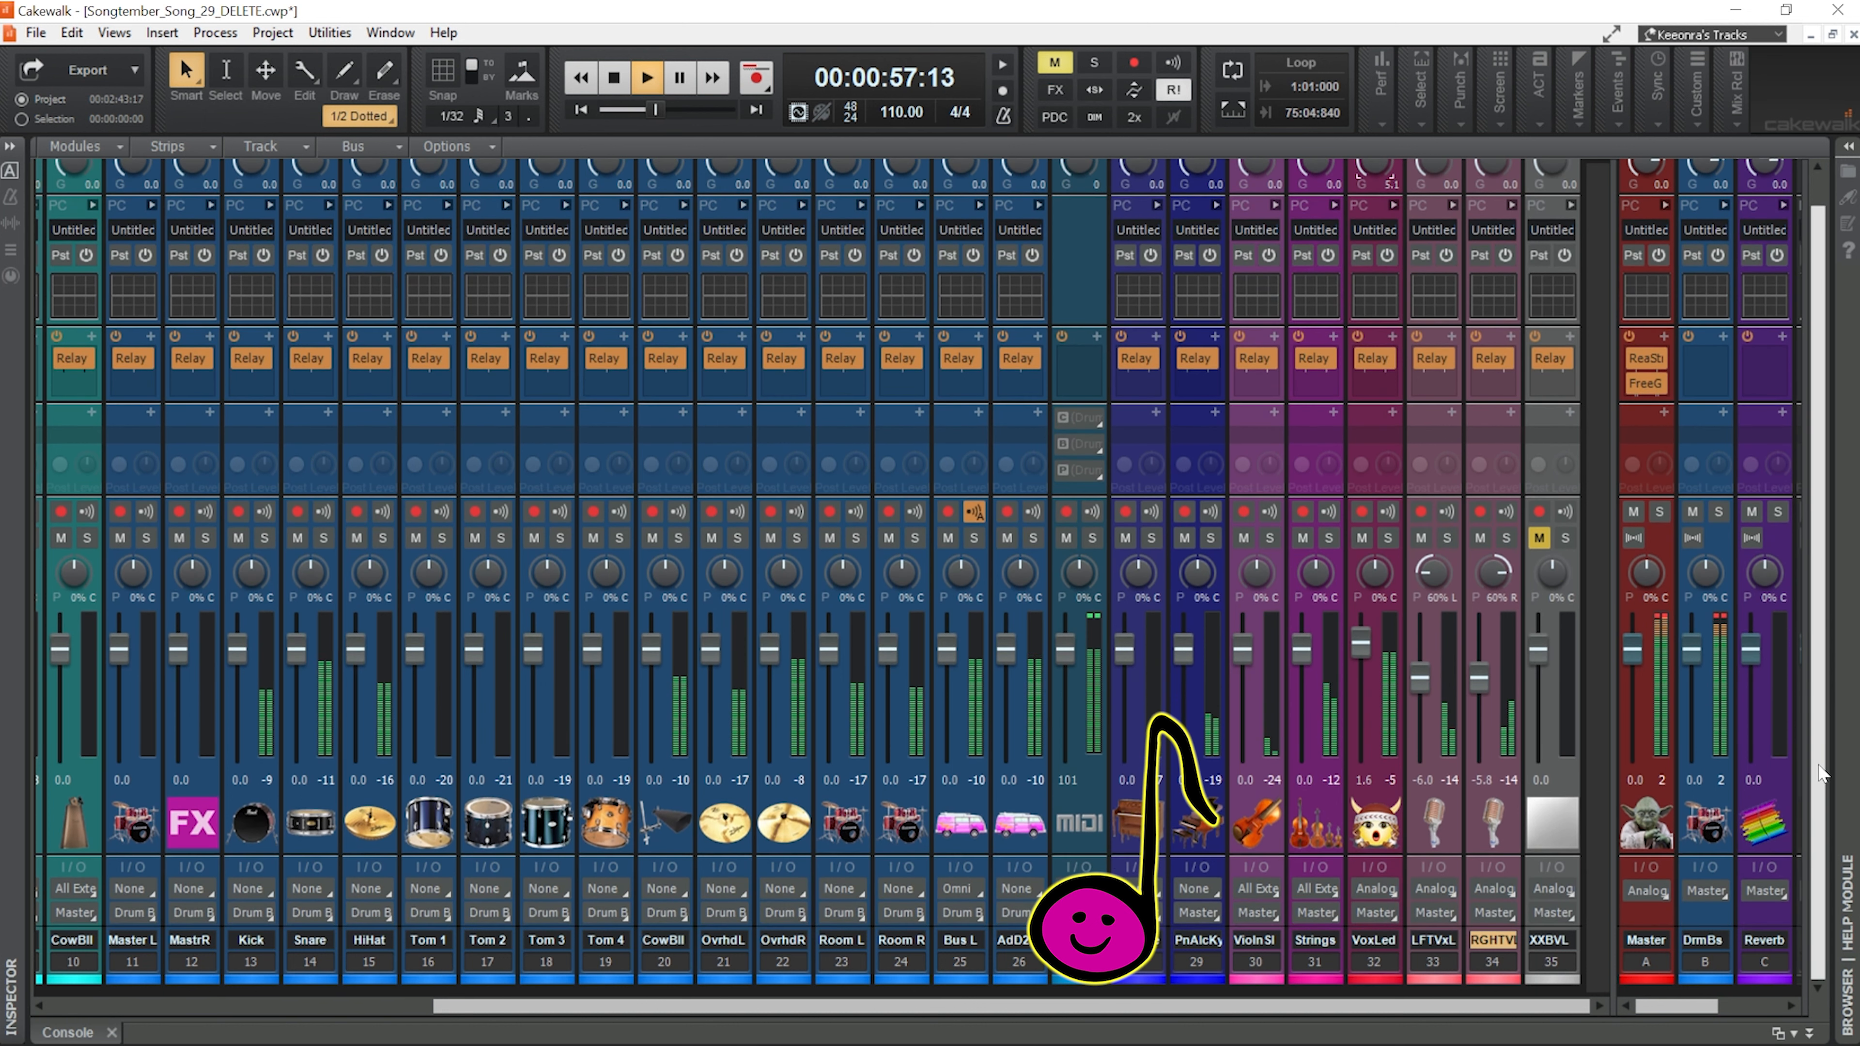
Raise the Vox Lead track's input gain to 8.0 dB while the song plays
{"action": "scroll", "coordinate": [1825, 716], "scroll_direction": "up", "scroll_amount": 1}
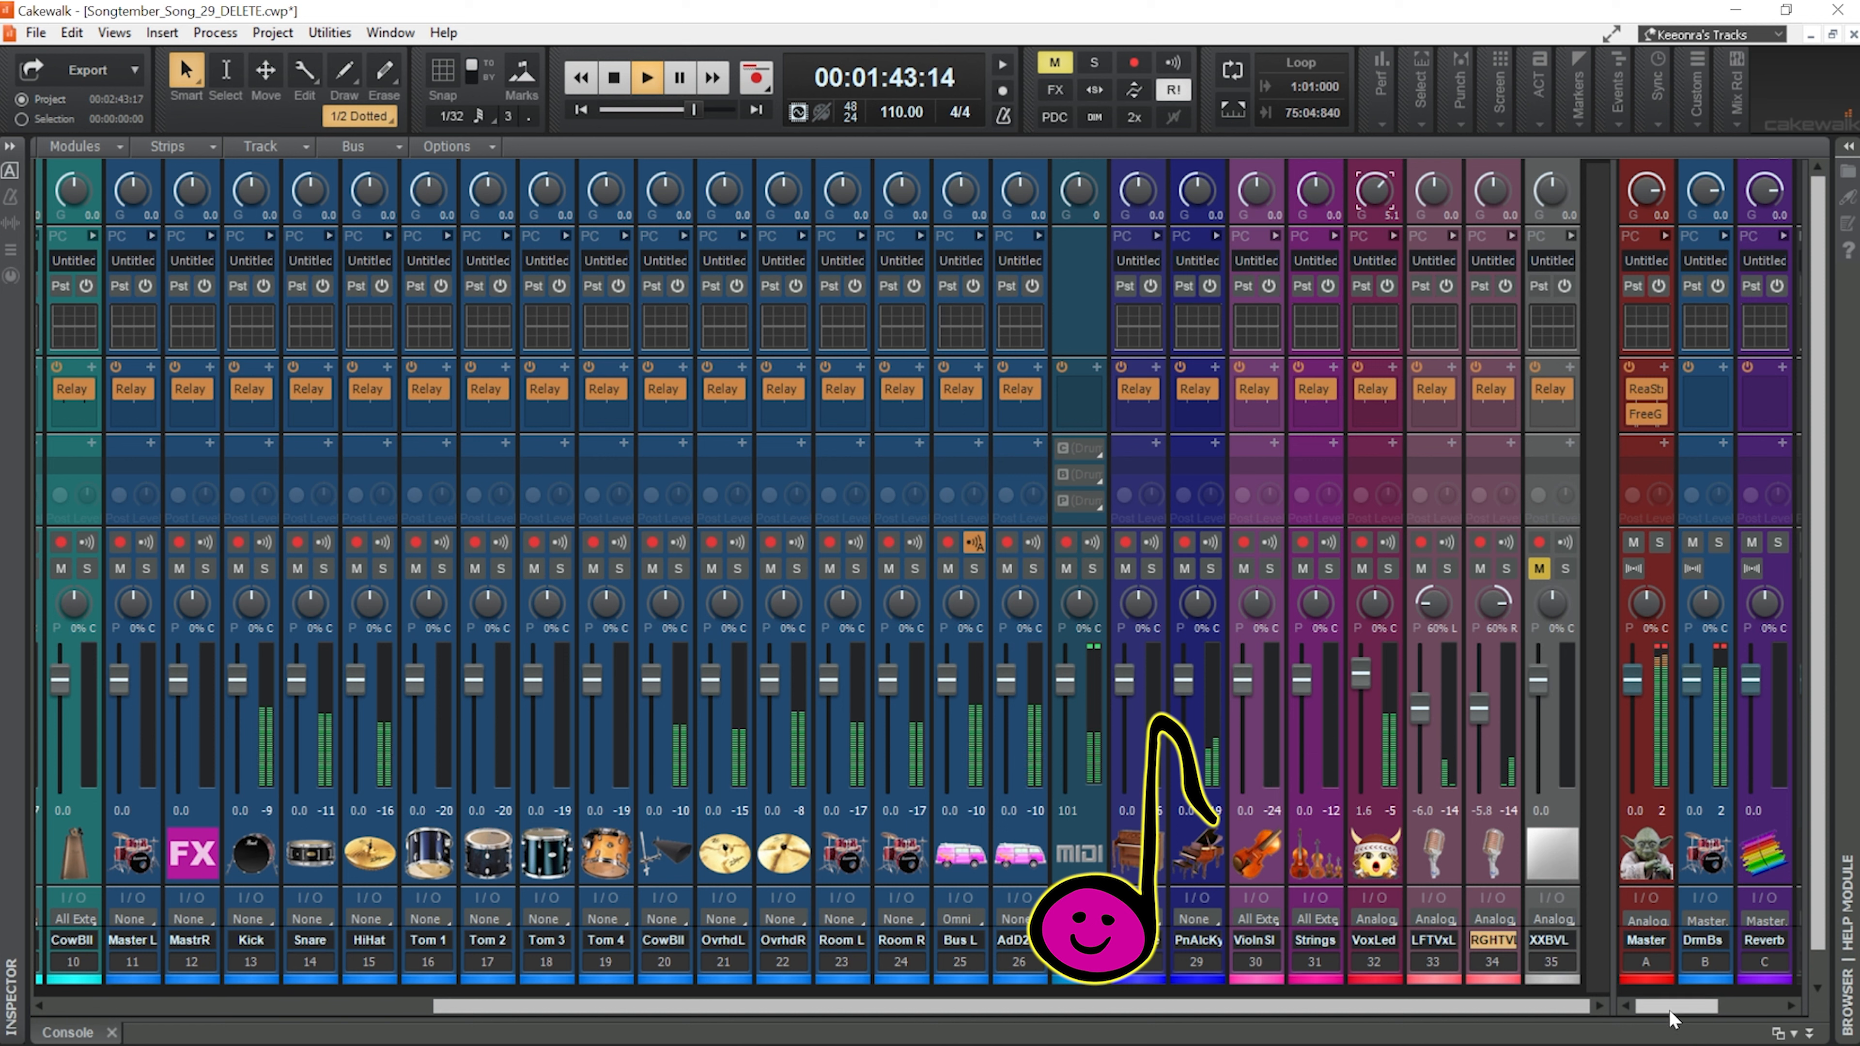
{"action": "left_click_drag", "start_coordinate": [1376, 193], "coordinate": [1376, 180]}
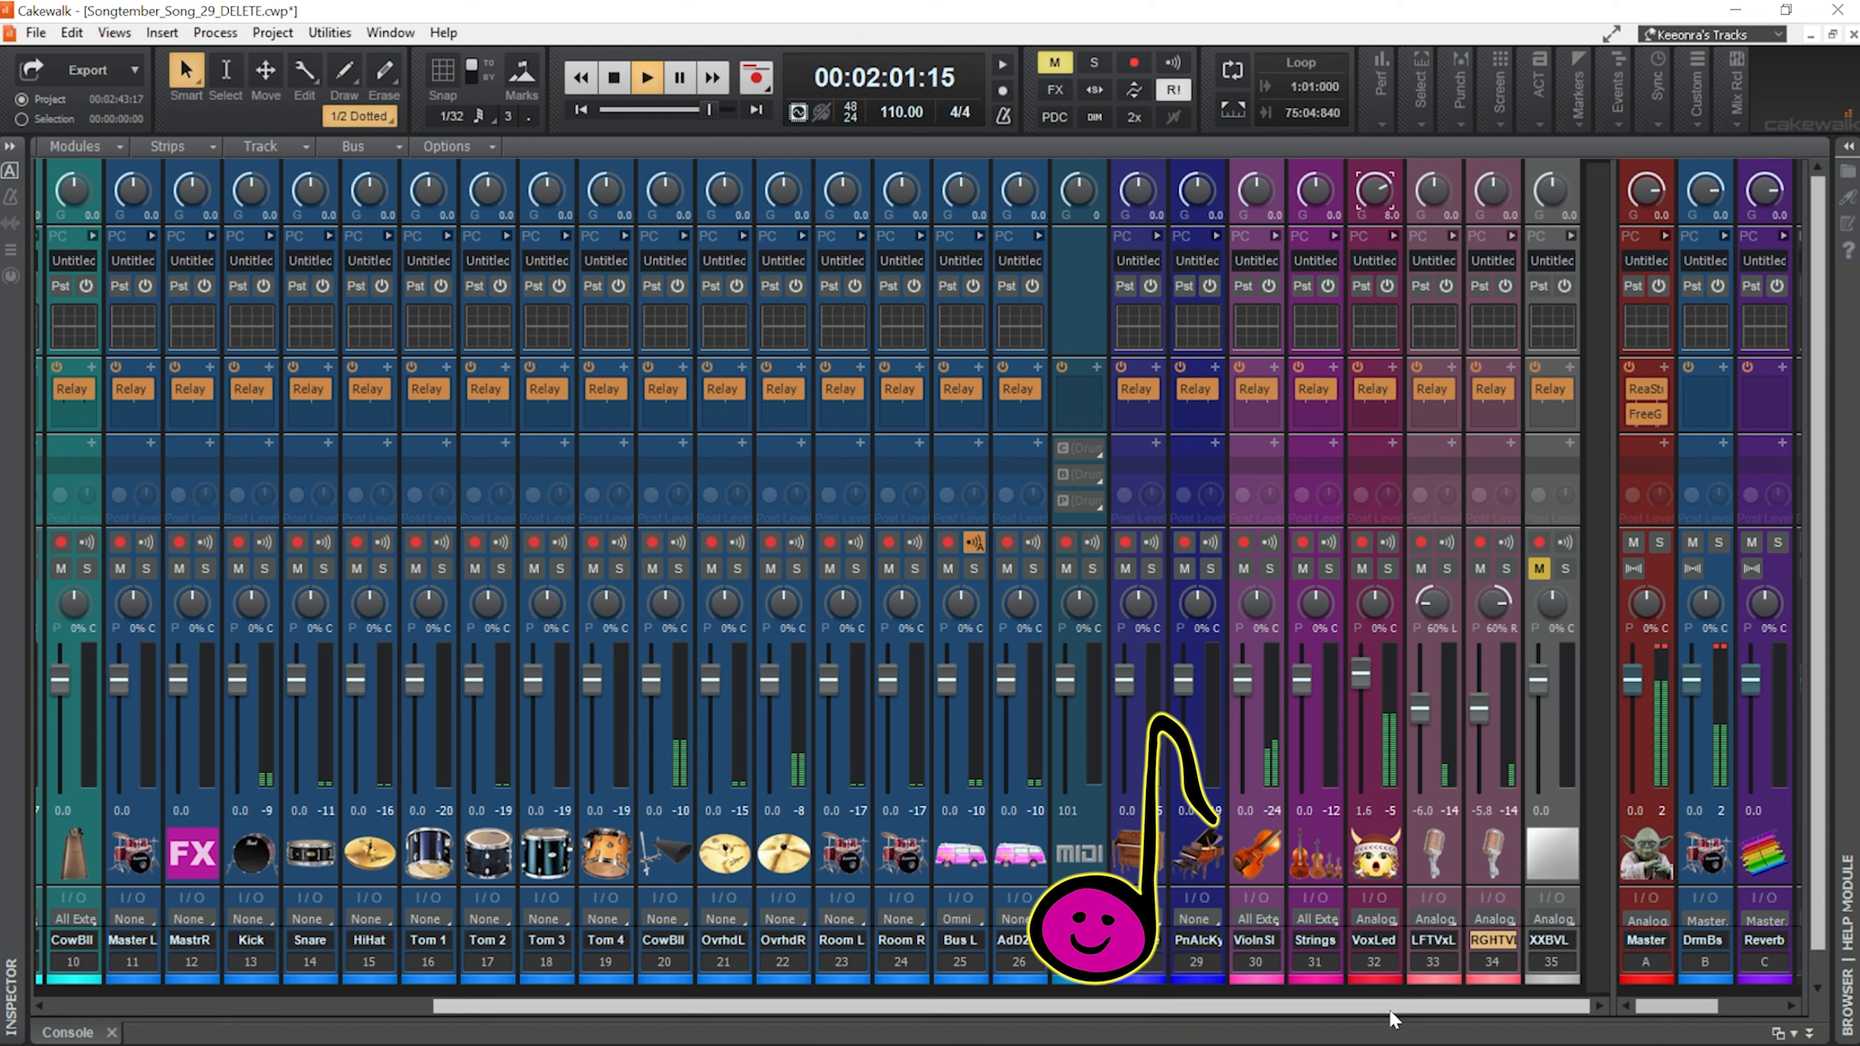
{"action": "left_click_drag", "start_coordinate": [1393, 1015], "coordinate": [1338, 1025]}
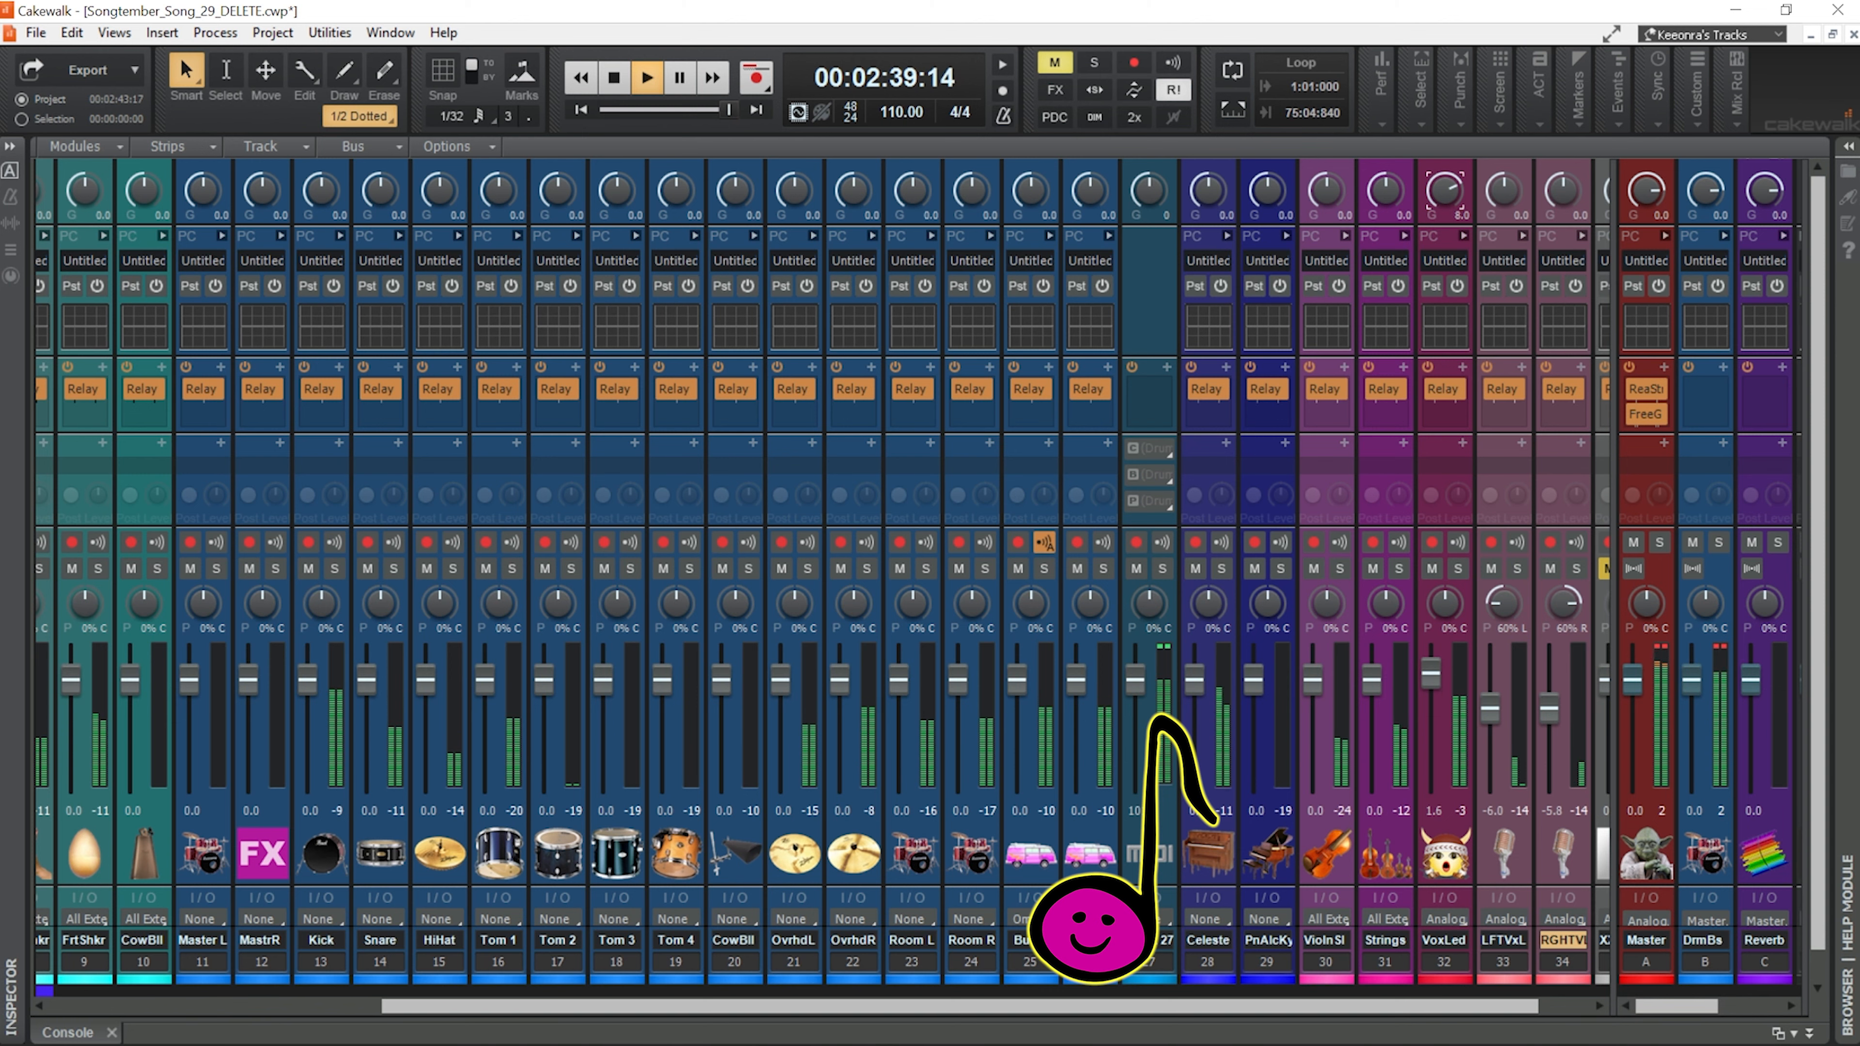
{"action": "mouse_move", "coordinate": [585, 1045]}
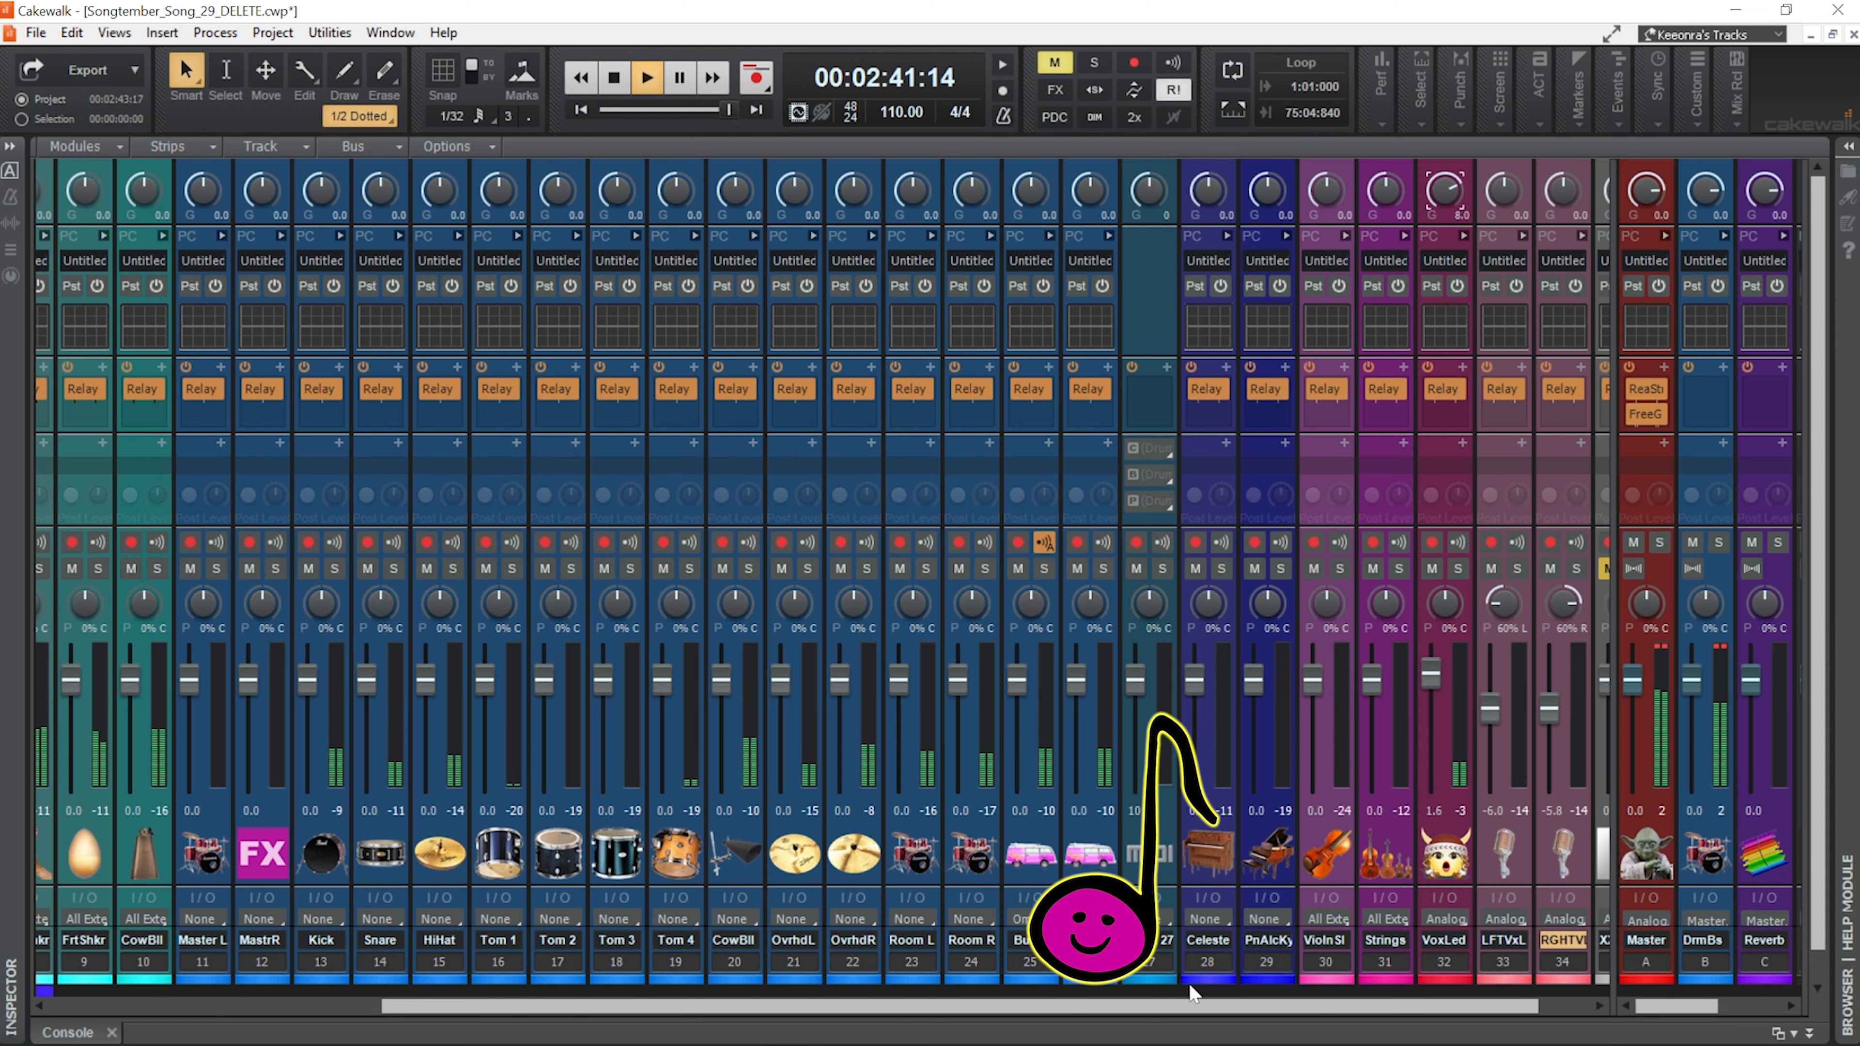